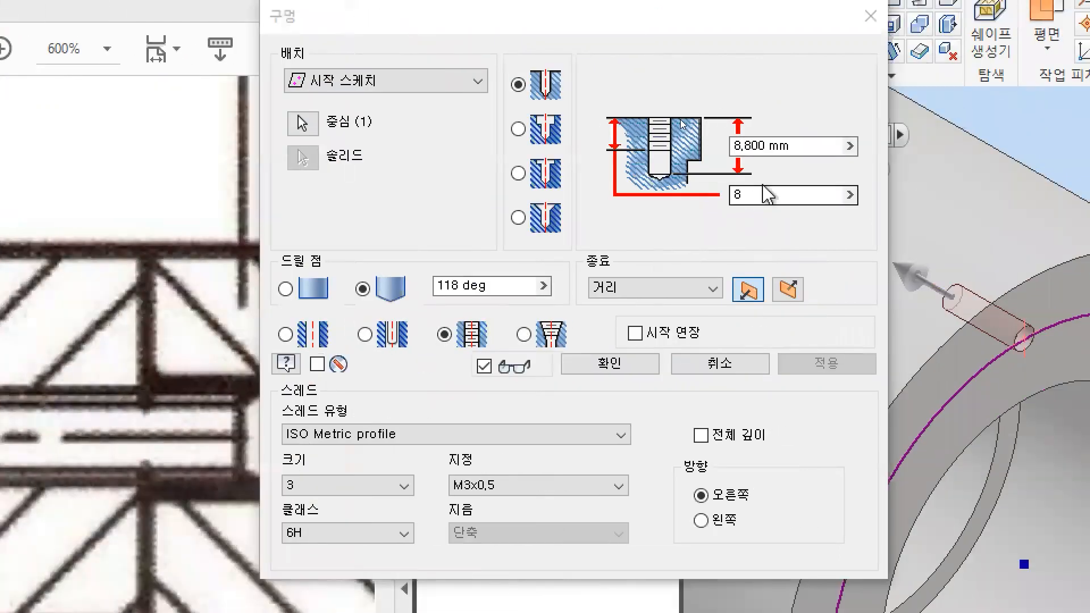
# - Set the drill depth to 11 mm and create the M3x0.5 threaded hole in the cylinder's end face
pyautogui.click(737, 148)
pyautogui.write('11')
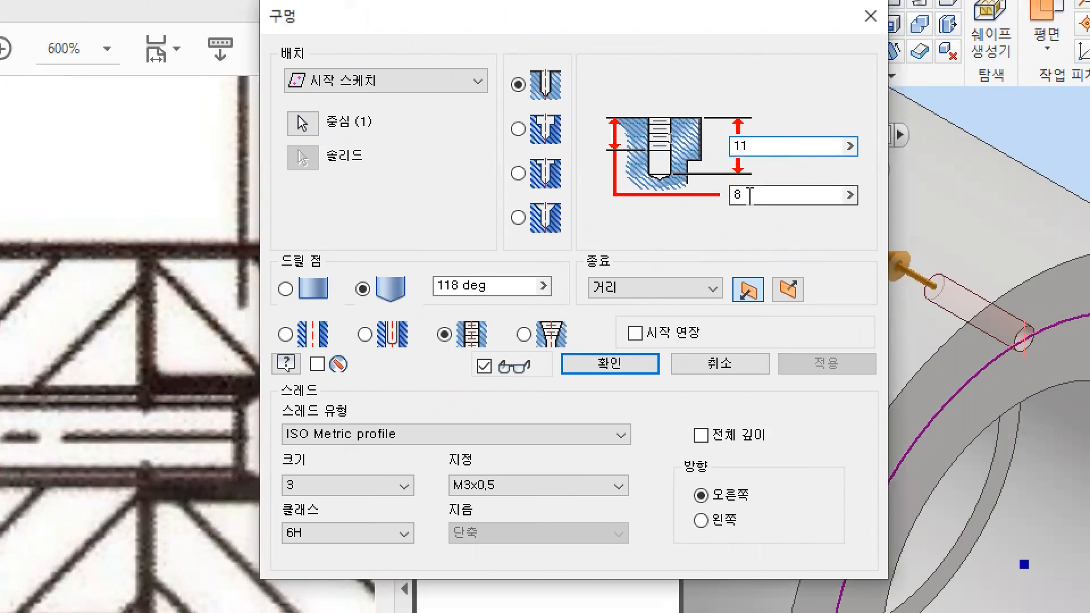
pyautogui.moveTo(736, 209)
pyautogui.mouseDown()
pyautogui.moveTo(720, 189)
pyautogui.moveTo(750, 204)
pyautogui.moveTo(736, 215)
pyautogui.mouseUp()
pyautogui.moveTo(717, 128)
pyautogui.mouseDown()
pyautogui.moveTo(744, 121)
pyautogui.moveTo(757, 147)
pyautogui.mouseUp()
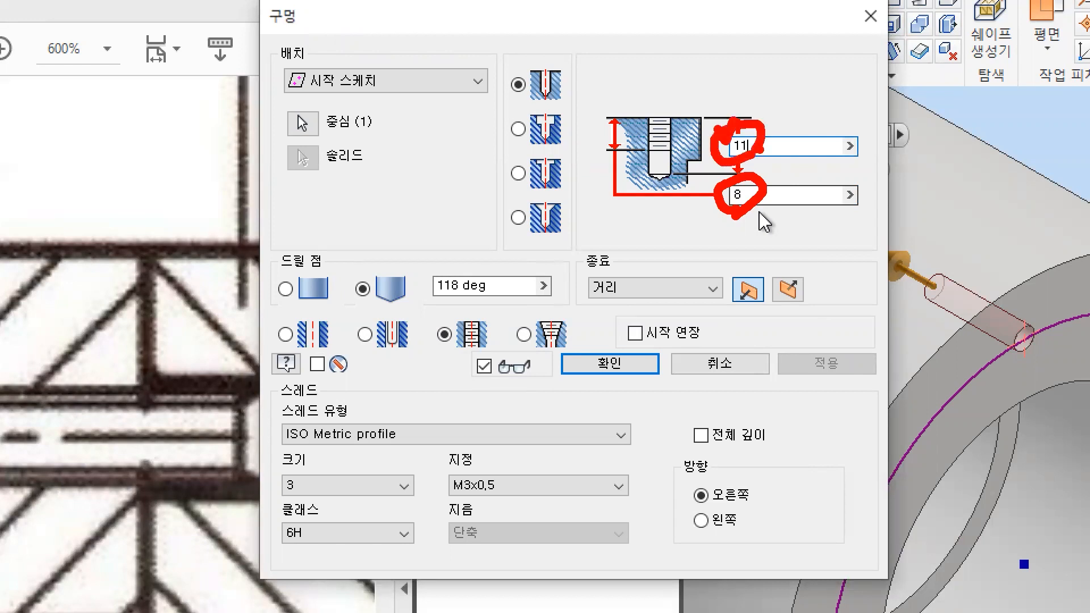
pyautogui.press('Escape')
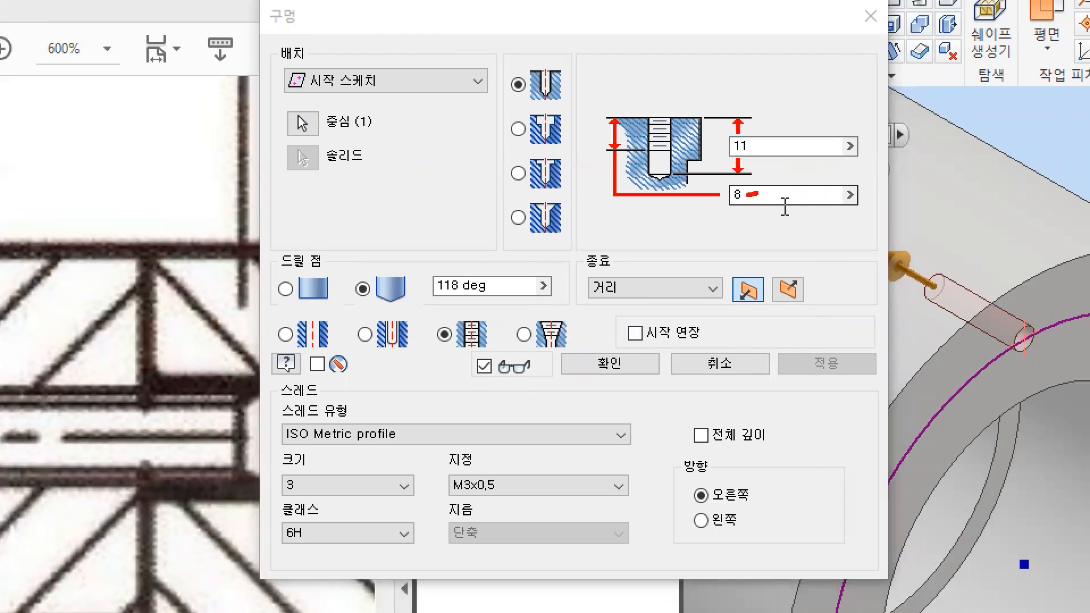
pyautogui.moveTo(764, 185)
pyautogui.mouseDown()
pyautogui.moveTo(783, 197)
pyautogui.moveTo(776, 203)
pyautogui.mouseUp()
pyautogui.moveTo(786, 183); pyautogui.dragTo(779, 157)
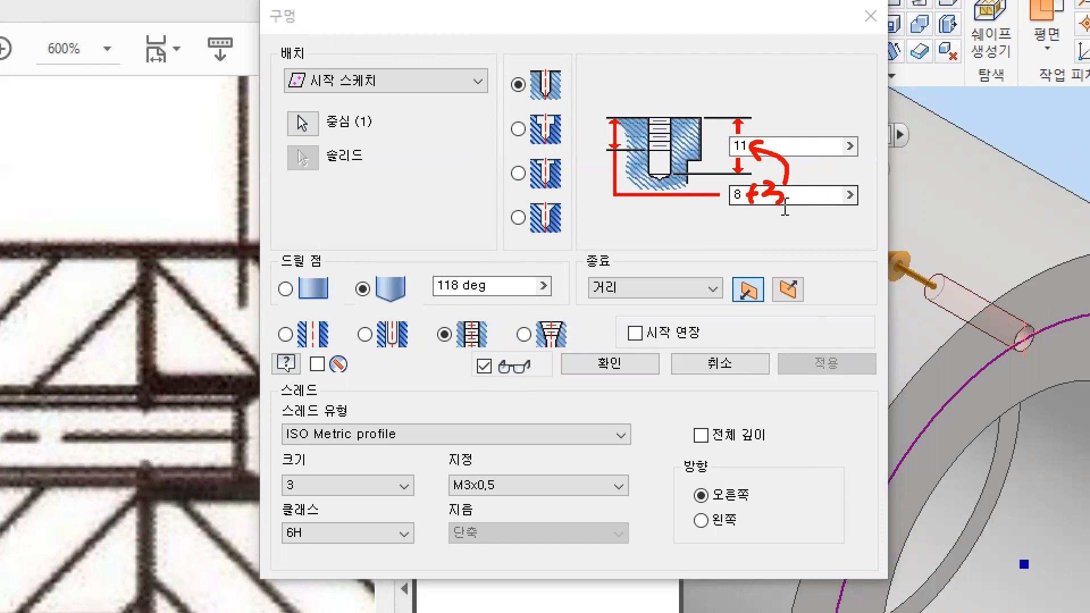
pyautogui.press('Escape')
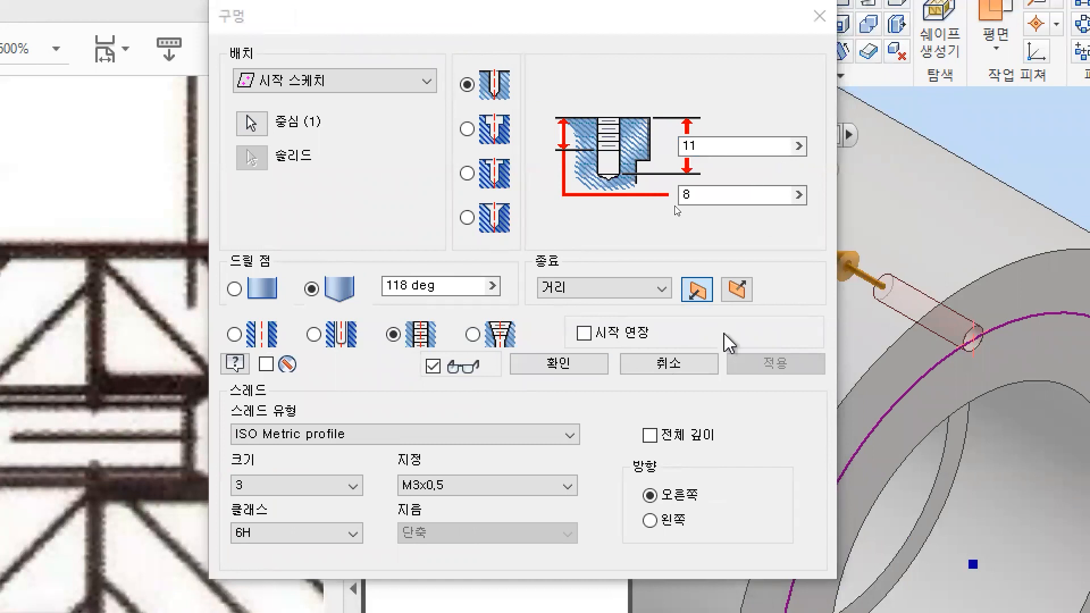
pyautogui.click(555, 363)
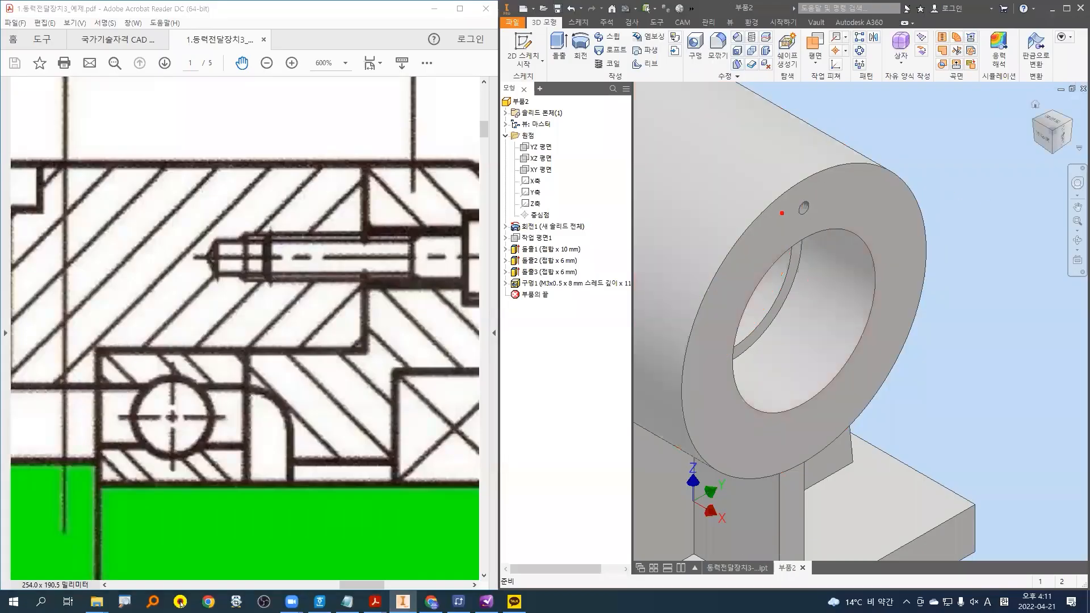
pyautogui.moveTo(788, 218); pyautogui.dragTo(817, 215)
pyautogui.press('Escape')
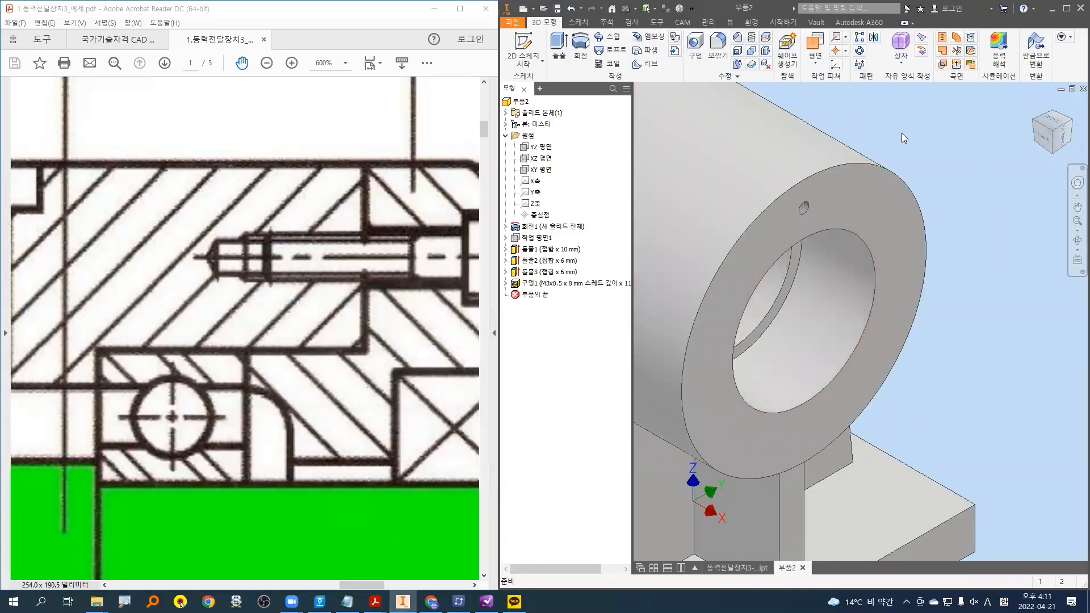
# - Circular-pattern the M3 threaded hole around the cylinder's axis with 3 occurrences over 360 degrees
pyautogui.click(859, 51)
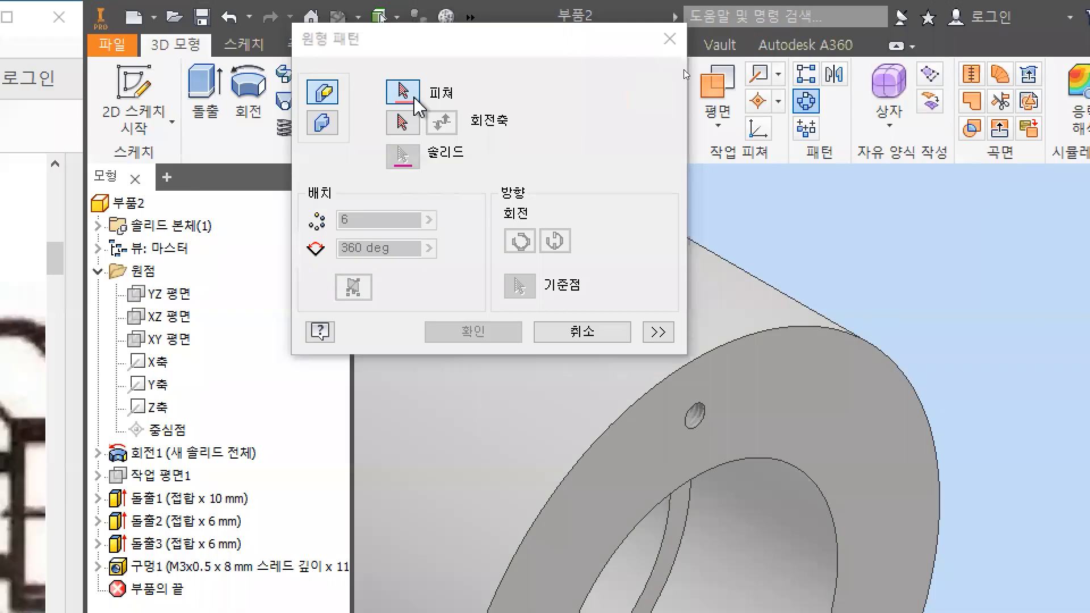
pyautogui.scroll(2, 691, 413)
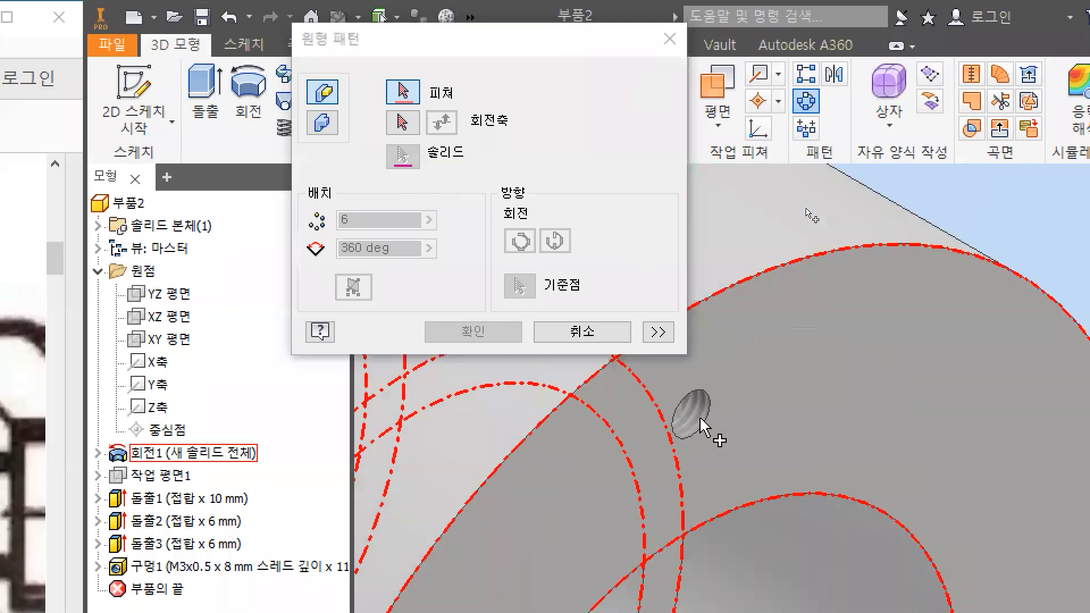
pyautogui.click(691, 417)
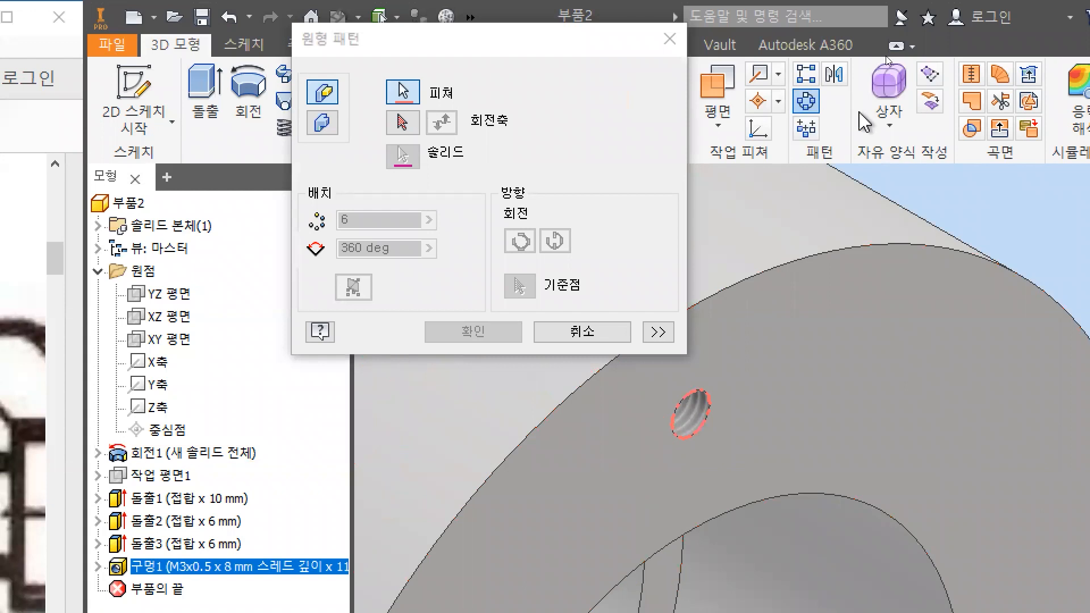
pyautogui.click(404, 124)
pyautogui.scroll(-2, 960, 170)
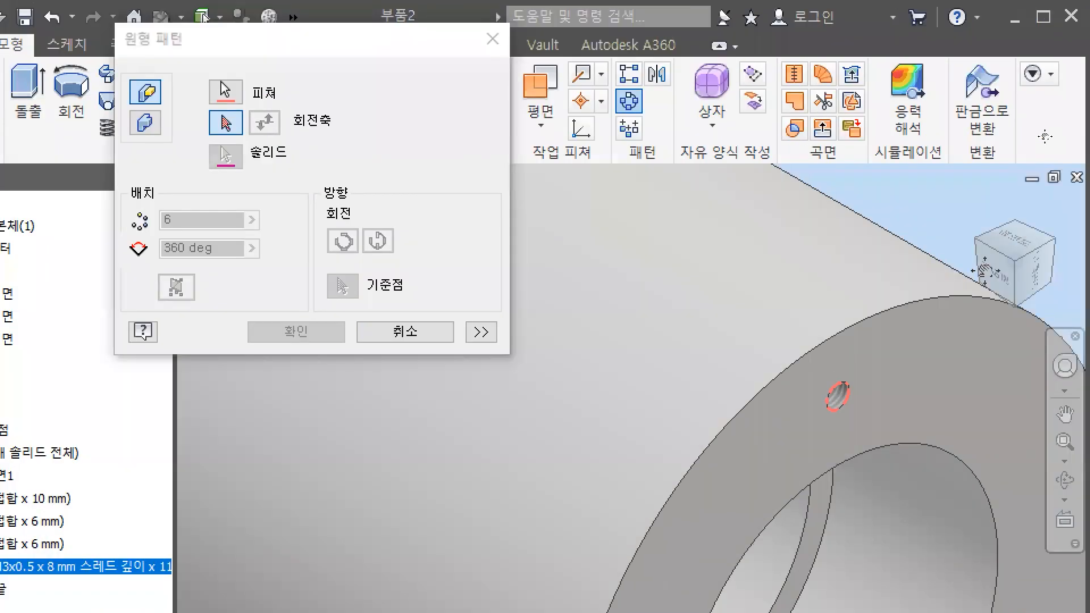
pyautogui.scroll(-3, 637, 324)
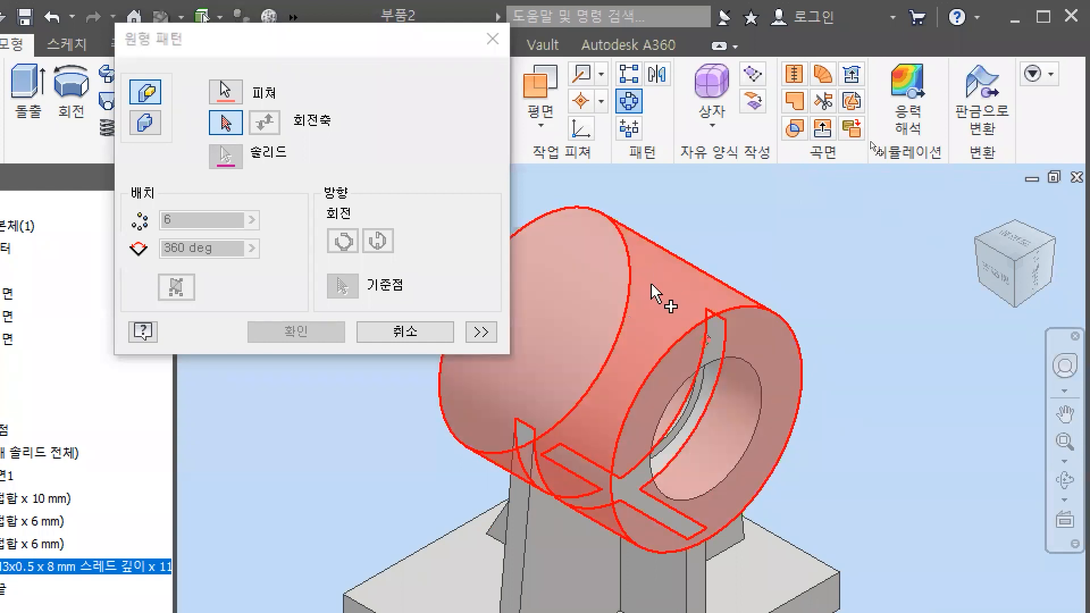
pyautogui.click(659, 294)
pyautogui.write('3')
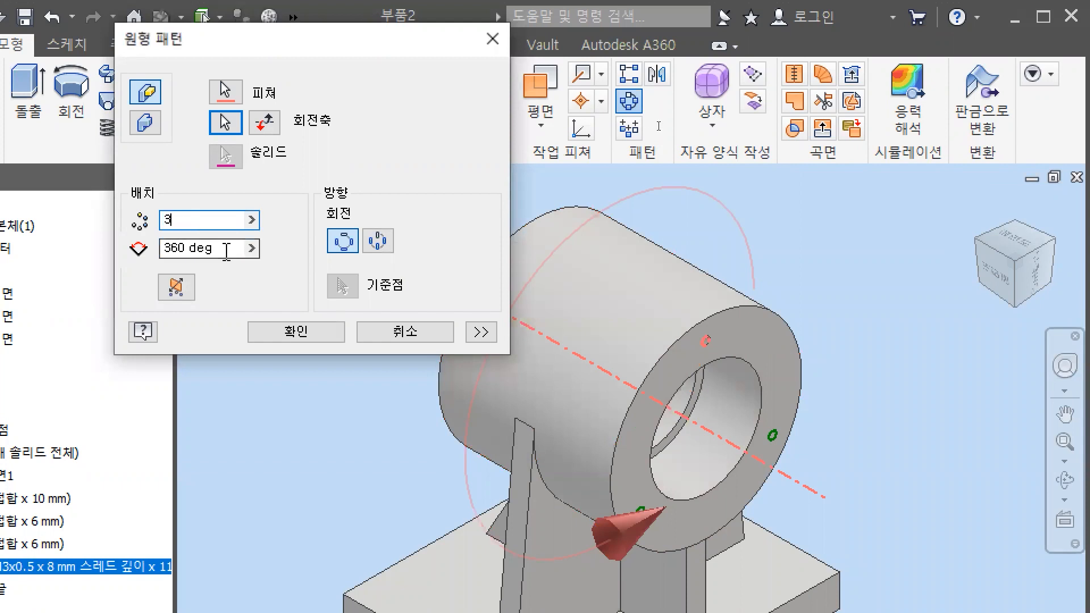
pyautogui.click(334, 336)
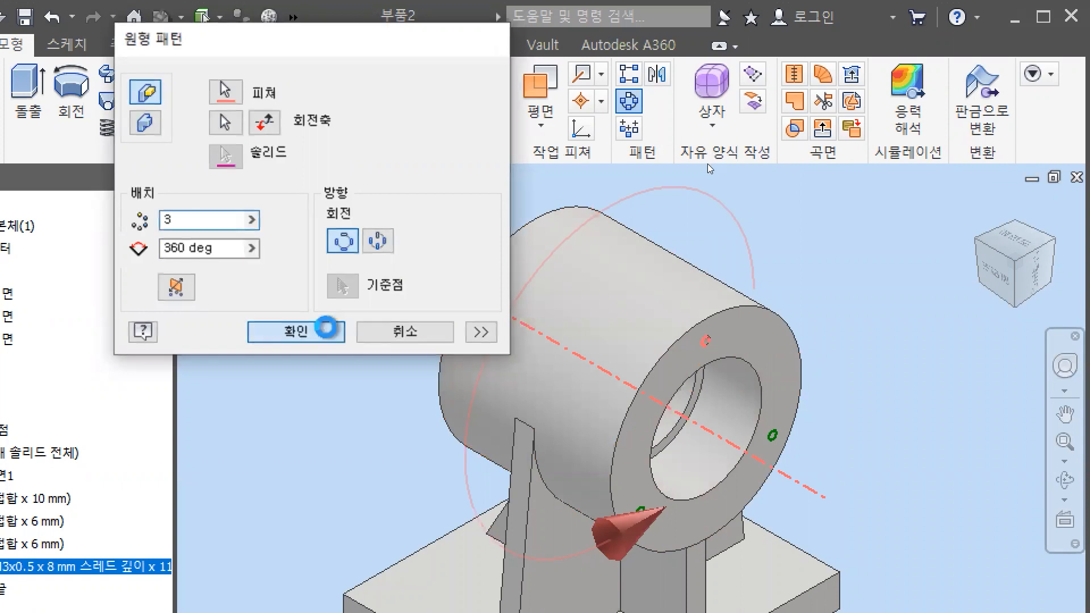
# - Inspect the patterned holes, and examine the bolt positions on both sides of the body in the assembly drawing at 150% zoom
pyautogui.scroll(5, 795, 434)
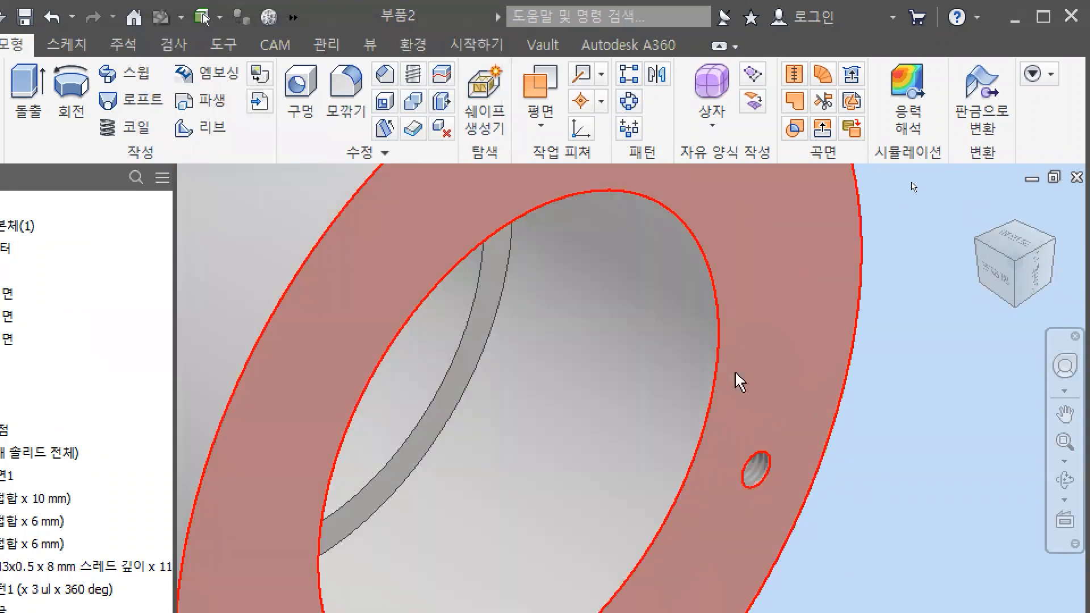
pyautogui.scroll(-3, 973, 383)
pyautogui.moveTo(972, 392); pyautogui.dragTo(968, 391, button='middle')
pyautogui.scroll(-2, 969, 391)
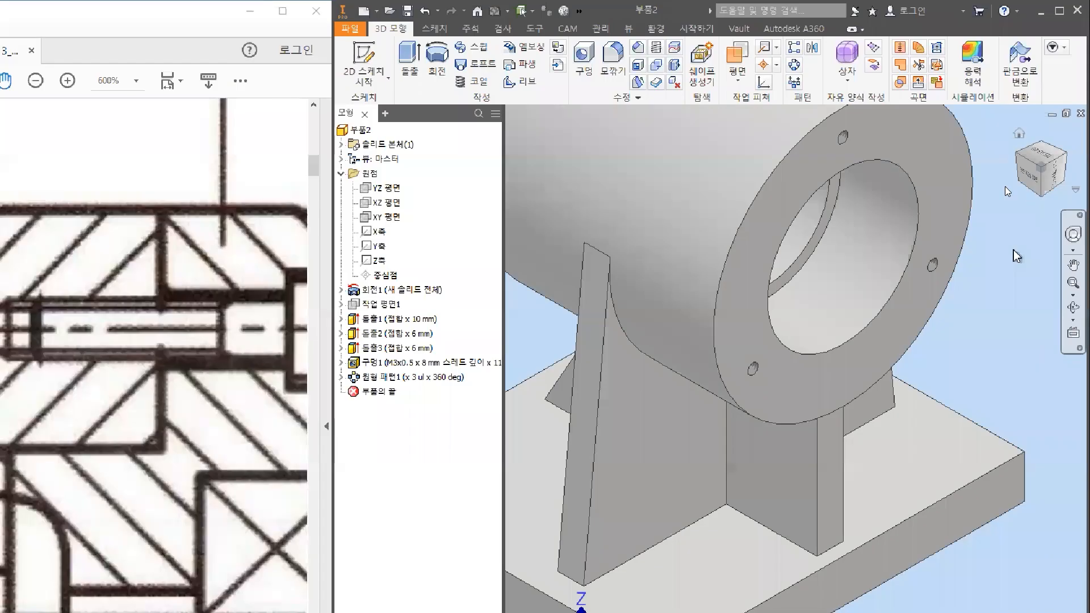
pyautogui.moveTo(980, 225); pyautogui.dragTo(967, 259, button='middle')
pyautogui.keyDown('ctrl'); pyautogui.scroll(-4, 317, 317); pyautogui.keyUp('ctrl')
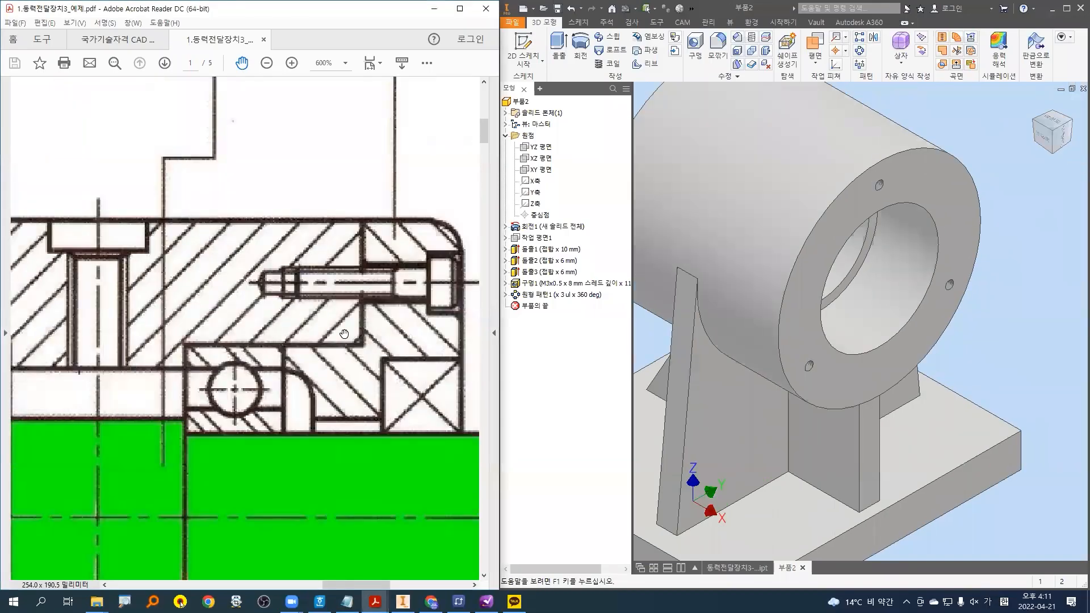
pyautogui.hotkey('ctrl', '2')
pyautogui.moveTo(211, 291); pyautogui.dragTo(225, 297)
pyautogui.moveTo(217, 457); pyautogui.dragTo(238, 472)
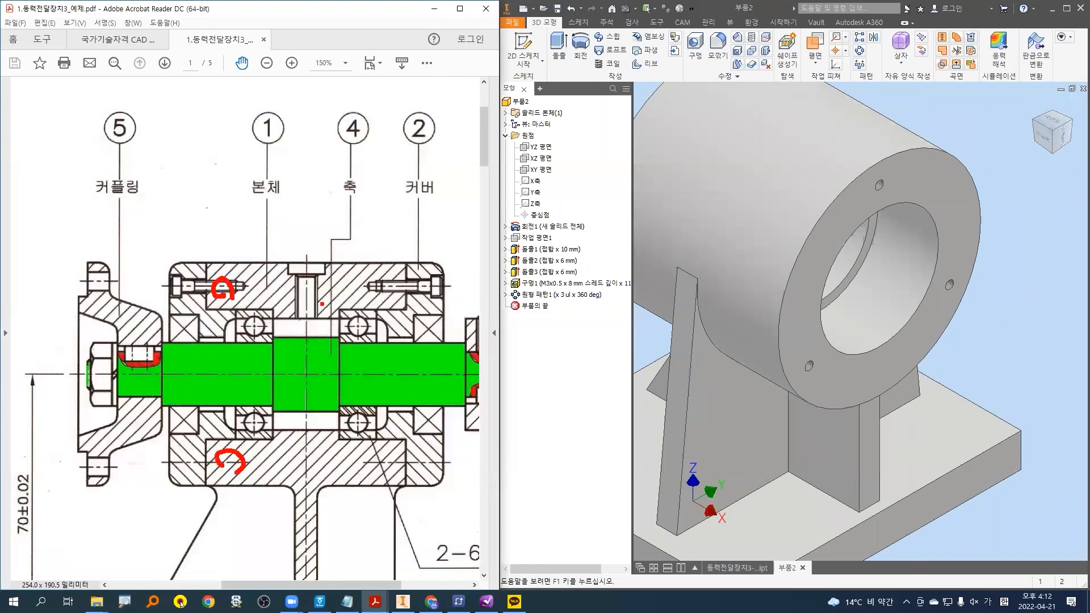
pyautogui.press('Escape')
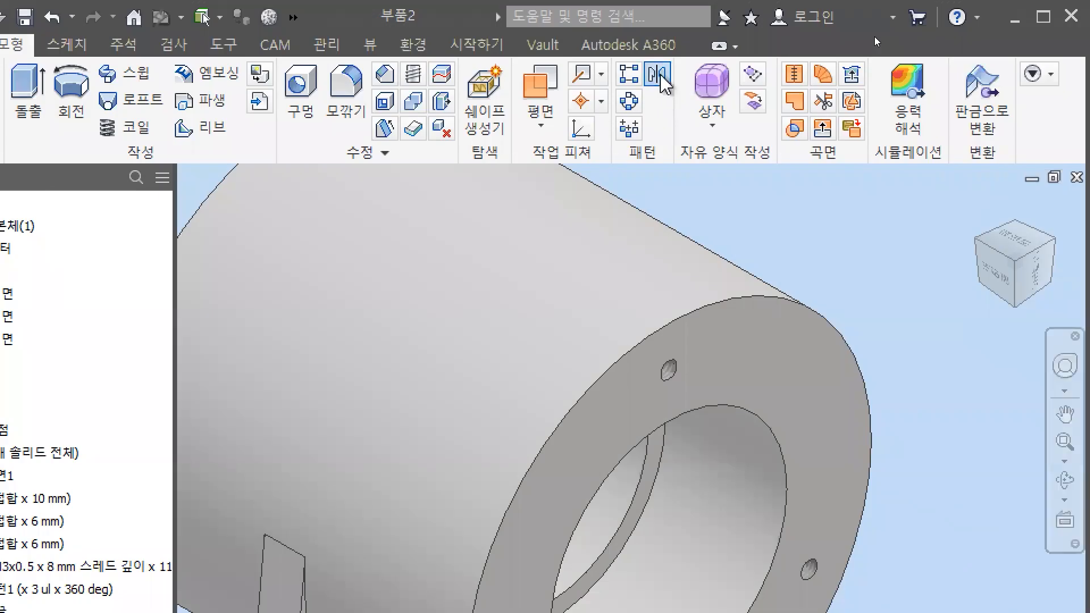
# - Begin a feature mirror with the M3 threaded hole and its circular pattern as the features to mirror
pyautogui.click(828, 45)
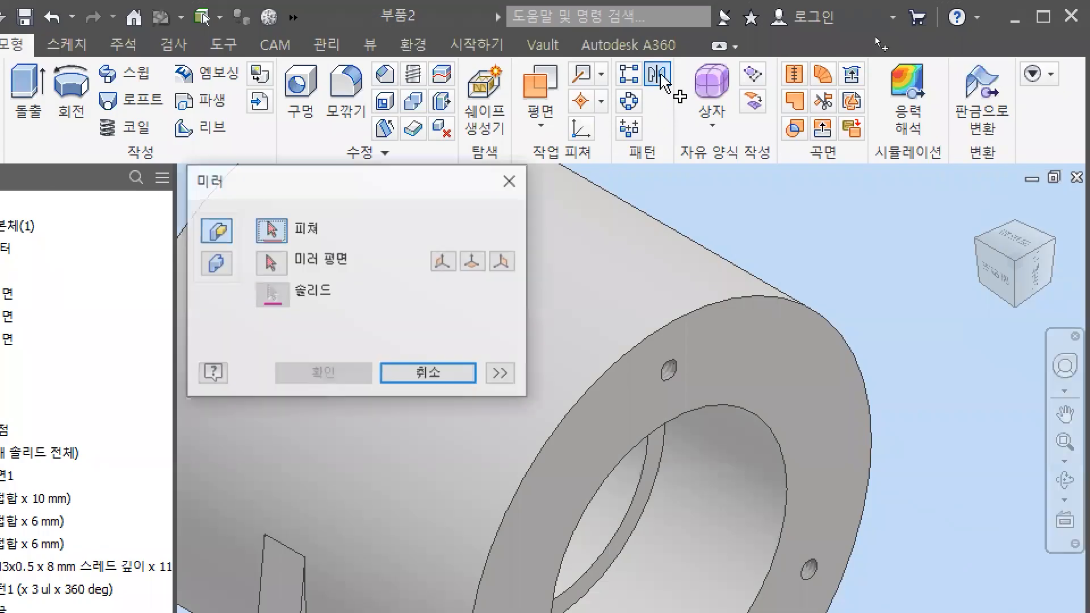
pyautogui.scroll(3, 820, 250)
pyautogui.moveTo(877, 285); pyautogui.dragTo(890, 262, button='middle')
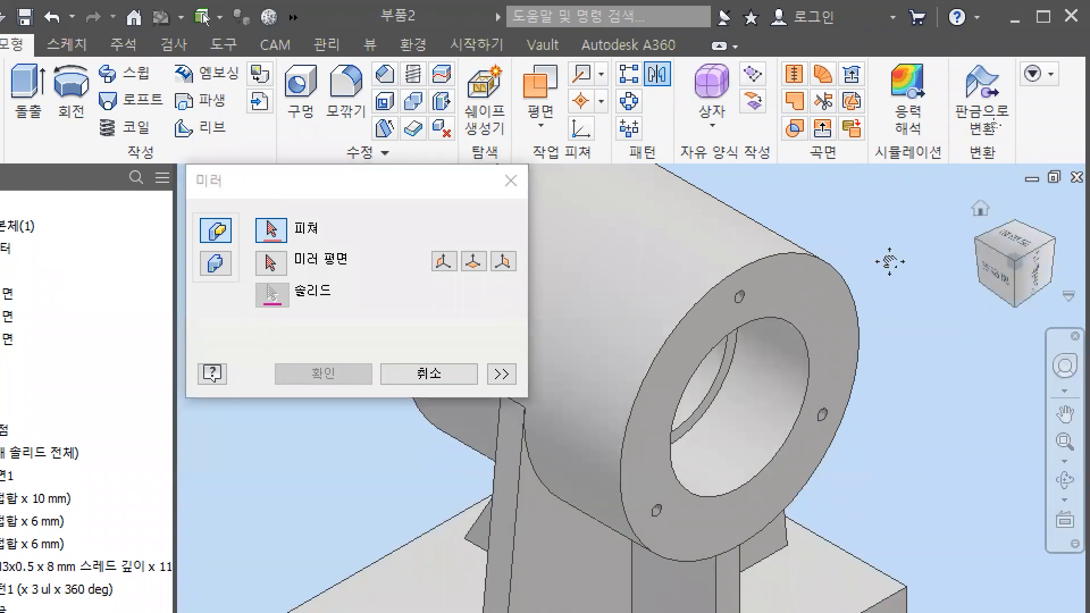
pyautogui.scroll(-5, 760, 293)
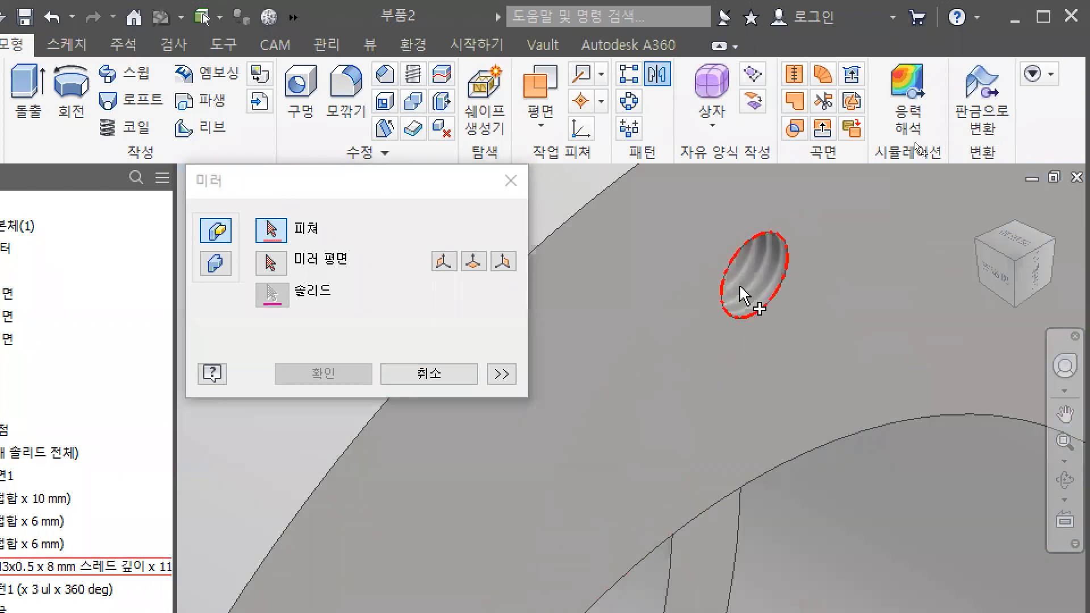
pyautogui.click(741, 290)
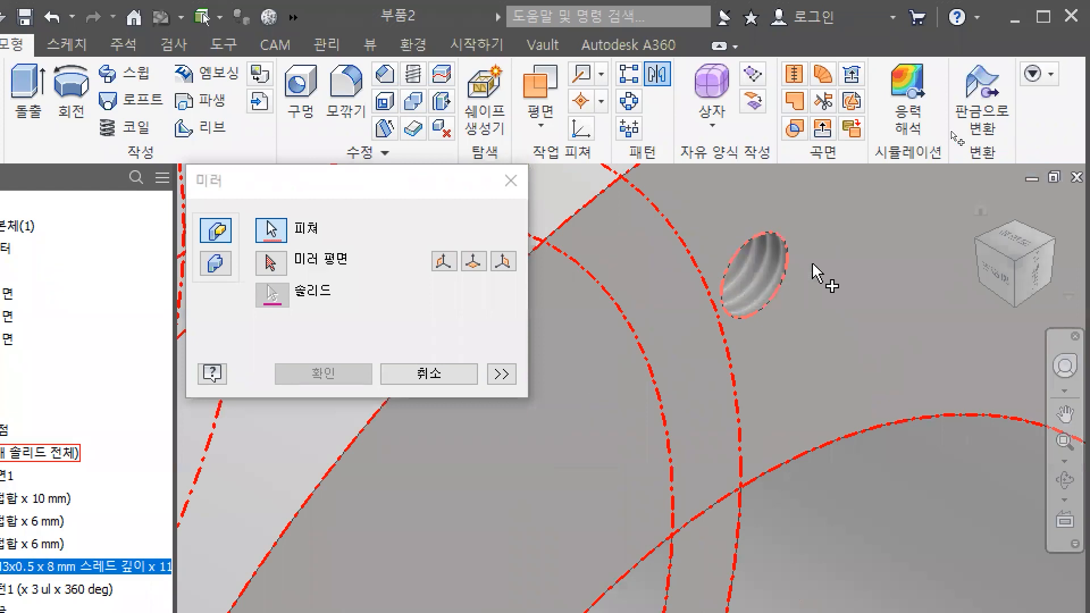
pyautogui.scroll(5, 817, 272)
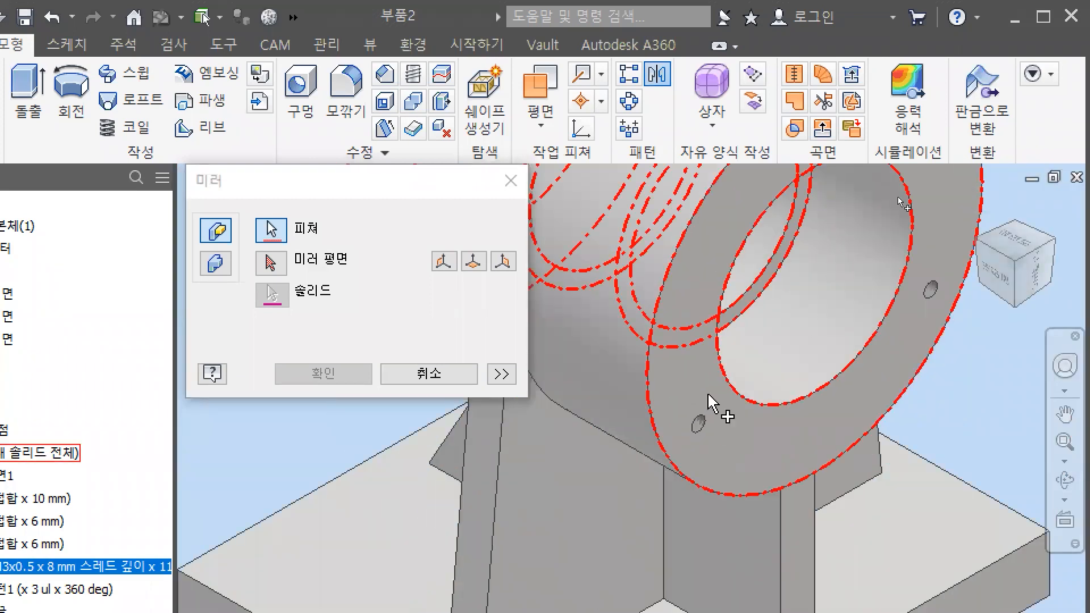
pyautogui.scroll(-5, 708, 400)
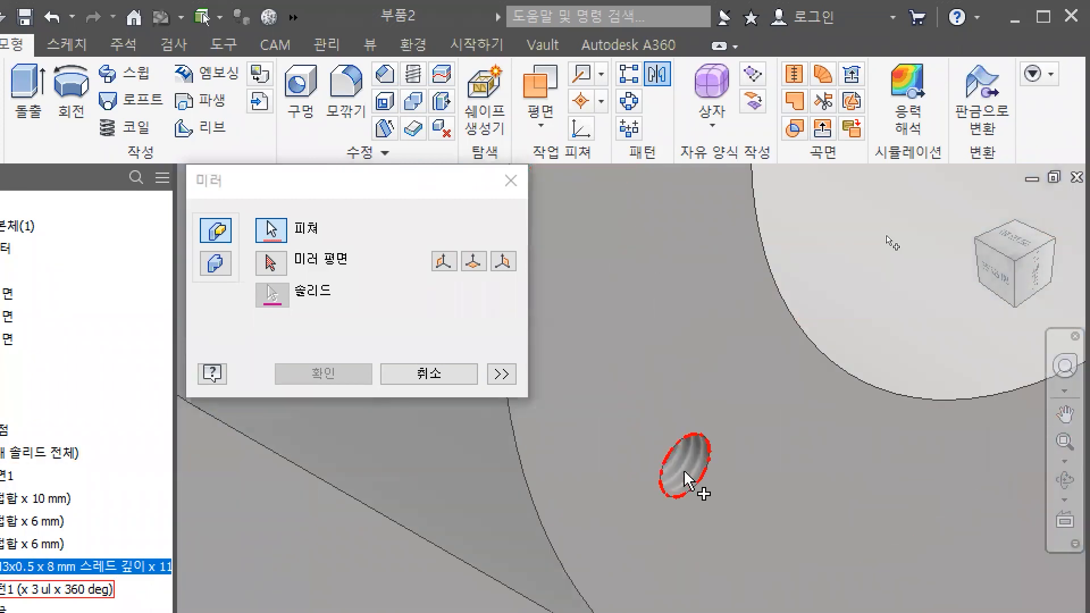
pyautogui.click(686, 480)
pyautogui.scroll(5, 849, 279)
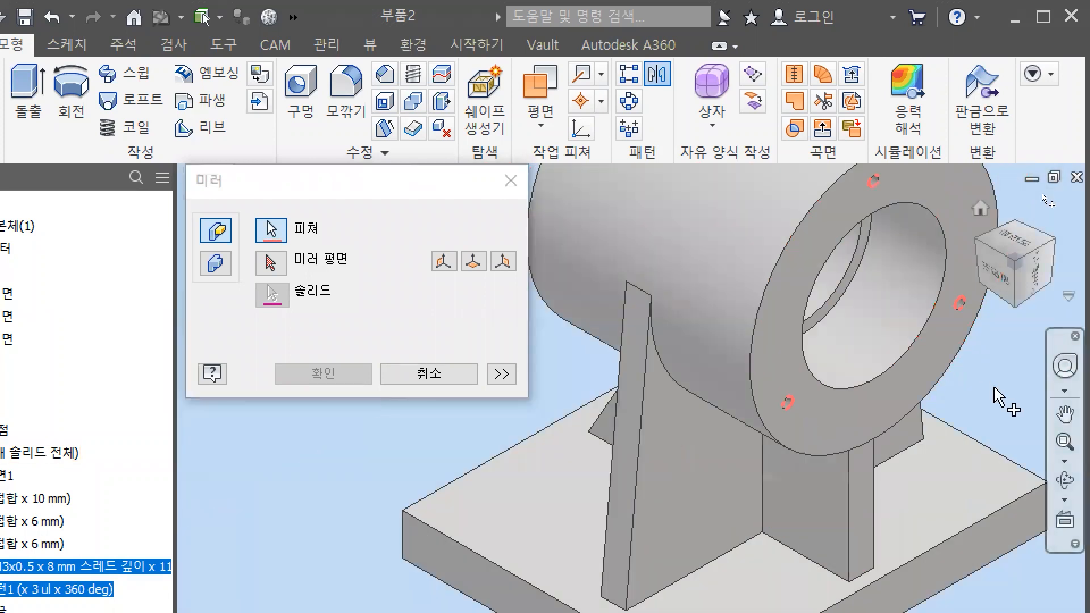
pyautogui.moveTo(999, 397); pyautogui.dragTo(924, 425, button='middle')
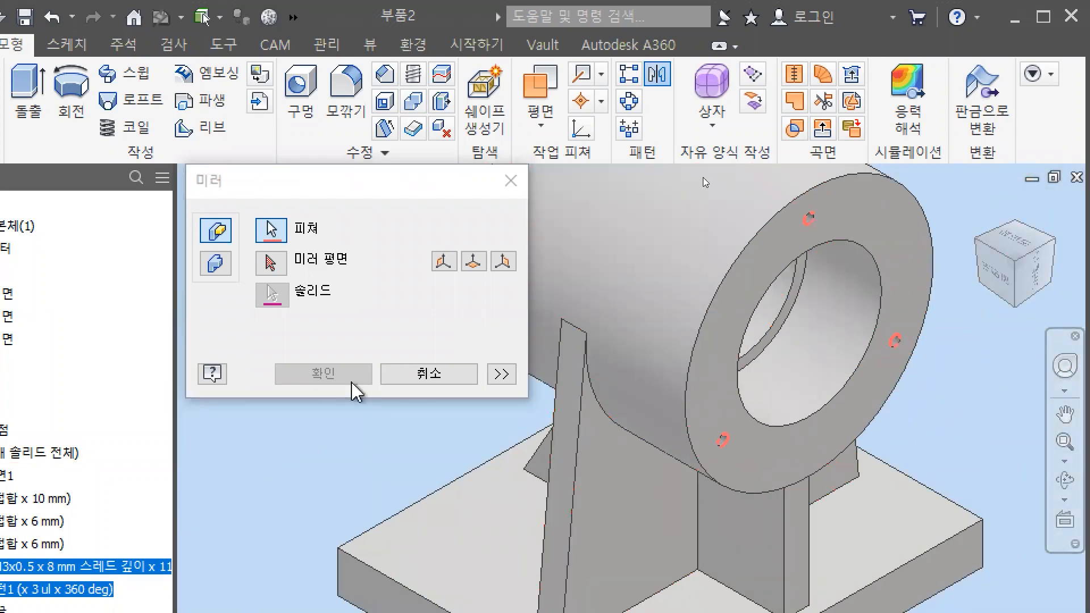
# - Use the YZ origin plane as the mirror plane and mirror the selected hole features
pyautogui.click(271, 265)
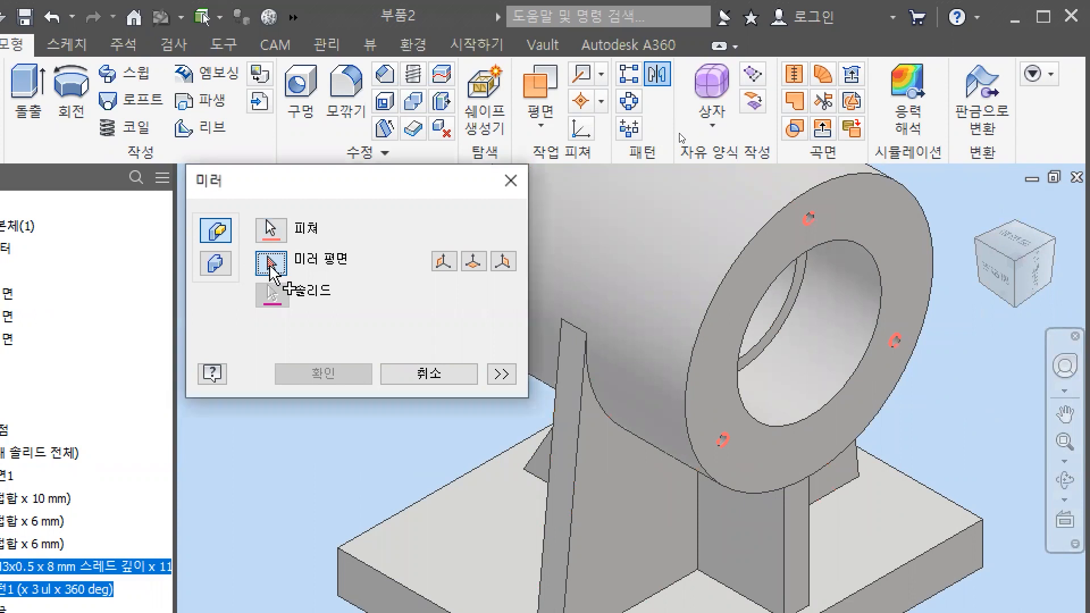
pyautogui.moveTo(302, 197); pyautogui.dragTo(297, 325)
pyautogui.scroll(5, 457, 275)
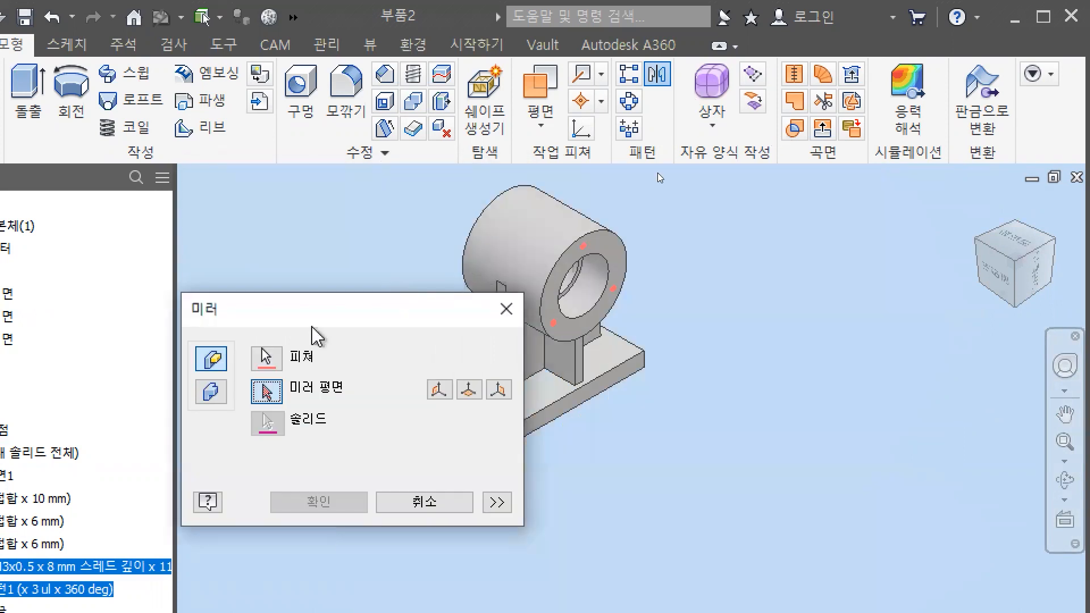
pyautogui.moveTo(586, 311); pyautogui.dragTo(530, 372)
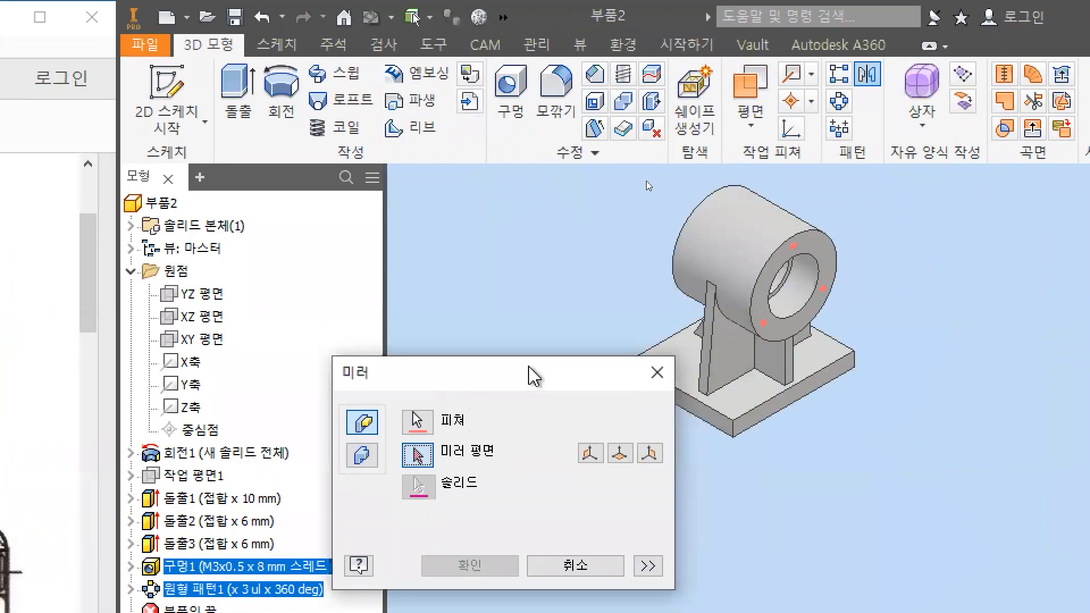
pyautogui.click(199, 294)
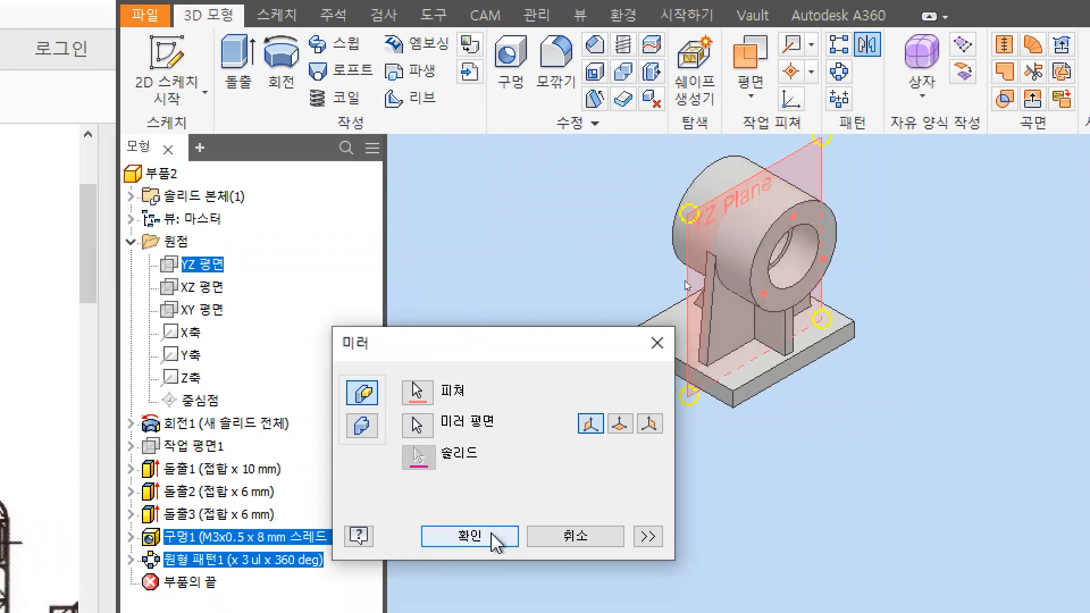
pyautogui.click(491, 536)
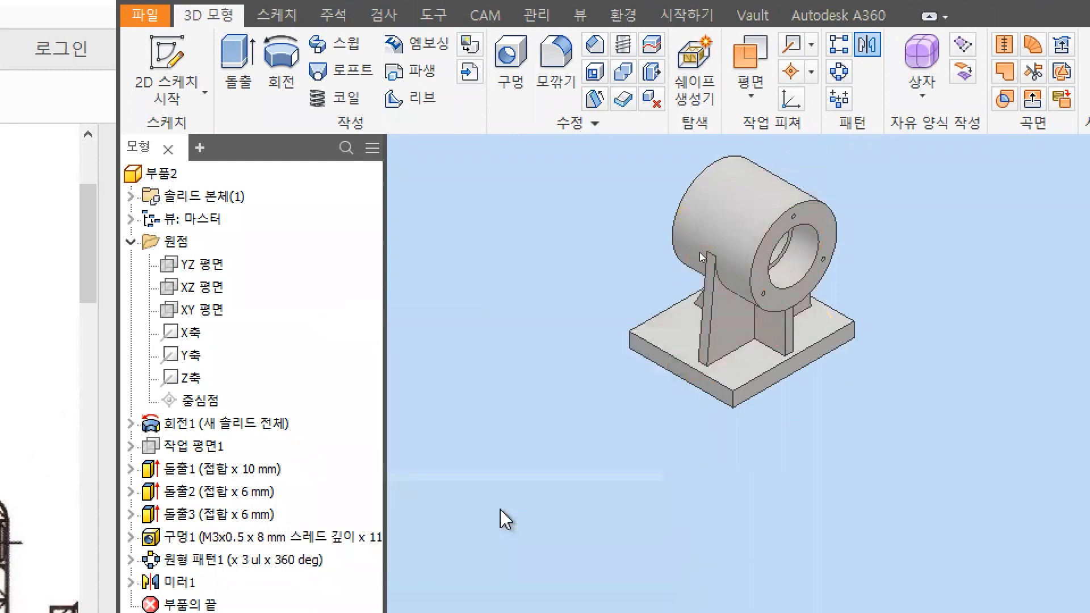
# - Inspect the mirrored threaded holes on the cylinder's opposite end face
pyautogui.keyDown('shift'); pyautogui.moveTo(661, 338); pyautogui.dragTo(788, 382, button='middle'); pyautogui.keyUp('shift')
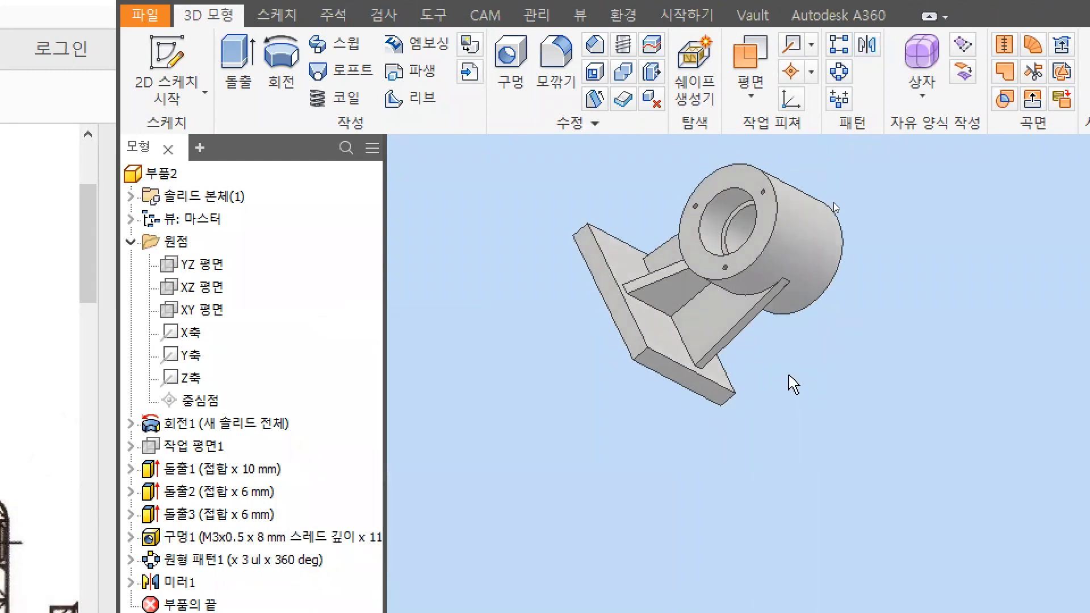
pyautogui.scroll(6, 678, 165)
pyautogui.scroll(-2, 615, 394)
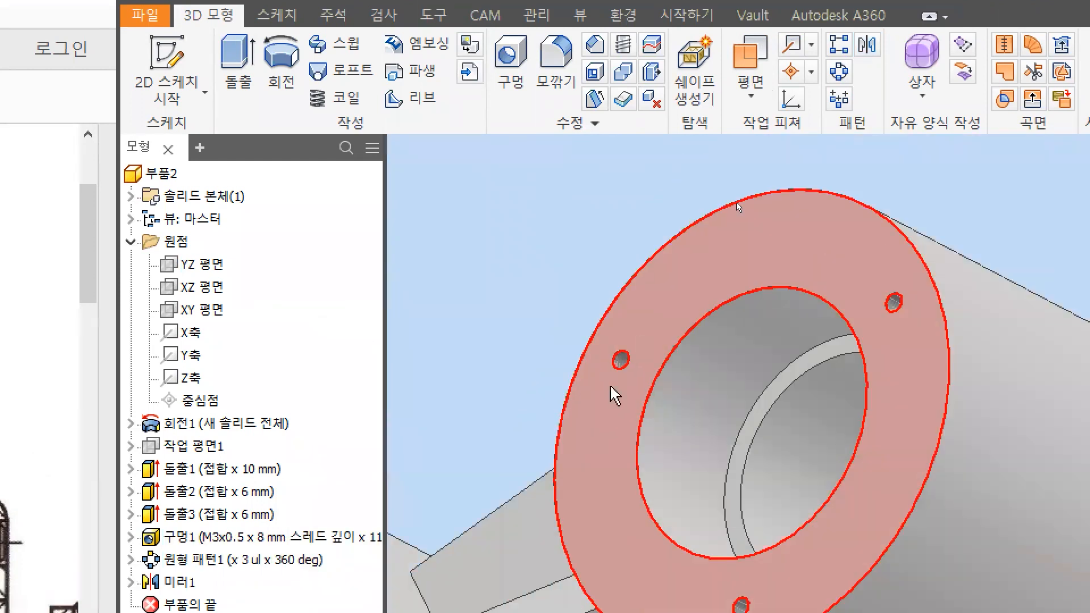
pyautogui.scroll(-4, 702, 307)
pyautogui.keyDown('shift'); pyautogui.moveTo(949, 481); pyautogui.dragTo(839, 455, button='middle'); pyautogui.keyUp('shift')
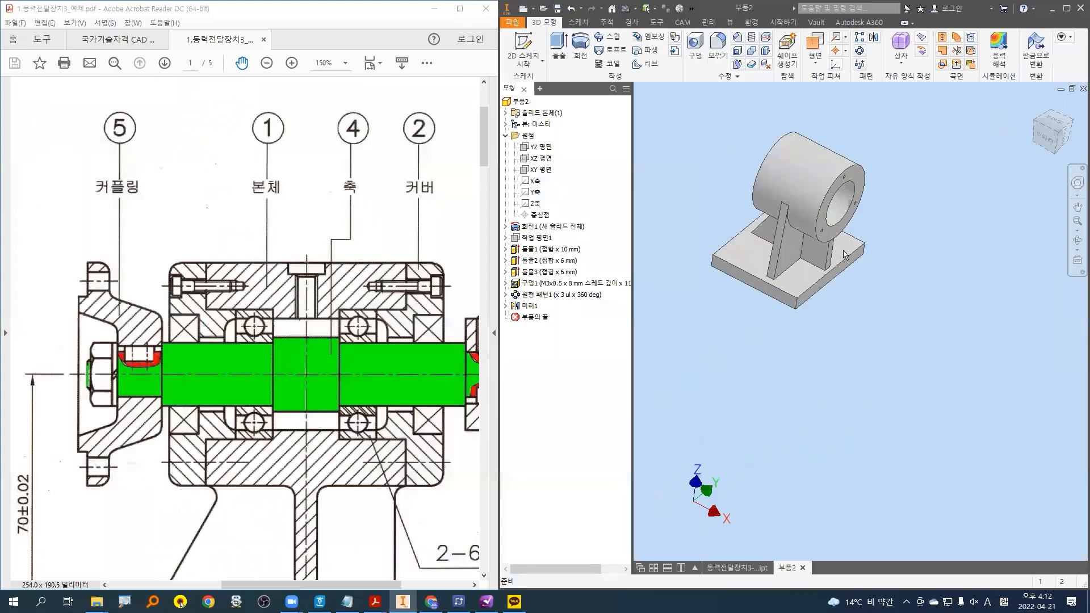
# - Examine the threaded hole above the shaft at the centre of the body in the assembly drawing, enlarged to 1200%
pyautogui.scroll(4, 632, 170)
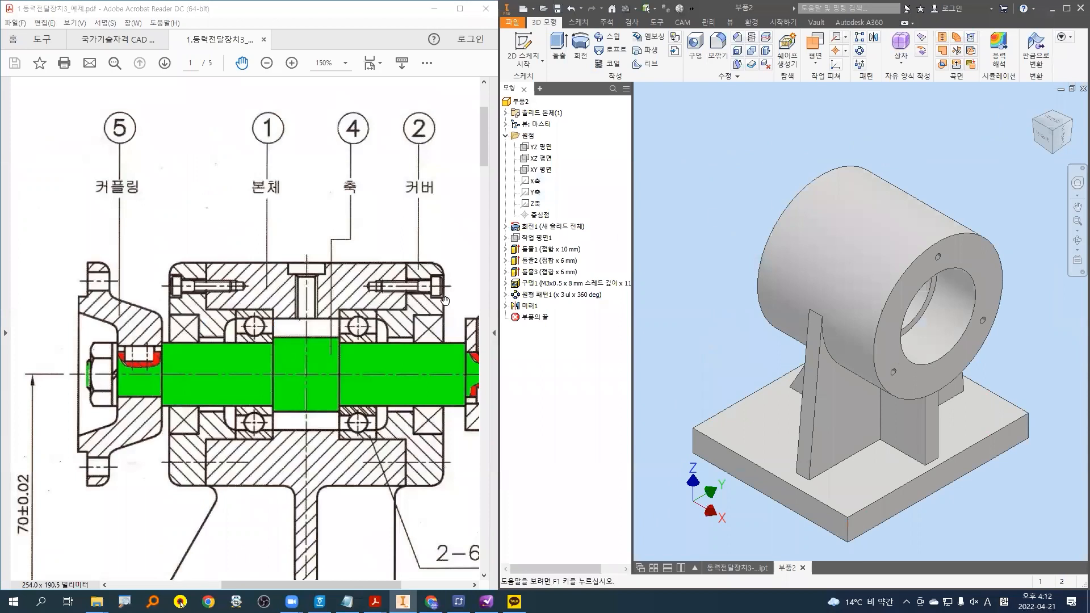
pyautogui.moveTo(291, 260)
pyautogui.mouseDown()
pyautogui.moveTo(280, 292)
pyautogui.moveTo(345, 273)
pyautogui.moveTo(279, 250)
pyautogui.mouseUp()
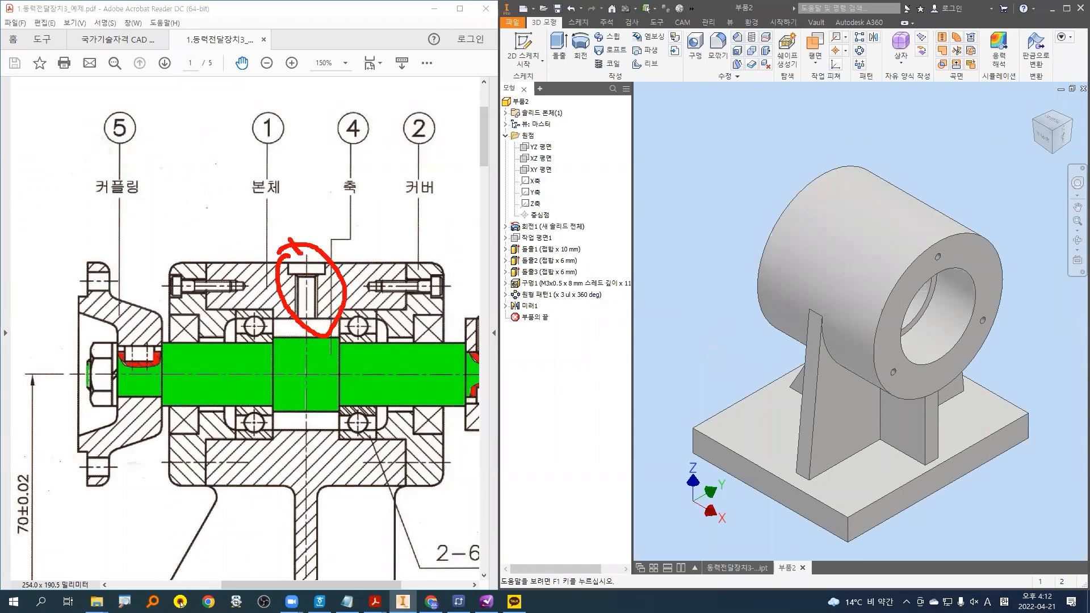
pyautogui.press('Escape')
pyautogui.keyDown('ctrl'); pyautogui.scroll(3, 307, 304); pyautogui.keyUp('ctrl')
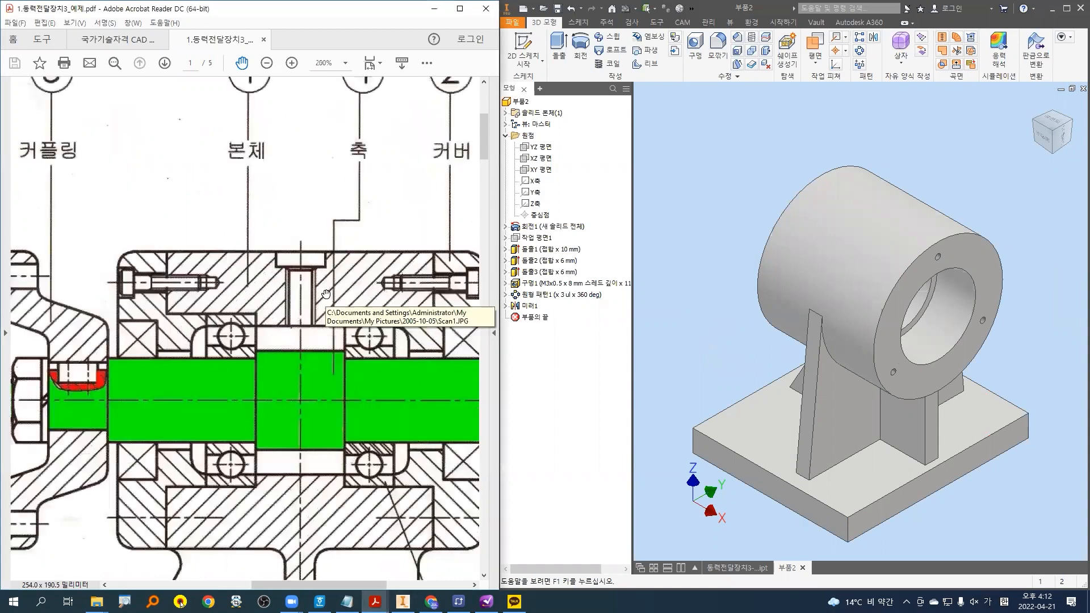
pyautogui.keyDown('ctrl'); pyautogui.scroll(3, 307, 305); pyautogui.keyUp('ctrl')
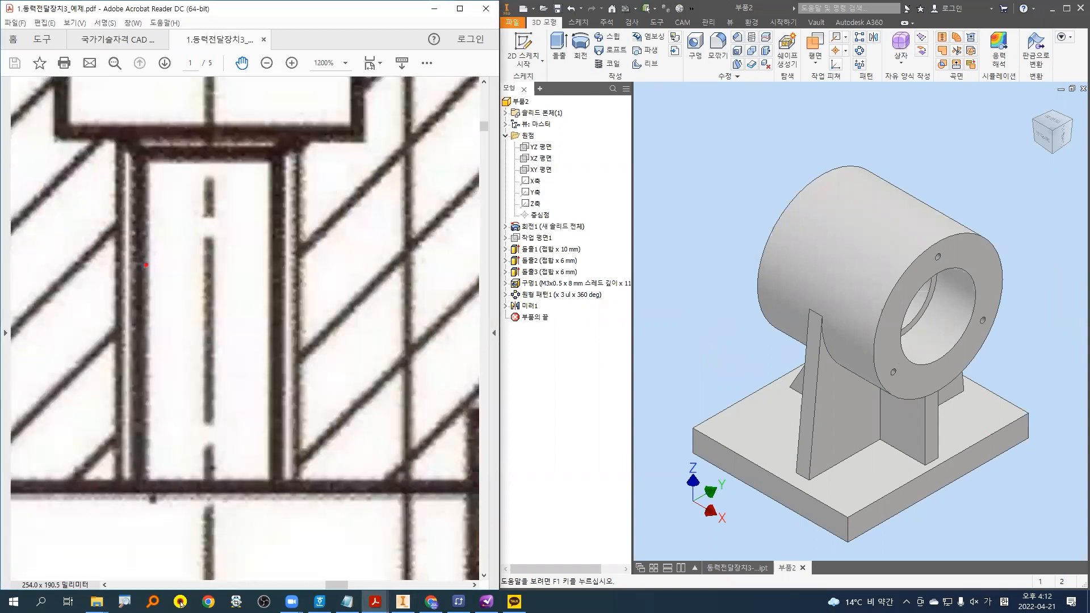
pyautogui.moveTo(118, 143); pyautogui.dragTo(119, 472)
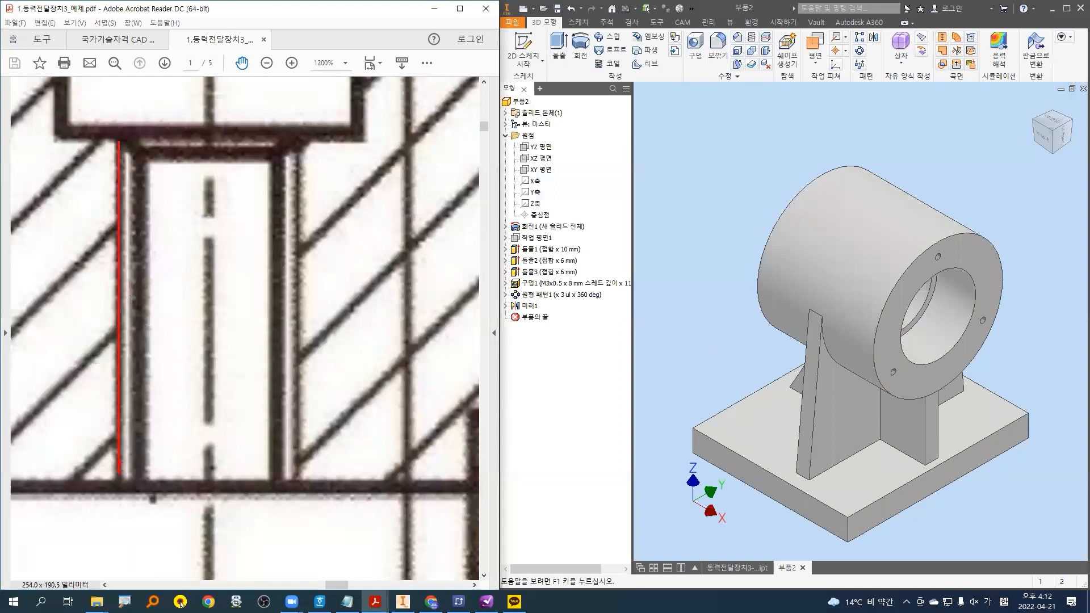
pyautogui.moveTo(142, 157); pyautogui.dragTo(142, 480)
pyautogui.moveTo(273, 156); pyautogui.dragTo(273, 489)
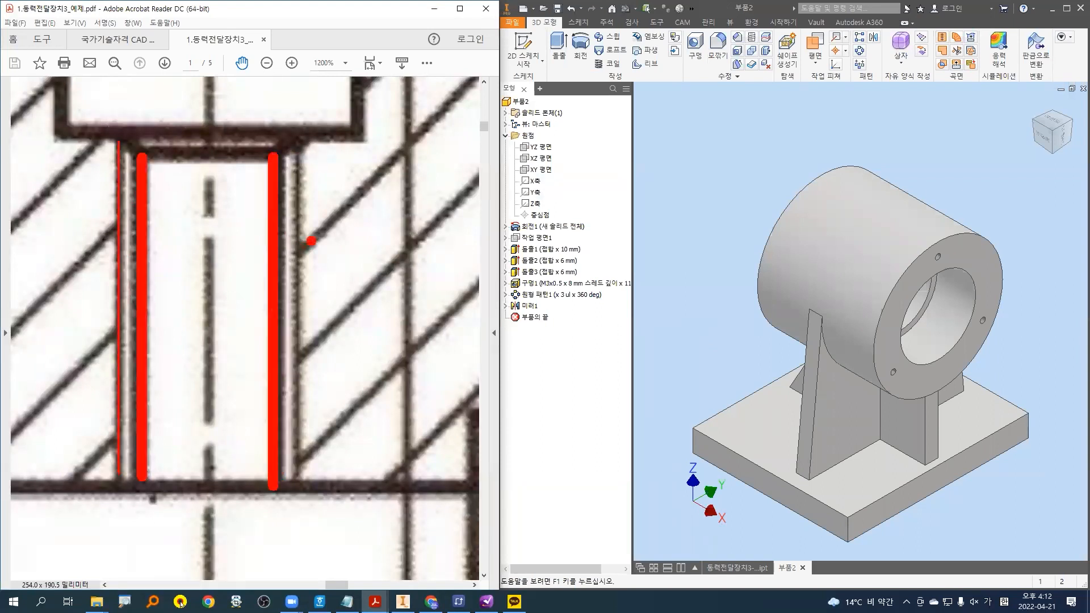
pyautogui.moveTo(298, 163); pyautogui.dragTo(293, 480)
pyautogui.press('Escape')
# - Examine the counterbore above the threaded hole in the drawing and the body's outer surface line where it starts
pyautogui.moveTo(722, 189); pyautogui.dragTo(721, 189, button='middle')
pyautogui.click(237, 283)
pyautogui.click(246, 59)
pyautogui.moveTo(270, 151); pyautogui.dragTo(287, 359)
pyautogui.hotkey('ctrl', '2')
pyautogui.keyDown('shift'); pyautogui.moveTo(55, 248); pyautogui.dragTo(451, 249); pyautogui.keyUp('shift')
pyautogui.moveTo(185, 208); pyautogui.dragTo(234, 217)
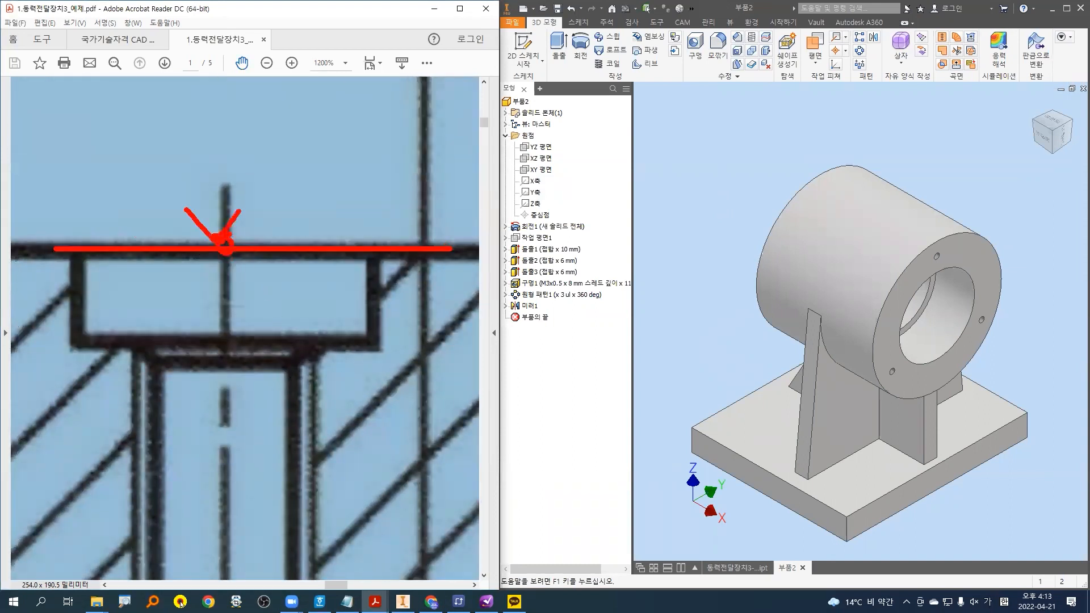
pyautogui.press('Escape')
# - Create a work plane offset 30 mm upward from the XY origin plane, tangent to the top of the cylinder
pyautogui.click(737, 112)
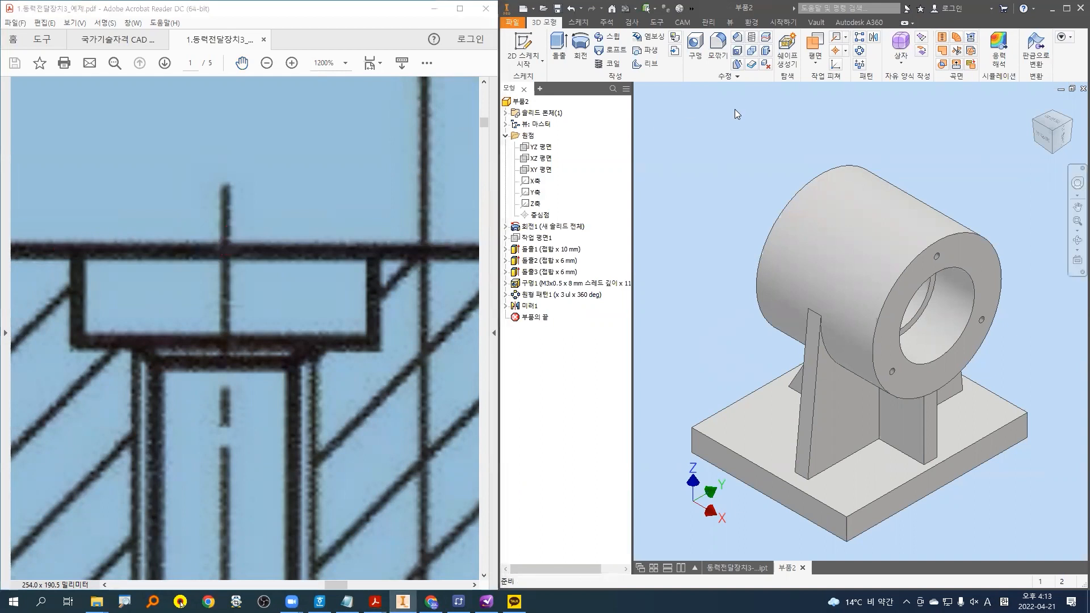
pyautogui.click(812, 67)
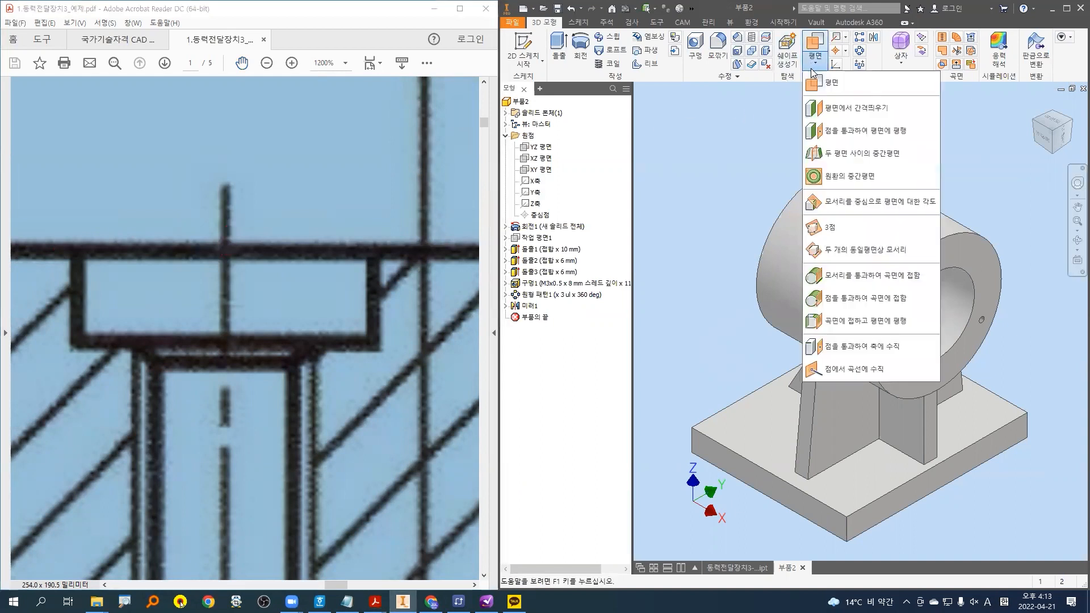
pyautogui.click(841, 112)
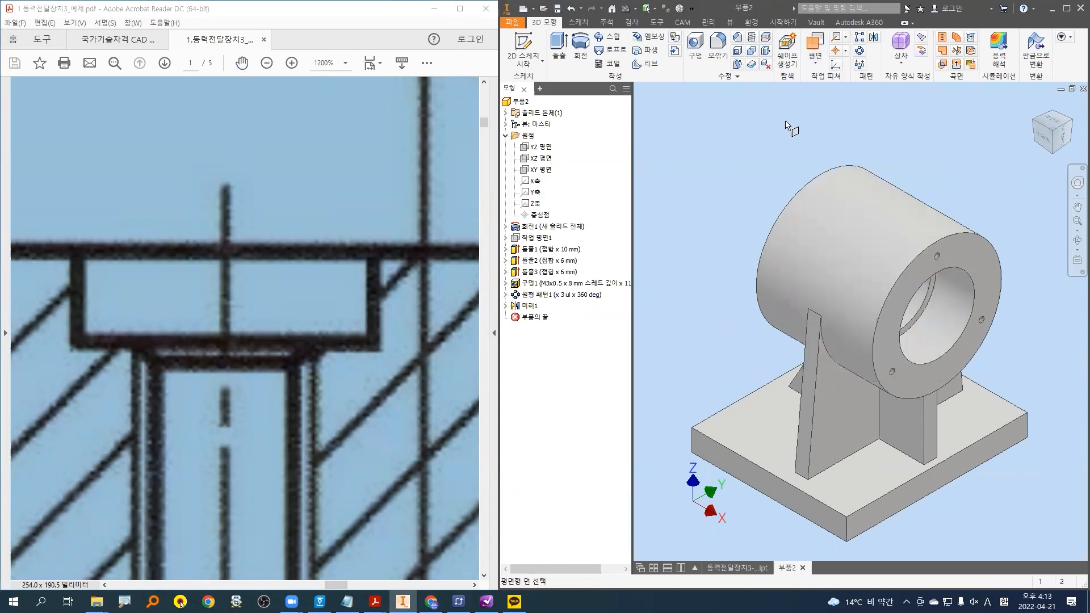
pyautogui.click(541, 170)
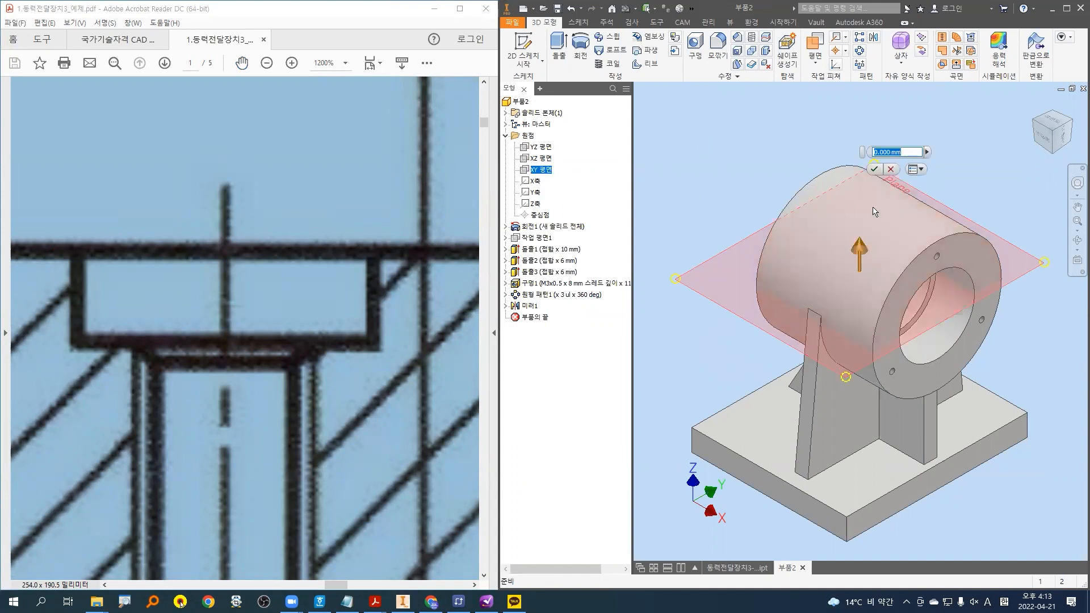
pyautogui.keyDown('shift'); pyautogui.moveTo(951, 233); pyautogui.dragTo(981, 198, button='middle'); pyautogui.keyUp('shift')
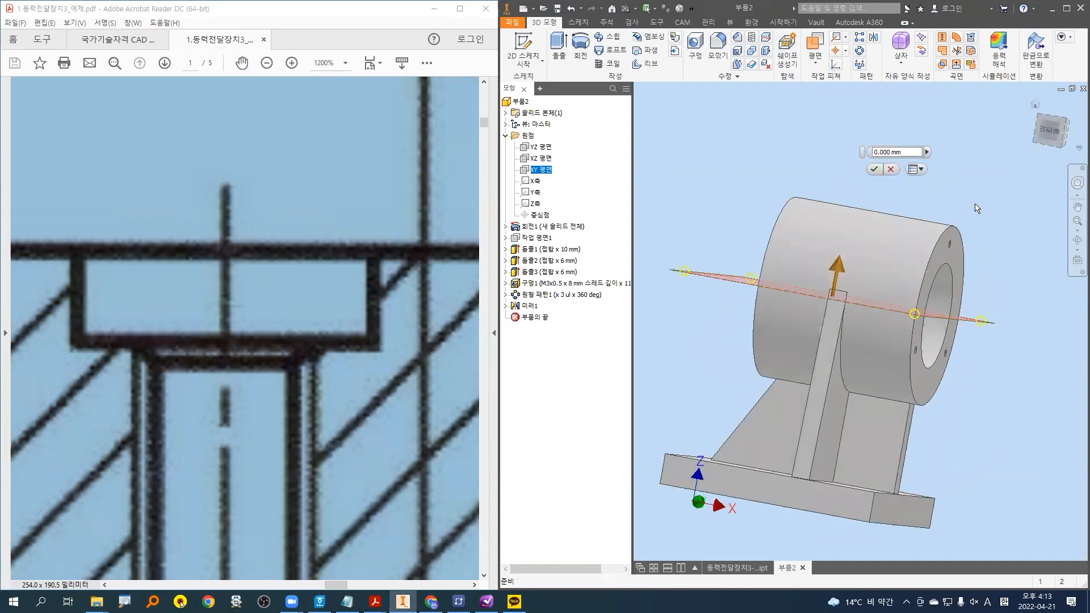
pyautogui.scroll(3, 977, 205)
pyautogui.hotkey('ctrl', '2')
pyautogui.moveTo(714, 368); pyautogui.dragTo(751, 209)
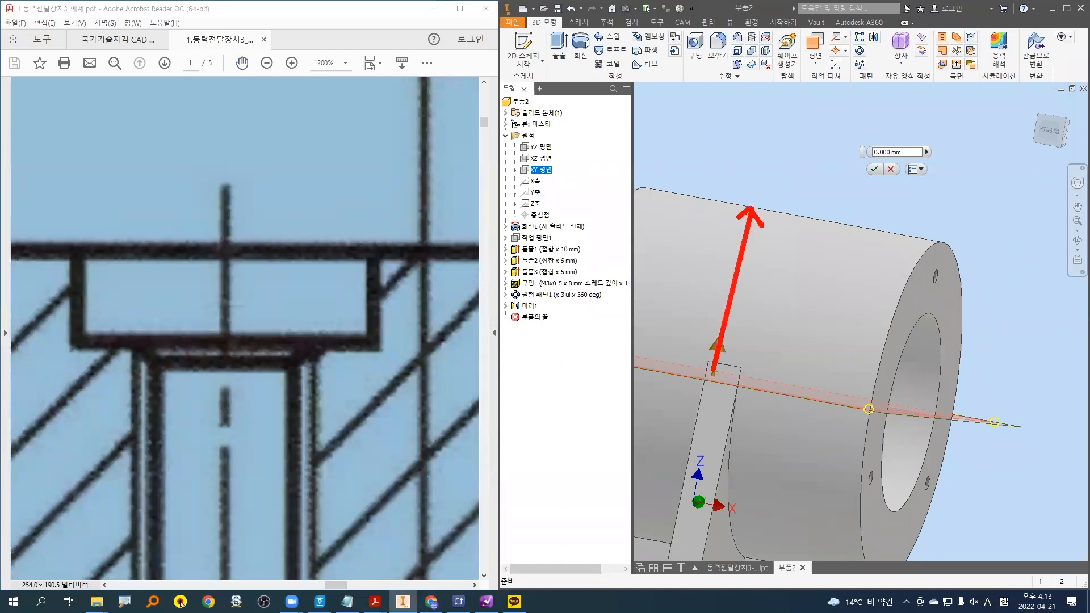
pyautogui.press('Escape')
pyautogui.write('30')
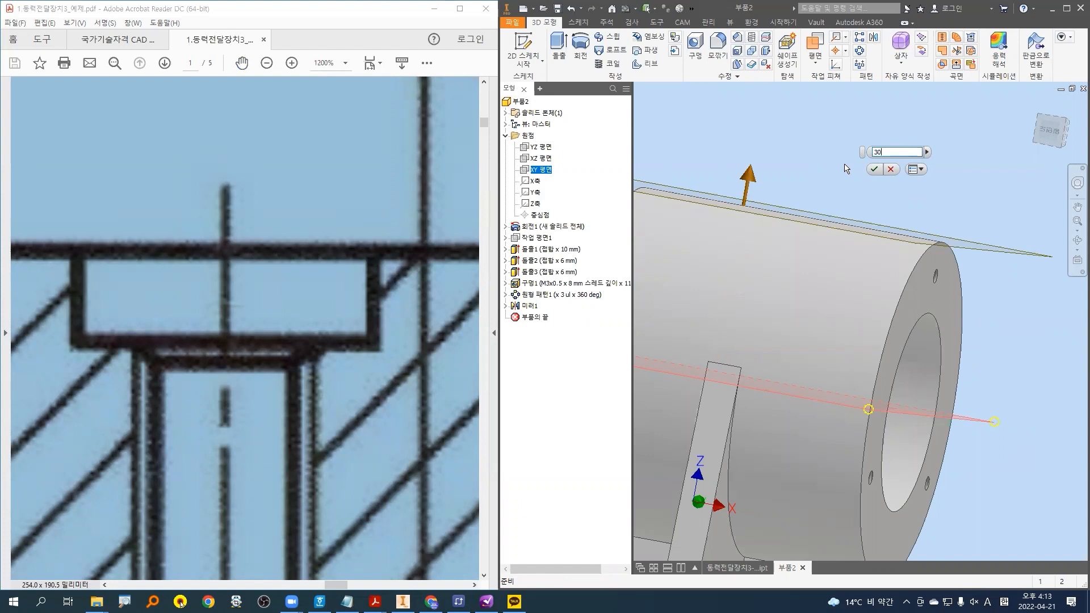
pyautogui.press('Return')
# - Sketch a centre point at the origin on the offset work plane above the cylinder and finish the sketch
pyautogui.scroll(-3, 846, 166)
pyautogui.moveTo(869, 170)
pyautogui.keyDown('shift'); pyautogui.mouseDown(button='middle')
pyautogui.moveTo(869, 187)
pyautogui.moveTo(866, 174)
pyautogui.mouseUp(button='middle'); pyautogui.keyUp('shift')
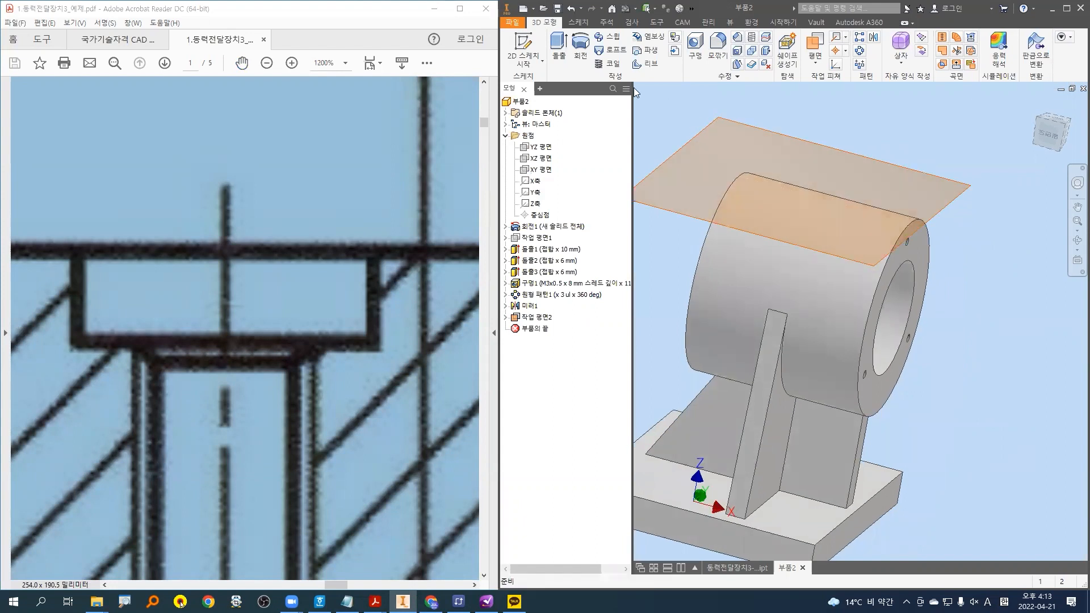
pyautogui.click(523, 50)
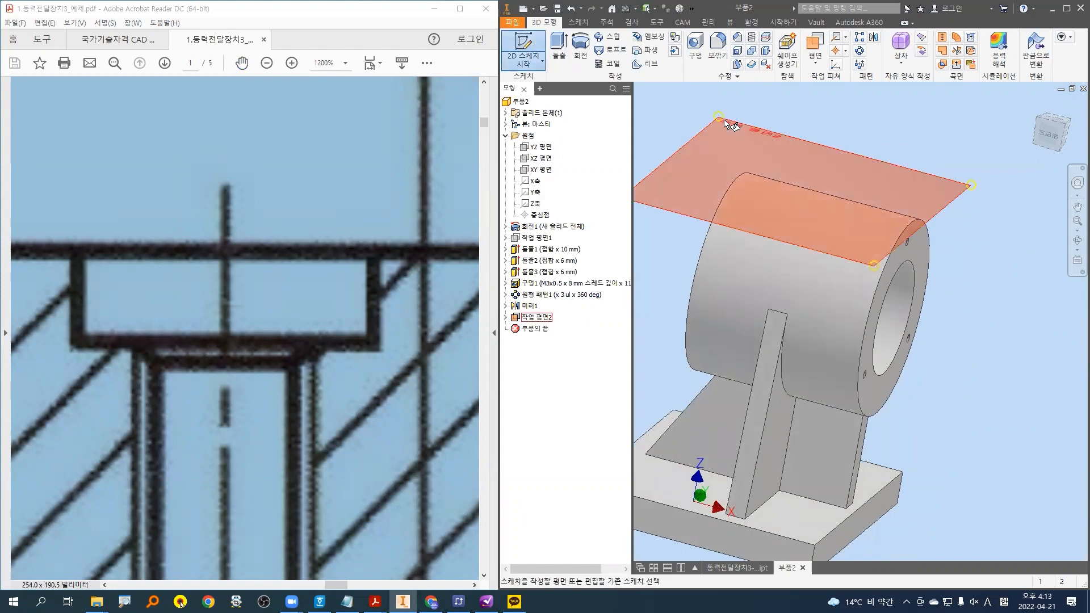
pyautogui.click(726, 123)
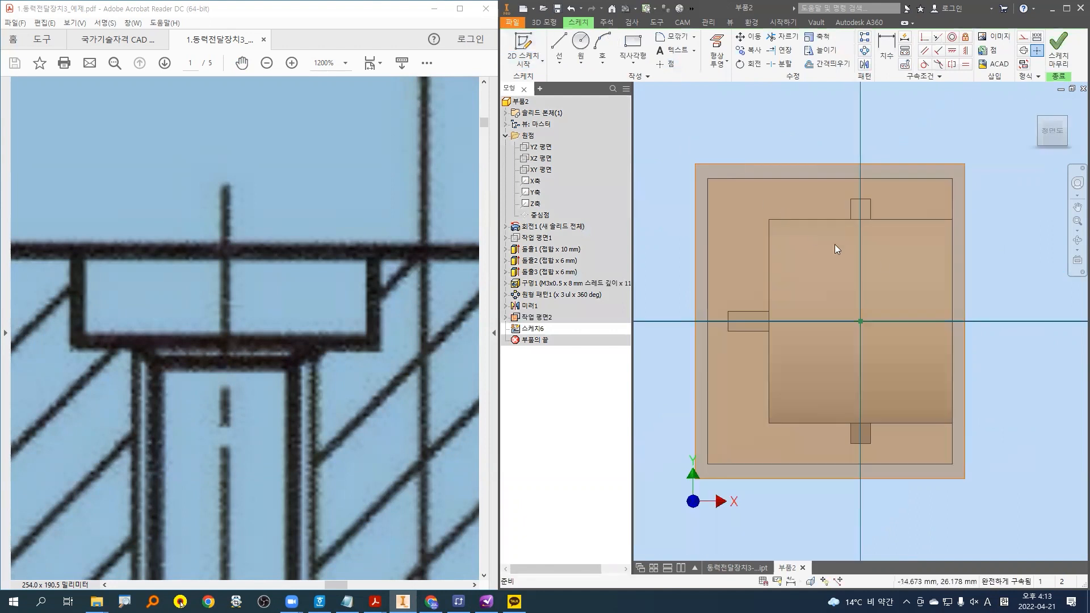
pyautogui.scroll(-3, 874, 283)
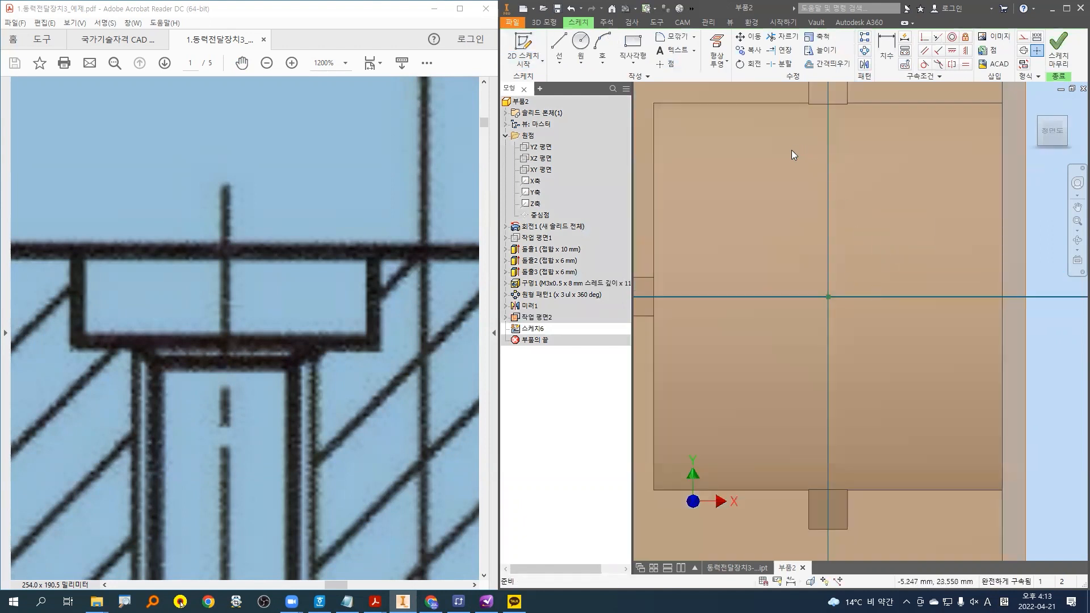
pyautogui.click(668, 65)
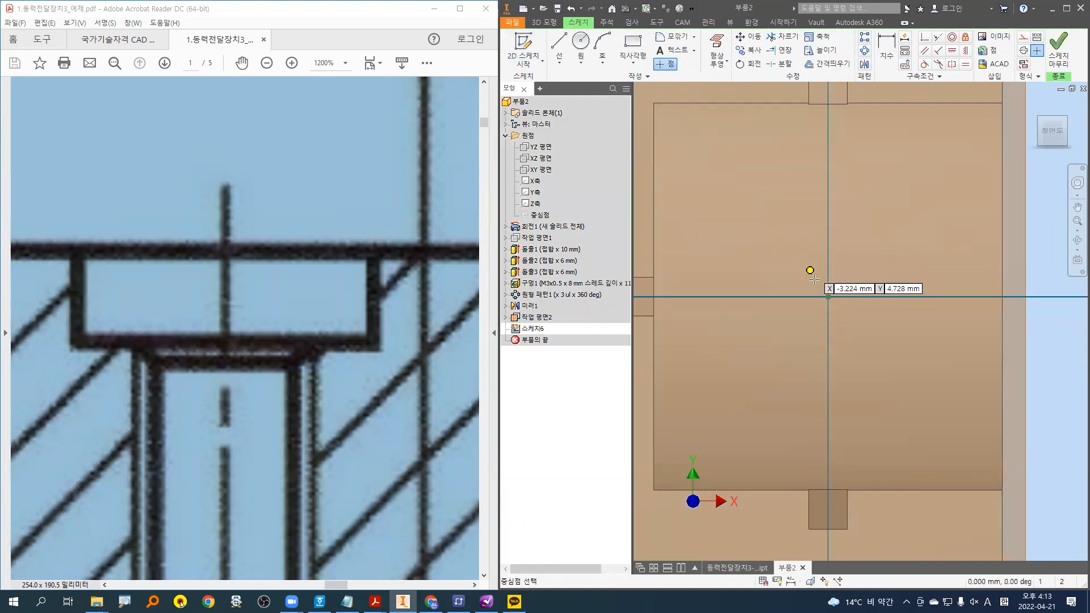
pyautogui.click(828, 296)
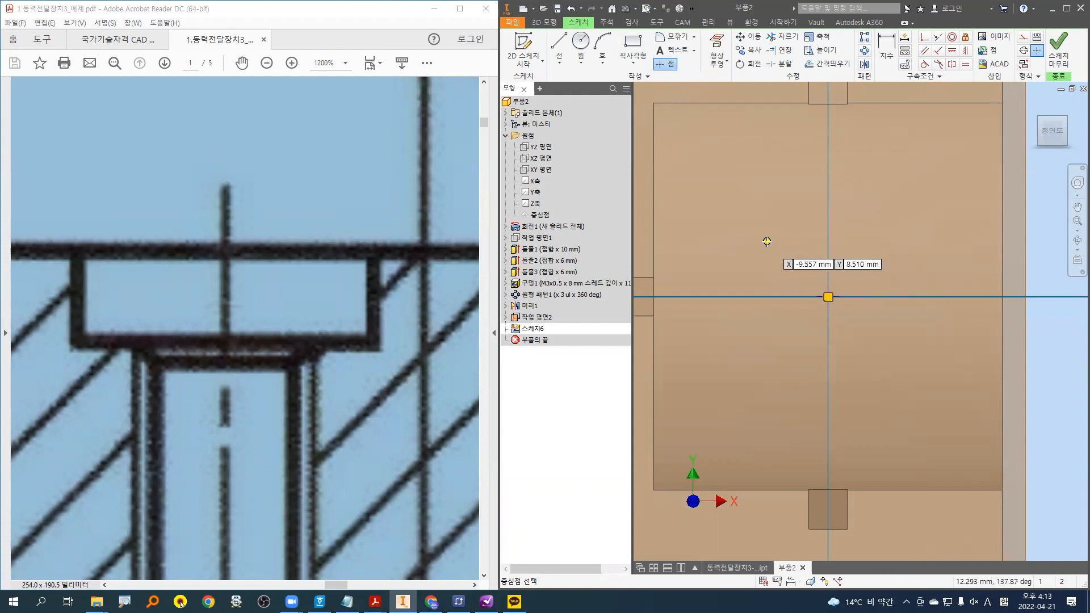
pyautogui.press('Escape')
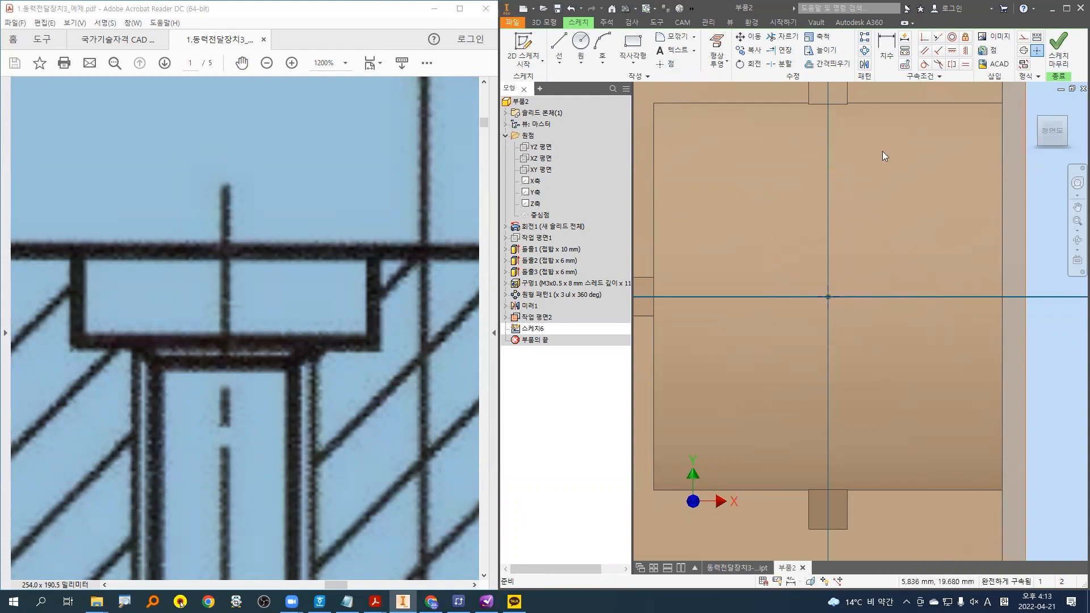
pyautogui.click(1058, 45)
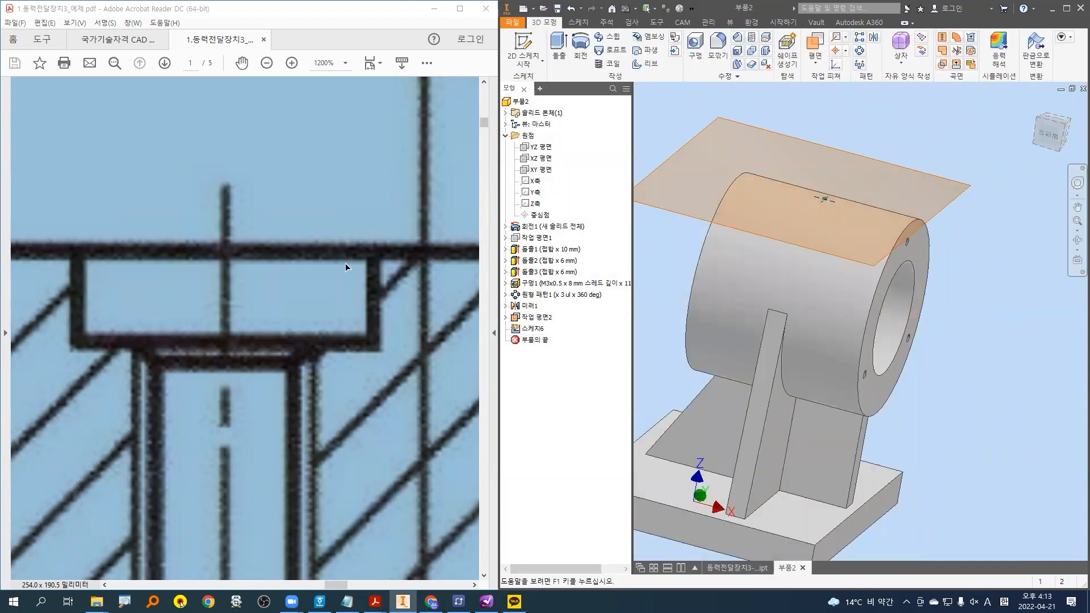
# - Start a Hole feature on the sketched point at the top of the cylinder
pyautogui.click(332, 242)
pyautogui.keyDown('ctrl'); pyautogui.scroll(-5, 268, 193); pyautogui.keyUp('ctrl')
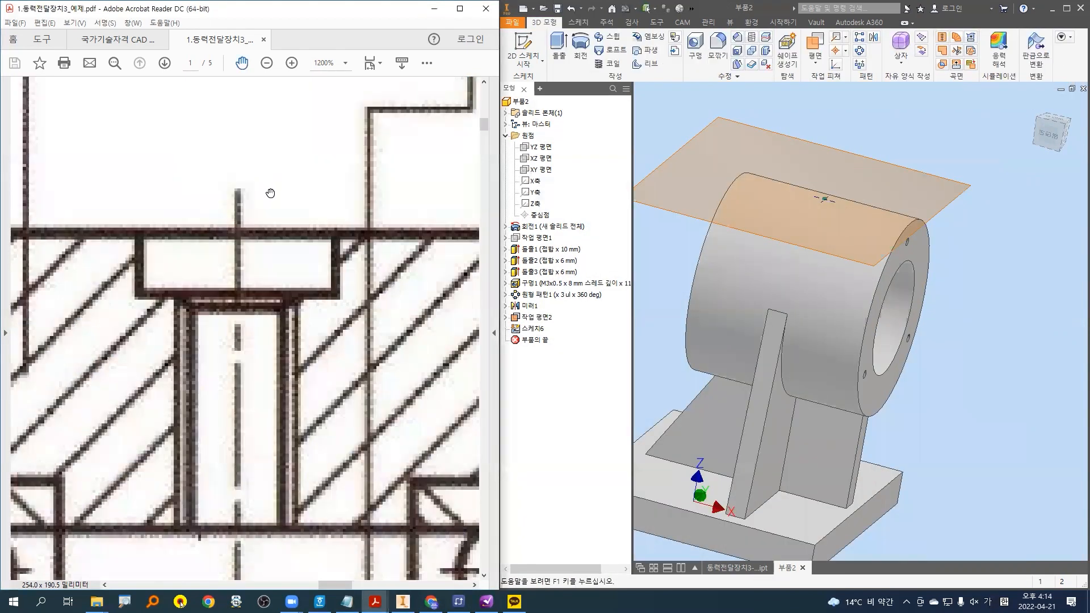
pyautogui.moveTo(746, 160); pyautogui.dragTo(738, 180, button='middle')
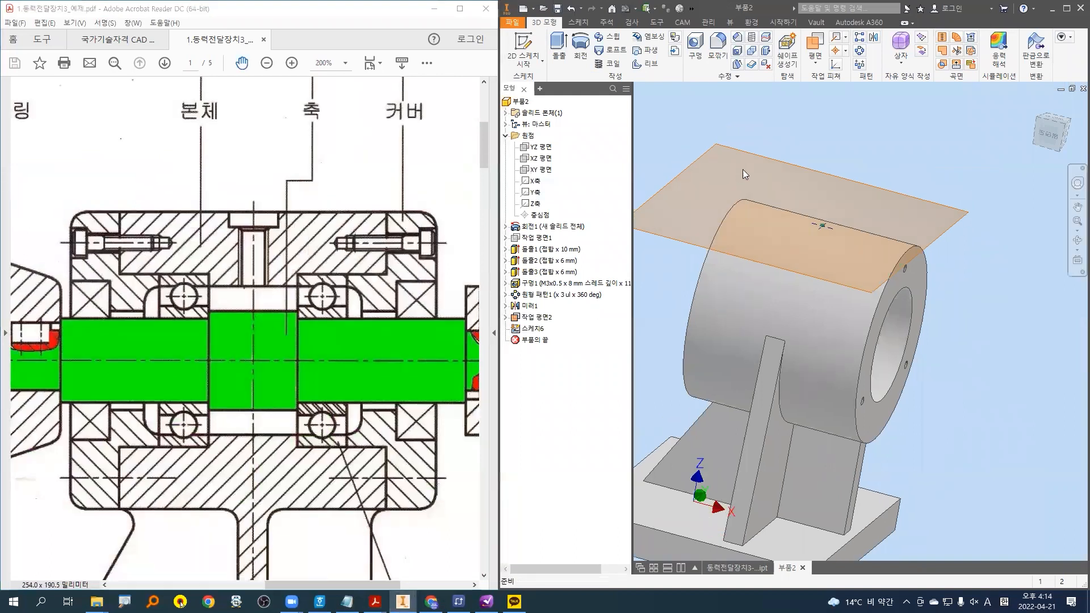
pyautogui.click(696, 54)
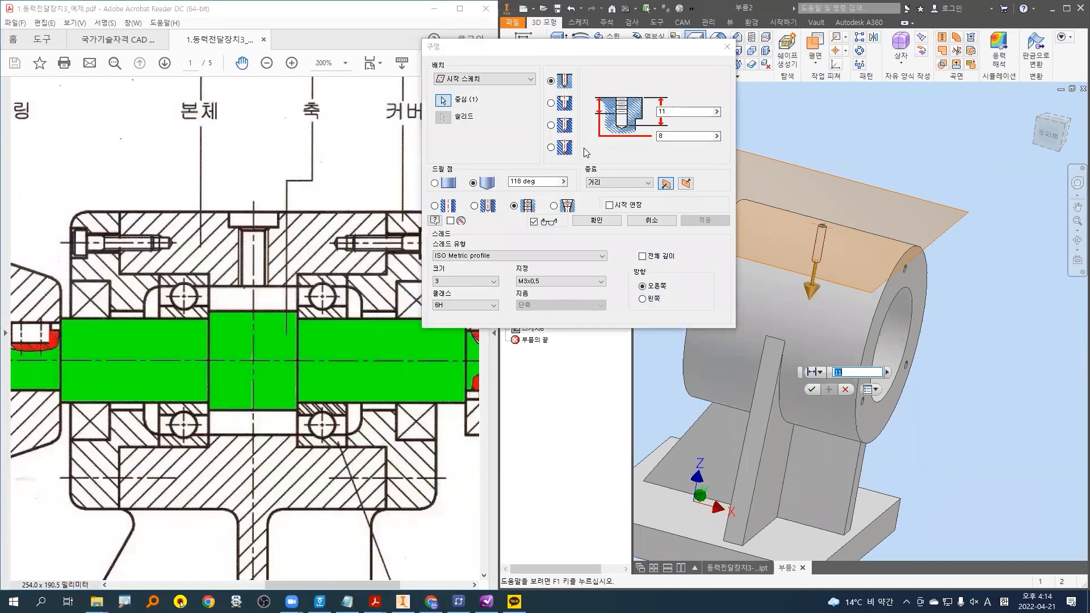
# - Check the thread's extent in the assembly drawing at 600% zoom and set the hole's thread to full depth
pyautogui.click(252, 253)
pyautogui.keyDown('ctrl'); pyautogui.scroll(3, 252, 252); pyautogui.keyUp('ctrl')
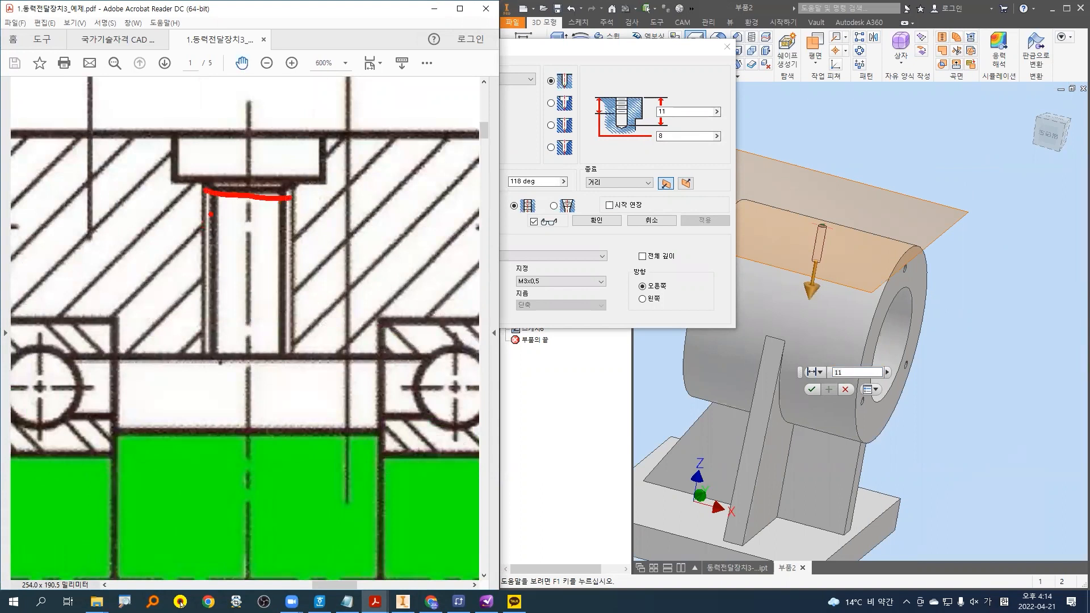
pyautogui.moveTo(209, 213); pyautogui.dragTo(292, 238)
pyautogui.moveTo(221, 236); pyautogui.dragTo(291, 259)
pyautogui.moveTo(210, 261); pyautogui.dragTo(292, 288)
pyautogui.moveTo(218, 287); pyautogui.dragTo(291, 319)
pyautogui.moveTo(208, 313); pyautogui.dragTo(267, 342)
pyautogui.moveTo(197, 340); pyautogui.dragTo(312, 337)
pyautogui.press('Escape')
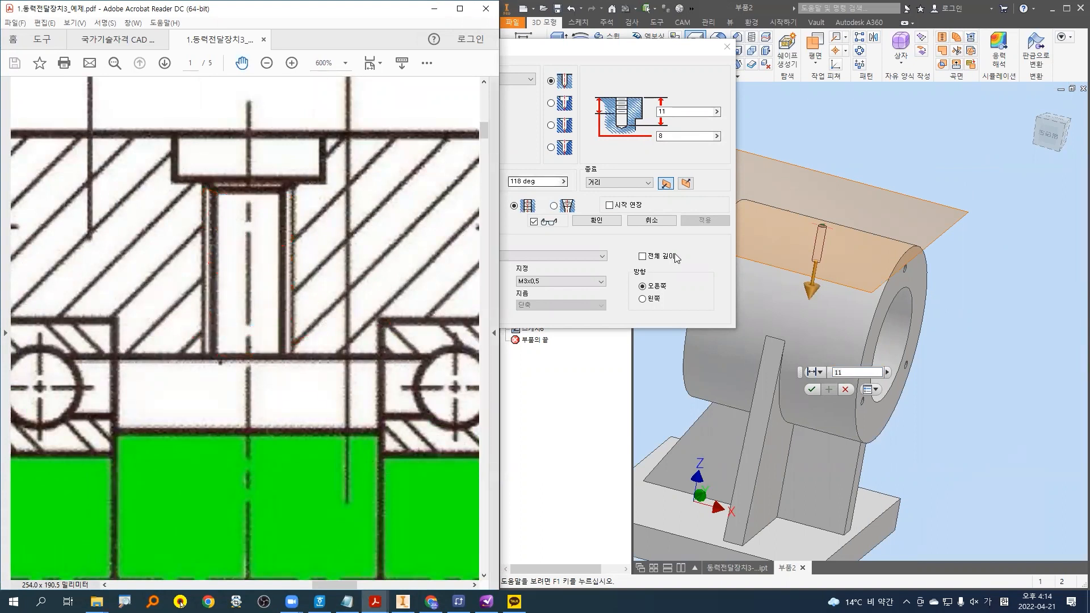
pyautogui.click(643, 257)
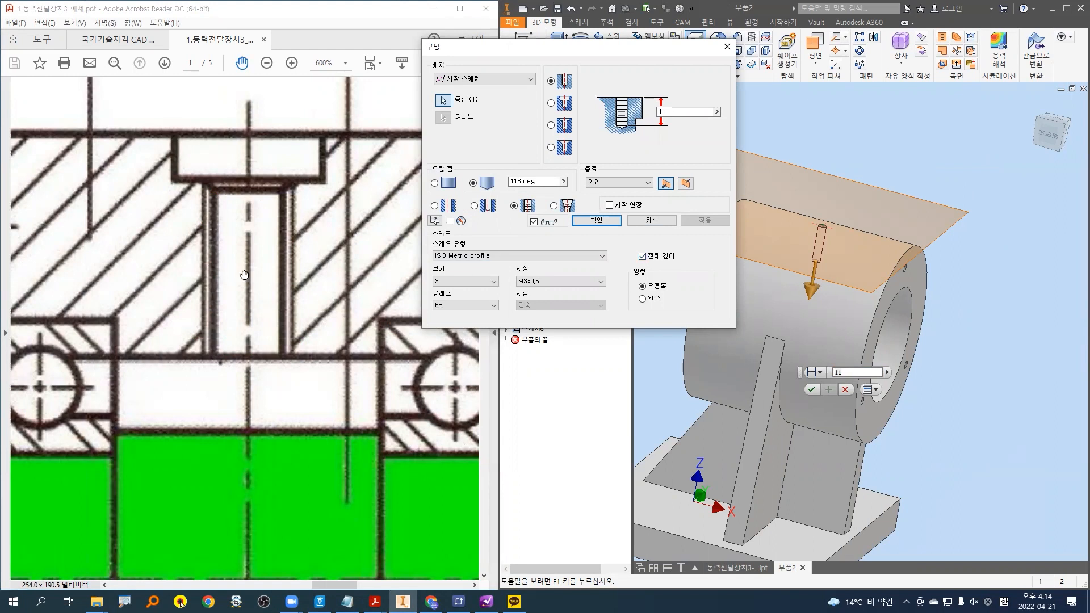
# - Set the top hole's thread size to 6 with the M6x1 designation, checking the hole in the drawing
pyautogui.moveTo(219, 252)
pyautogui.mouseDown()
pyautogui.moveTo(214, 274)
pyautogui.moveTo(276, 264)
pyautogui.moveTo(277, 249)
pyautogui.moveTo(270, 283)
pyautogui.mouseUp()
pyautogui.press('Escape')
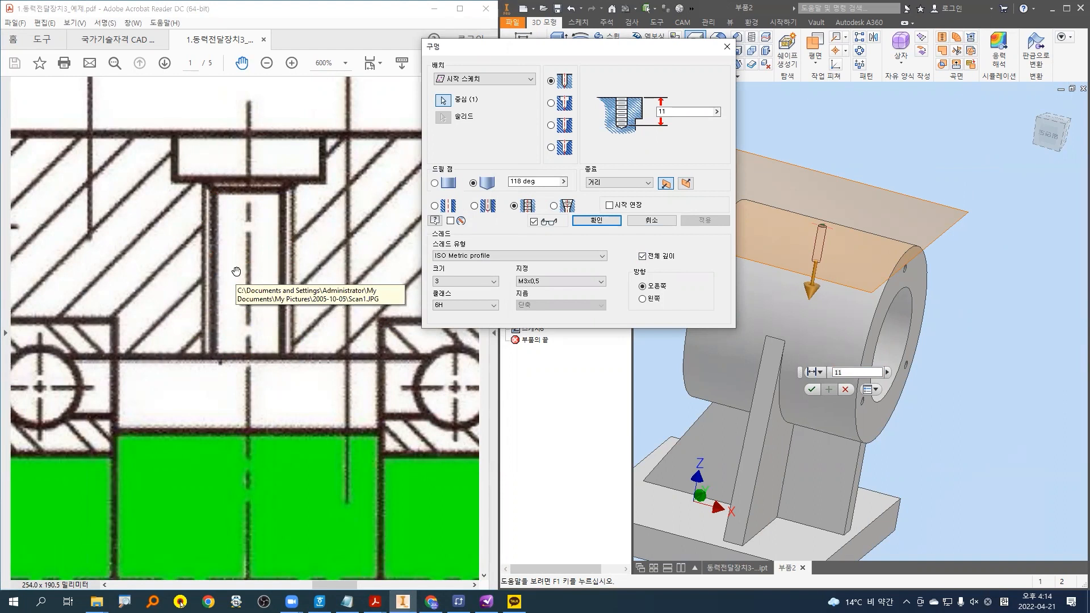
pyautogui.moveTo(216, 254)
pyautogui.mouseDown()
pyautogui.moveTo(230, 284)
pyautogui.moveTo(291, 264)
pyautogui.mouseUp()
pyautogui.moveTo(281, 252)
pyautogui.mouseDown()
pyautogui.moveTo(294, 264)
pyautogui.moveTo(273, 274)
pyautogui.mouseUp()
pyautogui.moveTo(249, 223); pyautogui.dragTo(239, 245)
pyautogui.press('Escape')
pyautogui.click(452, 281)
pyautogui.click(460, 328)
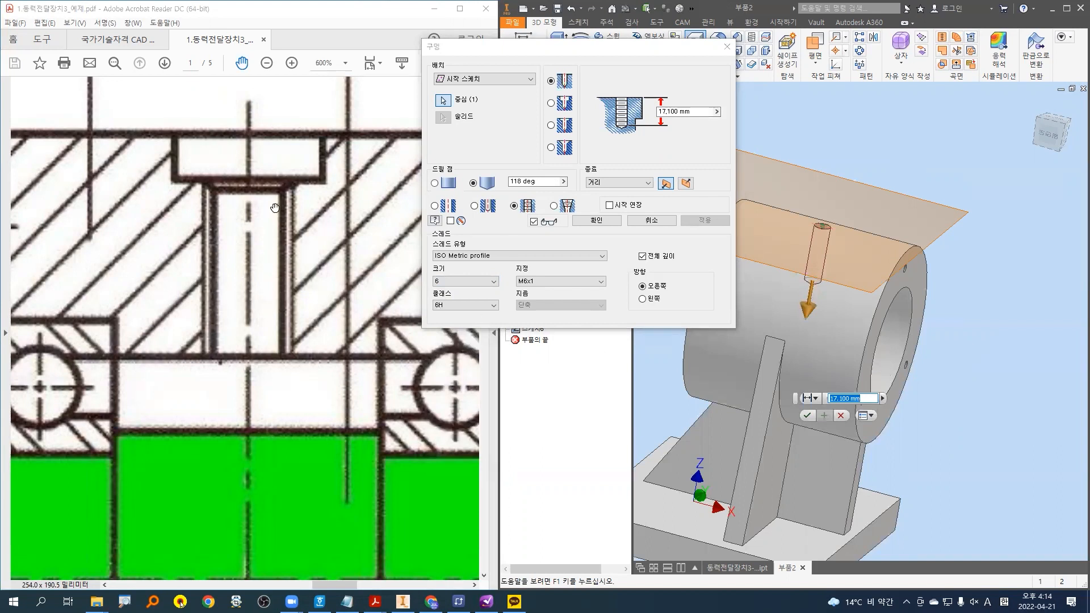
# - Compare the drawing's recess with the spotface hole type and switch the top M6 hole to the counterbore type
pyautogui.moveTo(173, 136)
pyautogui.mouseDown()
pyautogui.moveTo(175, 184)
pyautogui.moveTo(251, 183)
pyautogui.moveTo(322, 148)
pyautogui.mouseUp()
pyautogui.press('Escape')
pyautogui.click(521, 182)
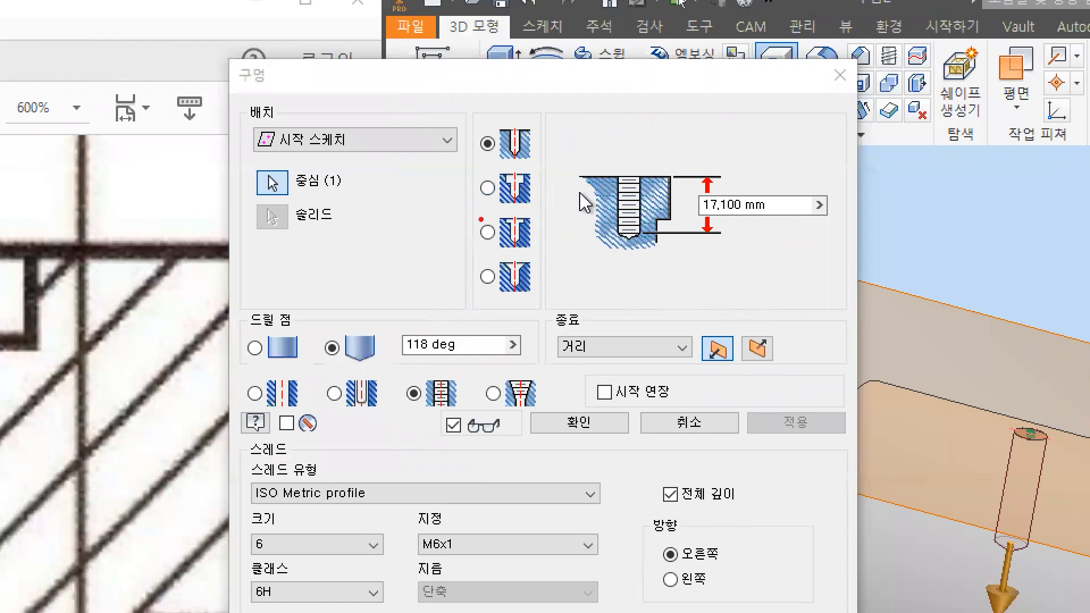
pyautogui.moveTo(481, 219)
pyautogui.mouseDown()
pyautogui.moveTo(477, 249)
pyautogui.moveTo(527, 253)
pyautogui.moveTo(538, 216)
pyautogui.moveTo(480, 211)
pyautogui.mouseUp()
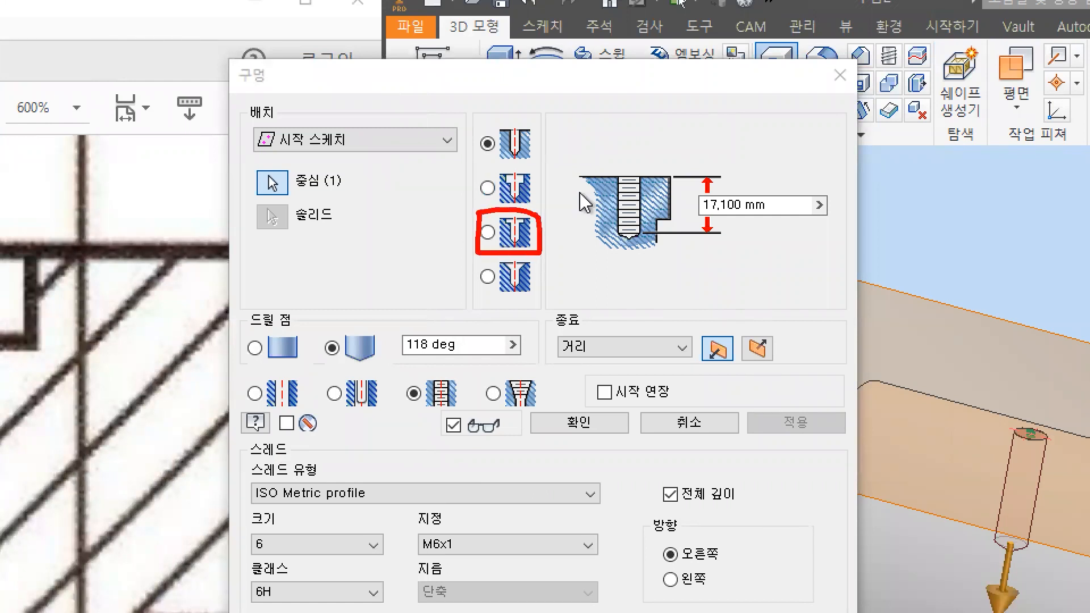
pyautogui.press('Escape')
pyautogui.click(537, 254)
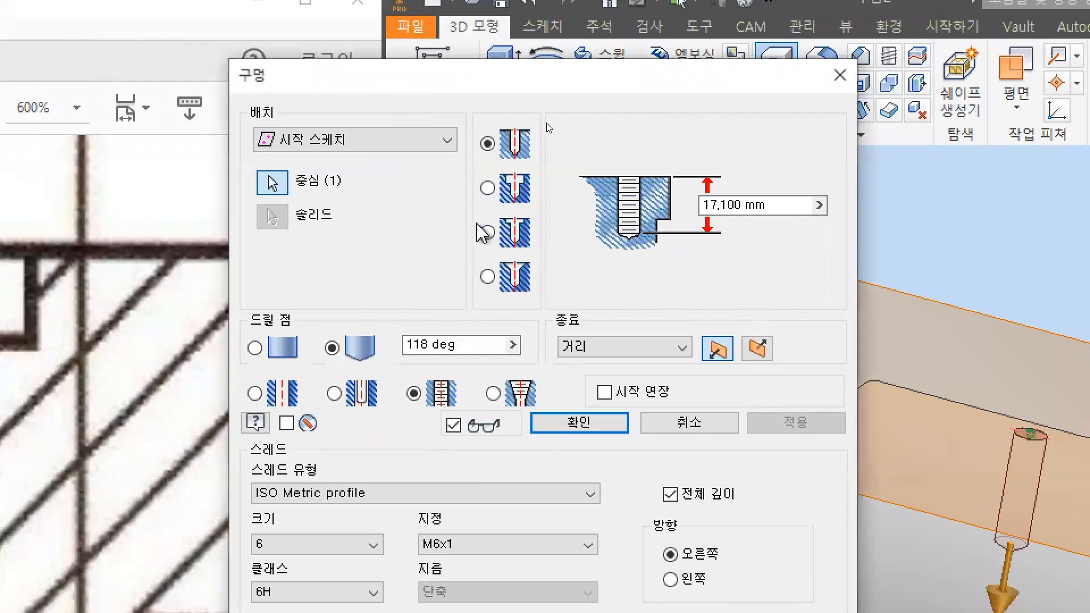
pyautogui.click(488, 233)
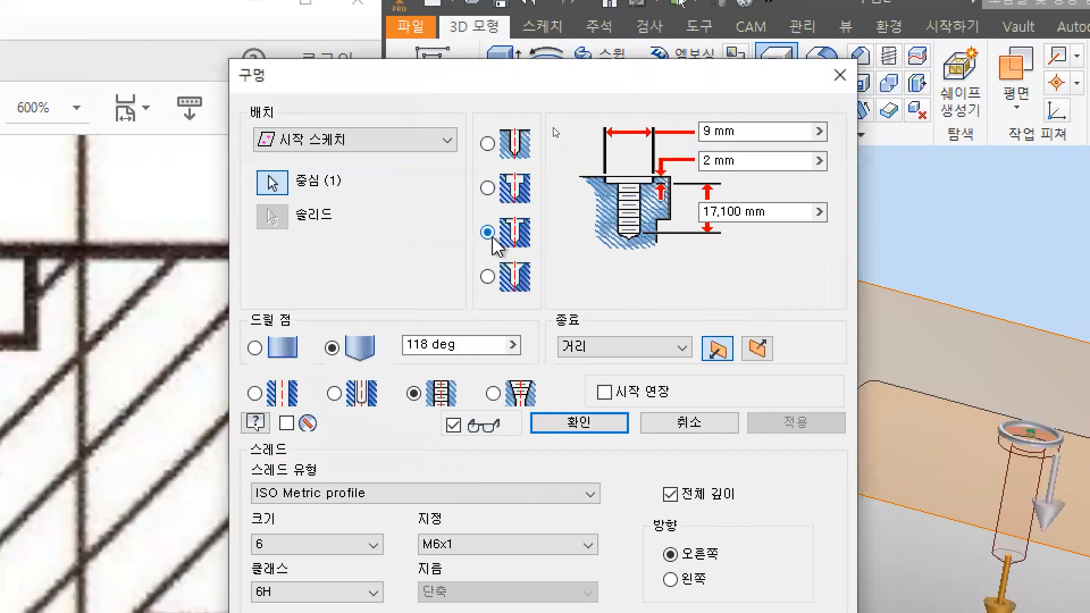
pyautogui.click(487, 187)
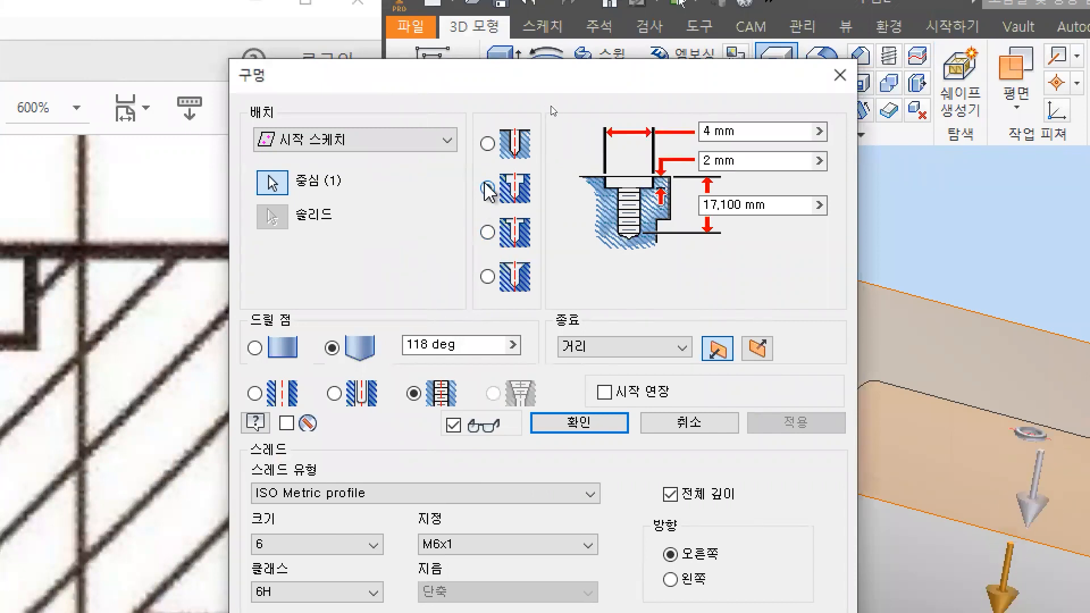
# - Change the top M6 hole to the spotface type and set its spotface diameter to 10 mm
pyautogui.click(487, 233)
pyautogui.click(487, 188)
pyautogui.click(488, 232)
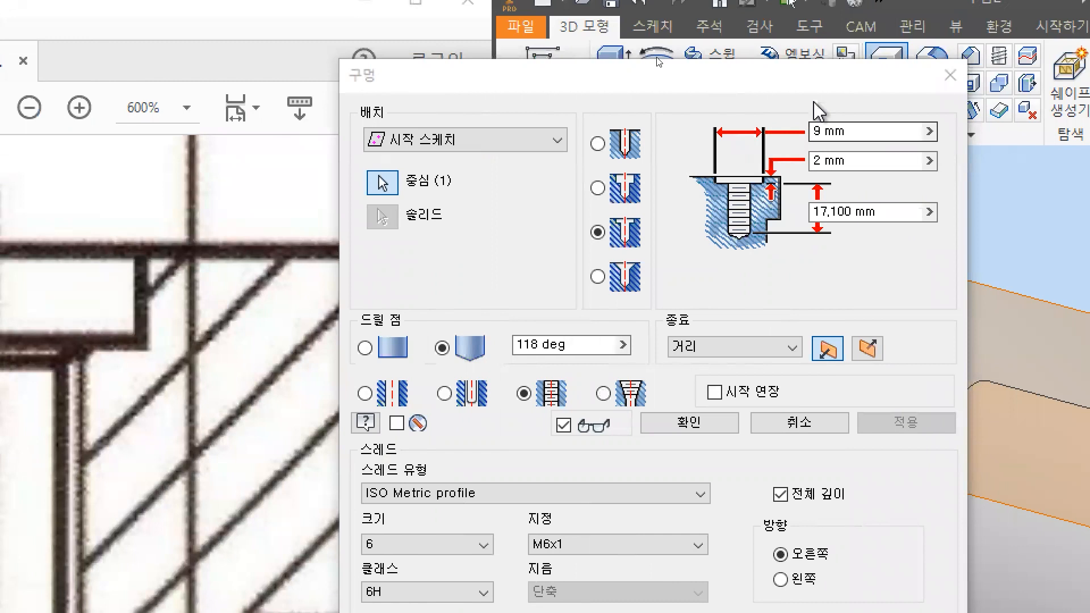
pyautogui.moveTo(870, 130); pyautogui.dragTo(770, 138)
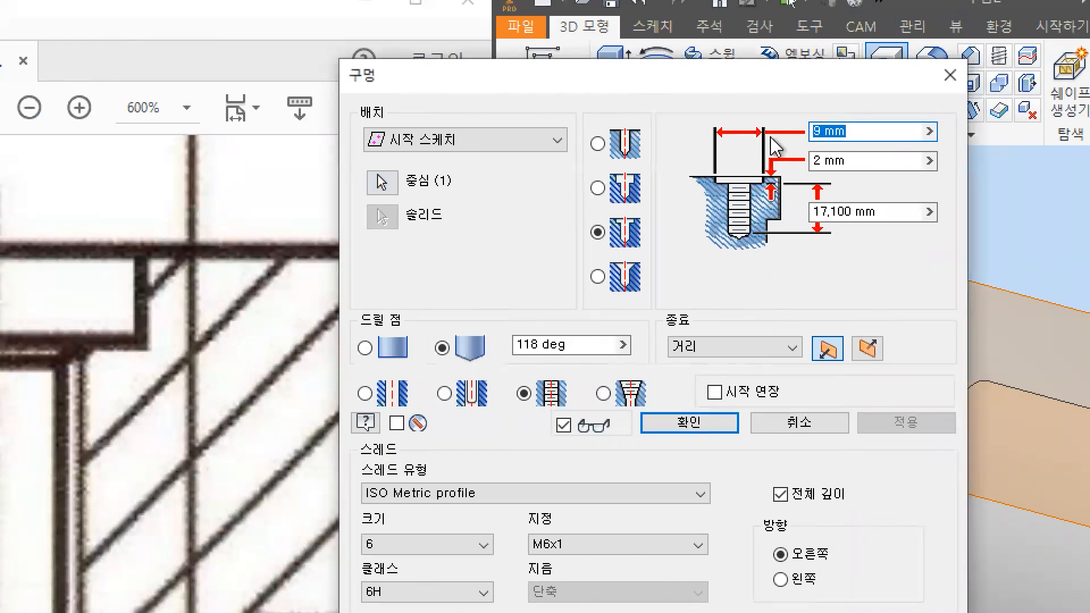
pyautogui.write('10')
# - Set the spotface depth to 3 mm and the hole depth to 30 mm, and create the top hole
pyautogui.click(865, 163)
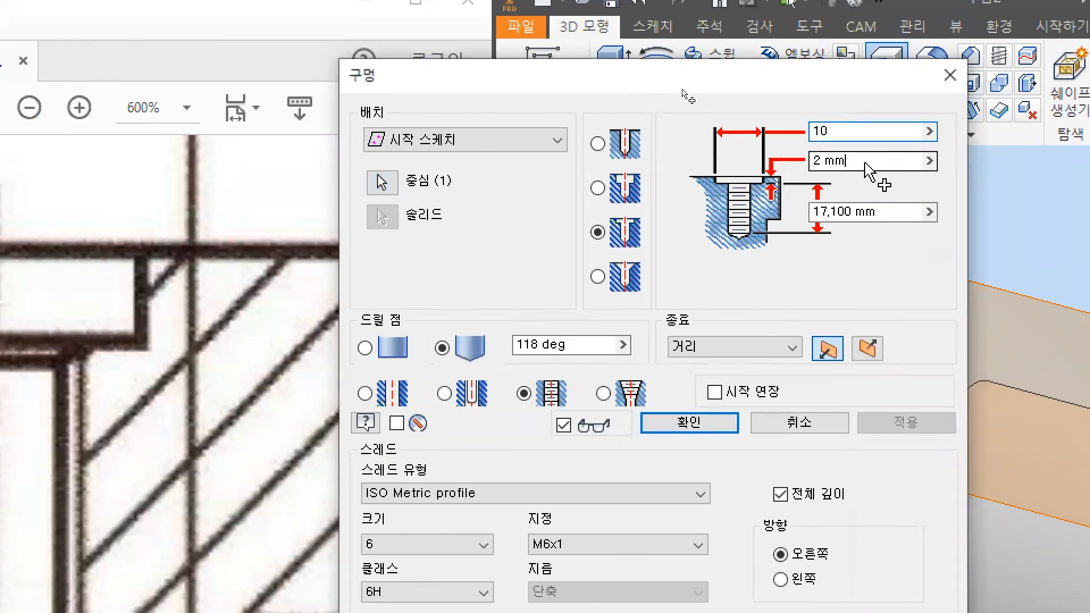
pyautogui.moveTo(865, 163); pyautogui.dragTo(705, 177)
pyautogui.write('3')
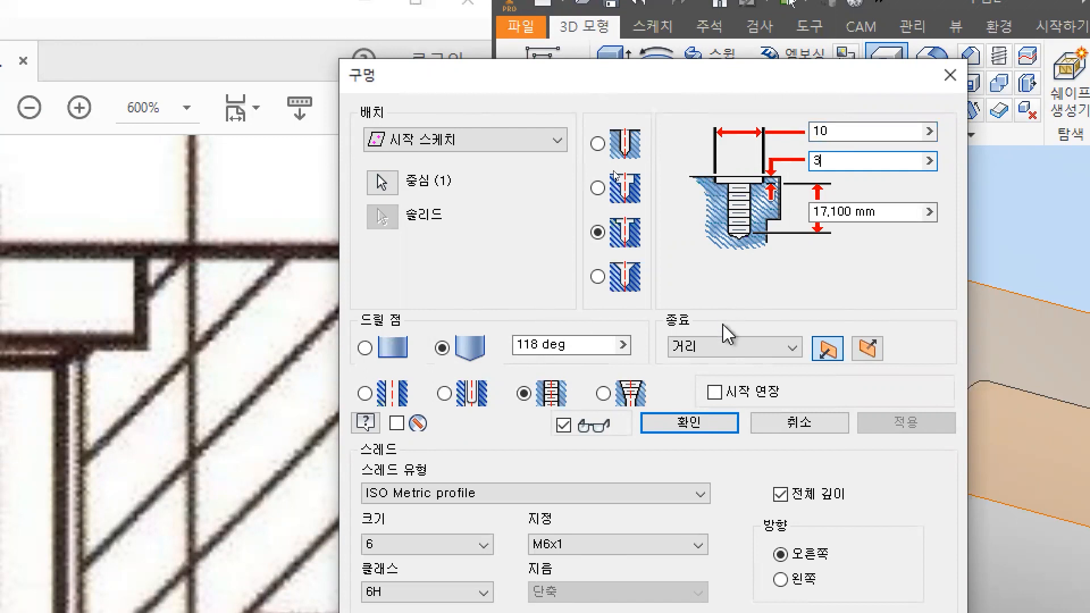
pyautogui.moveTo(877, 215); pyautogui.dragTo(803, 227)
pyautogui.write('30')
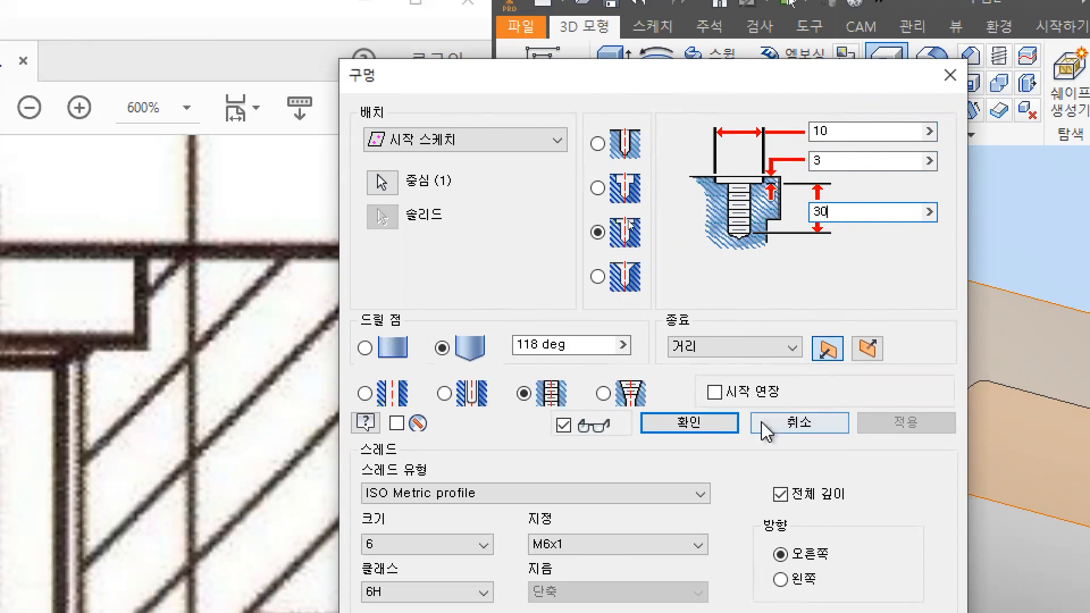
pyautogui.click(709, 432)
# - Examine the spotface recess and threaded bore of the top hole up close on the model
pyautogui.moveTo(960, 394); pyautogui.dragTo(946, 358, button='middle')
pyautogui.scroll(8, 946, 362)
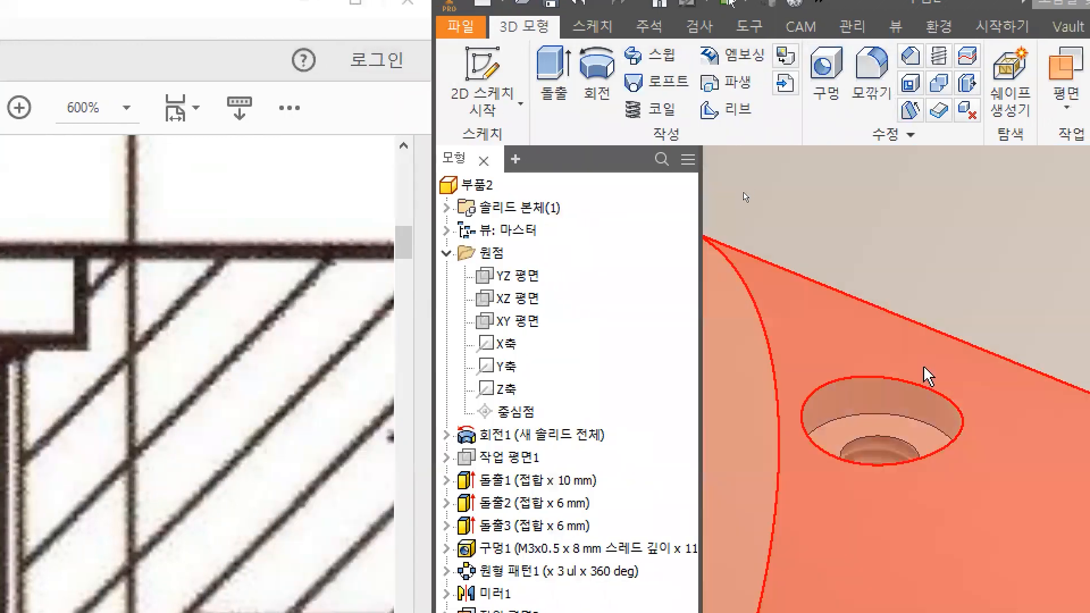
pyautogui.scroll(3, 924, 367)
pyautogui.scroll(3, 829, 450)
pyautogui.moveTo(823, 450); pyautogui.dragTo(837, 275, button='middle')
pyautogui.moveTo(798, 411); pyautogui.dragTo(862, 416)
pyautogui.moveTo(802, 437)
pyautogui.mouseDown()
pyautogui.moveTo(866, 439)
pyautogui.moveTo(877, 453)
pyautogui.mouseUp()
pyautogui.press('Escape')
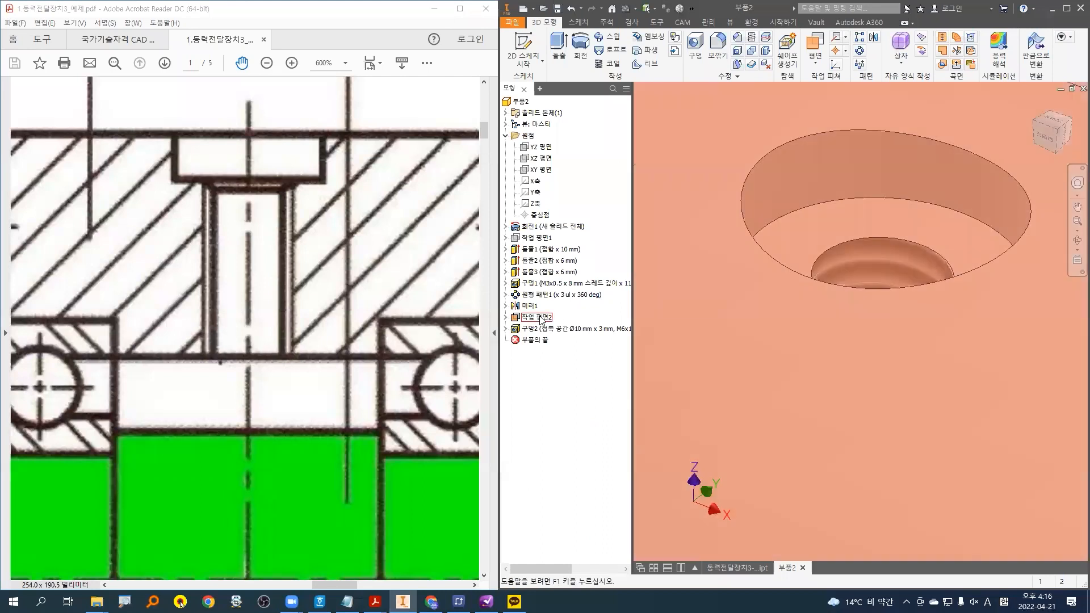
# - Hide the second work plane, 작업 평면2, in the body part
pyautogui.rightClick(540, 321)
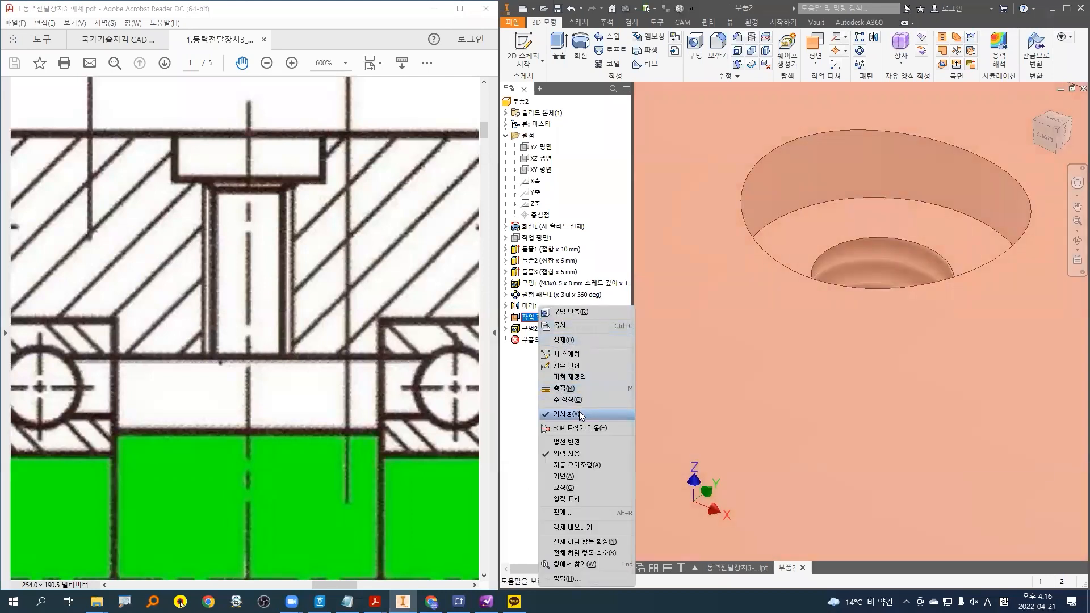
pyautogui.click(580, 413)
pyautogui.scroll(-9, 774, 328)
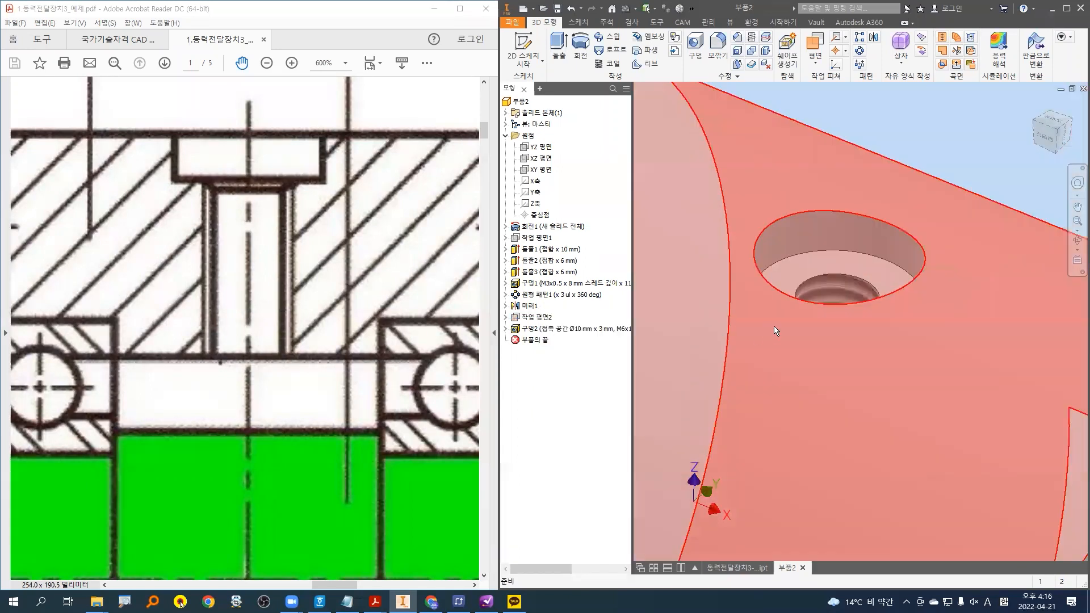
pyautogui.moveTo(963, 244); pyautogui.dragTo(984, 197, button='middle')
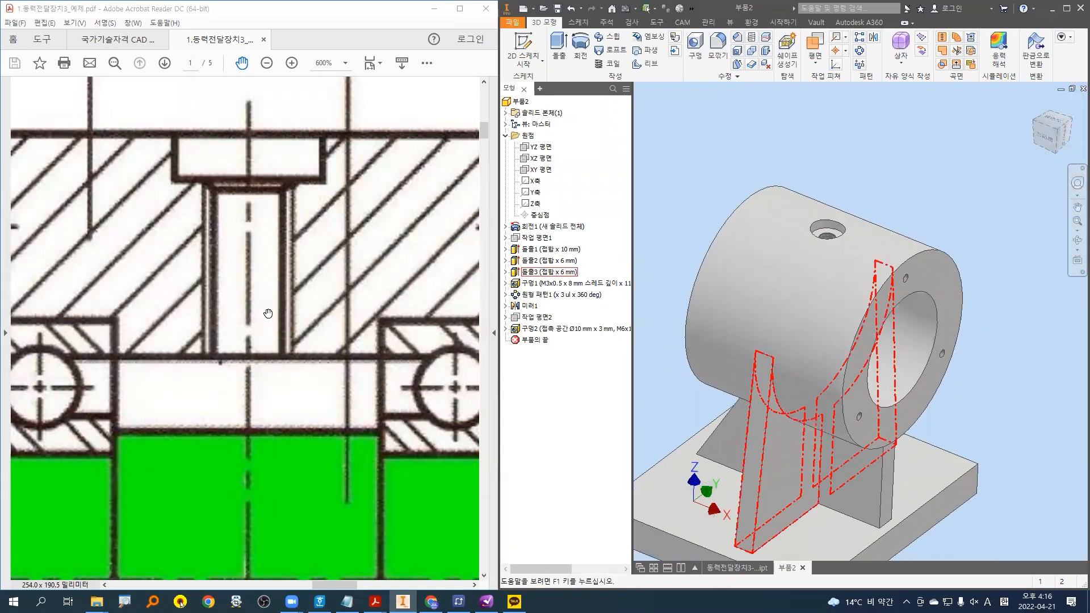
# - Check the top hole in the assembly drawing at 200% zoom and examine the cylinder's curved upper edge in an end view
pyautogui.click(263, 311)
pyautogui.keyDown('ctrl'); pyautogui.scroll(-2, 274, 321); pyautogui.keyUp('ctrl')
pyautogui.keyDown('ctrl'); pyautogui.scroll(-1, 274, 321); pyautogui.keyUp('ctrl')
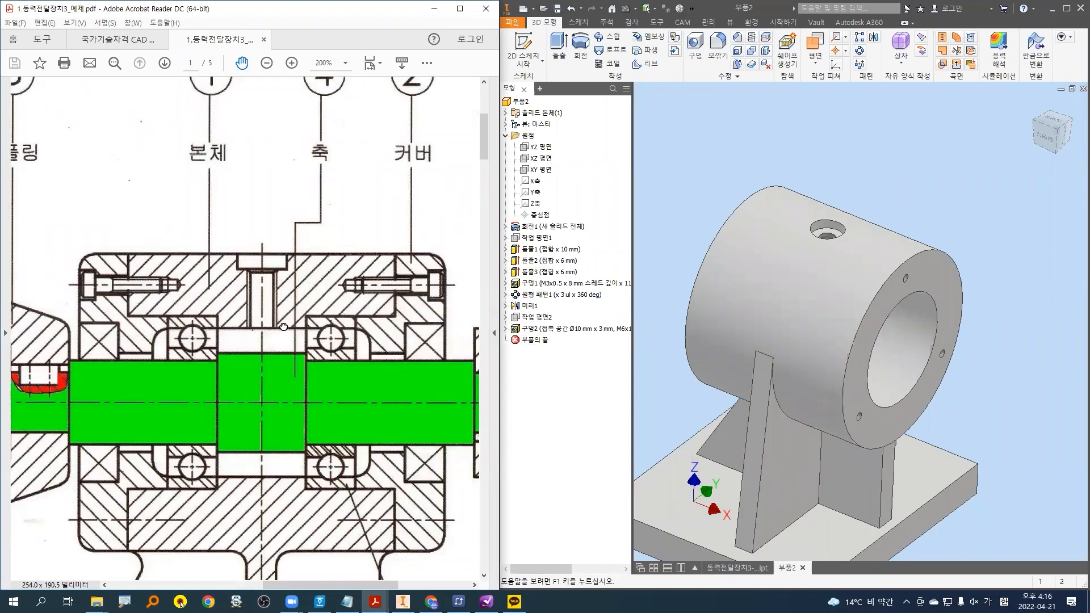
pyautogui.scroll(-2, 284, 327)
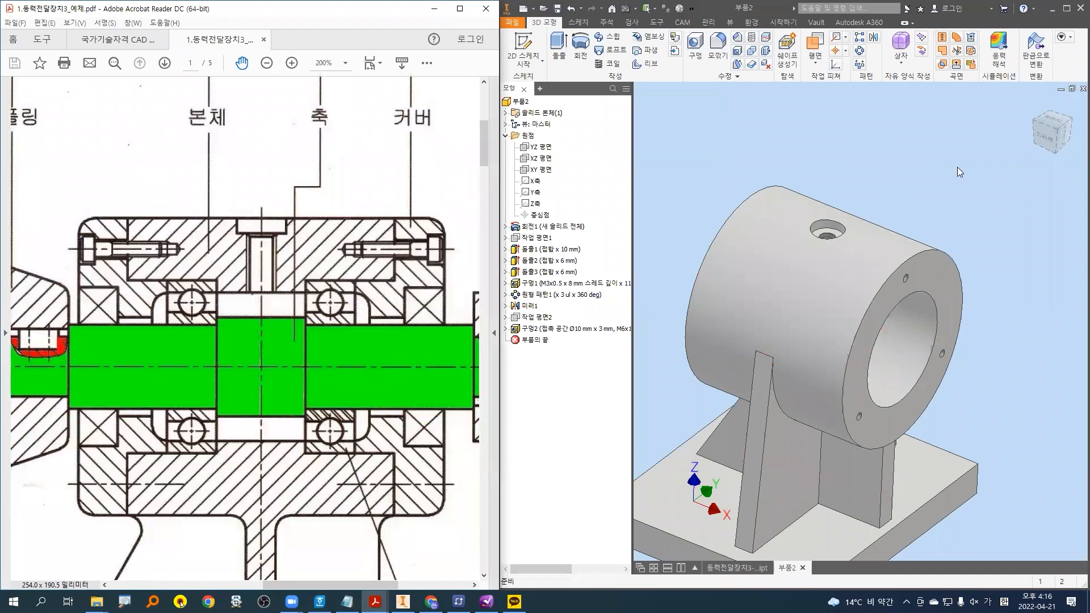
pyautogui.click(1065, 139)
pyautogui.scroll(8, 874, 181)
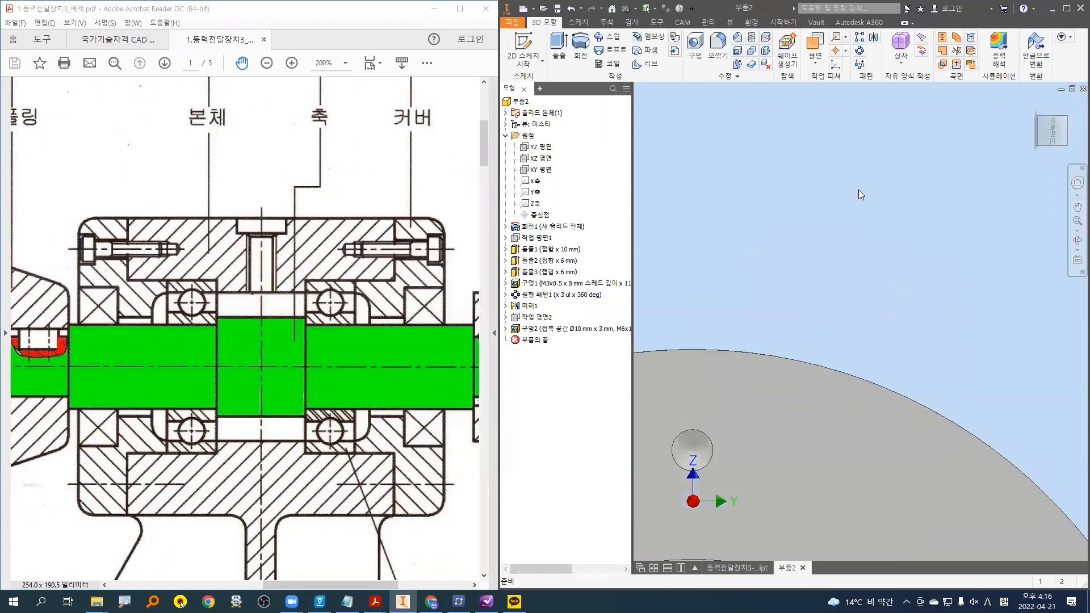
pyautogui.scroll(3, 788, 238)
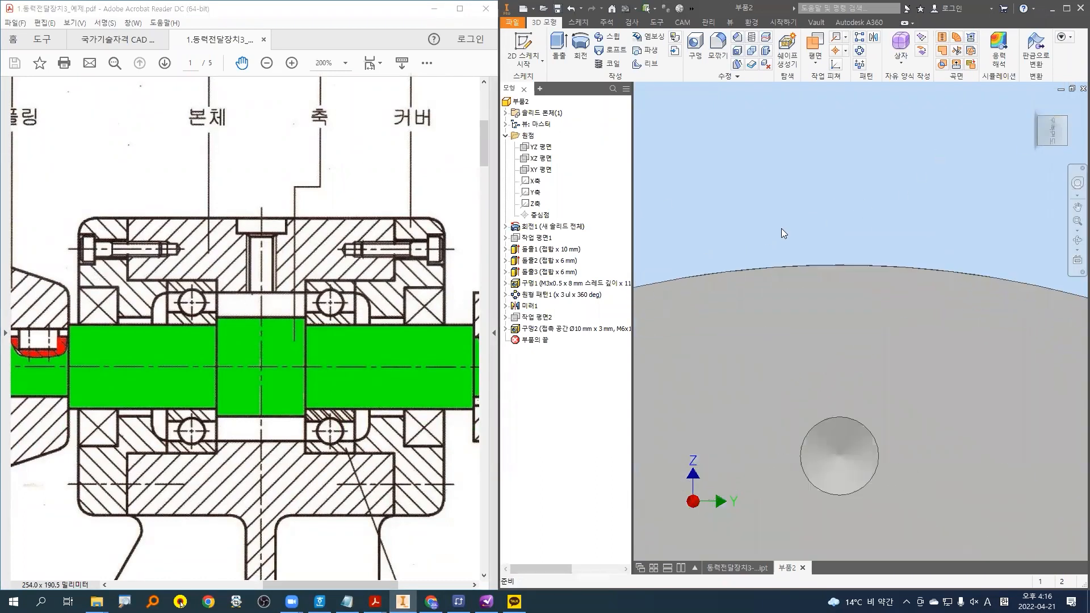
pyautogui.moveTo(662, 283)
pyautogui.mouseDown()
pyautogui.moveTo(779, 255)
pyautogui.moveTo(1009, 282)
pyautogui.moveTo(1025, 296)
pyautogui.mouseUp()
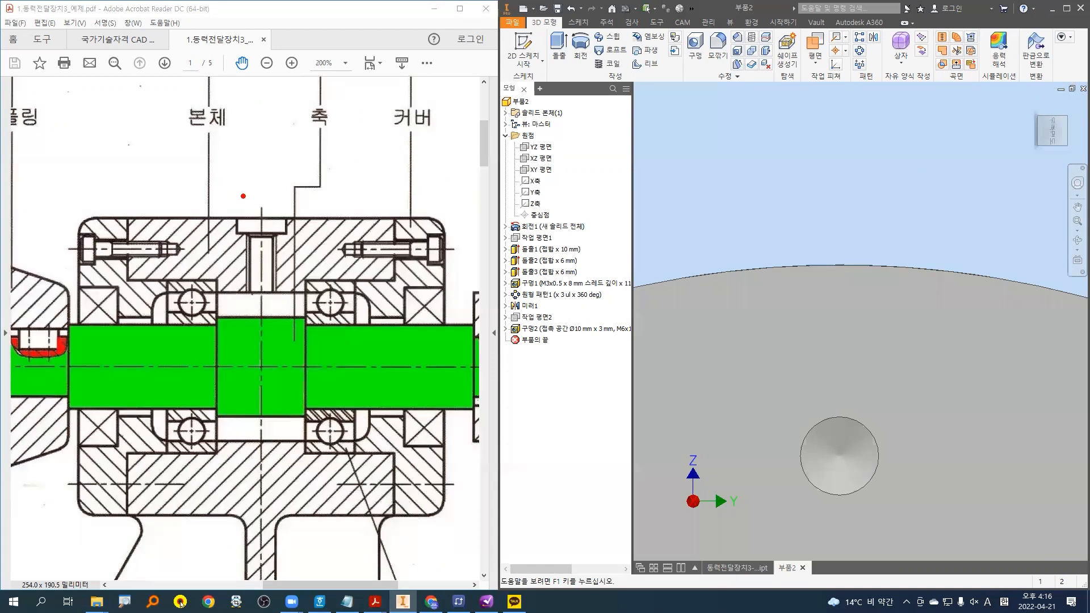
pyautogui.moveTo(240, 199); pyautogui.dragTo(274, 265)
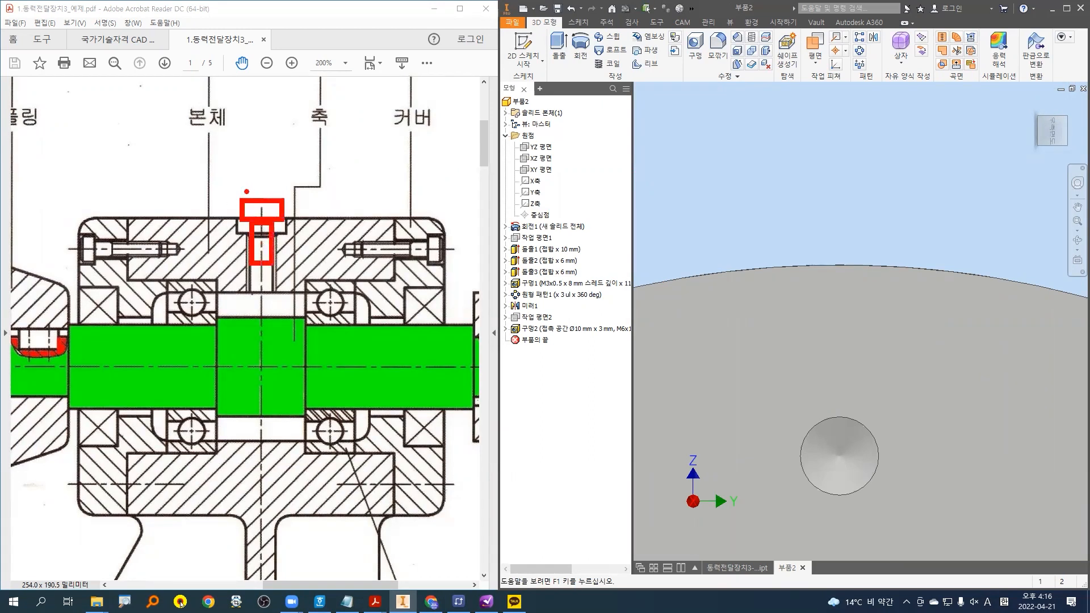
pyautogui.moveTo(249, 163); pyautogui.dragTo(274, 199)
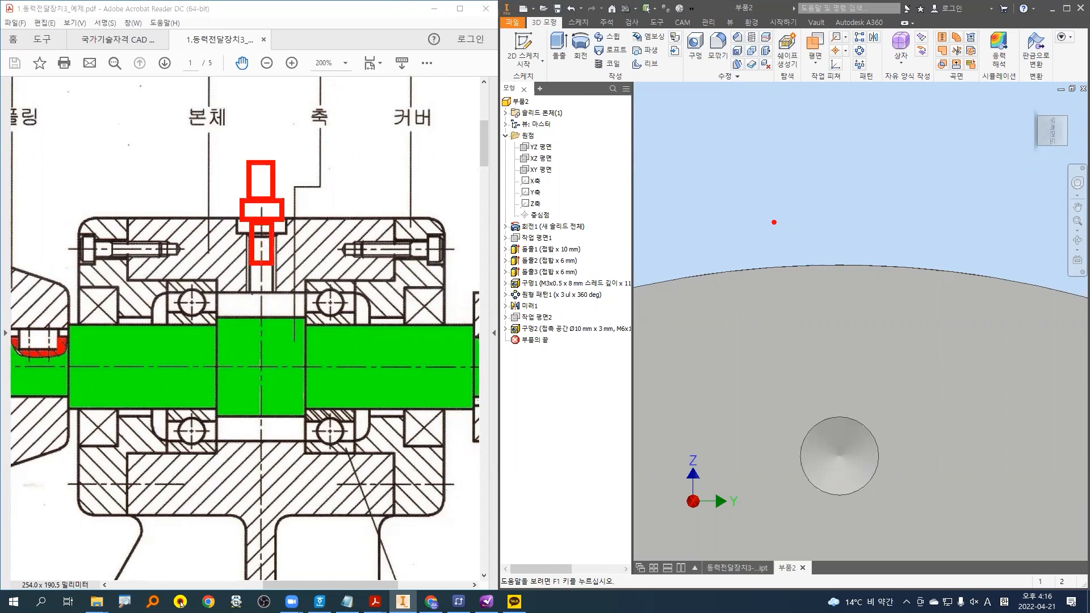
pyautogui.moveTo(716, 199)
pyautogui.mouseDown()
pyautogui.moveTo(904, 255)
pyautogui.moveTo(978, 262)
pyautogui.moveTo(967, 261)
pyautogui.mouseUp()
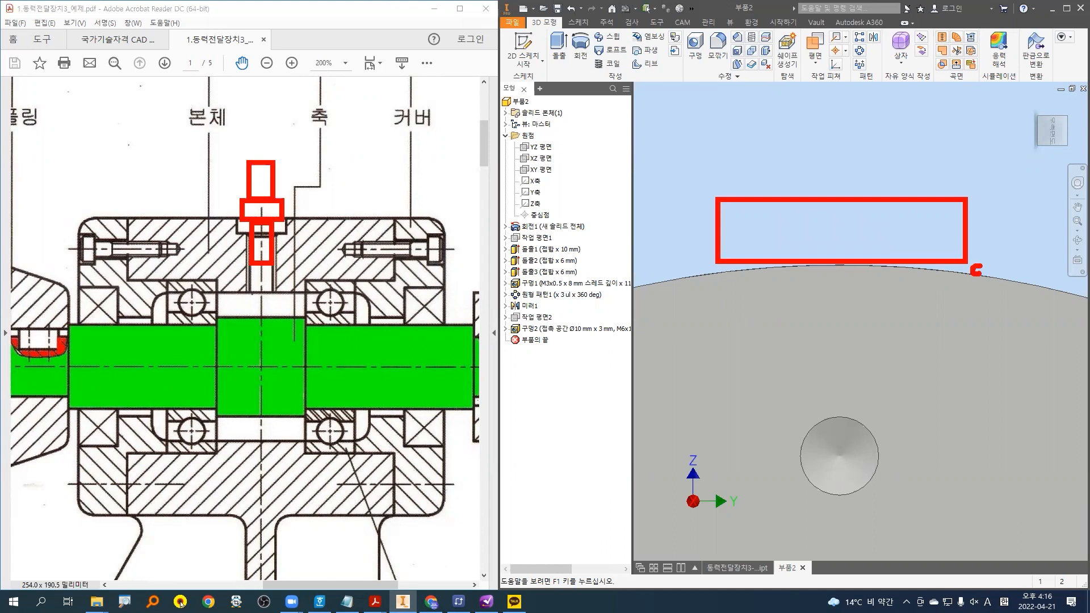
pyautogui.moveTo(702, 274)
pyautogui.mouseDown()
pyautogui.moveTo(708, 262)
pyautogui.moveTo(679, 280)
pyautogui.moveTo(818, 267)
pyautogui.moveTo(975, 281)
pyautogui.mouseUp()
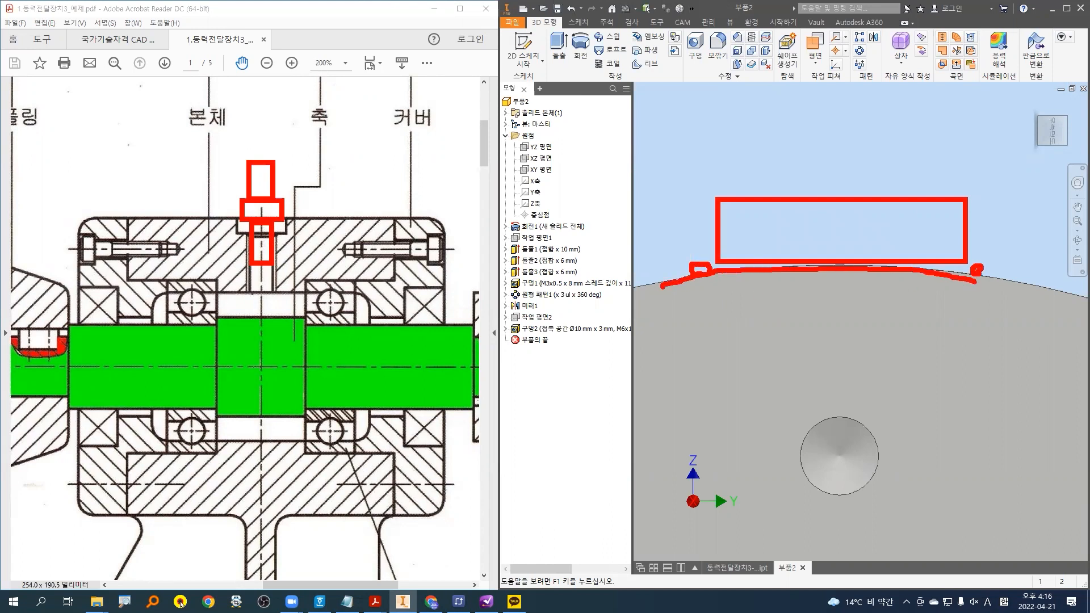
pyautogui.moveTo(834, 116)
pyautogui.mouseDown()
pyautogui.moveTo(834, 245)
pyautogui.moveTo(853, 231)
pyautogui.mouseUp()
pyautogui.moveTo(732, 277); pyautogui.dragTo(745, 259)
pyautogui.moveTo(931, 256)
pyautogui.mouseDown()
pyautogui.moveTo(934, 269)
pyautogui.moveTo(935, 242)
pyautogui.mouseUp()
pyautogui.click(836, 257)
pyautogui.moveTo(730, 237); pyautogui.dragTo(749, 245)
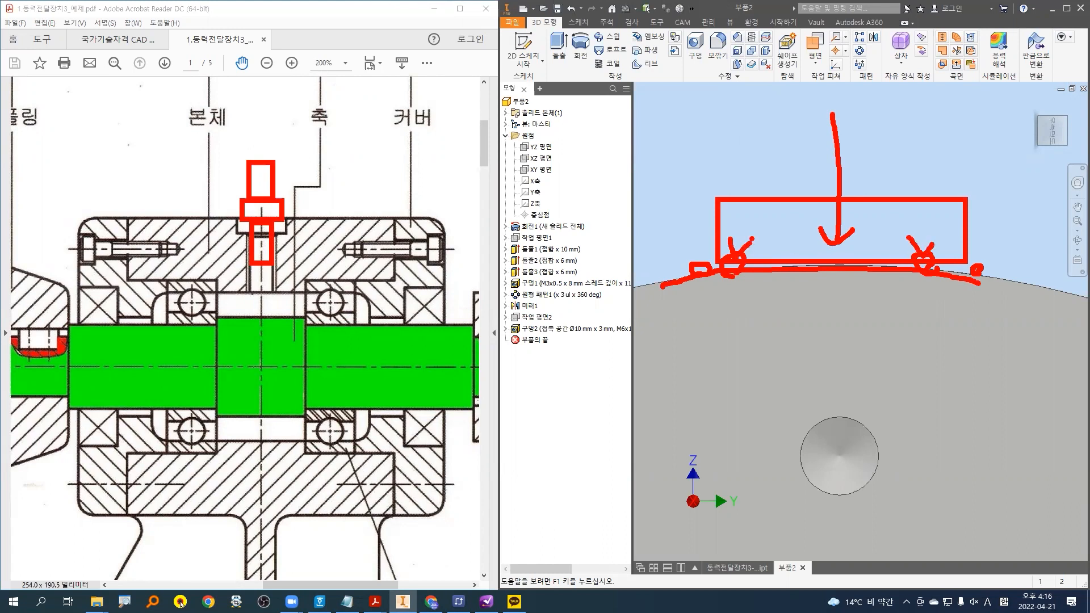
pyautogui.press('Escape')
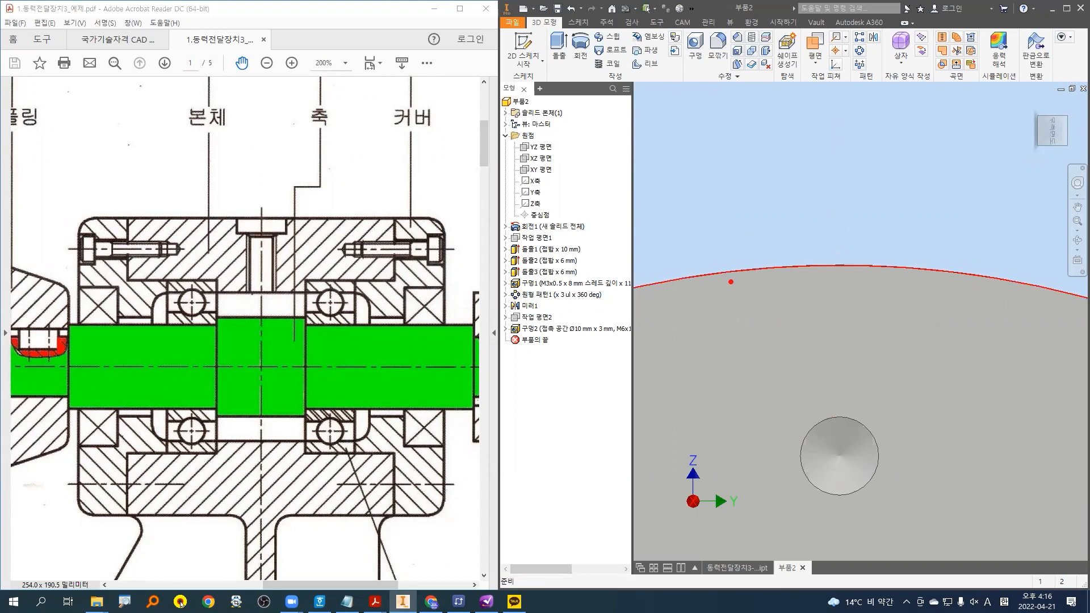
pyautogui.moveTo(720, 277)
pyautogui.mouseDown()
pyautogui.moveTo(721, 309)
pyautogui.moveTo(933, 307)
pyautogui.moveTo(934, 267)
pyautogui.mouseUp()
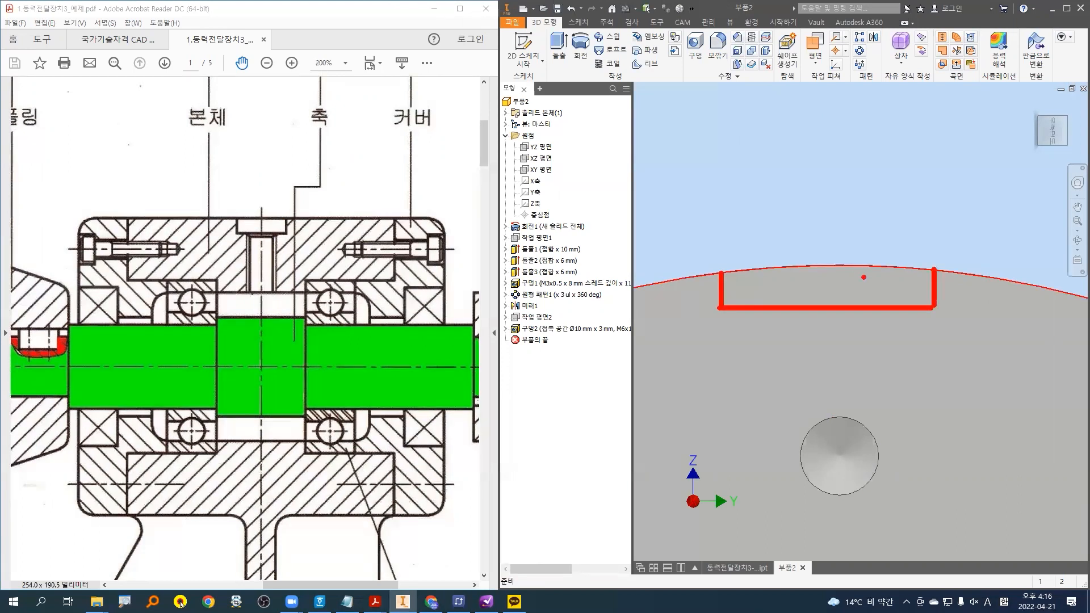
pyautogui.moveTo(743, 272)
pyautogui.mouseDown()
pyautogui.moveTo(736, 286)
pyautogui.moveTo(809, 268)
pyautogui.moveTo(805, 297)
pyautogui.mouseUp()
pyautogui.moveTo(850, 269)
pyautogui.mouseDown()
pyautogui.moveTo(816, 299)
pyautogui.moveTo(844, 289)
pyautogui.moveTo(860, 298)
pyautogui.mouseUp()
pyautogui.moveTo(908, 274)
pyautogui.mouseDown()
pyautogui.moveTo(875, 296)
pyautogui.moveTo(897, 301)
pyautogui.mouseUp()
pyautogui.click(918, 279)
pyautogui.moveTo(930, 284); pyautogui.dragTo(921, 297)
pyautogui.moveTo(702, 171)
pyautogui.mouseDown()
pyautogui.moveTo(733, 178)
pyautogui.moveTo(719, 191)
pyautogui.mouseUp()
pyautogui.moveTo(727, 181)
pyautogui.mouseDown()
pyautogui.moveTo(743, 192)
pyautogui.moveTo(752, 179)
pyautogui.mouseUp()
pyautogui.moveTo(751, 160); pyautogui.dragTo(753, 192)
pyautogui.moveTo(737, 200)
pyautogui.mouseDown()
pyautogui.moveTo(742, 219)
pyautogui.moveTo(761, 193)
pyautogui.mouseUp()
pyautogui.moveTo(768, 184); pyautogui.dragTo(780, 199)
pyautogui.moveTo(758, 199)
pyautogui.mouseDown()
pyautogui.moveTo(784, 196)
pyautogui.moveTo(789, 215)
pyautogui.mouseUp()
pyautogui.moveTo(679, 208); pyautogui.dragTo(757, 234)
pyautogui.moveTo(693, 116); pyautogui.dragTo(724, 114)
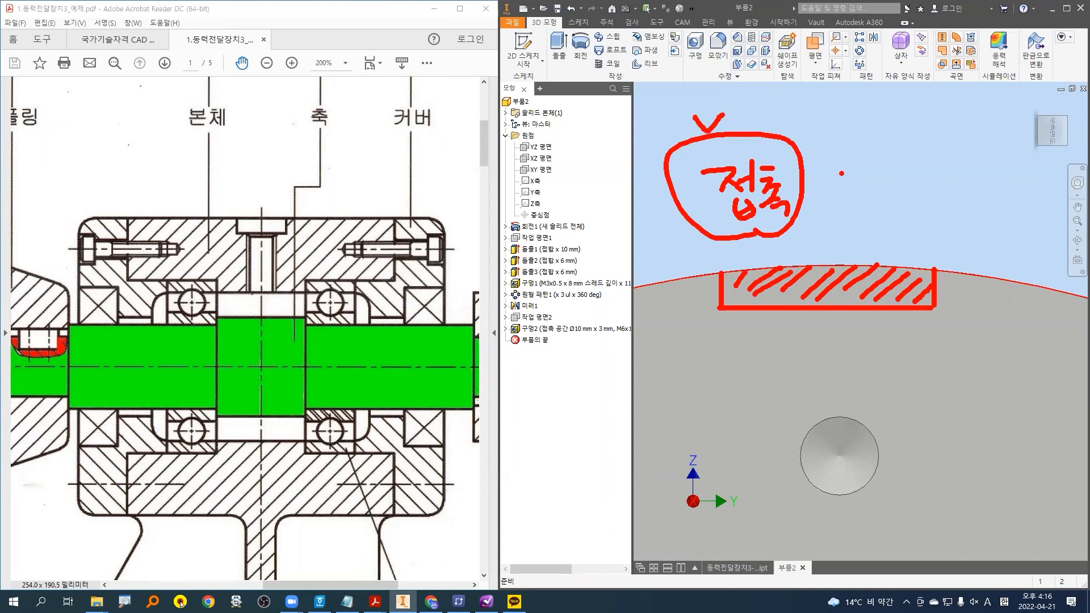
pyautogui.moveTo(933, 146)
pyautogui.mouseDown()
pyautogui.moveTo(872, 217)
pyautogui.moveTo(913, 200)
pyautogui.mouseUp()
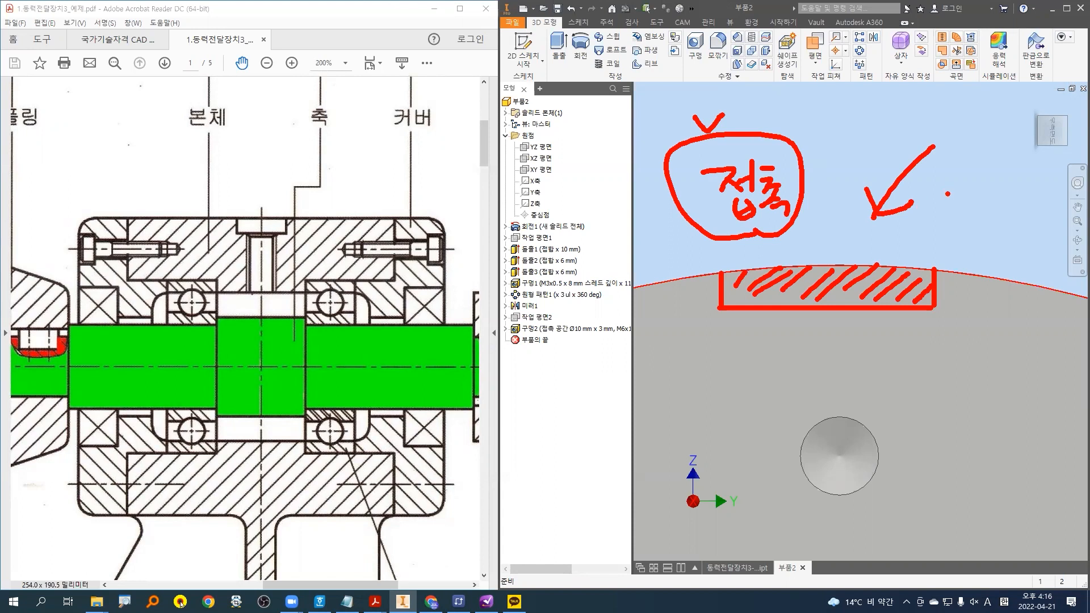
pyautogui.moveTo(797, 152); pyautogui.dragTo(738, 203)
pyautogui.moveTo(716, 157); pyautogui.dragTo(797, 207)
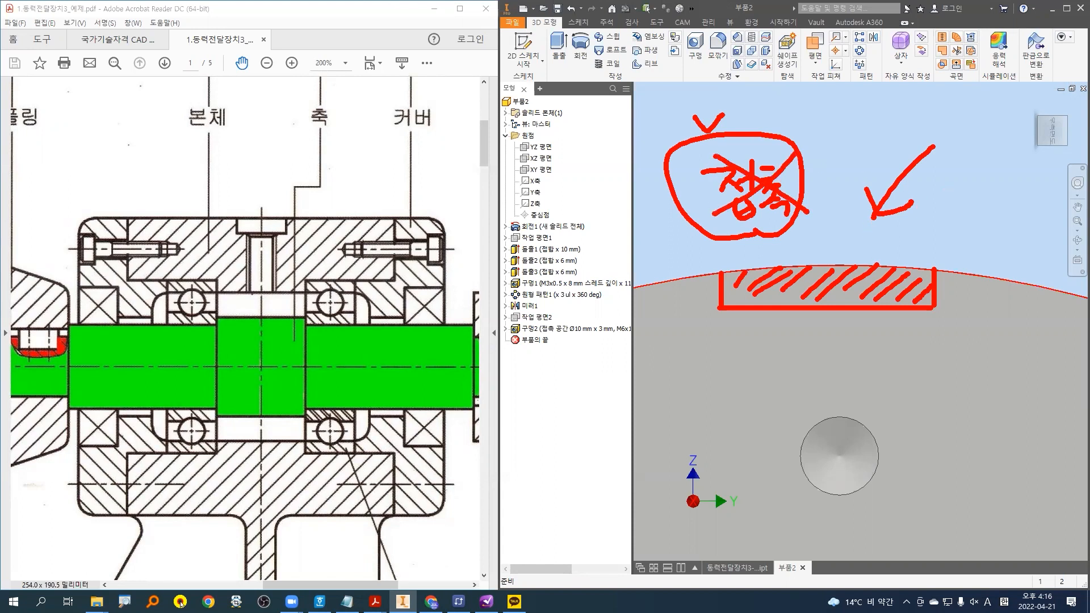
pyautogui.press('Escape')
pyautogui.hotkey('ctrl', '2')
pyautogui.moveTo(734, 270)
pyautogui.mouseDown()
pyautogui.moveTo(734, 299)
pyautogui.moveTo(918, 299)
pyautogui.moveTo(917, 266)
pyautogui.mouseUp()
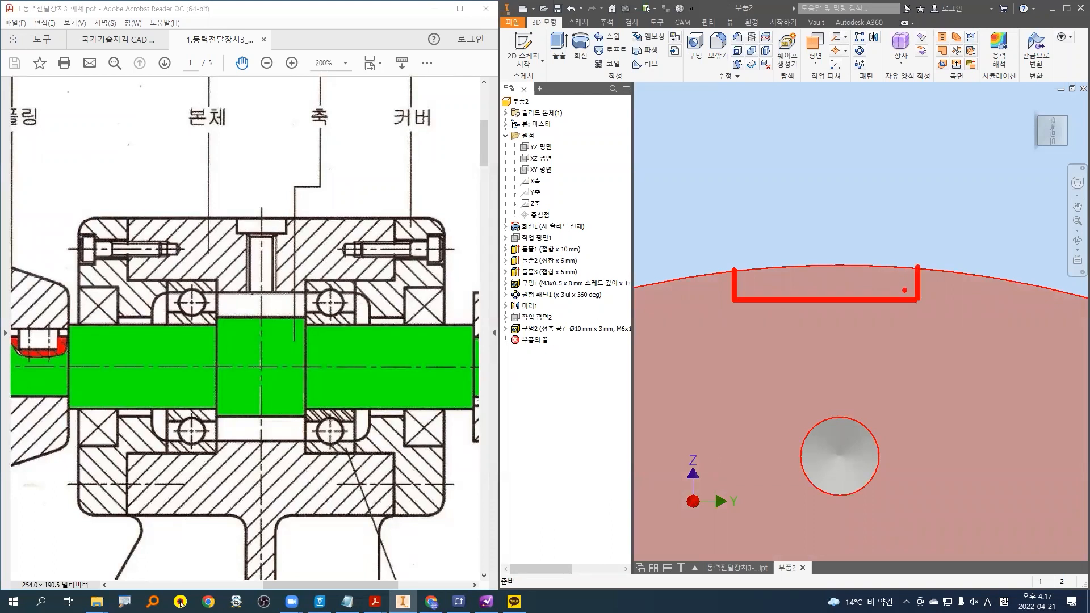
pyautogui.press('Escape')
# - Switch to the cover part file and examine its bolt hole on the flat face for comparison
pyautogui.scroll(-5, 861, 298)
pyautogui.keyDown('shift'); pyautogui.moveTo(802, 294); pyautogui.dragTo(876, 306, button='middle'); pyautogui.keyUp('shift')
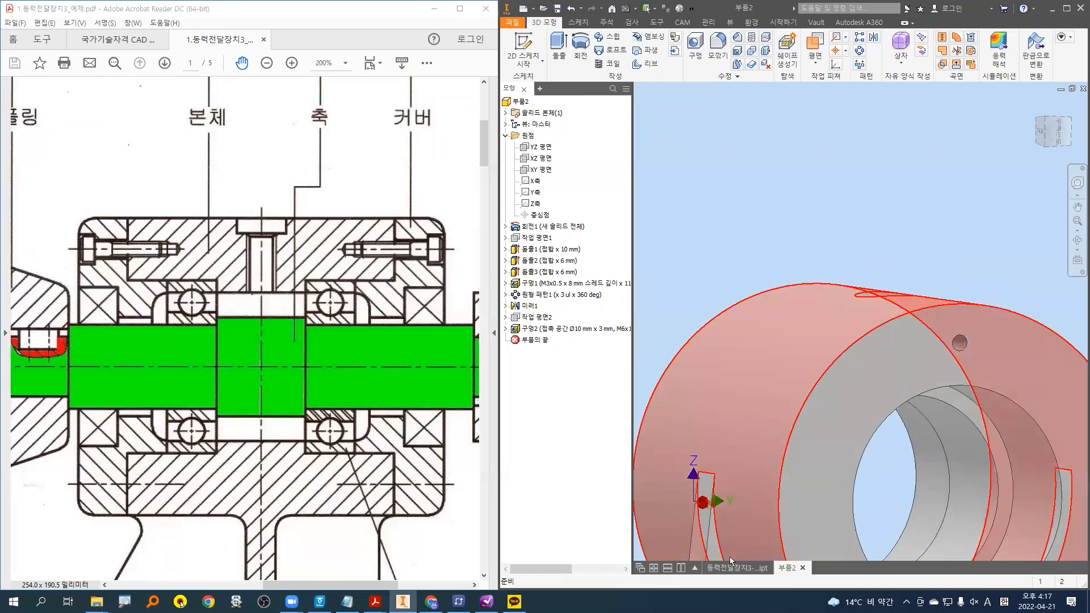
pyautogui.click(735, 567)
pyautogui.scroll(5, 880, 216)
pyautogui.moveTo(939, 248)
pyautogui.mouseDown()
pyautogui.moveTo(947, 275)
pyautogui.moveTo(922, 237)
pyautogui.moveTo(938, 250)
pyautogui.mouseUp()
pyautogui.moveTo(886, 220)
pyautogui.mouseDown()
pyautogui.moveTo(907, 235)
pyautogui.moveTo(852, 300)
pyautogui.moveTo(889, 309)
pyautogui.mouseUp()
pyautogui.press('Escape')
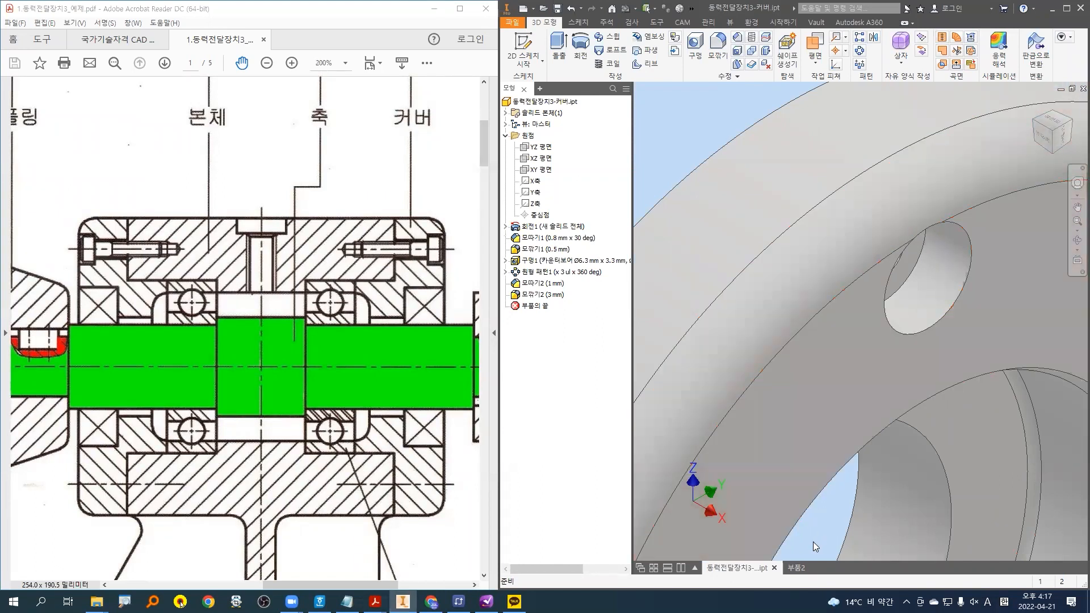
# - Return to the body part and examine the curved upper edge of the cylinder above the bolt hole in an end view
pyautogui.click(796, 568)
pyautogui.moveTo(896, 247)
pyautogui.keyDown('shift'); pyautogui.mouseDown(button='middle')
pyautogui.moveTo(915, 268)
pyautogui.moveTo(898, 261)
pyautogui.mouseUp(button='middle'); pyautogui.keyUp('shift')
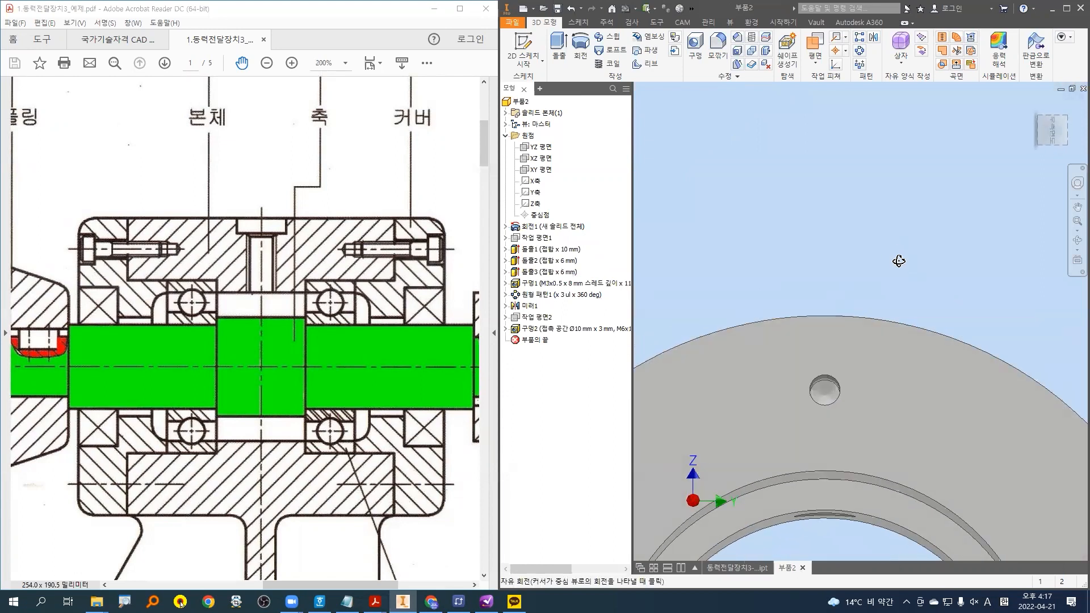
pyautogui.scroll(3, 843, 273)
pyautogui.moveTo(675, 307)
pyautogui.mouseDown()
pyautogui.moveTo(858, 352)
pyautogui.moveTo(937, 354)
pyautogui.mouseUp()
pyautogui.moveTo(662, 356)
pyautogui.mouseDown()
pyautogui.moveTo(650, 370)
pyautogui.moveTo(676, 379)
pyautogui.moveTo(673, 423)
pyautogui.moveTo(947, 422)
pyautogui.moveTo(934, 353)
pyautogui.mouseUp()
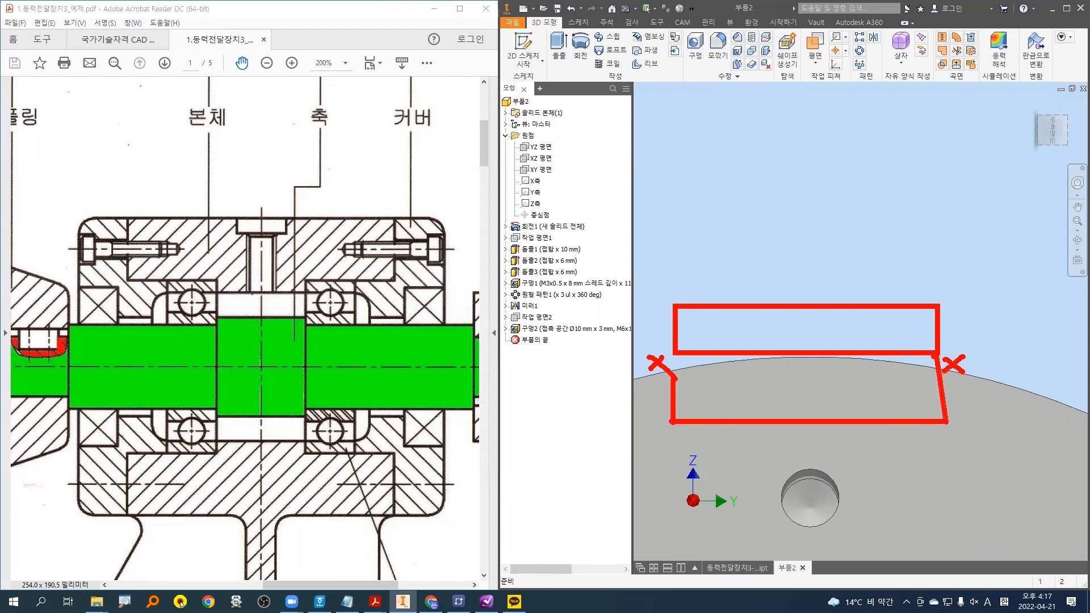
pyautogui.moveTo(685, 419); pyautogui.dragTo(716, 399)
pyautogui.moveTo(719, 411); pyautogui.dragTo(730, 401)
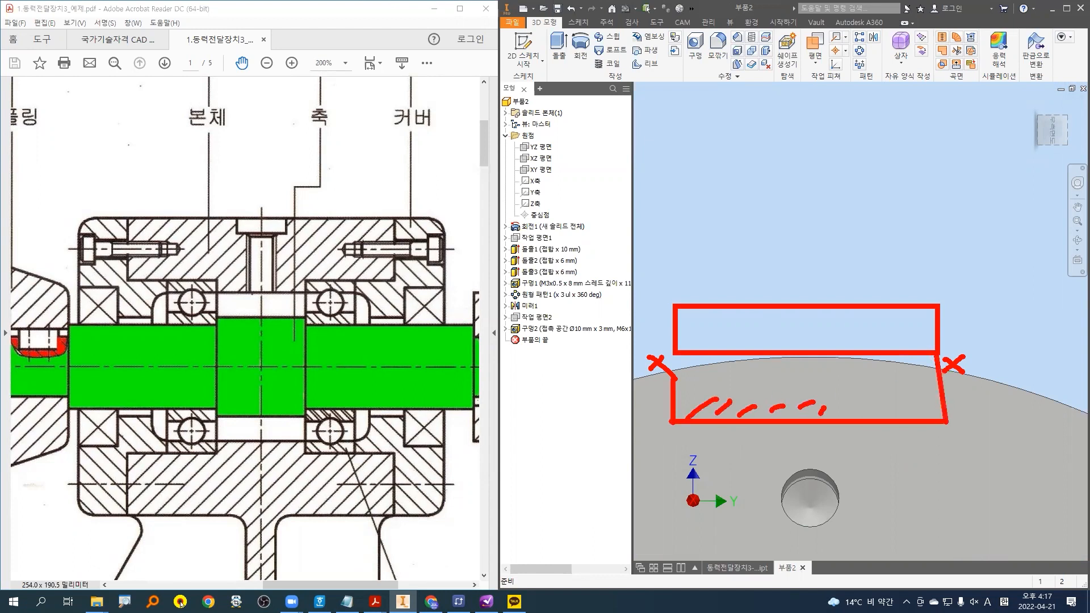
pyautogui.press('Escape')
# - Compare the cover contact areas at both ends of the body in the assembly drawing with the bore edge on the model's end face
pyautogui.scroll(-3, 795, 283)
pyautogui.keyDown('shift'); pyautogui.moveTo(761, 299); pyautogui.dragTo(824, 392, button='middle'); pyautogui.keyUp('shift')
pyautogui.press('F6')
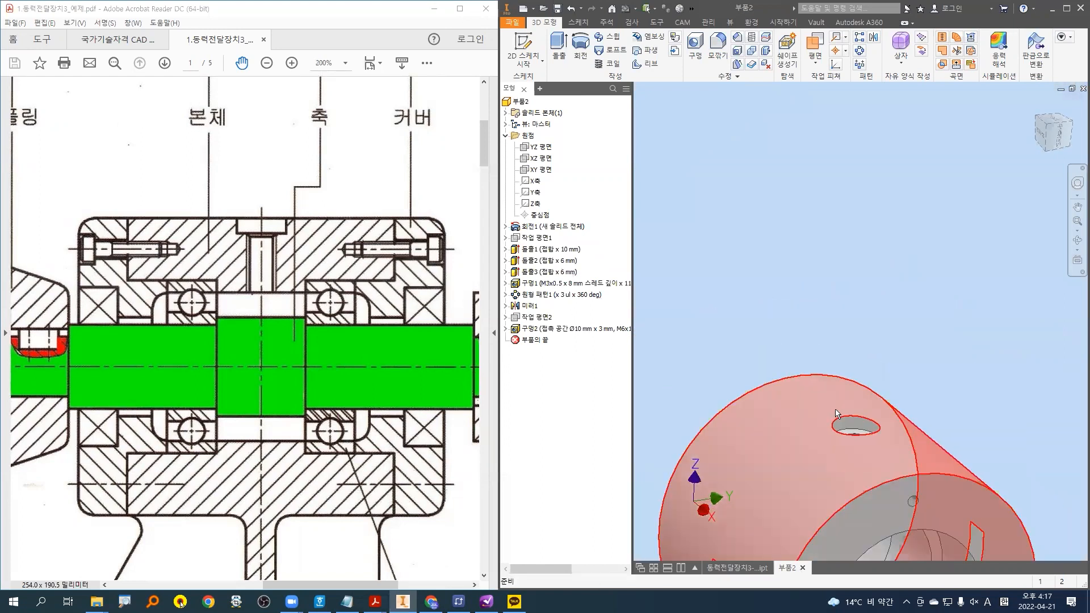
pyautogui.moveTo(273, 317); pyautogui.dragTo(219, 298)
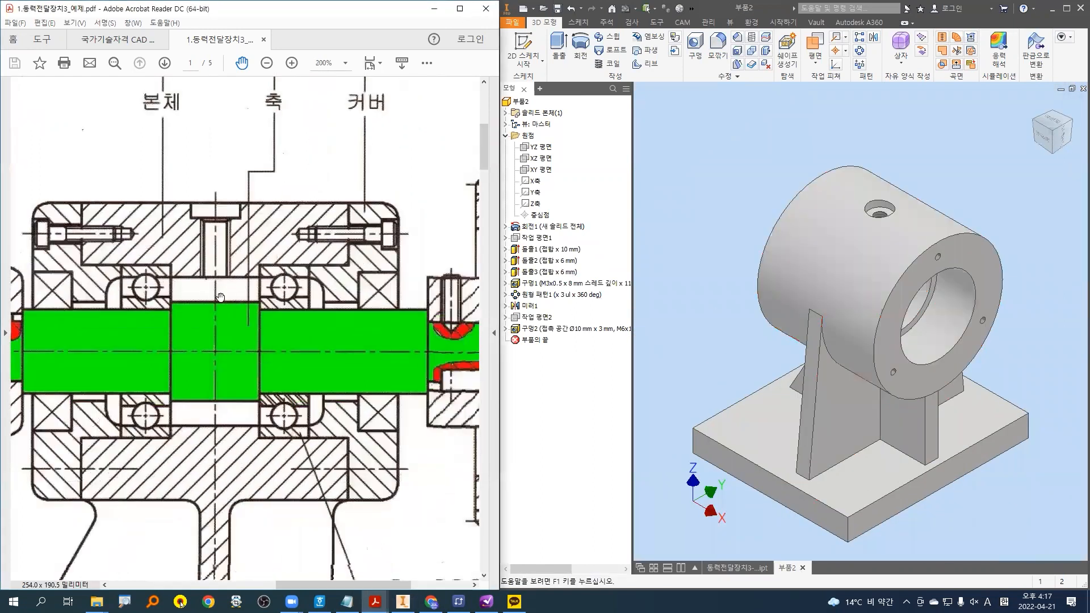
pyautogui.moveTo(345, 253)
pyautogui.mouseDown()
pyautogui.moveTo(248, 257)
pyautogui.moveTo(253, 412)
pyautogui.moveTo(372, 442)
pyautogui.mouseUp()
pyautogui.moveTo(80, 258)
pyautogui.mouseDown()
pyautogui.moveTo(147, 259)
pyautogui.moveTo(180, 403)
pyautogui.moveTo(91, 430)
pyautogui.mouseUp()
pyautogui.press('Escape')
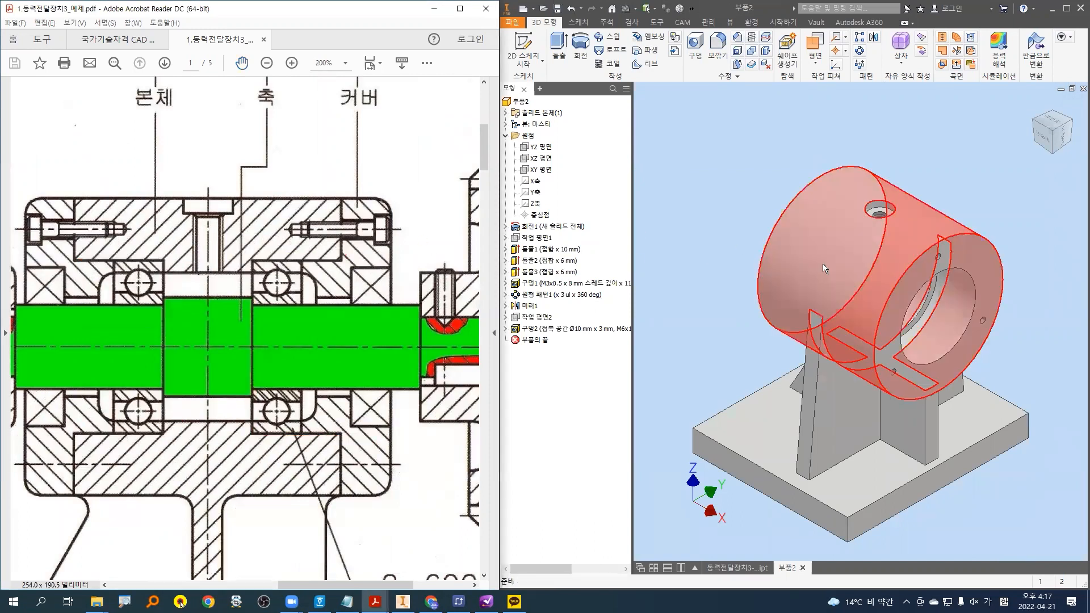
pyautogui.scroll(3, 958, 189)
pyautogui.moveTo(957, 187); pyautogui.dragTo(948, 170, button='middle')
pyautogui.hotkey('ctrl', '2')
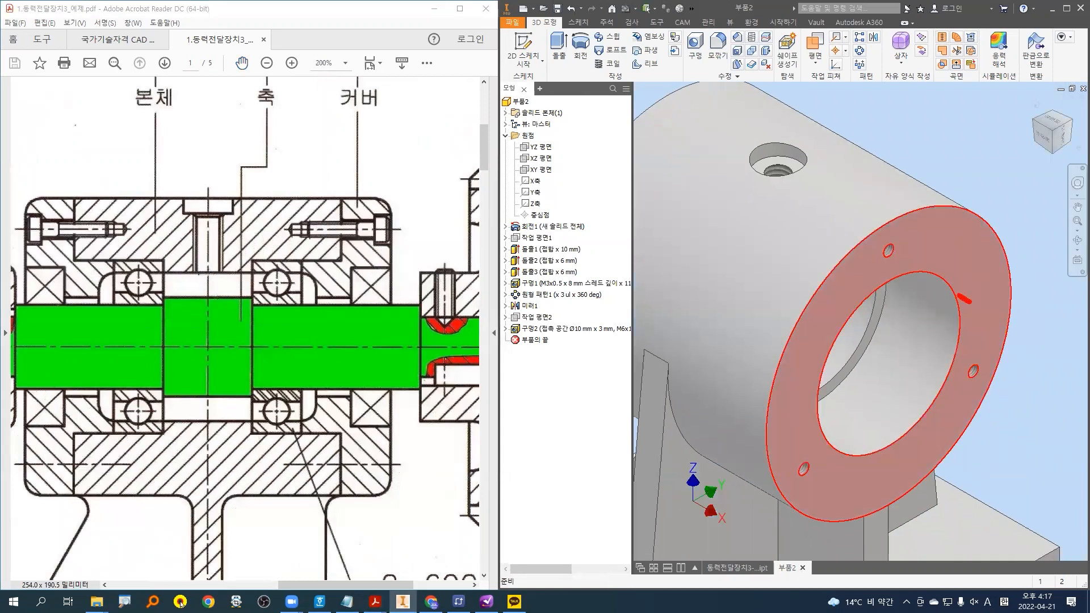
pyautogui.moveTo(963, 327); pyautogui.dragTo(937, 305)
pyautogui.press('Escape')
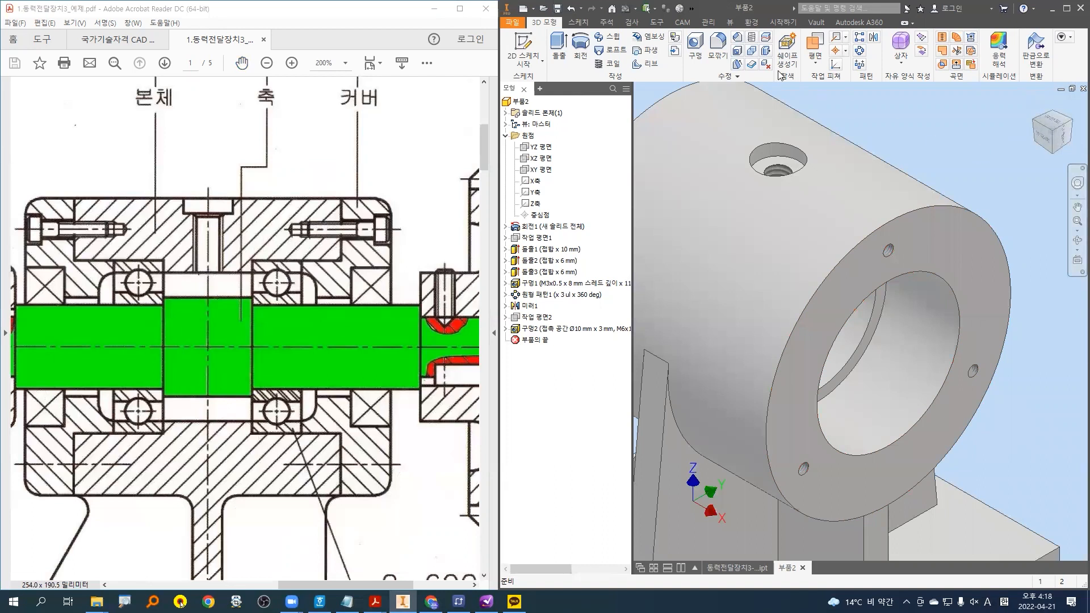
# - Chamfer the outer bore edges on both end faces of the cylinder with a distance of 1 mm
pyautogui.click(750, 56)
pyautogui.write('1')
pyautogui.click(957, 321)
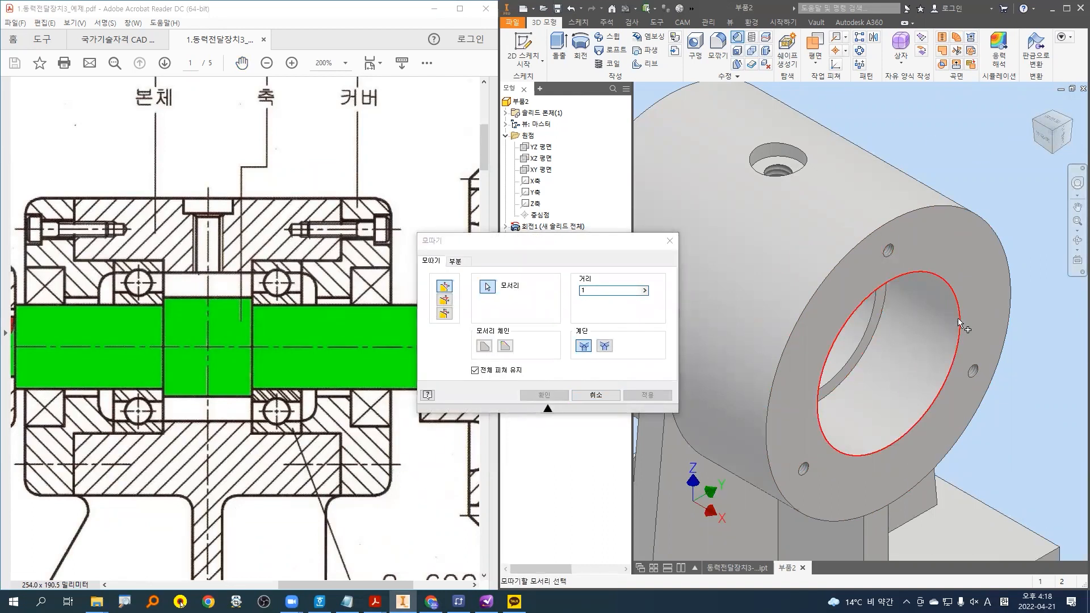
pyautogui.keyDown('shift'); pyautogui.moveTo(944, 351); pyautogui.dragTo(859, 314, button='middle'); pyautogui.keyUp('shift')
pyautogui.scroll(3, 823, 301)
pyautogui.click(811, 252)
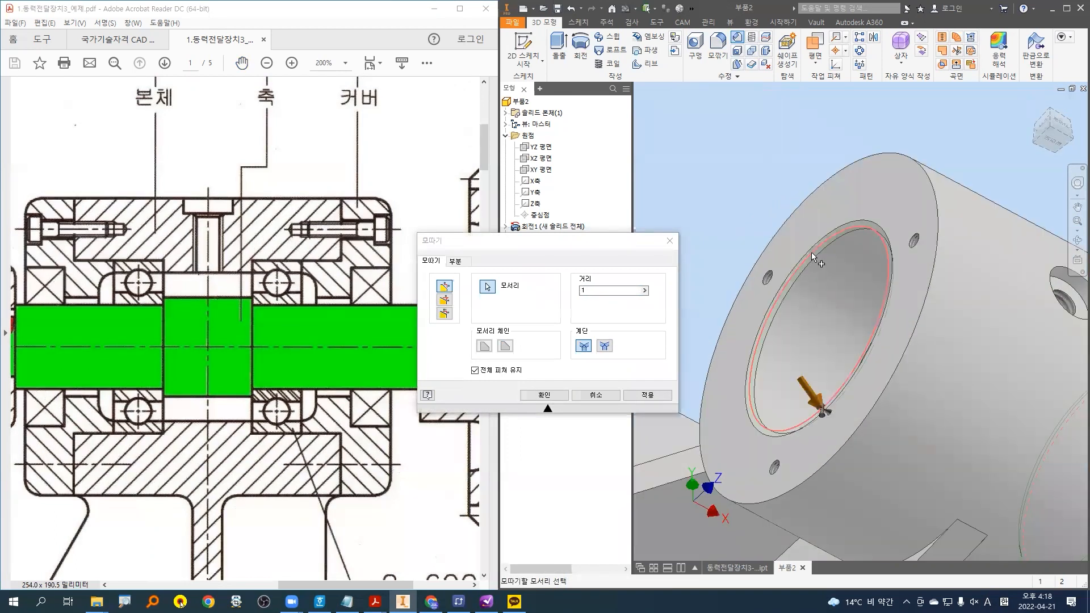
pyautogui.click(546, 394)
pyautogui.scroll(-3, 828, 315)
pyautogui.keyDown('shift'); pyautogui.moveTo(977, 389); pyautogui.dragTo(874, 340, button='middle'); pyautogui.keyUp('shift')
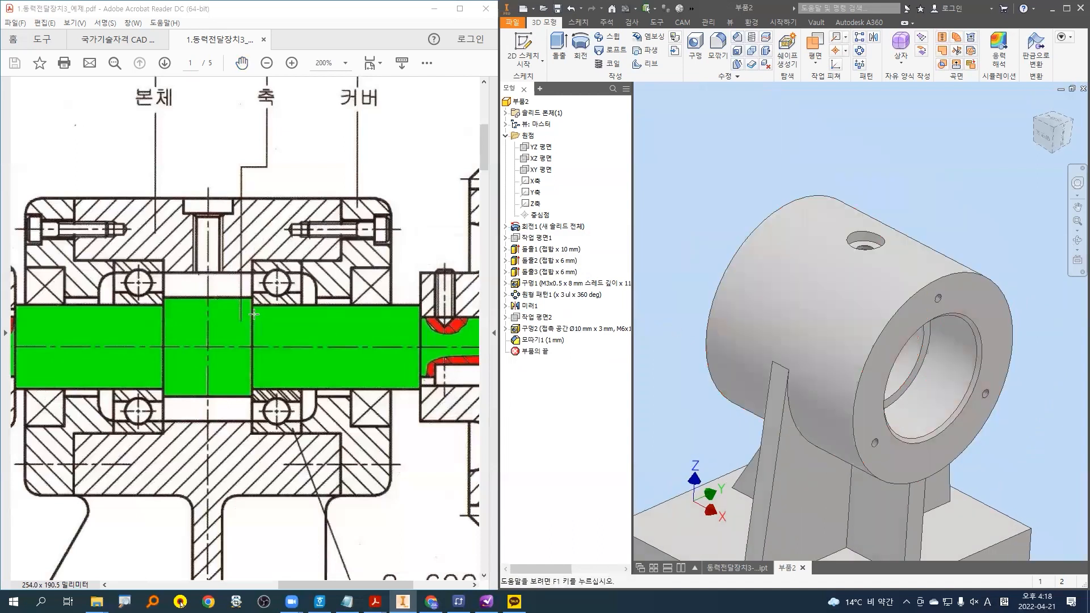
# - Examine the inner corner of the bearing seat in the assembly drawing at high magnification
pyautogui.click(237, 64)
pyautogui.keyDown('ctrl'); pyautogui.scroll(2, 243, 272); pyautogui.keyUp('ctrl')
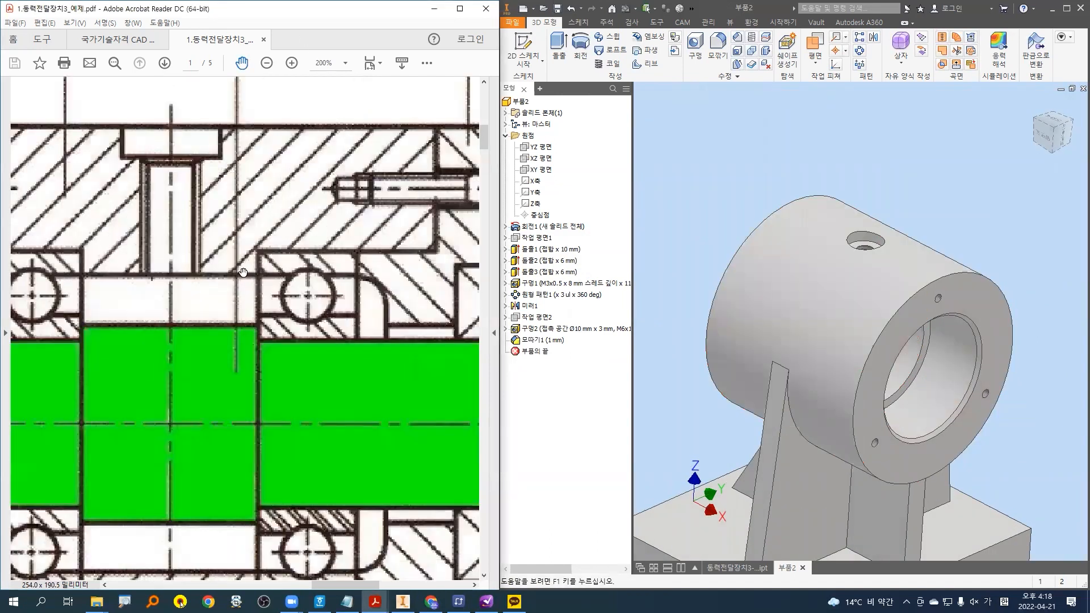
pyautogui.keyDown('ctrl'); pyautogui.scroll(1, 243, 275); pyautogui.keyUp('ctrl')
pyautogui.moveTo(327, 222)
pyautogui.mouseDown()
pyautogui.moveTo(273, 222)
pyautogui.moveTo(269, 296)
pyautogui.moveTo(296, 317)
pyautogui.mouseUp()
pyautogui.moveTo(262, 205); pyautogui.dragTo(281, 193)
pyautogui.press('Escape')
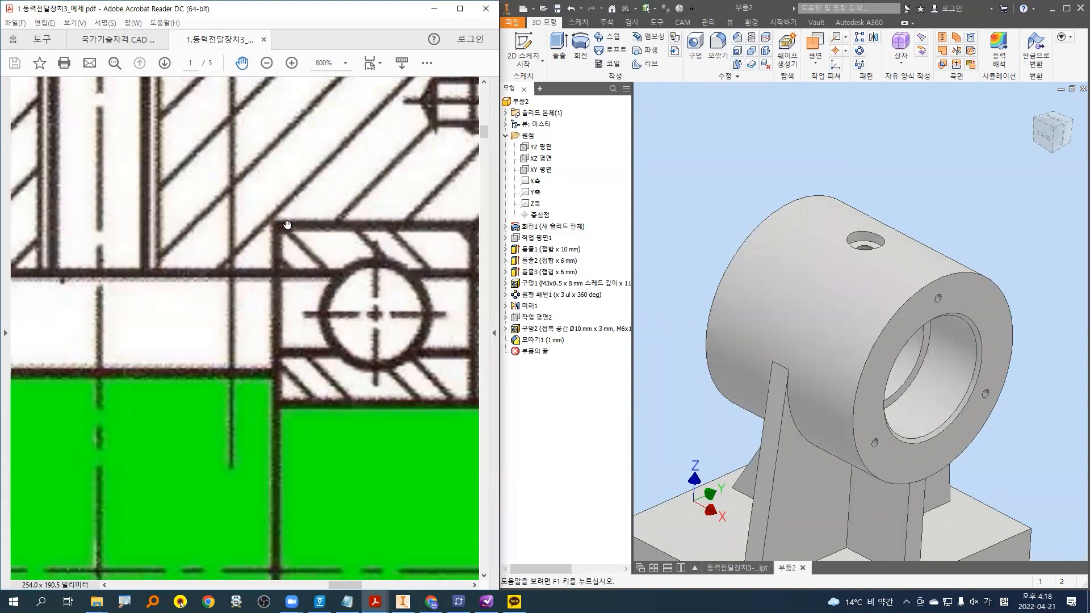
pyautogui.keyDown('ctrl'); pyautogui.scroll(2, 288, 226); pyautogui.keyUp('ctrl')
pyautogui.hotkey('ctrl', '2')
pyautogui.moveTo(286, 213)
pyautogui.mouseDown()
pyautogui.moveTo(235, 256)
pyautogui.moveTo(287, 213)
pyautogui.mouseUp()
pyautogui.moveTo(243, 245); pyautogui.dragTo(286, 216)
pyautogui.keyDown('ctrl'); pyautogui.scroll(-9, 274, 241); pyautogui.keyUp('ctrl')
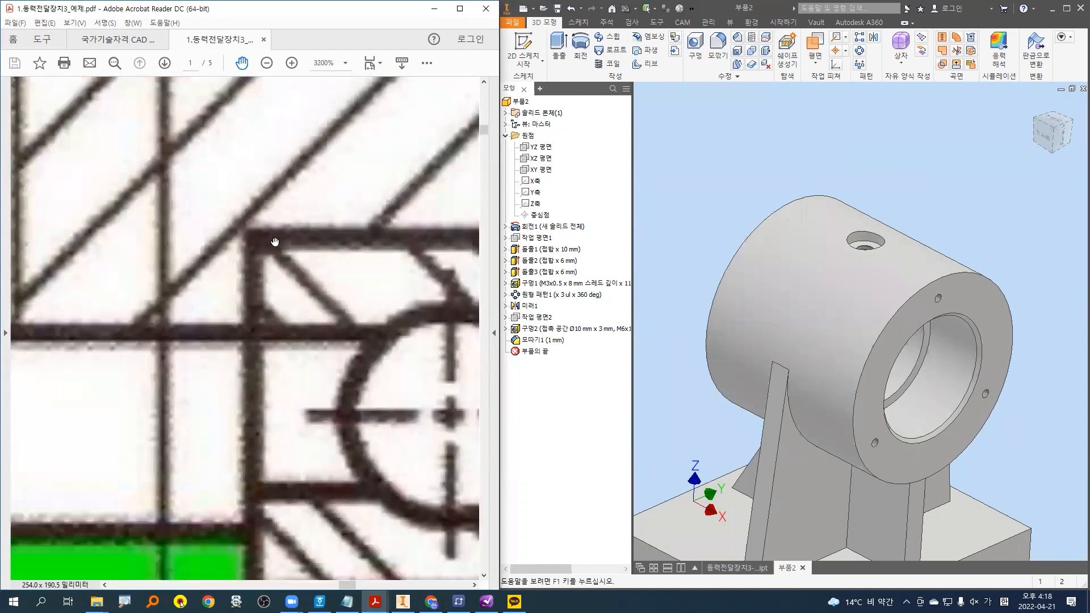
# - Look up the corner radius r for bearing 6003 in the KS standards document's 60-series bearing table
pyautogui.click(129, 41)
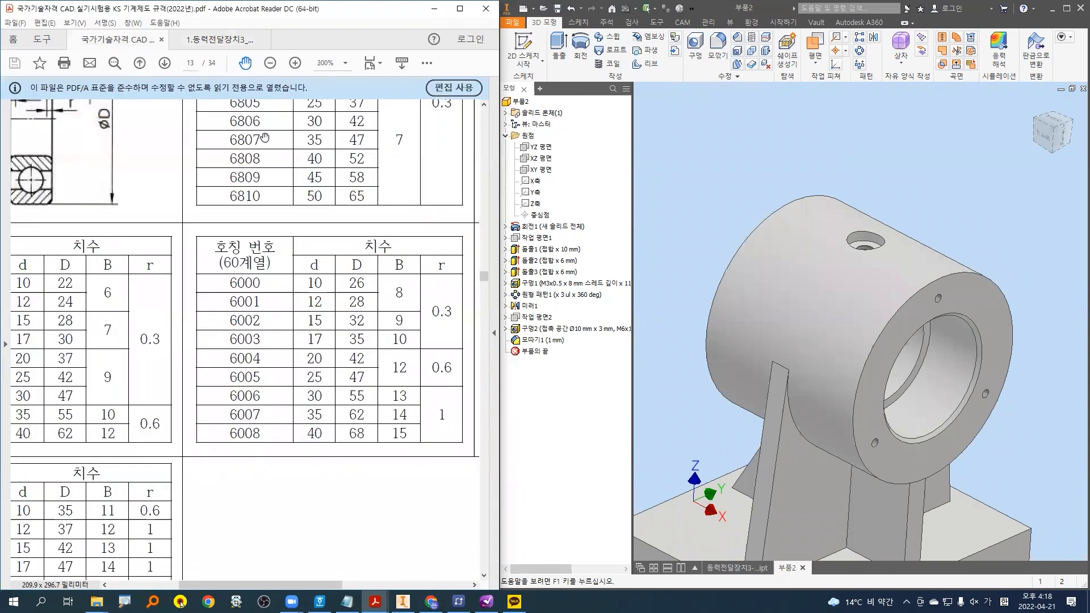
pyautogui.moveTo(334, 322); pyautogui.dragTo(262, 291)
pyautogui.moveTo(377, 297)
pyautogui.mouseDown()
pyautogui.moveTo(337, 276)
pyautogui.moveTo(357, 308)
pyautogui.mouseUp()
pyautogui.moveTo(135, 316); pyautogui.dragTo(404, 315)
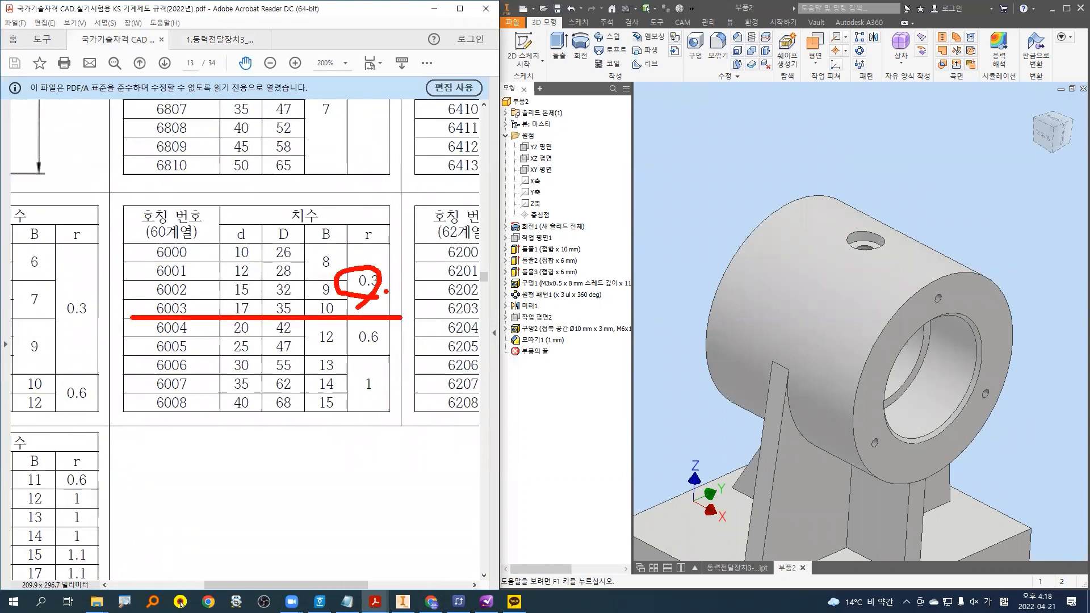
pyautogui.press('Escape')
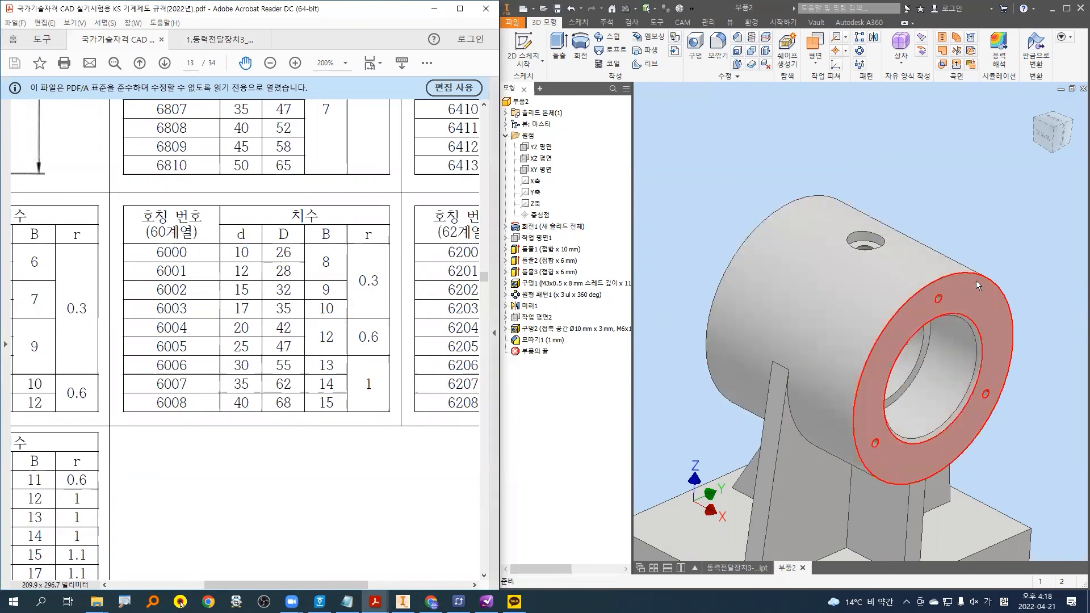
# - Fillet the inner corner edges of both bearing seats inside the cylinder with a 0.3 mm radius
pyautogui.click(717, 45)
pyautogui.click(569, 155)
pyautogui.write('0.3')
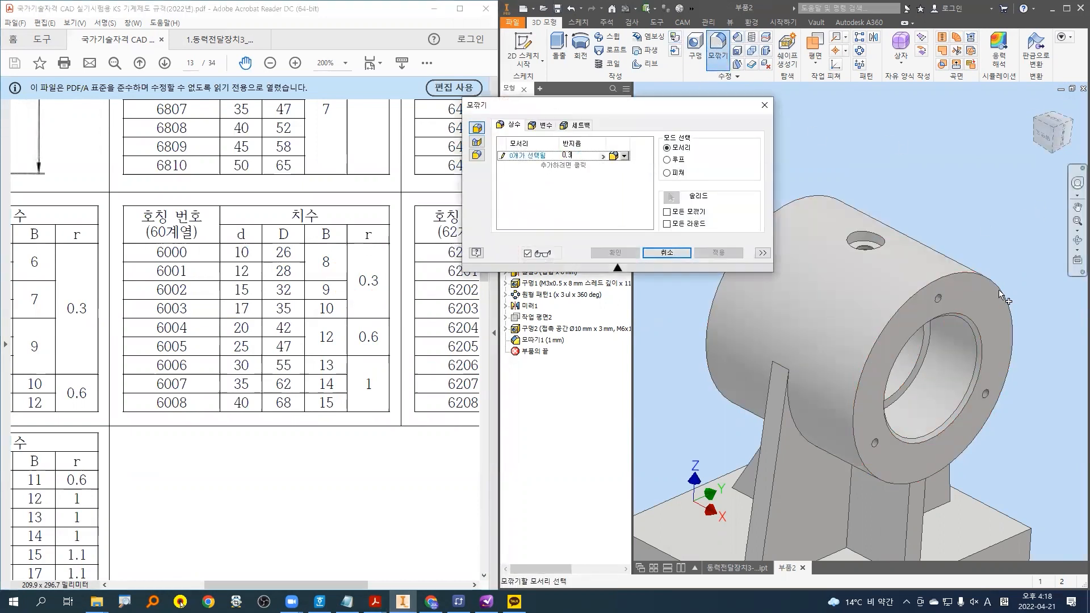
pyautogui.scroll(-3, 946, 336)
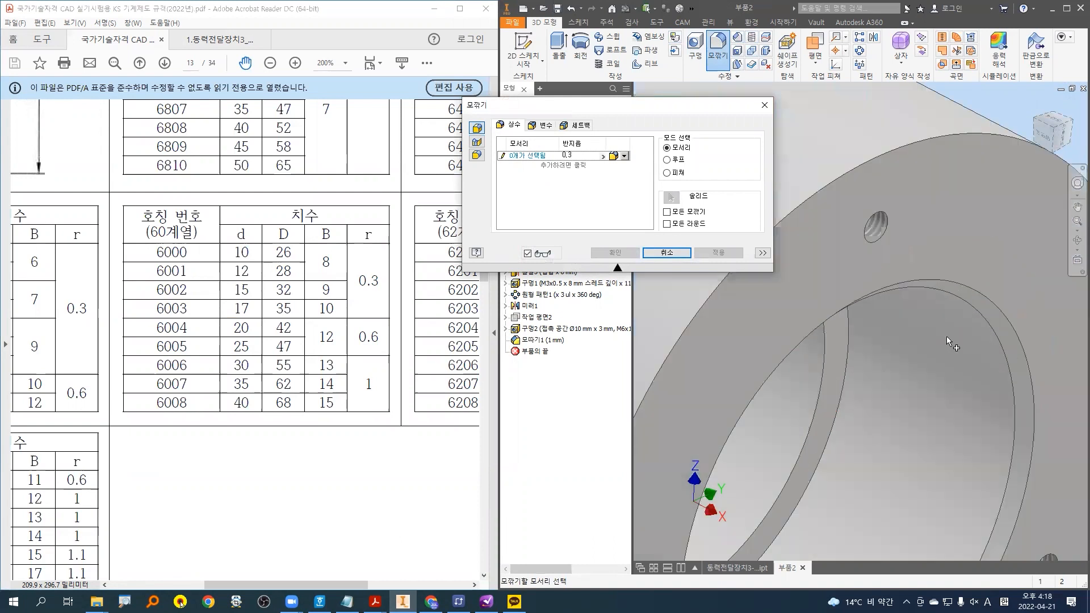
pyautogui.moveTo(976, 413)
pyautogui.mouseDown()
pyautogui.moveTo(896, 349)
pyautogui.moveTo(838, 329)
pyautogui.moveTo(816, 350)
pyautogui.mouseUp()
pyautogui.press('Escape')
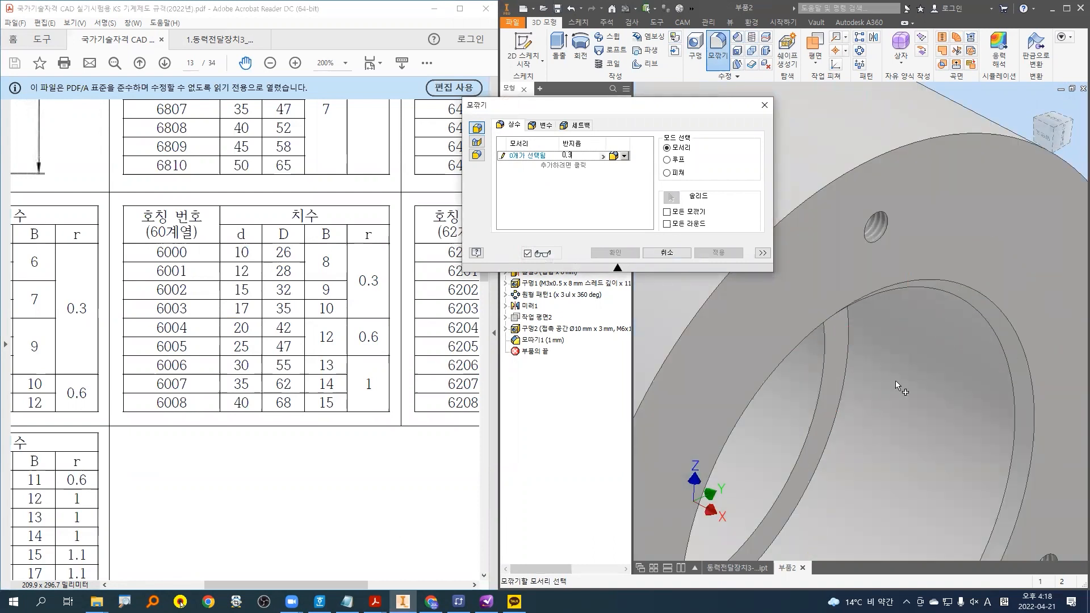
pyautogui.click(846, 357)
pyautogui.keyDown('shift'); pyautogui.moveTo(847, 357); pyautogui.dragTo(812, 392, button='middle'); pyautogui.keyUp('shift')
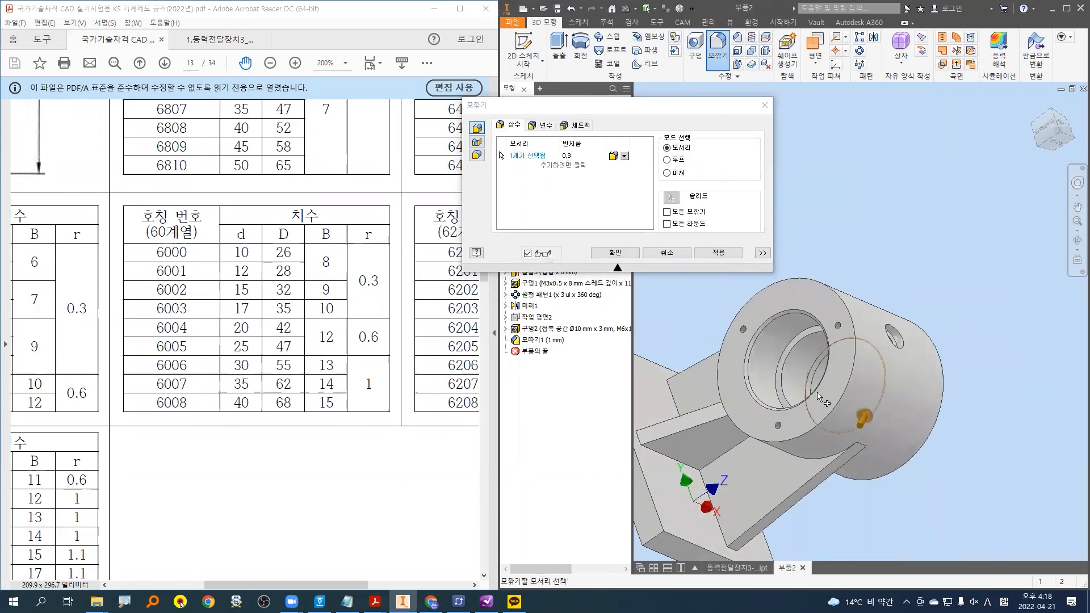
pyautogui.scroll(5, 807, 392)
pyautogui.moveTo(903, 388); pyautogui.dragTo(1045, 481, button='middle')
pyautogui.hotkey('ctrl', '2')
pyautogui.moveTo(754, 329)
pyautogui.keyDown('shift'); pyautogui.mouseDown()
pyautogui.moveTo(867, 330)
pyautogui.moveTo(875, 349)
pyautogui.mouseUp(); pyautogui.keyUp('shift')
pyautogui.press('Escape')
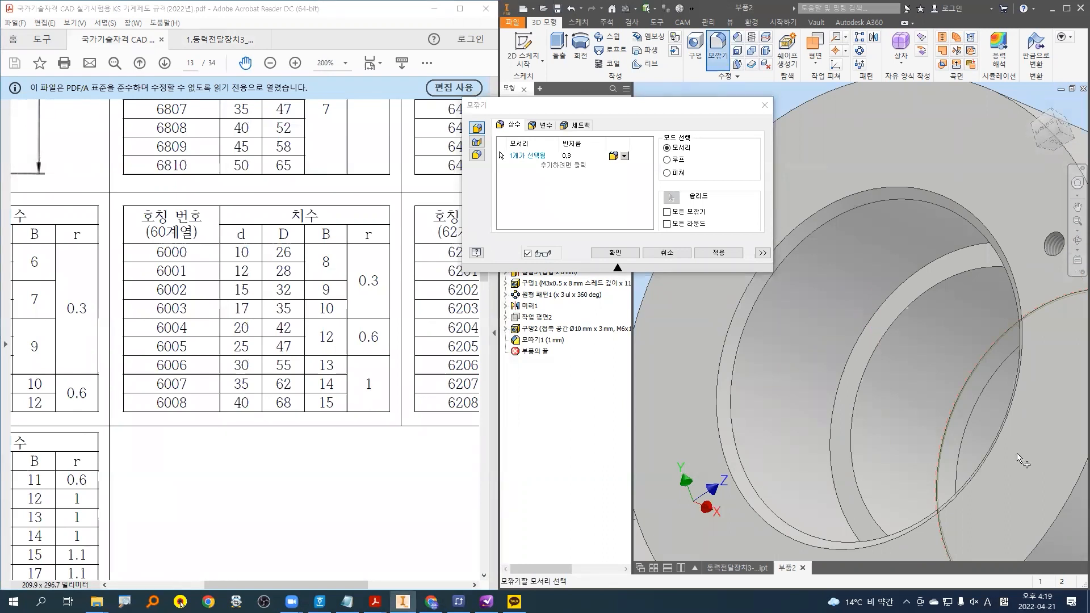
pyautogui.click(845, 353)
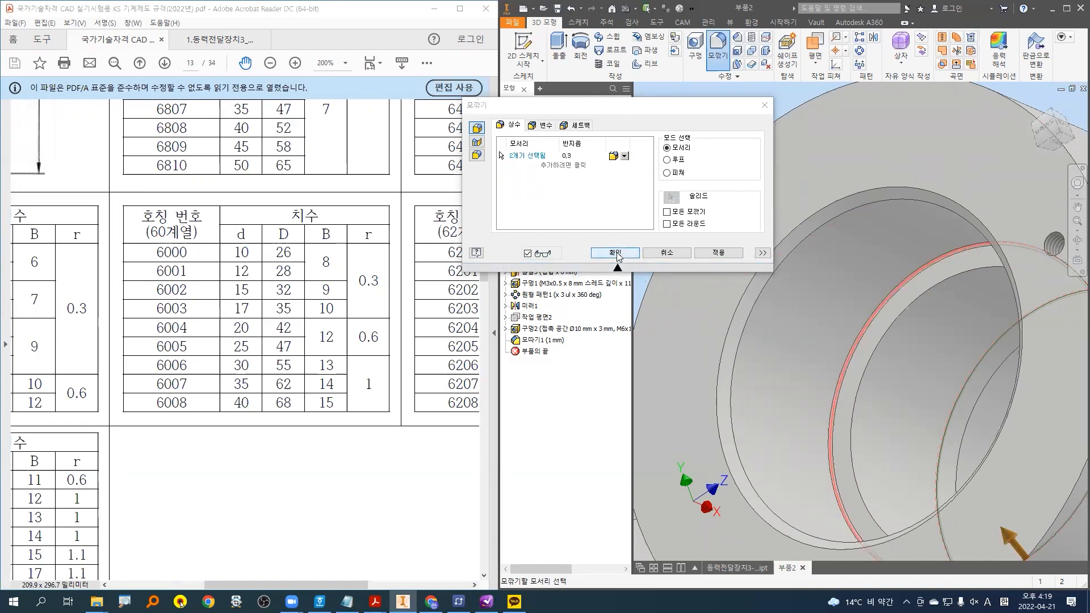
pyautogui.click(616, 253)
pyautogui.scroll(-5, 801, 301)
pyautogui.moveTo(802, 301)
pyautogui.keyDown('shift'); pyautogui.mouseDown(button='middle')
pyautogui.moveTo(939, 379)
pyautogui.moveTo(896, 343)
pyautogui.mouseUp(button='middle'); pyautogui.keyUp('shift')
# - Review the body's cylinder, return to the assembly drawing and examine the bolt hole in the side view of the base
pyautogui.hotkey('ctrl', '2')
pyautogui.moveTo(986, 349)
pyautogui.mouseDown()
pyautogui.moveTo(869, 424)
pyautogui.moveTo(939, 211)
pyautogui.moveTo(908, 366)
pyautogui.mouseUp()
pyautogui.moveTo(908, 120); pyautogui.dragTo(821, 195)
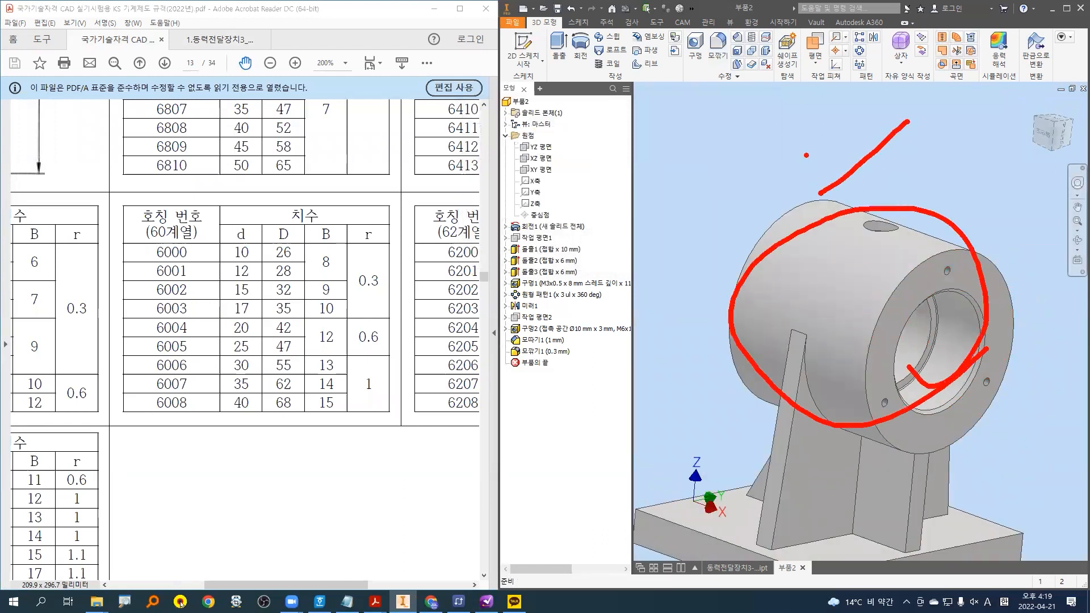
pyautogui.moveTo(807, 142); pyautogui.dragTo(904, 209)
pyautogui.press('Escape')
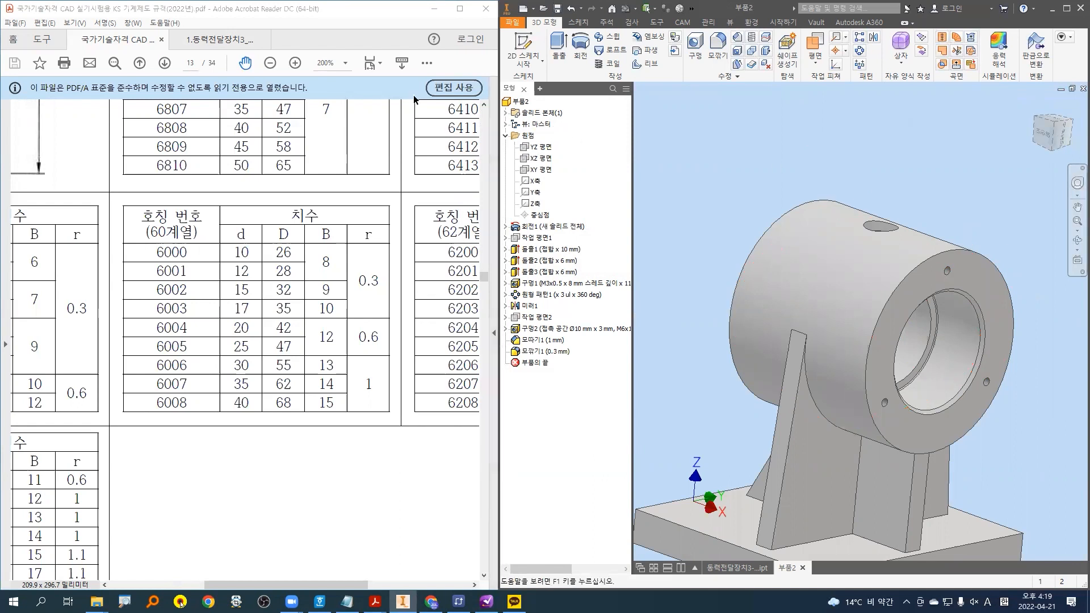
pyautogui.click(219, 40)
pyautogui.keyDown('ctrl'); pyautogui.scroll(-3, 249, 326); pyautogui.keyUp('ctrl')
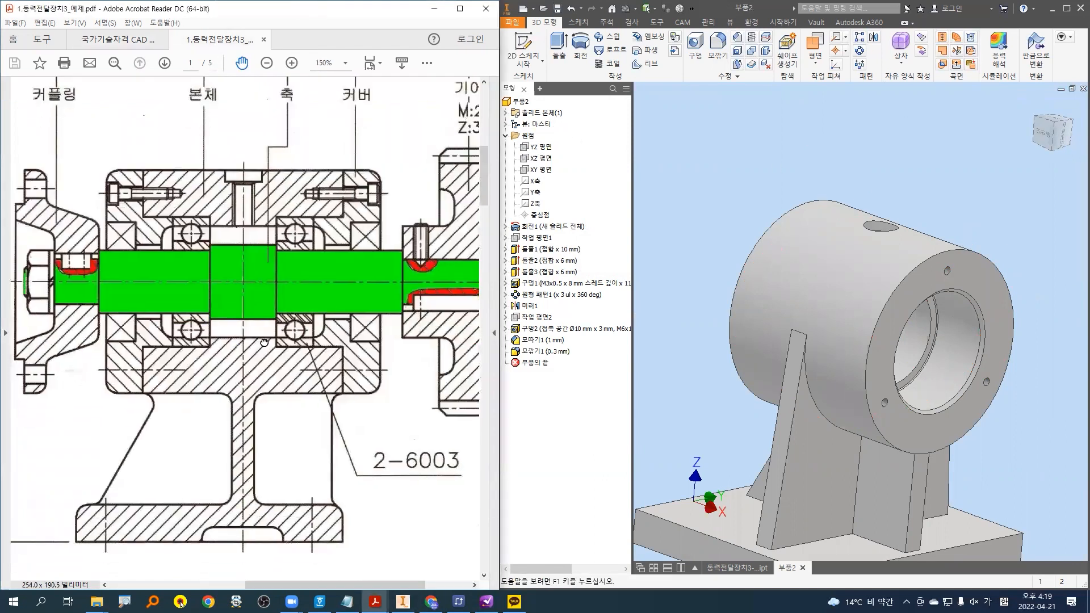
pyautogui.moveTo(757, 371)
pyautogui.keyDown('shift'); pyautogui.mouseDown(button='middle')
pyautogui.moveTo(747, 271)
pyautogui.moveTo(778, 348)
pyautogui.moveTo(744, 372)
pyautogui.mouseUp(button='middle'); pyautogui.keyUp('shift')
pyautogui.moveTo(172, 433)
pyautogui.mouseDown()
pyautogui.moveTo(192, 432)
pyautogui.moveTo(199, 460)
pyautogui.mouseUp()
pyautogui.moveTo(99, 463); pyautogui.dragTo(98, 527)
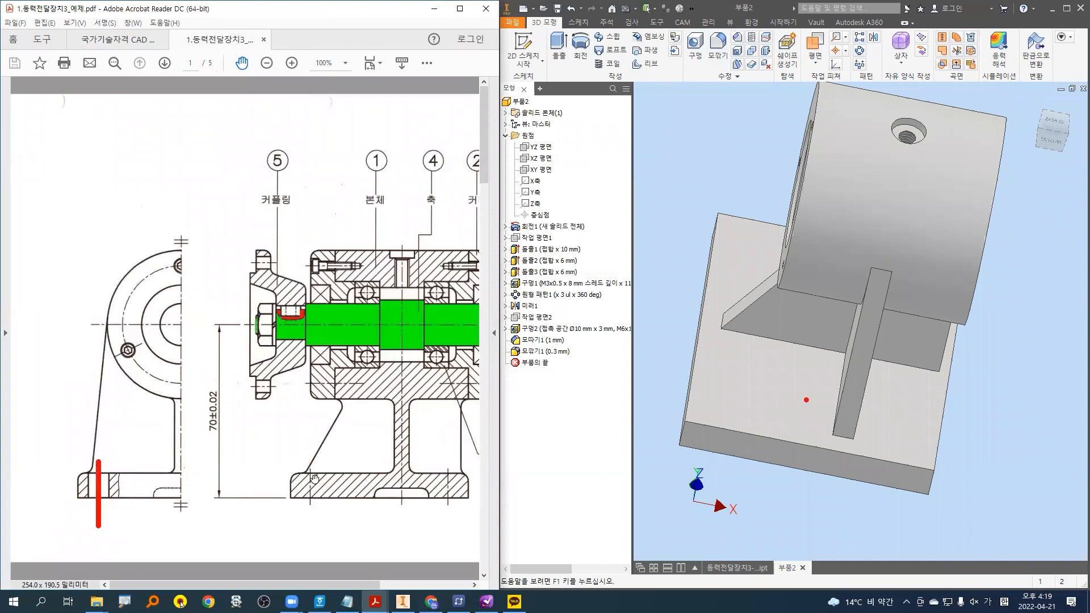
pyautogui.press('Escape')
# - Examine the four corners of the base plate in the model for bolt hole positions and corner rounding
pyautogui.hotkey('ctrl', '2')
pyautogui.moveTo(732, 382); pyautogui.dragTo(720, 477)
pyautogui.moveTo(912, 427); pyautogui.dragTo(915, 499)
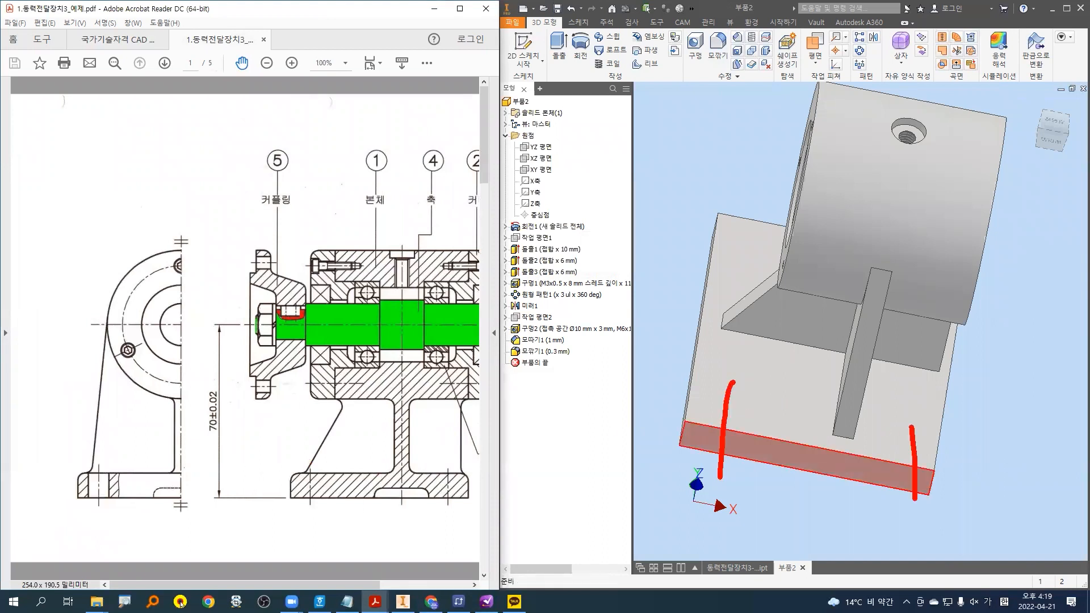
pyautogui.moveTo(745, 225); pyautogui.dragTo(741, 273)
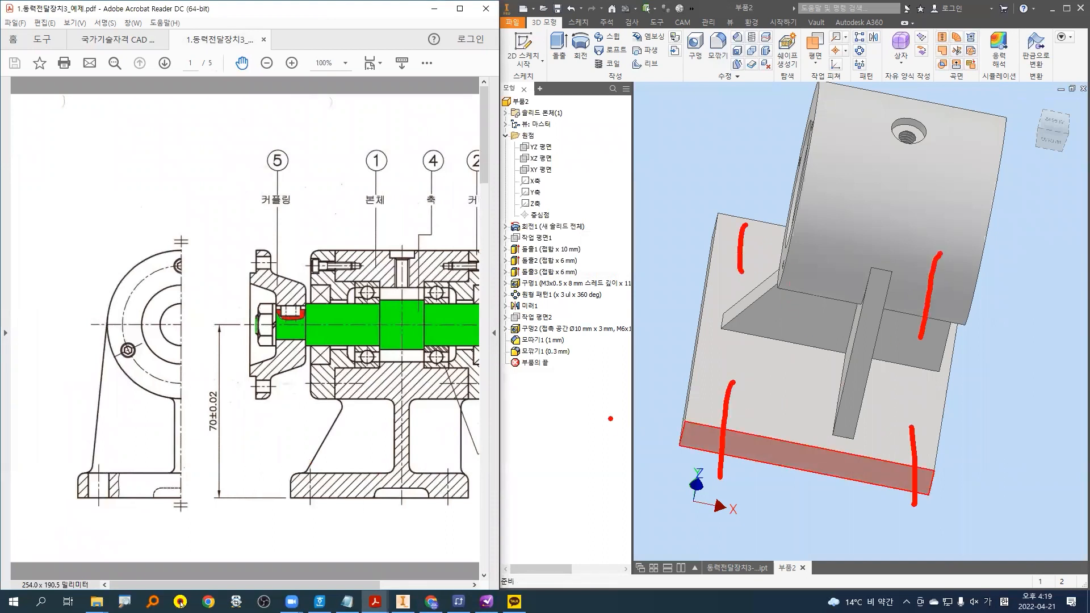
pyautogui.press('Escape')
pyautogui.scroll(4, 726, 444)
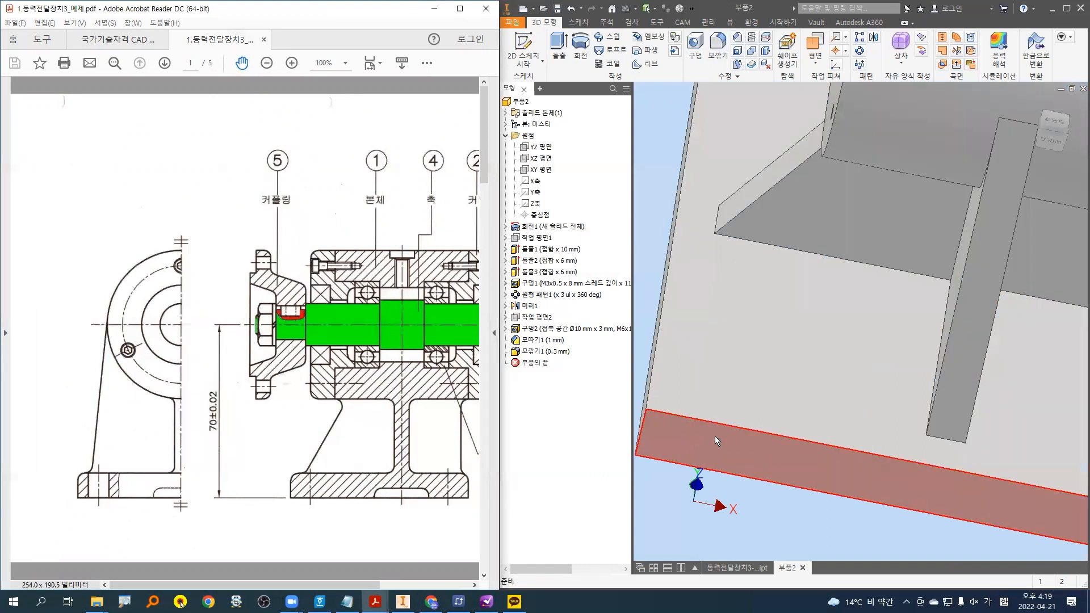
pyautogui.scroll(-3, 782, 438)
pyautogui.keyDown('shift'); pyautogui.moveTo(785, 439); pyautogui.dragTo(791, 416, button='middle'); pyautogui.keyUp('shift')
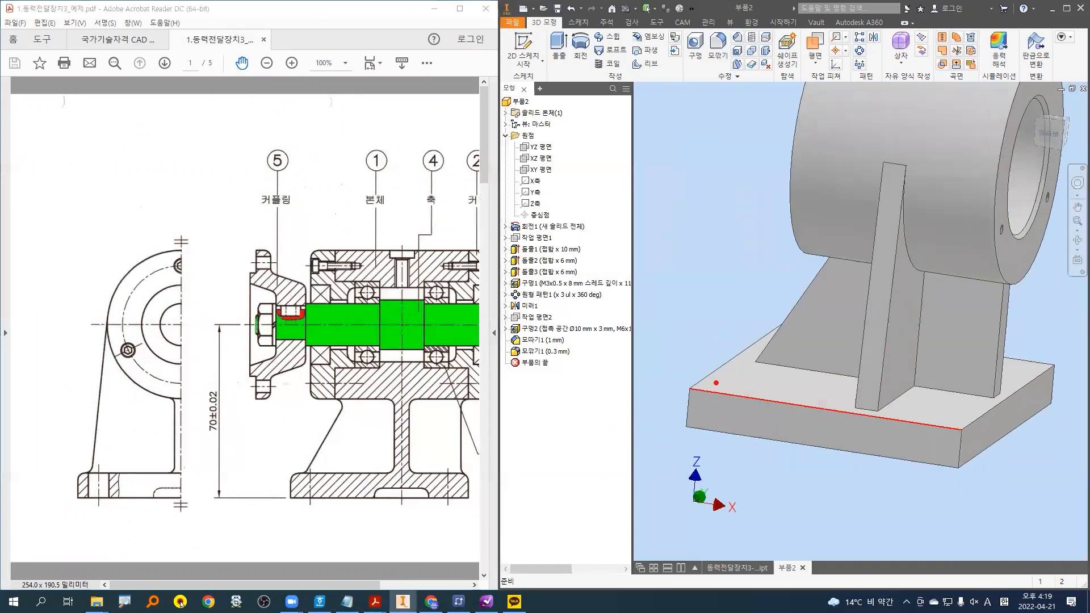
pyautogui.moveTo(710, 375); pyautogui.dragTo(715, 400)
pyautogui.moveTo(921, 423); pyautogui.dragTo(966, 413)
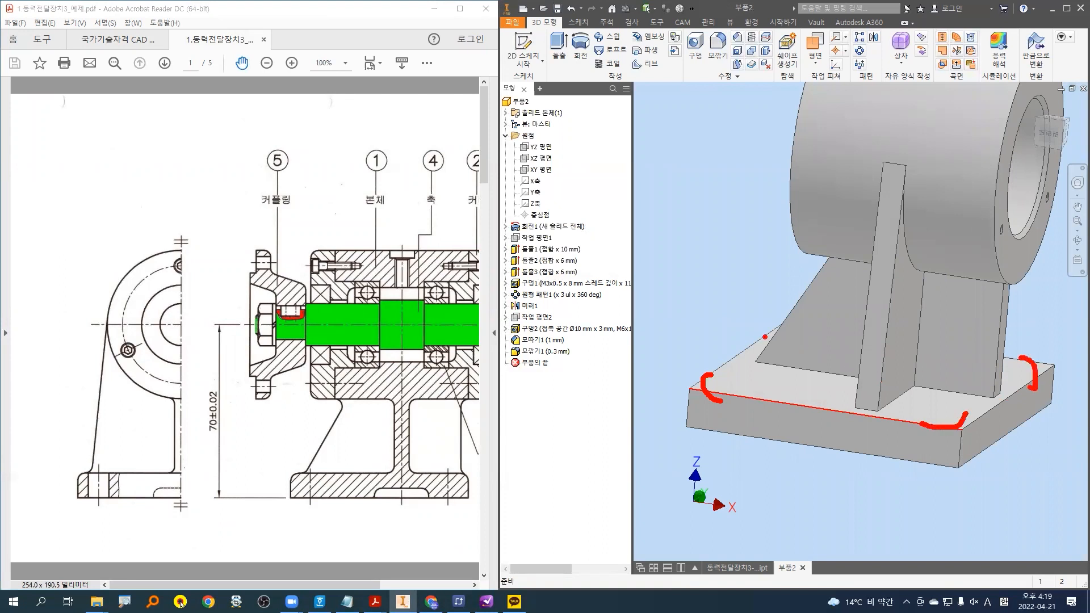
pyautogui.press('Escape')
# - Examine the distance from the base plate's edge to the bolt hole centreline in the assembly drawing
pyautogui.click(321, 497)
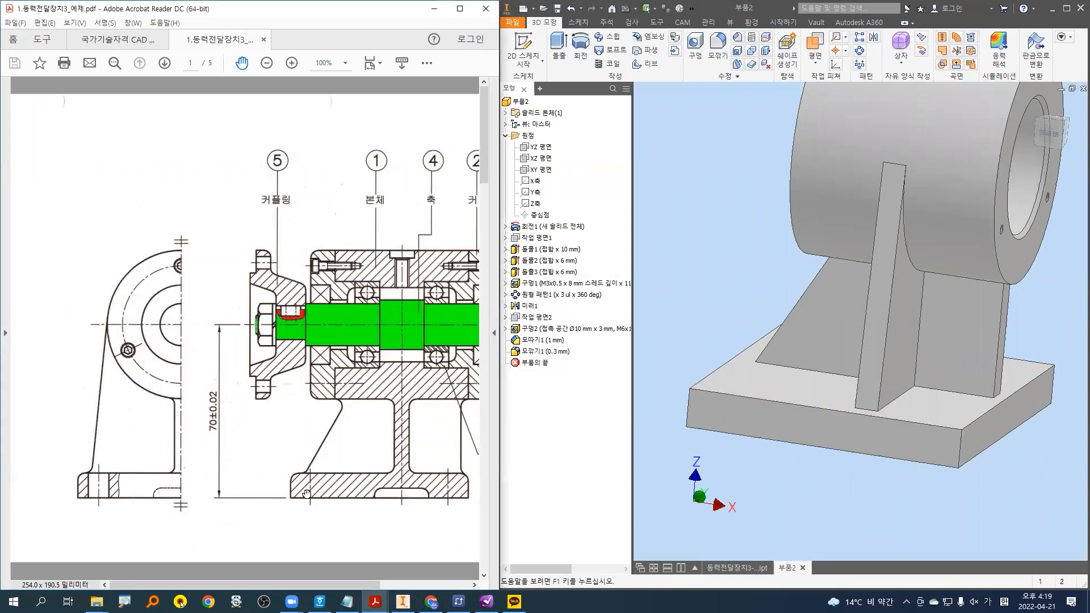
pyautogui.keyDown('ctrl'); pyautogui.scroll(5, 321, 497); pyautogui.keyUp('ctrl')
pyautogui.moveTo(315, 377); pyautogui.dragTo(316, 565)
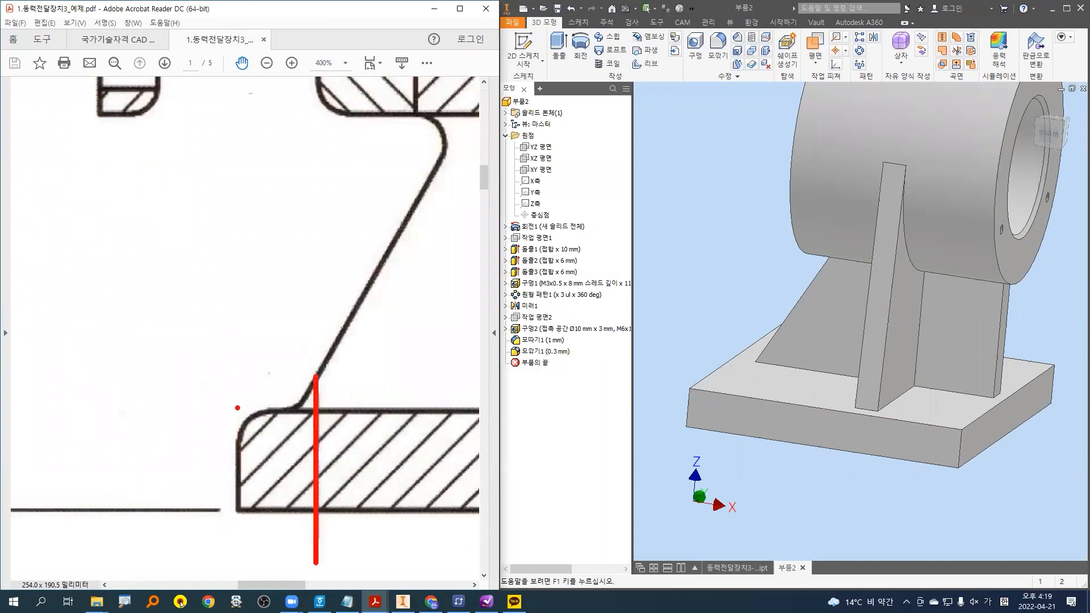
pyautogui.moveTo(239, 408); pyautogui.dragTo(238, 528)
pyautogui.press('Escape')
pyautogui.moveTo(262, 487); pyautogui.dragTo(311, 453)
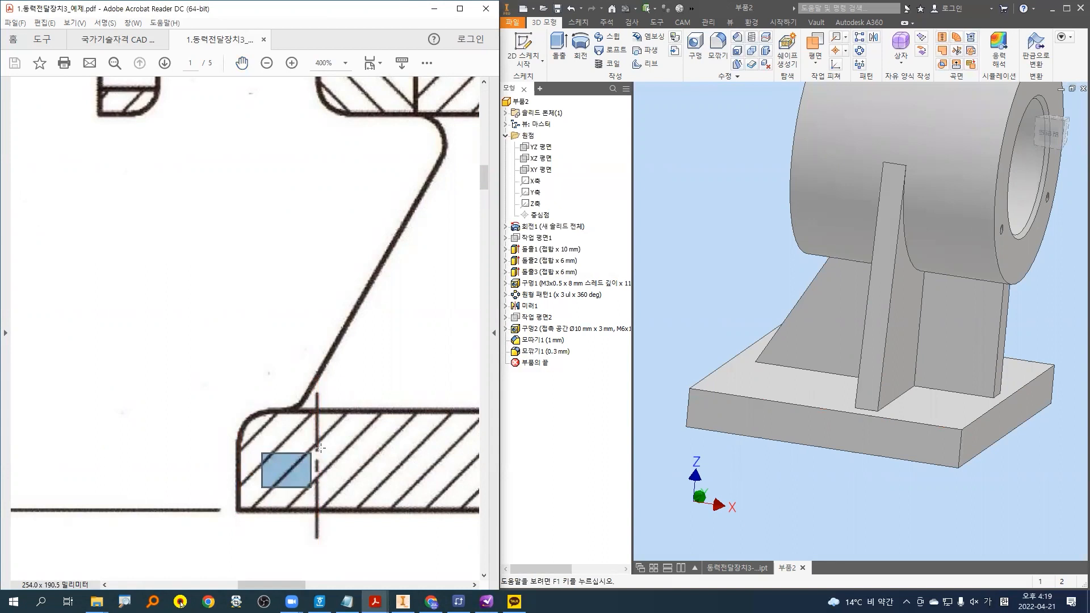
pyautogui.click(189, 448)
pyautogui.click(197, 464)
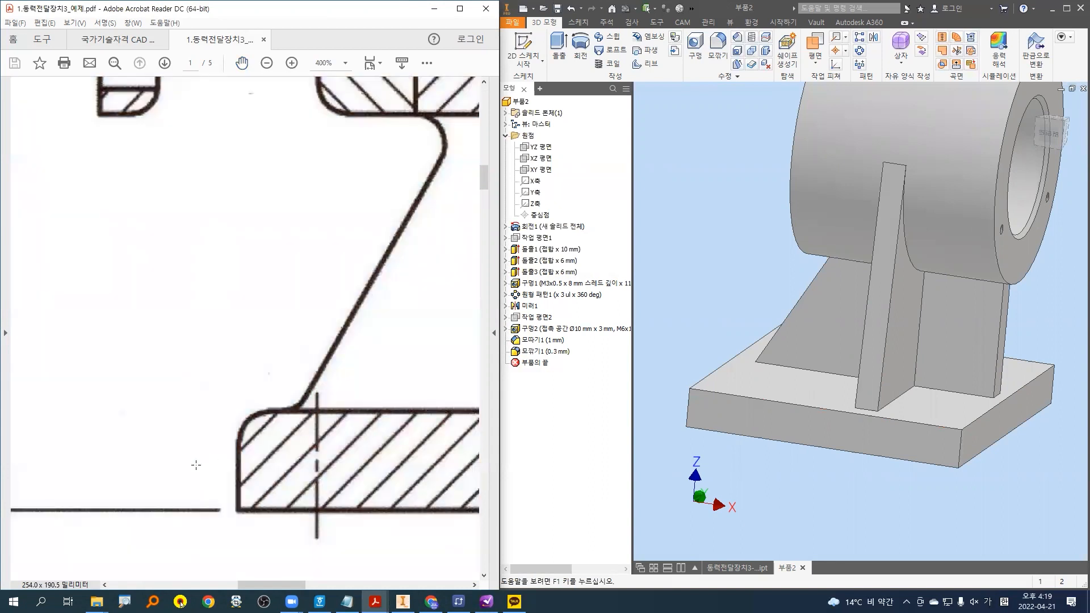
pyautogui.click(242, 62)
pyautogui.keyDown('ctrl'); pyautogui.scroll(-4, 156, 324); pyautogui.keyUp('ctrl')
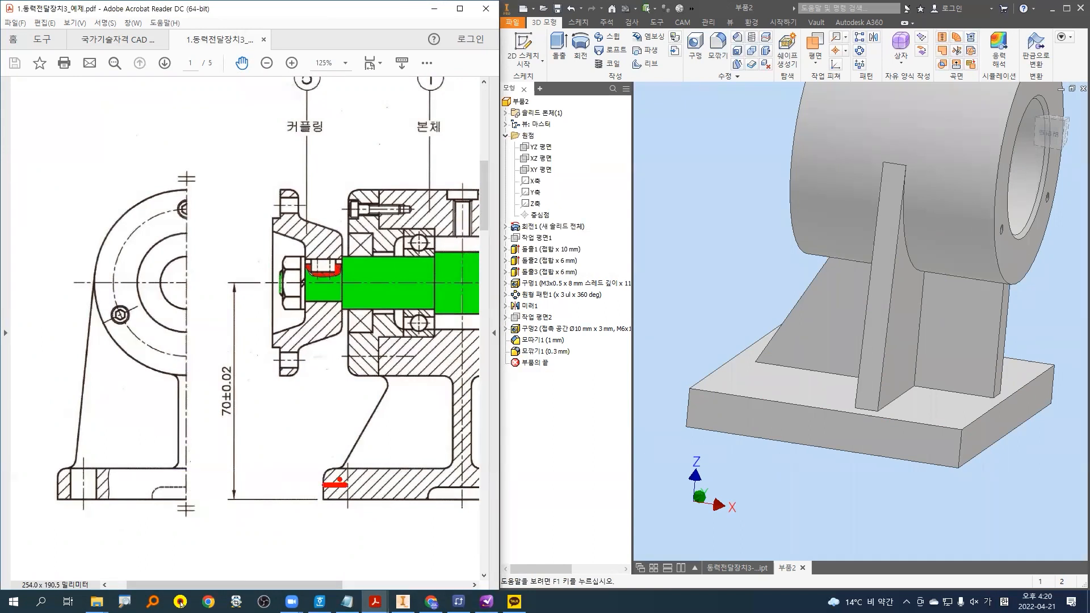
pyautogui.moveTo(329, 504); pyautogui.dragTo(331, 525)
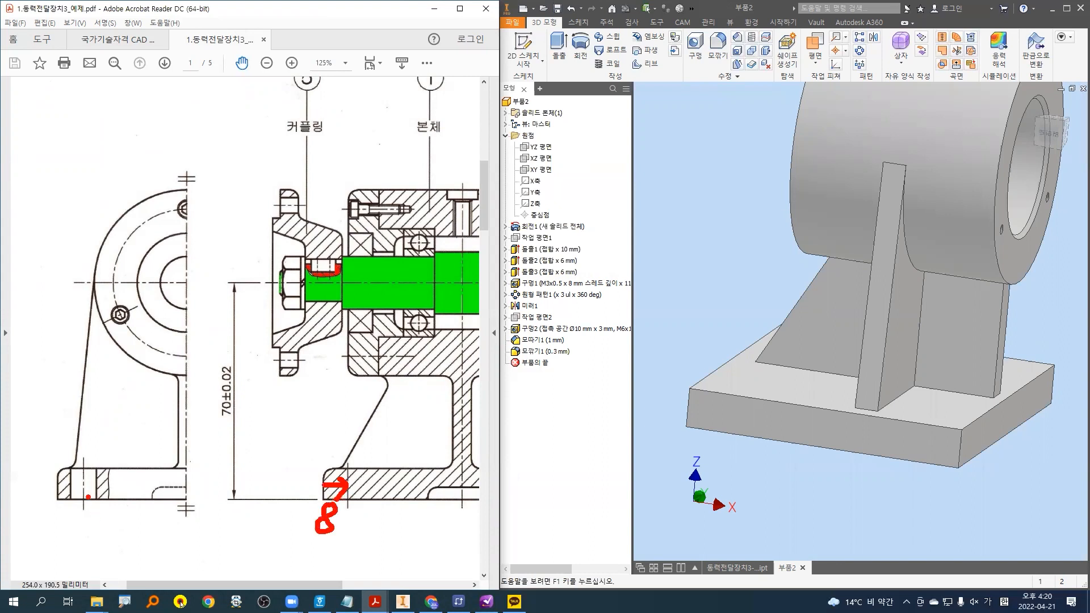
# - Fillet the four vertical corner edges of the base plate with an 8 mm radius
pyautogui.moveTo(76, 476)
pyautogui.mouseDown()
pyautogui.moveTo(63, 524)
pyautogui.moveTo(74, 499)
pyautogui.mouseUp()
pyautogui.press('Escape')
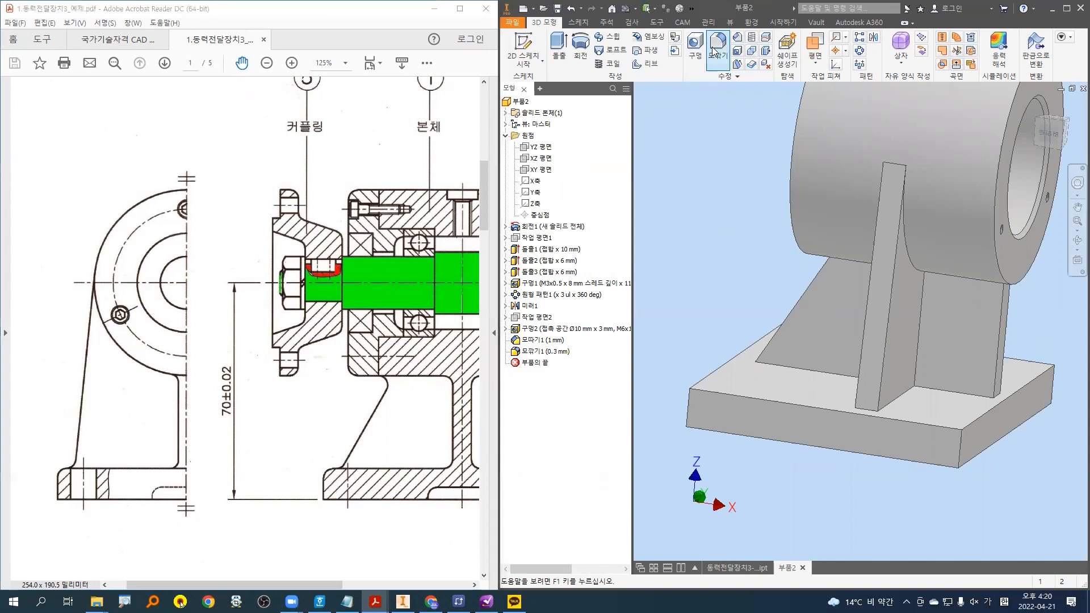
pyautogui.click(718, 45)
pyautogui.click(568, 155)
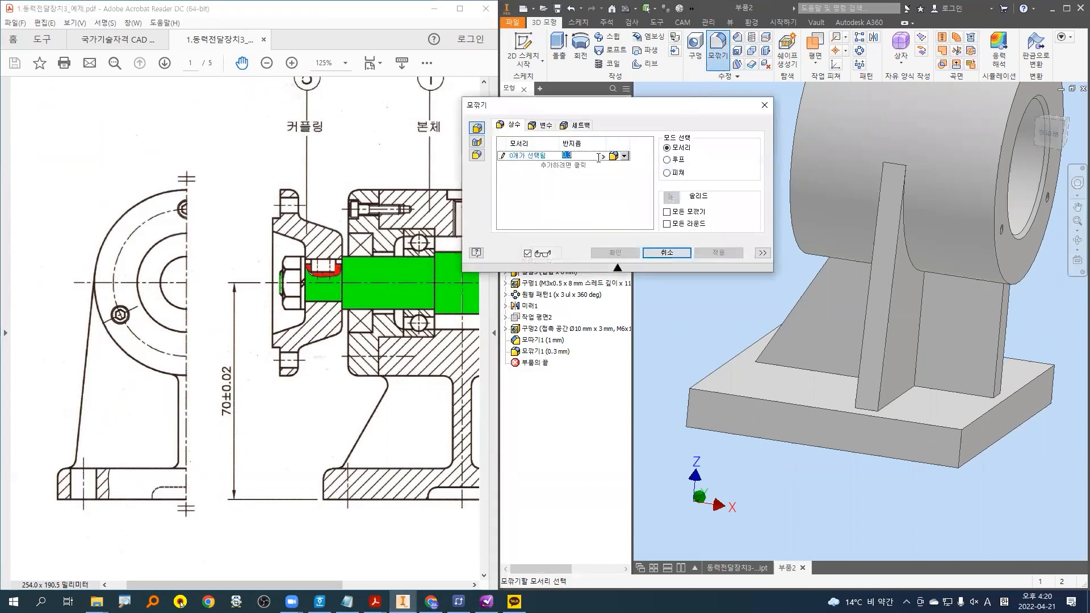
pyautogui.write('8')
pyautogui.moveTo(681, 324); pyautogui.dragTo(705, 328, button='middle')
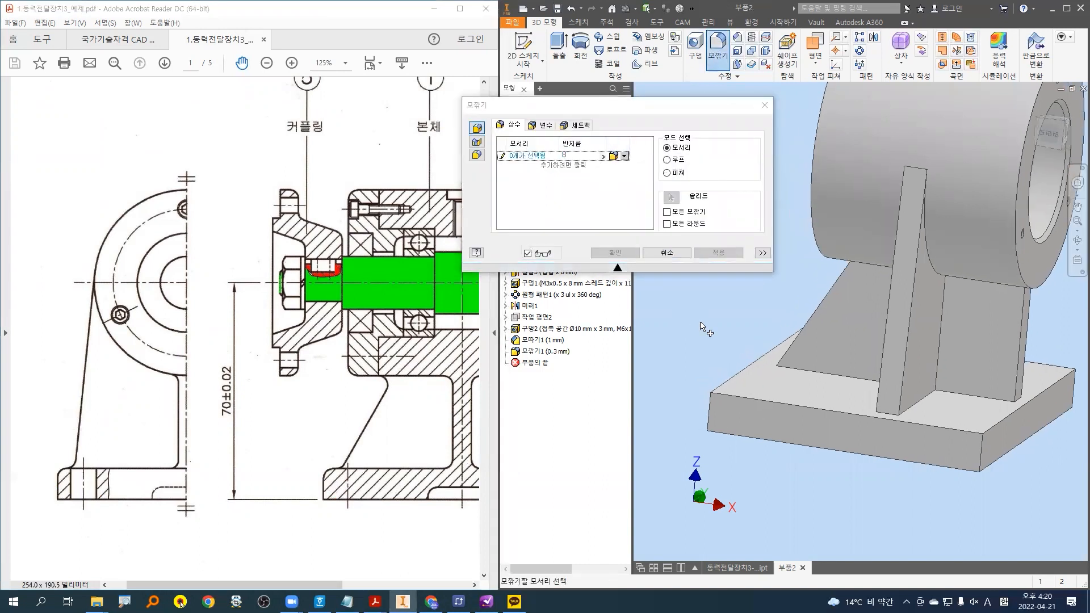
pyautogui.scroll(-3, 703, 414)
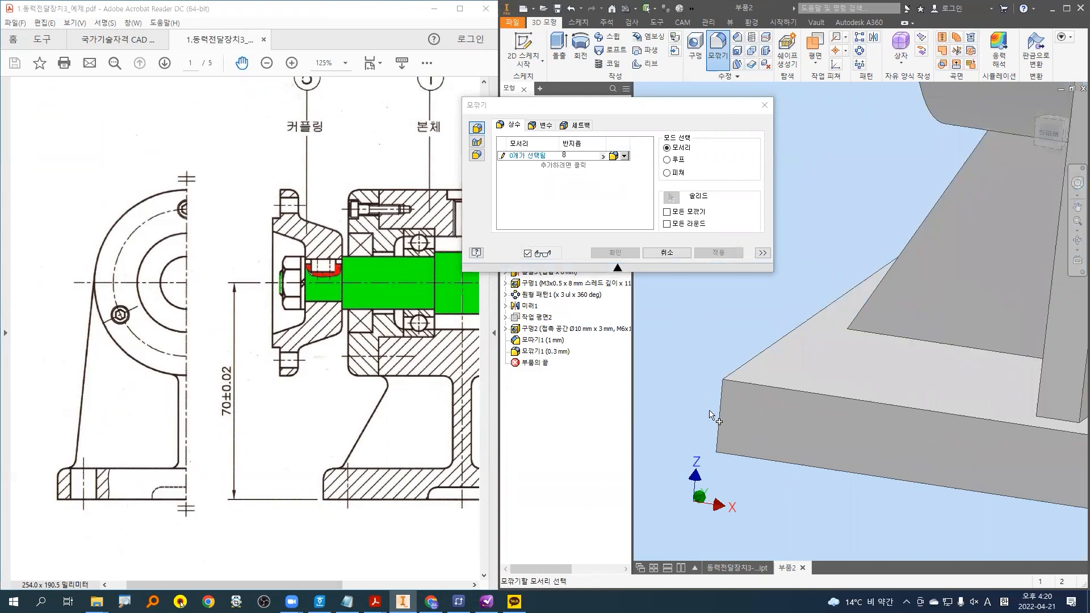
pyautogui.click(723, 415)
pyautogui.scroll(4, 724, 415)
pyautogui.click(899, 439)
pyautogui.click(963, 405)
pyautogui.keyDown('shift'); pyautogui.moveTo(959, 408); pyautogui.dragTo(867, 444, button='middle'); pyautogui.keyUp('shift')
pyautogui.scroll(-3, 703, 292)
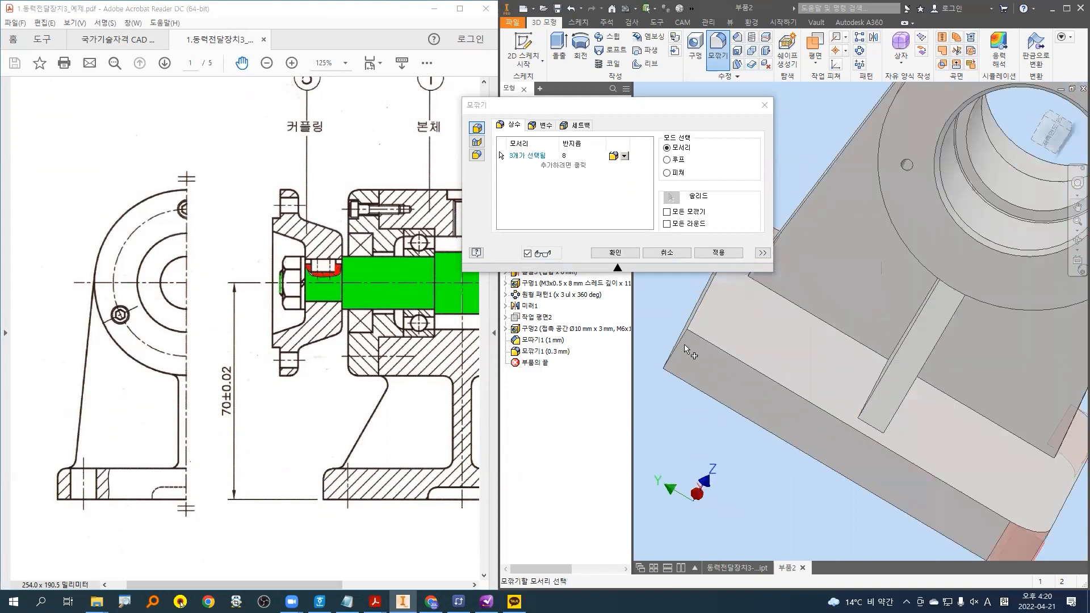
pyautogui.click(687, 349)
pyautogui.scroll(3, 688, 353)
pyautogui.keyDown('shift'); pyautogui.moveTo(688, 353); pyautogui.dragTo(724, 418, button='middle'); pyautogui.keyUp('shift')
pyautogui.scroll(-2, 724, 418)
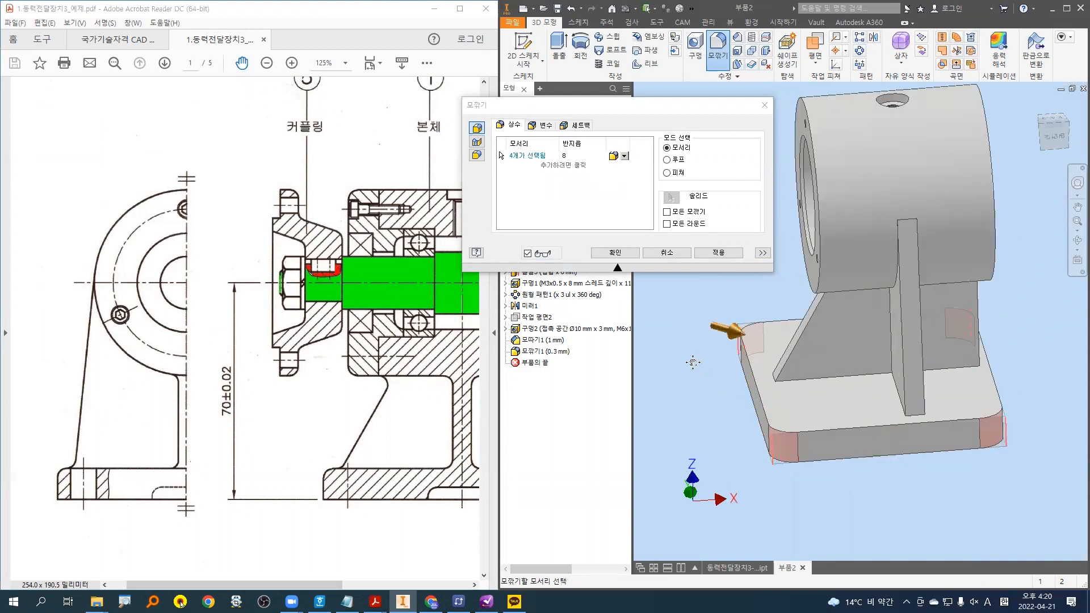
pyautogui.scroll(-2, 705, 375)
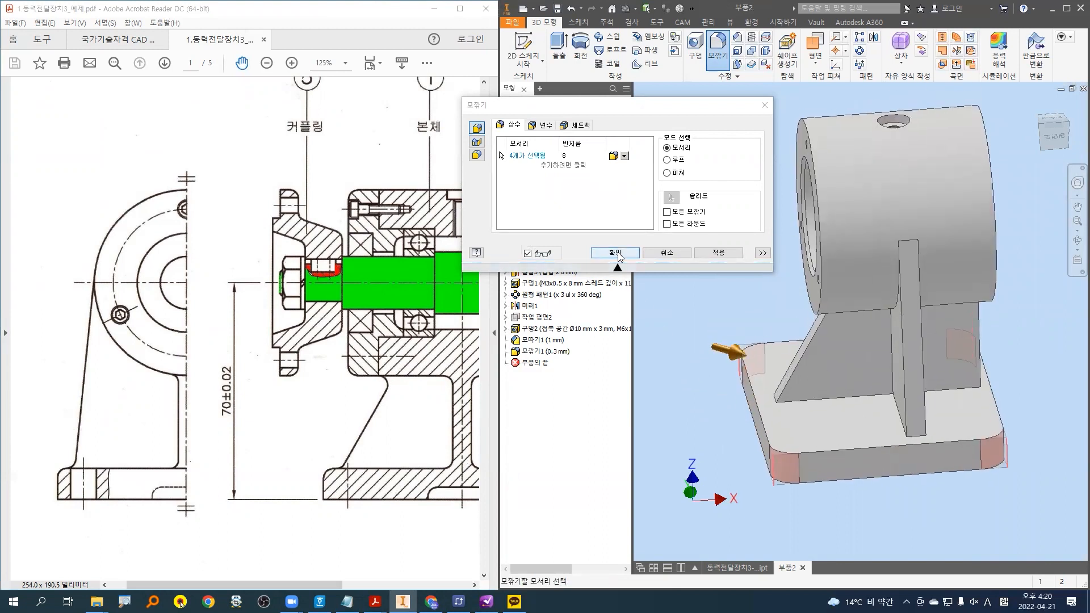
pyautogui.click(618, 252)
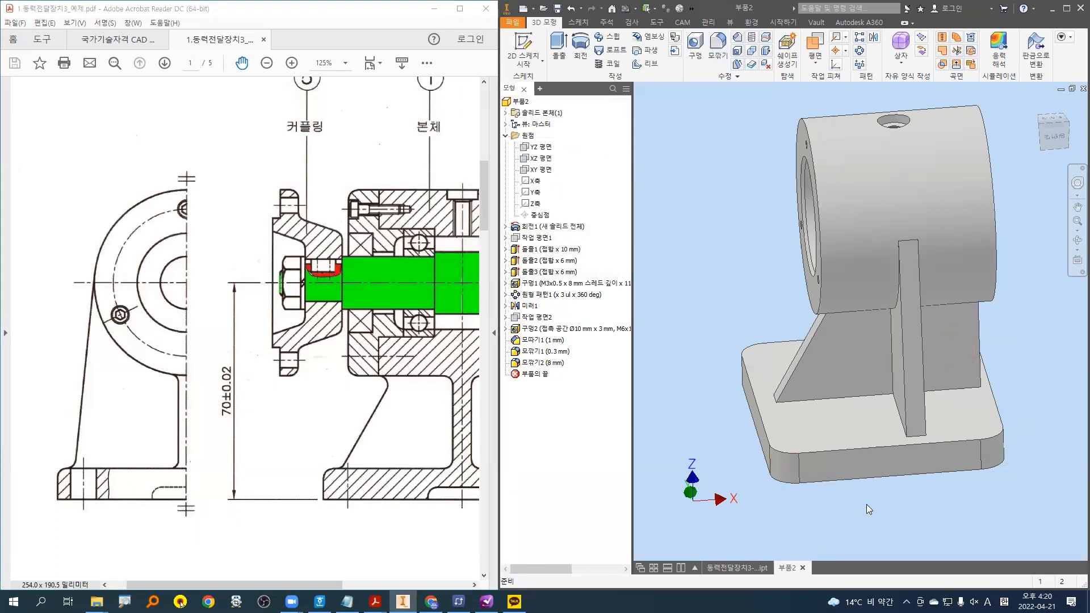
# - Examine the base plate's four rounded corners in the model and compare them with the base in the assembly drawing
pyautogui.keyDown('shift'); pyautogui.moveTo(1020, 357); pyautogui.dragTo(795, 471, button='middle'); pyautogui.keyUp('shift')
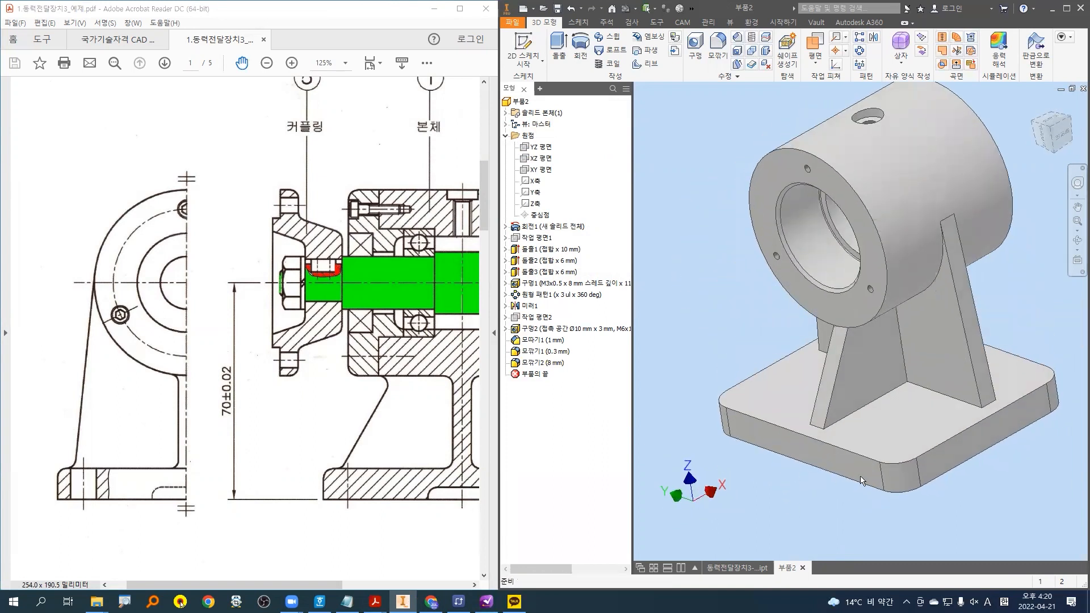
pyautogui.moveTo(715, 392); pyautogui.dragTo(718, 442)
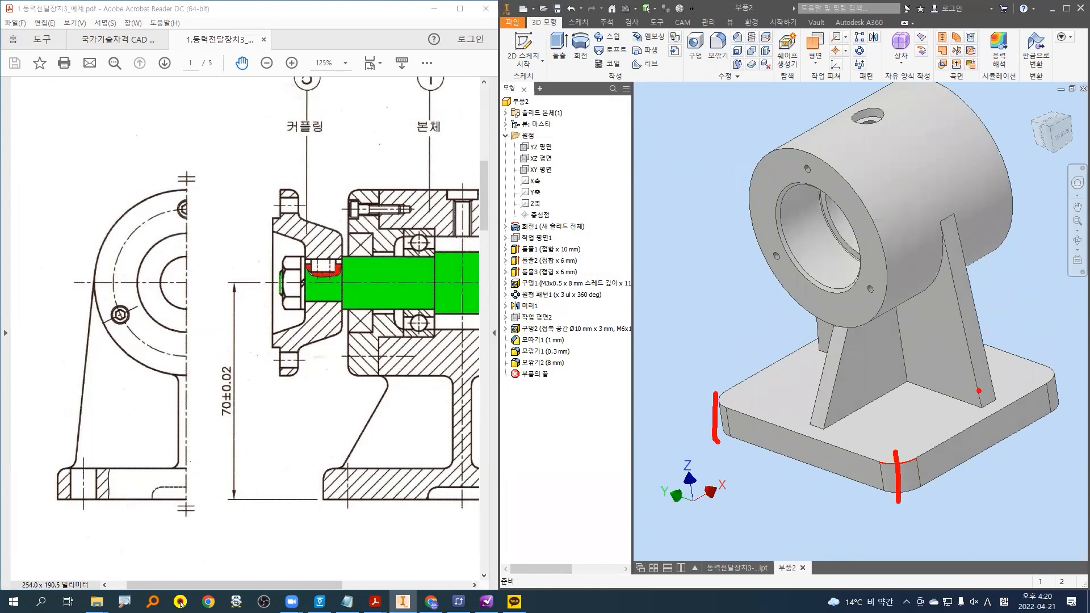
pyautogui.moveTo(1057, 356); pyautogui.dragTo(1054, 425)
pyautogui.moveTo(853, 305); pyautogui.dragTo(855, 364)
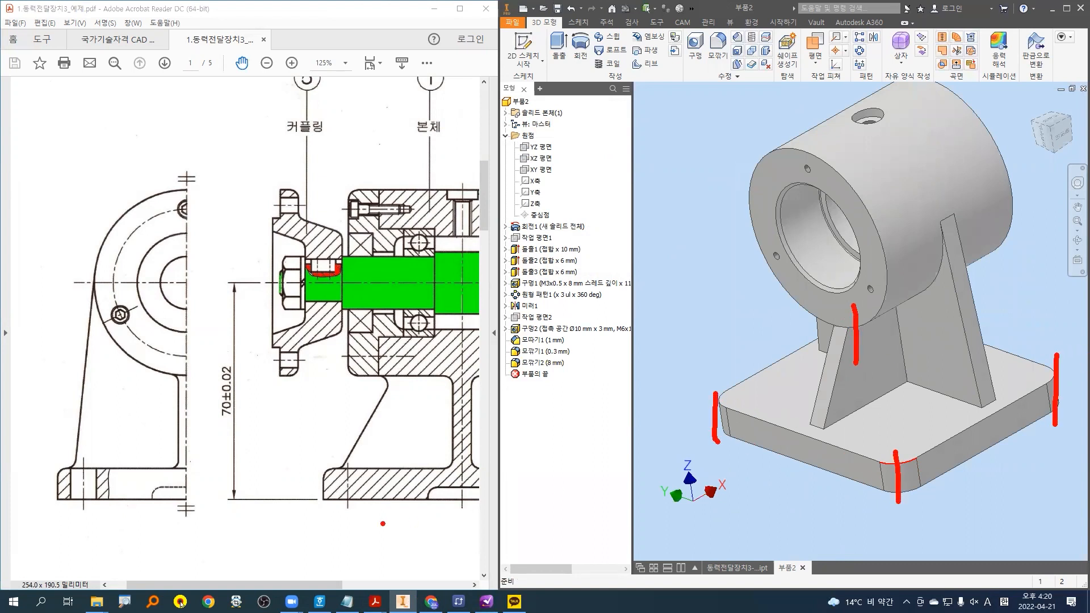
pyautogui.moveTo(348, 451)
pyautogui.mouseDown()
pyautogui.moveTo(348, 514)
pyautogui.moveTo(343, 484)
pyautogui.mouseUp()
pyautogui.moveTo(328, 425); pyautogui.dragTo(325, 449)
pyautogui.press('Escape')
pyautogui.click(1049, 475)
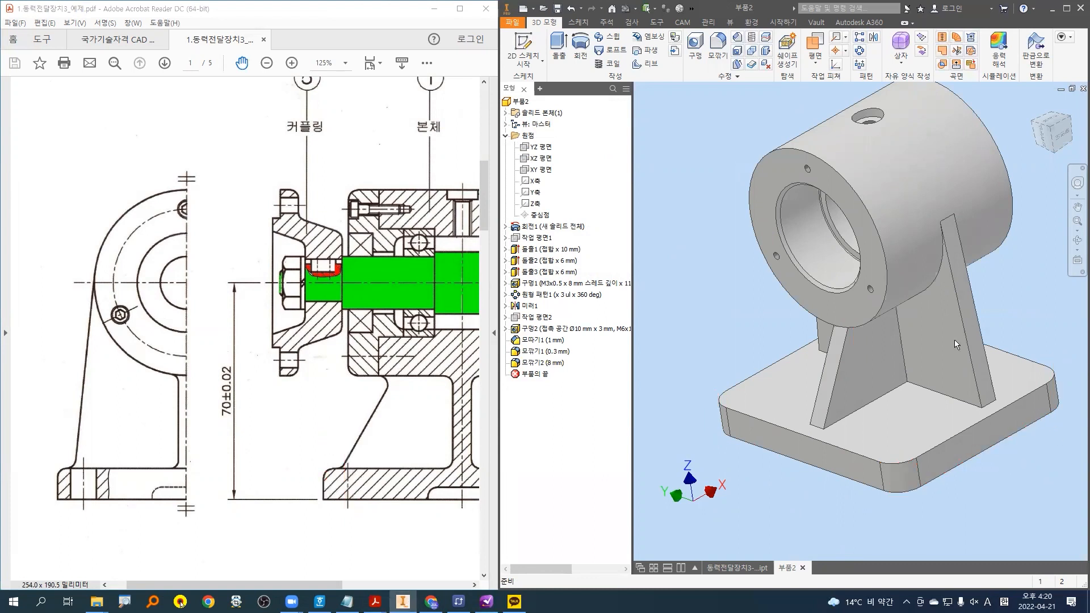
# - Start a 2D sketch on the top face of the base plate and slice the view at the sketch plane
pyautogui.click(522, 48)
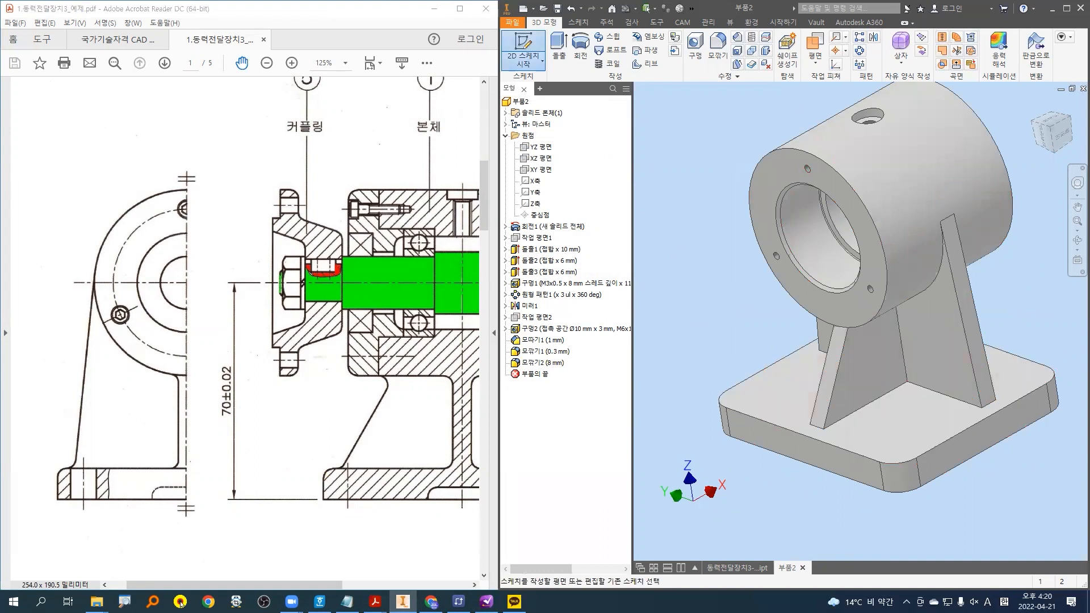
pyautogui.press('Escape')
pyautogui.click(541, 38)
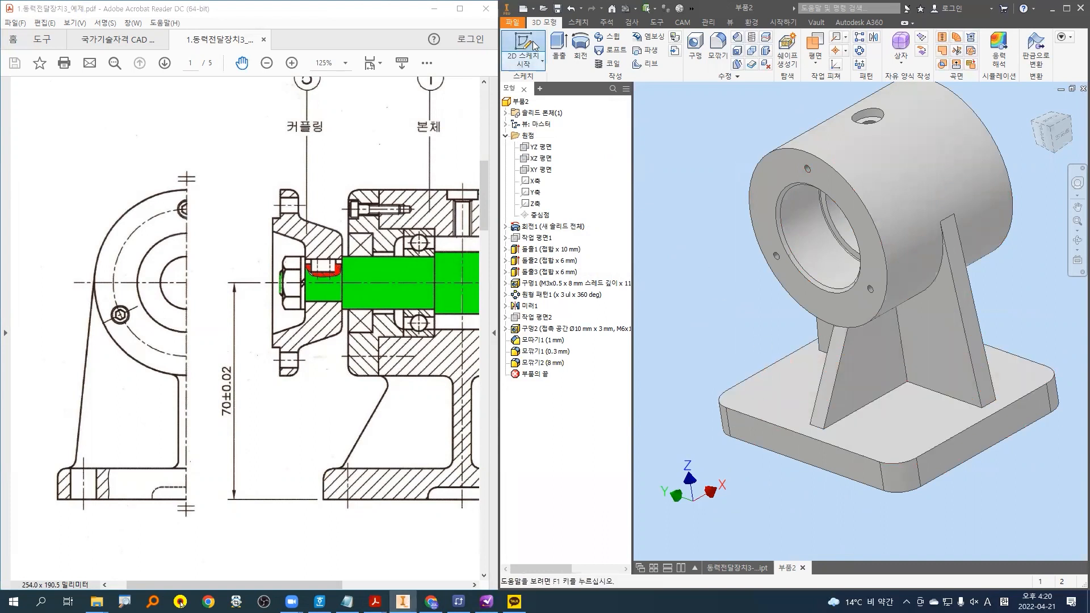
pyautogui.click(793, 401)
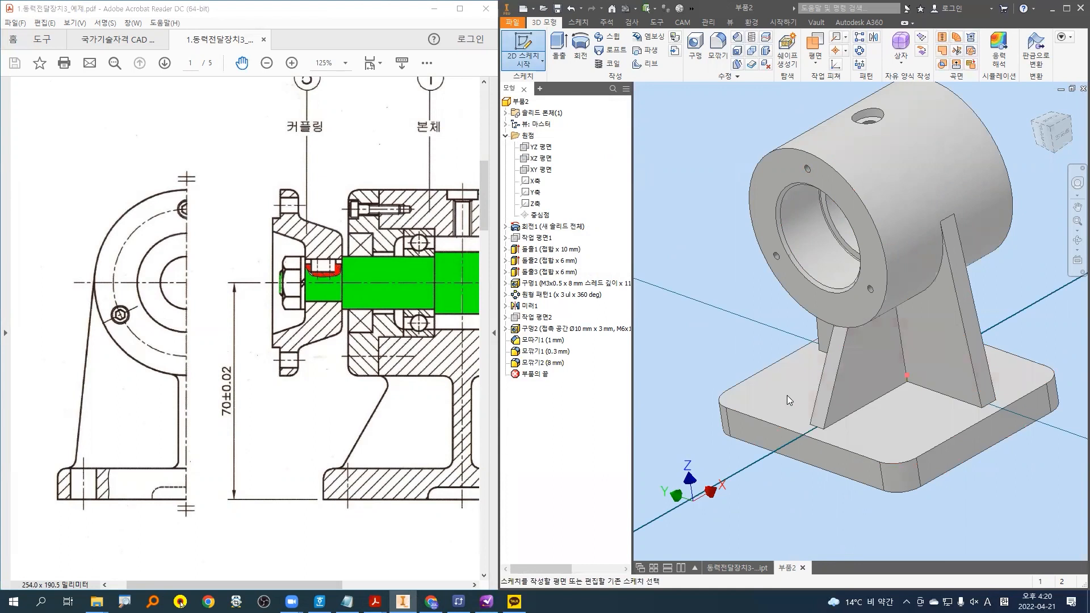
pyautogui.moveTo(1012, 238); pyautogui.dragTo(989, 235, button='middle')
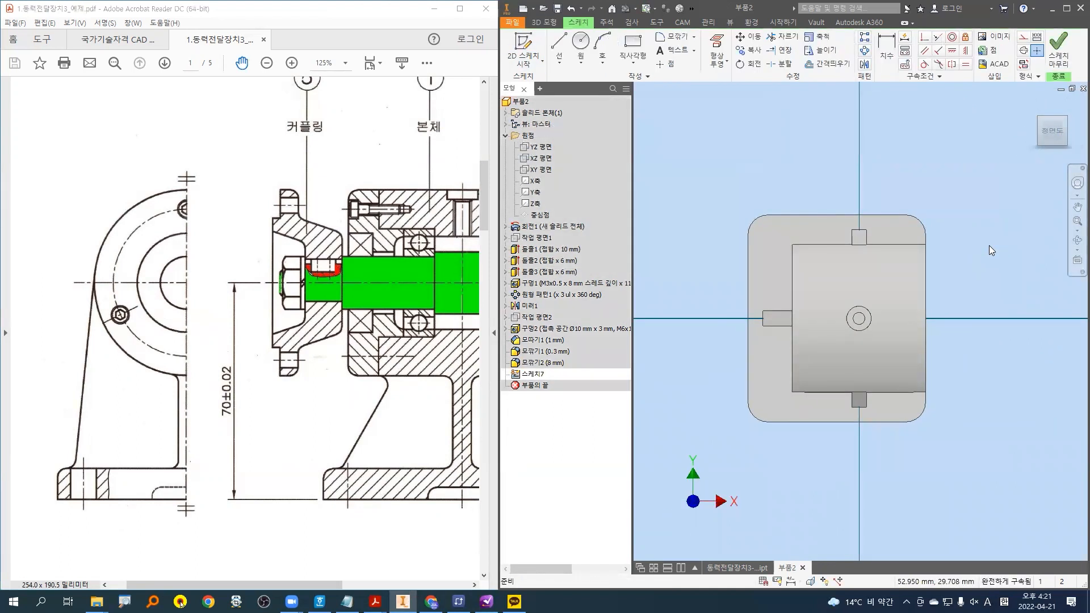
pyautogui.press('F7')
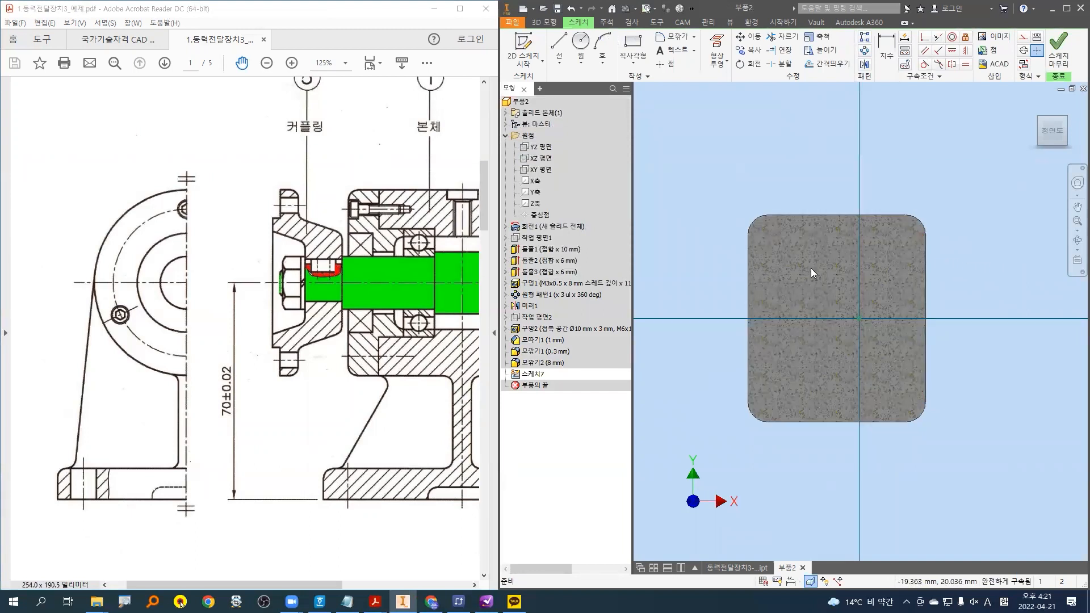
pyautogui.moveTo(811, 268); pyautogui.dragTo(760, 239, button='middle')
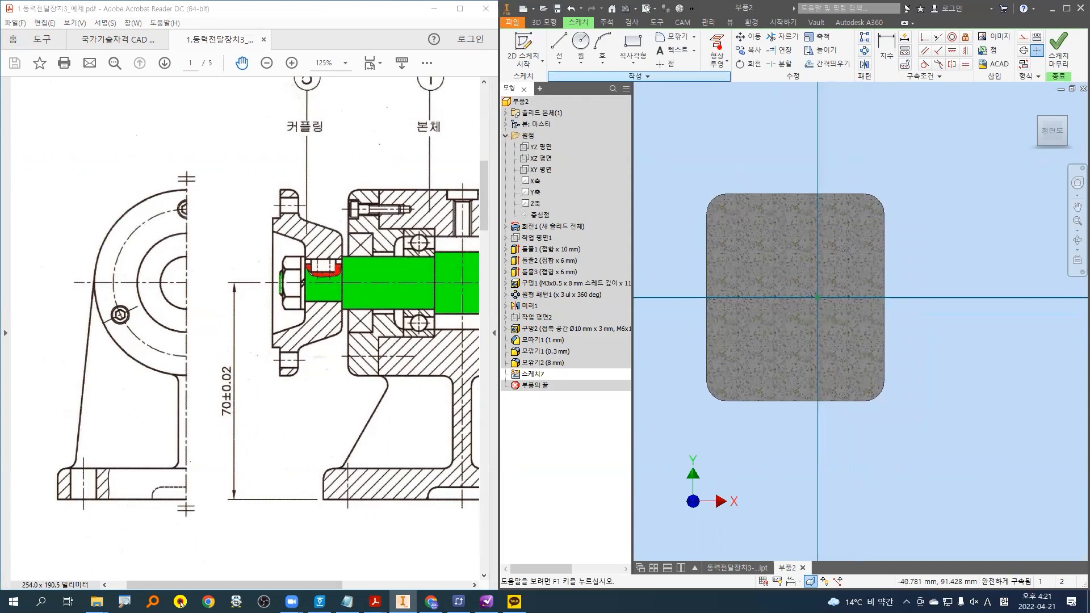
# - Project the four rounded corner arcs of the base plate into the sketch
pyautogui.moveTo(705, 47)
pyautogui.mouseDown()
pyautogui.moveTo(737, 53)
pyautogui.moveTo(728, 66)
pyautogui.mouseUp()
pyautogui.moveTo(736, 90)
pyautogui.mouseDown()
pyautogui.moveTo(746, 118)
pyautogui.moveTo(728, 142)
pyautogui.mouseUp()
pyautogui.press('Escape')
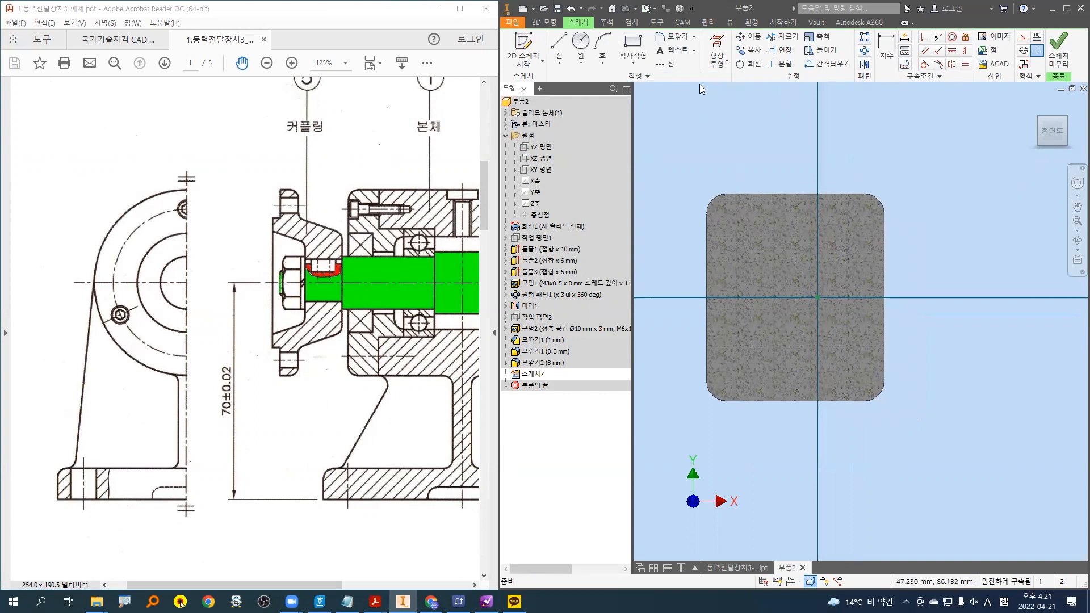
pyautogui.click(713, 46)
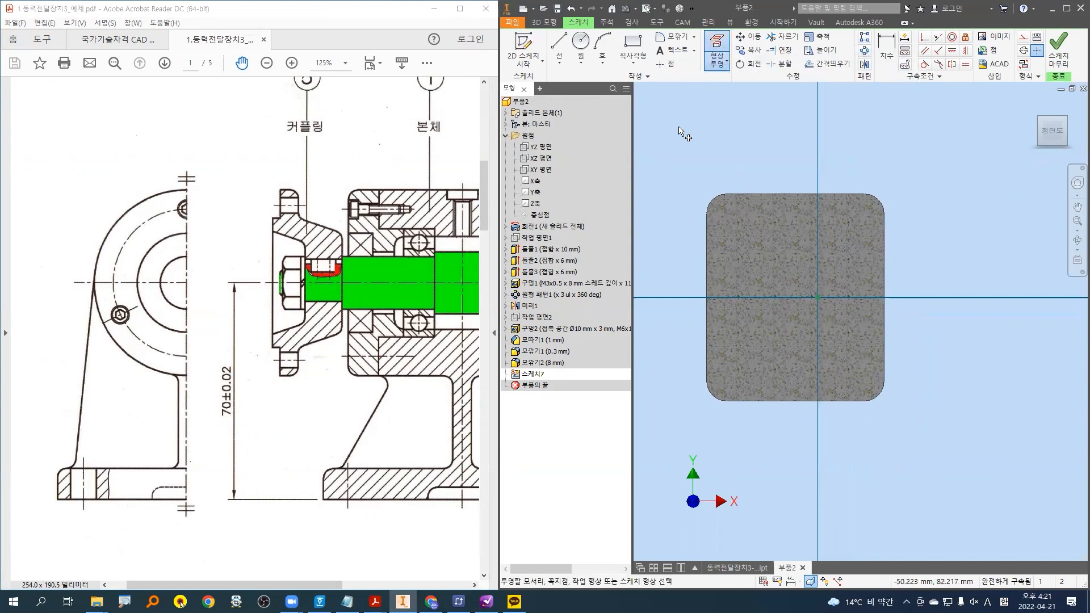
pyautogui.click(714, 197)
pyautogui.click(716, 399)
pyautogui.click(879, 396)
pyautogui.click(882, 203)
pyautogui.press('Escape')
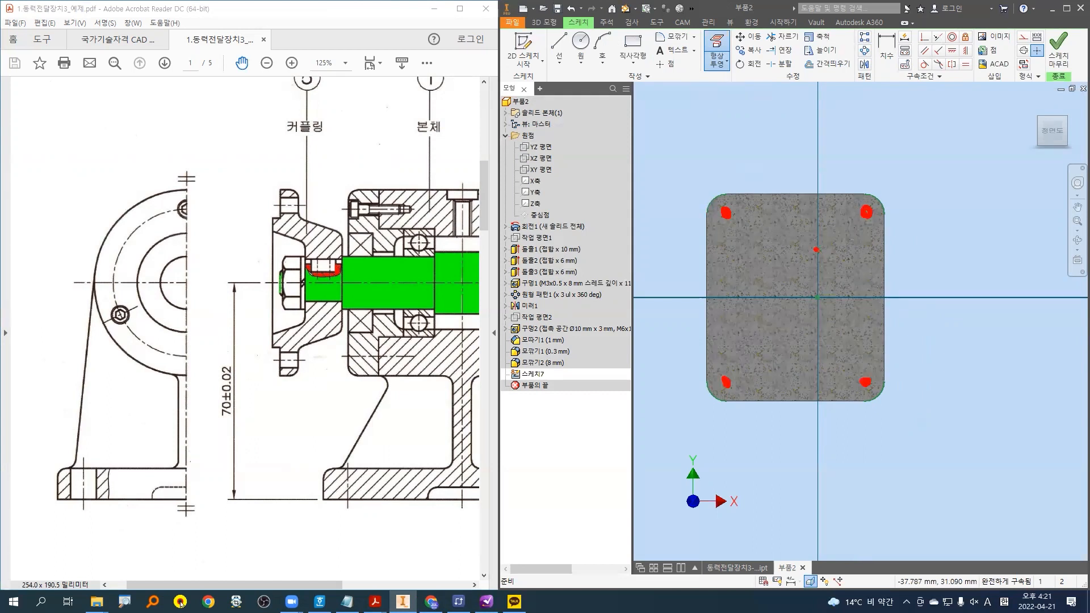
# - Place sketch points at the centres of the four projected corner arcs
pyautogui.moveTo(704, 183); pyautogui.dragTo(726, 180)
pyautogui.moveTo(889, 186)
pyautogui.mouseDown()
pyautogui.moveTo(877, 200)
pyautogui.moveTo(897, 201)
pyautogui.mouseUp()
pyautogui.moveTo(702, 400); pyautogui.dragTo(719, 412)
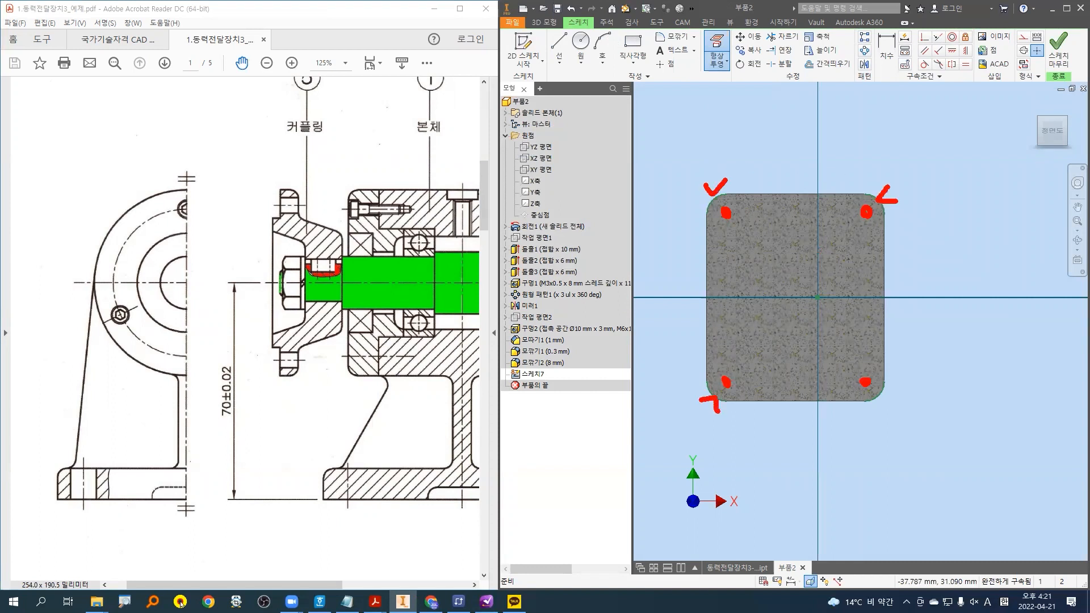
pyautogui.moveTo(879, 399); pyautogui.dragTo(884, 408)
pyautogui.press('Escape')
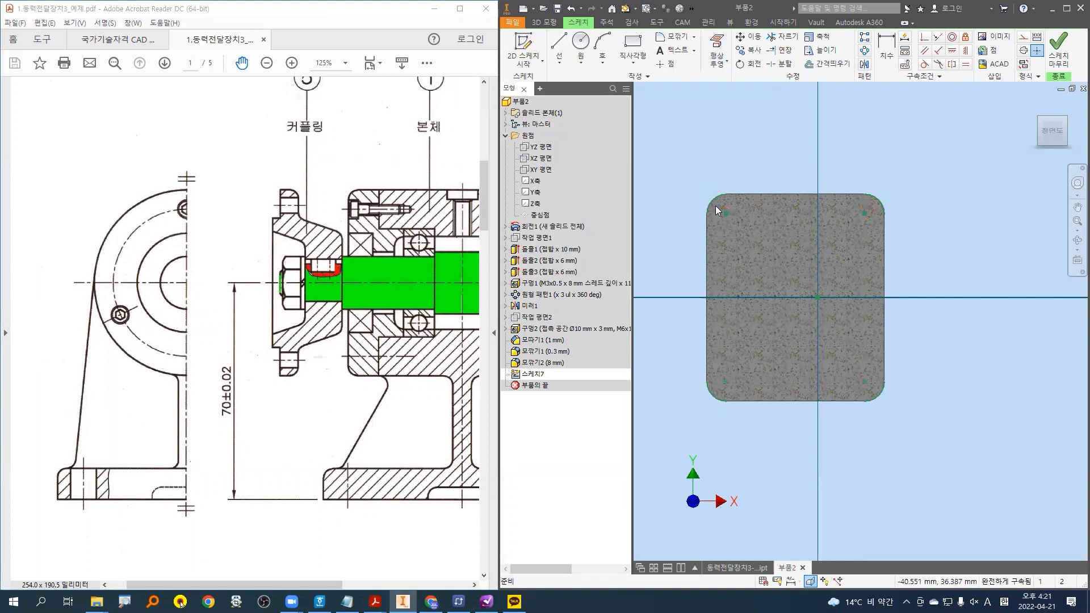
pyautogui.click(665, 64)
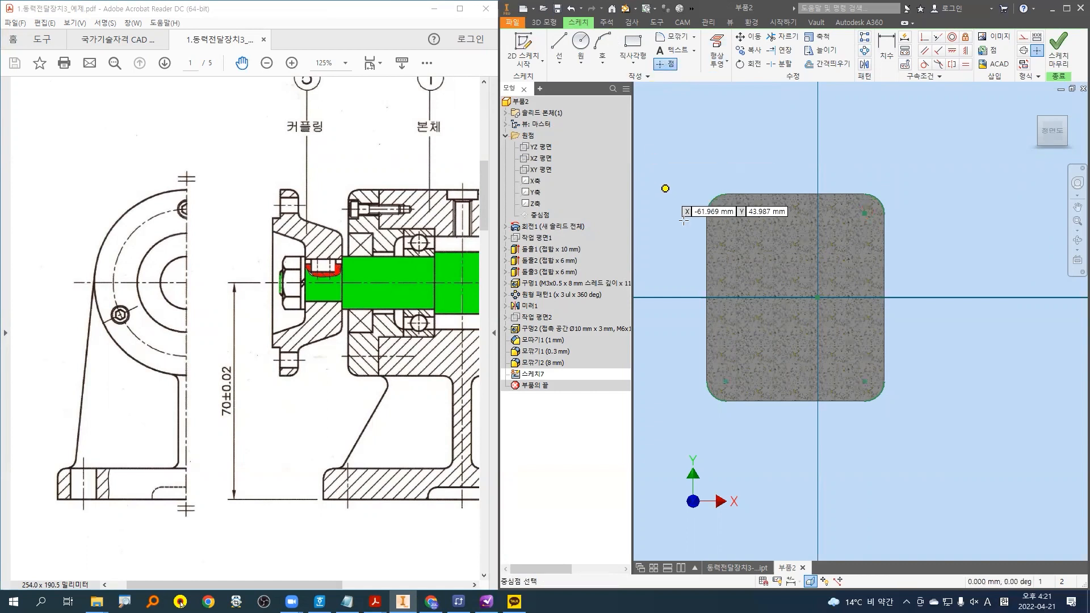
pyautogui.click(726, 214)
pyautogui.click(726, 380)
pyautogui.click(864, 381)
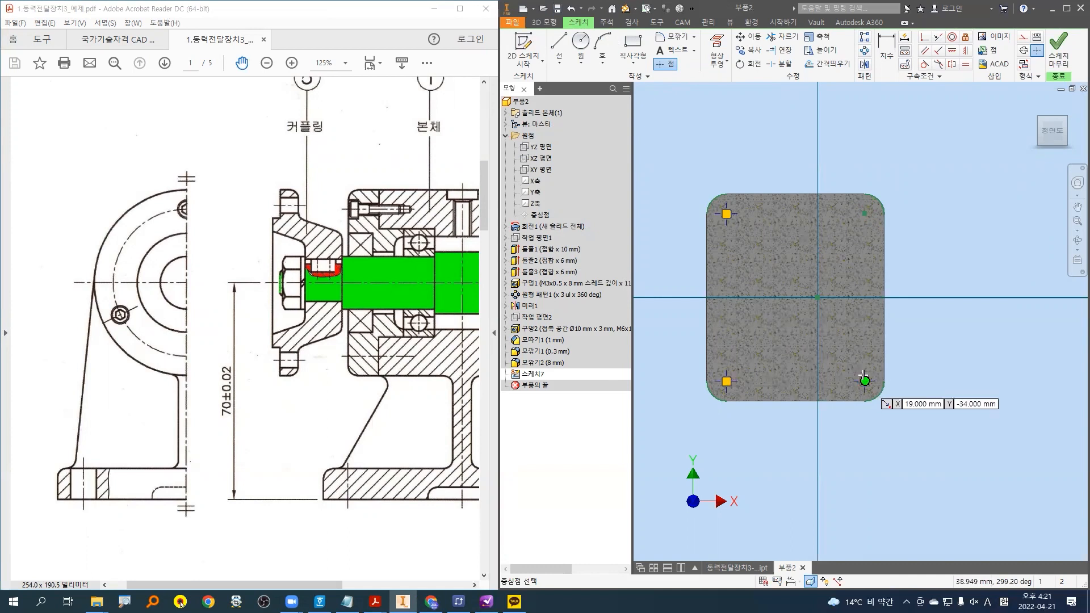
pyautogui.click(864, 213)
pyautogui.press('Escape')
# - Check the four hole centre points on the base plate and finish the sketch
pyautogui.moveTo(880, 284)
pyautogui.keyDown('shift'); pyautogui.mouseDown(button='middle')
pyautogui.moveTo(946, 263)
pyautogui.moveTo(936, 245)
pyautogui.mouseUp(button='middle'); pyautogui.keyUp('shift')
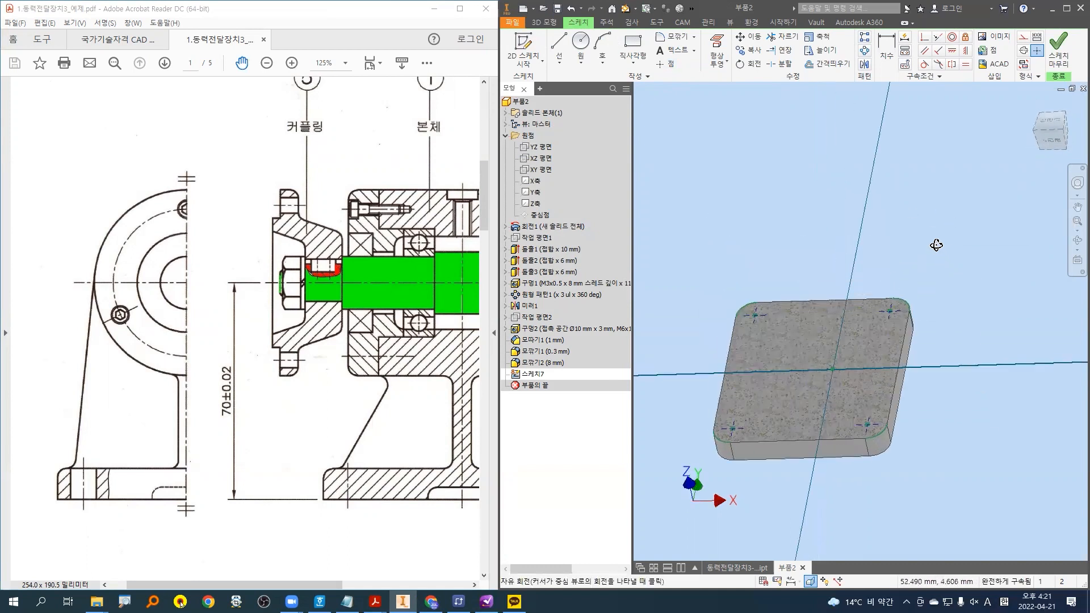
pyautogui.scroll(-4, 769, 426)
pyautogui.moveTo(706, 398); pyautogui.dragTo(713, 388)
pyautogui.moveTo(952, 377); pyautogui.dragTo(954, 374)
pyautogui.moveTo(1030, 179); pyautogui.dragTo(1027, 190)
pyautogui.moveTo(781, 194); pyautogui.dragTo(778, 201)
pyautogui.press('Escape')
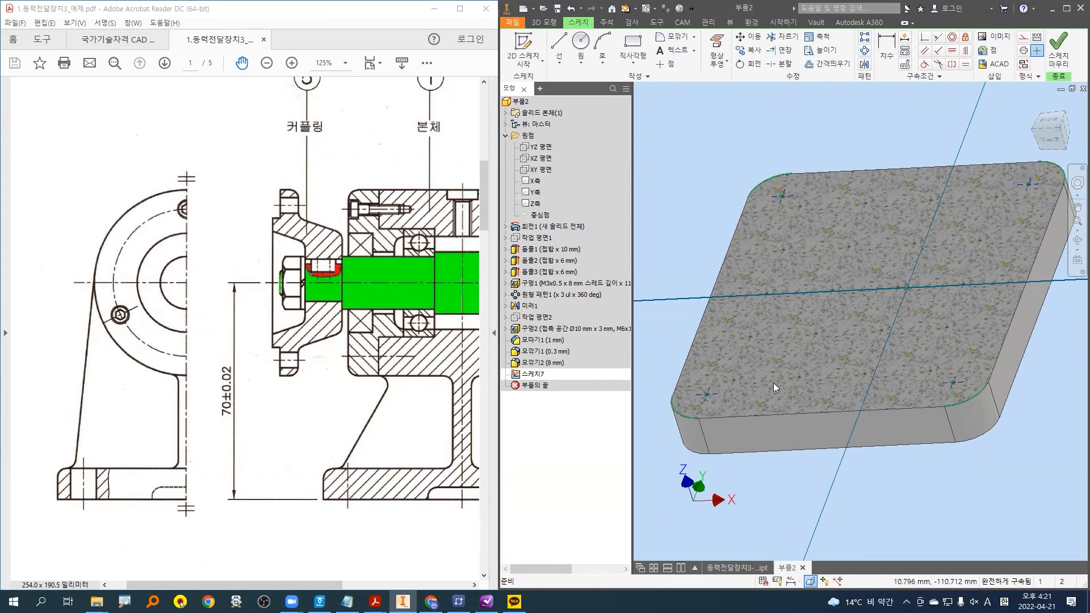
pyautogui.click(1059, 52)
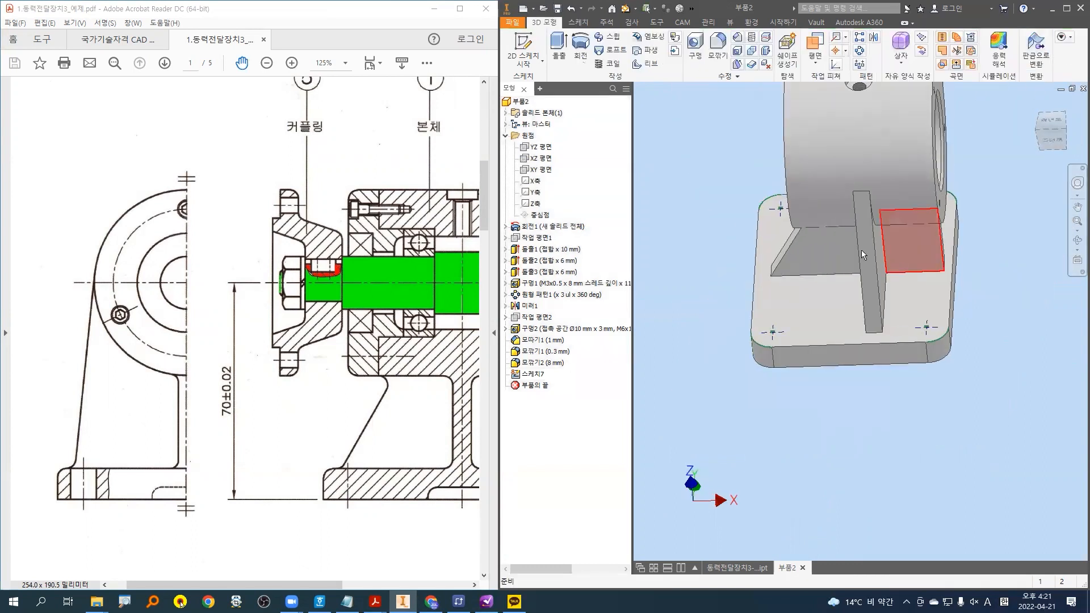
# - Start a Hole feature on the four base sketch points as simple, unthreaded holes without a counterbore
pyautogui.click(692, 50)
pyautogui.moveTo(140, 401); pyautogui.dragTo(176, 401)
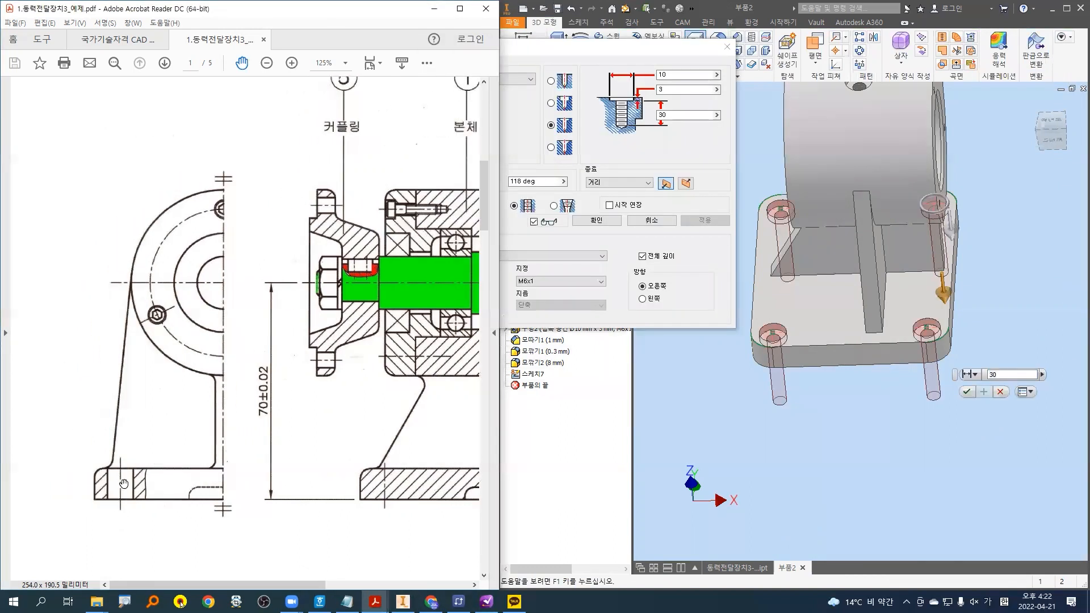
pyautogui.keyDown('ctrl'); pyautogui.scroll(4, 124, 485); pyautogui.keyUp('ctrl')
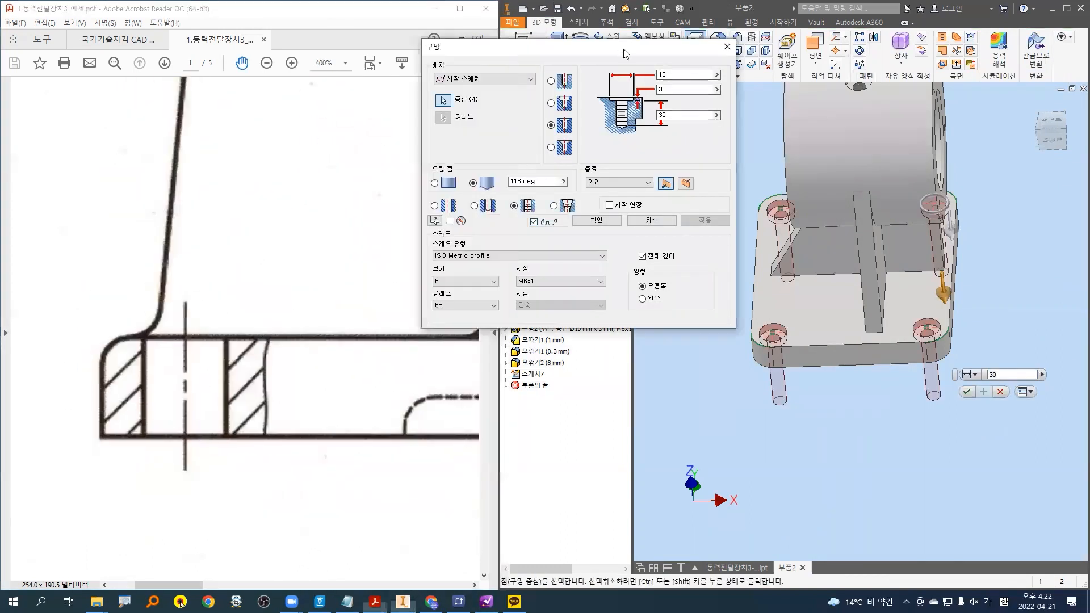
pyautogui.moveTo(627, 37); pyautogui.dragTo(686, 57)
pyautogui.click(492, 225)
pyautogui.moveTo(640, 125)
pyautogui.mouseDown()
pyautogui.moveTo(621, 169)
pyautogui.moveTo(636, 100)
pyautogui.moveTo(635, 180)
pyautogui.mouseUp()
pyautogui.press('Escape')
pyautogui.click(611, 100)
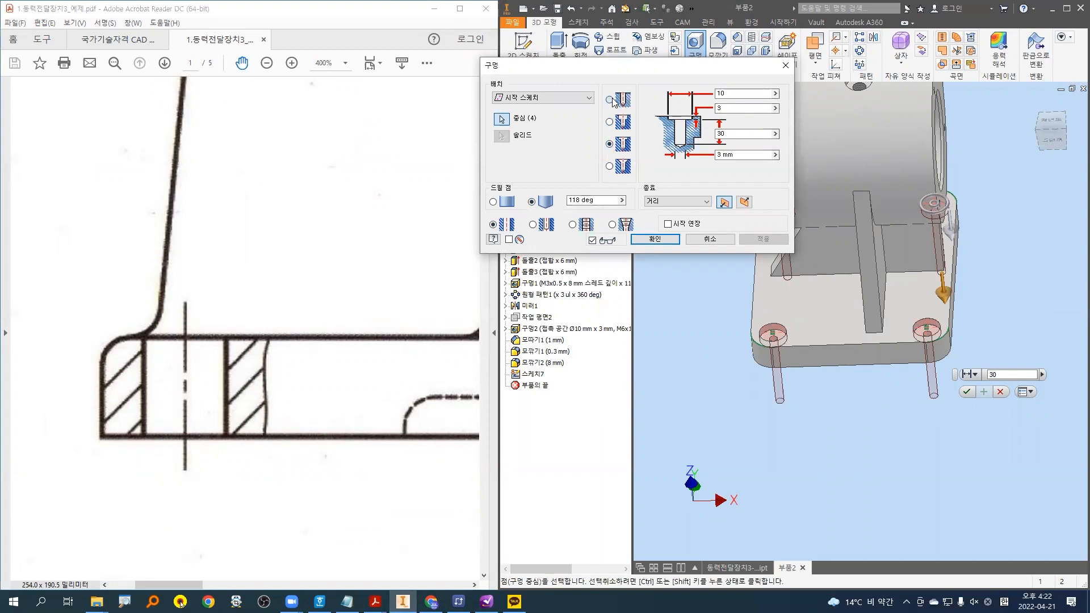
pyautogui.moveTo(659, 108)
pyautogui.mouseDown()
pyautogui.moveTo(695, 177)
pyautogui.moveTo(667, 99)
pyautogui.mouseUp()
pyautogui.press('Escape')
# - Check the base bolt hole's width in the assembly drawing and set the hole diameter to 8 mm
pyautogui.moveTo(160, 373)
pyautogui.mouseDown()
pyautogui.moveTo(152, 395)
pyautogui.moveTo(220, 386)
pyautogui.moveTo(203, 407)
pyautogui.mouseUp()
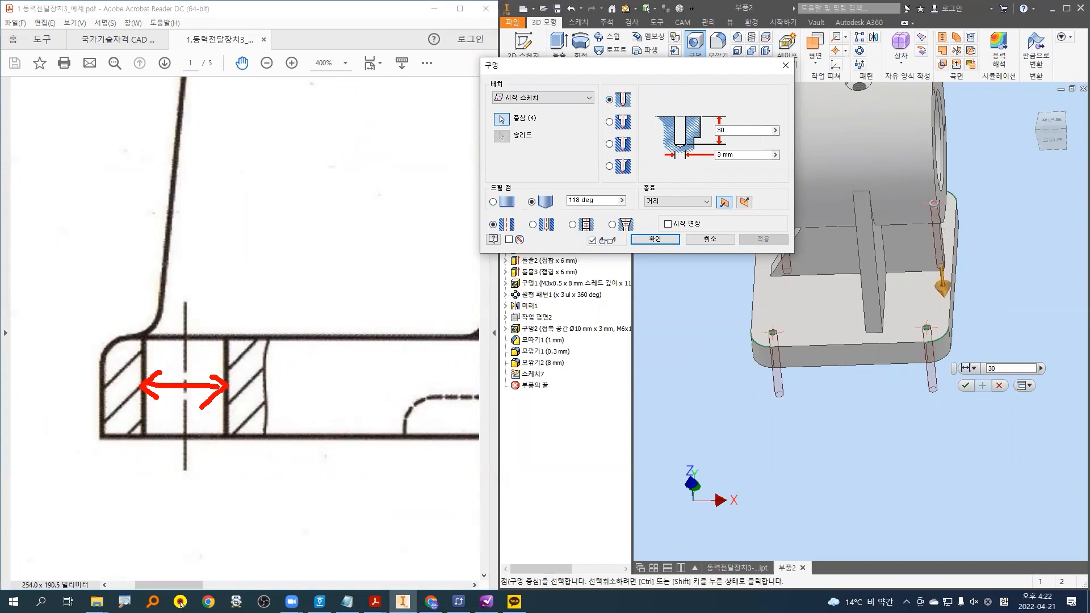
pyautogui.press('Escape')
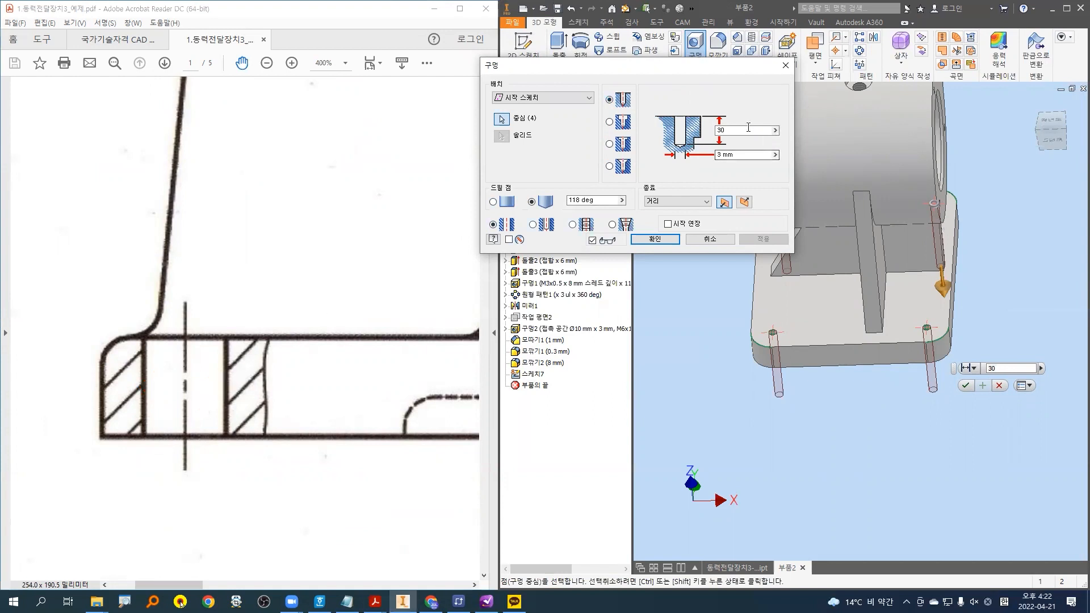
pyautogui.press('Tab')
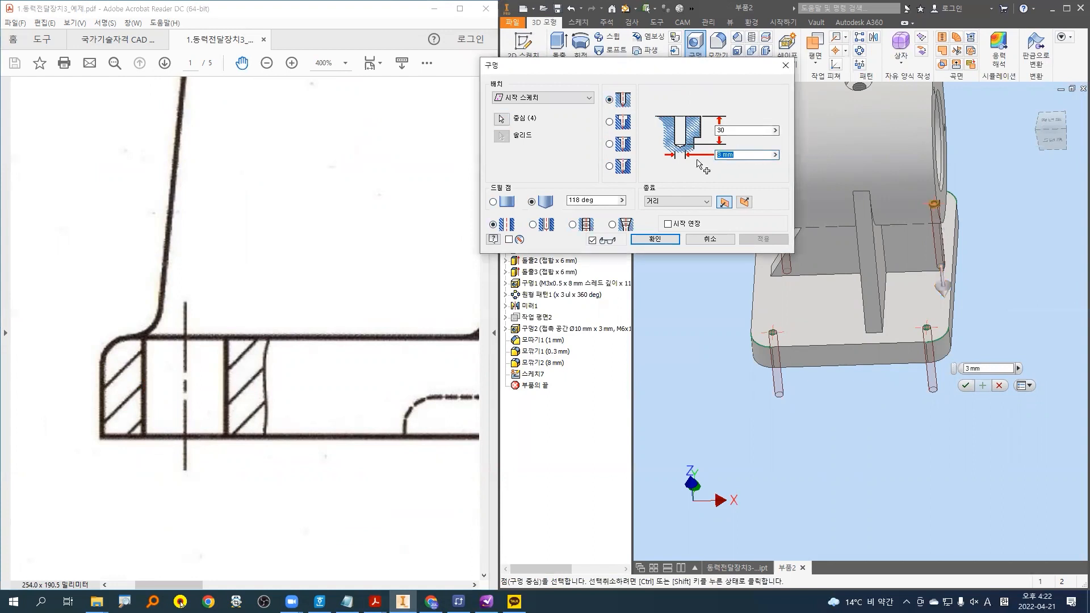
pyautogui.write('8')
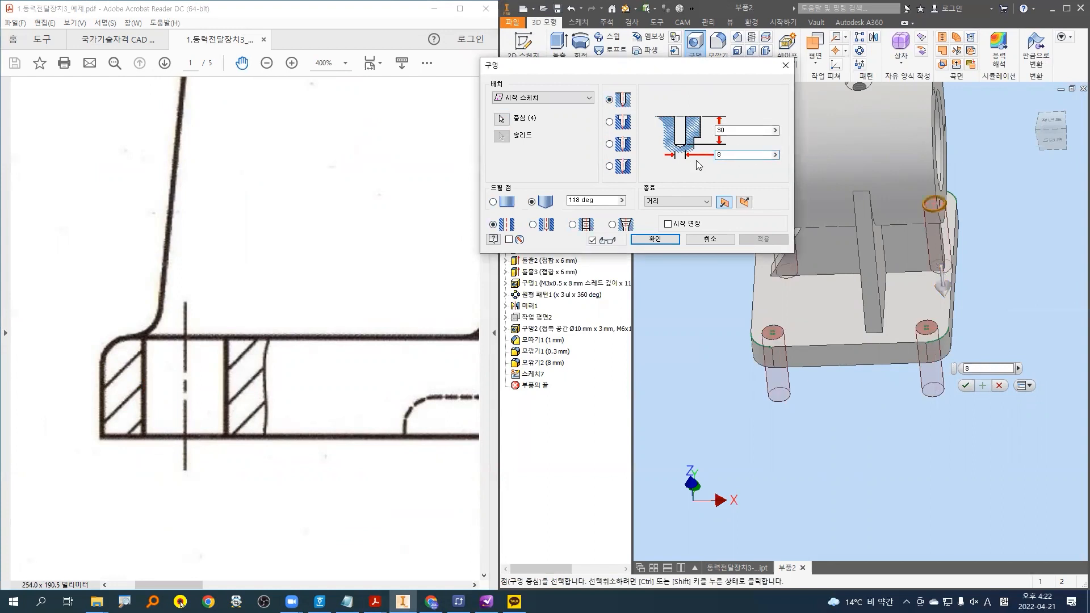
# - Set the four 8 mm base holes to go through all and complete the Hole feature
pyautogui.click(666, 203)
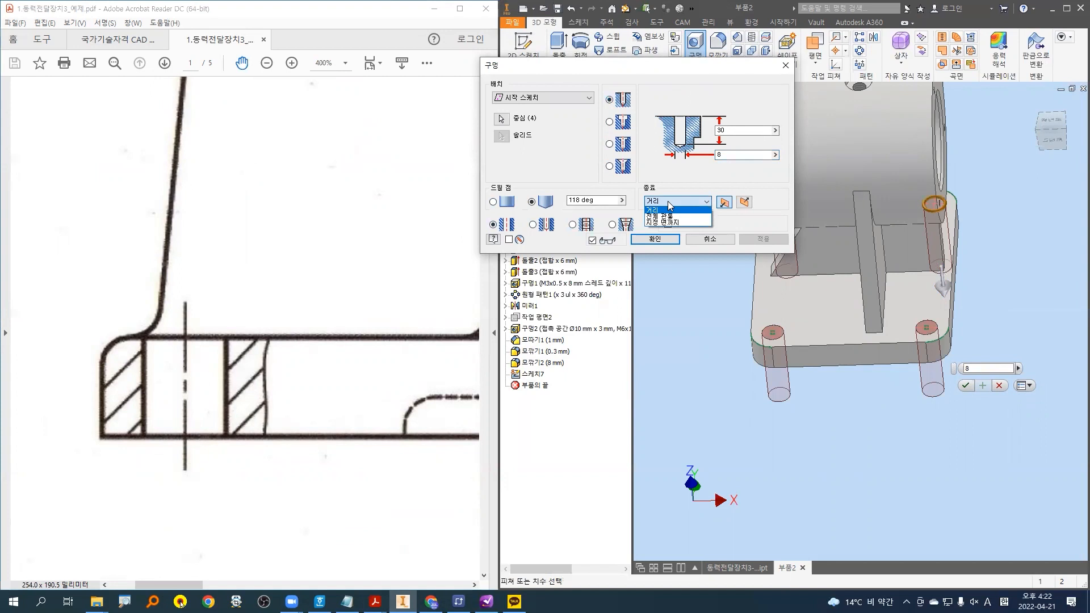
pyautogui.click(671, 217)
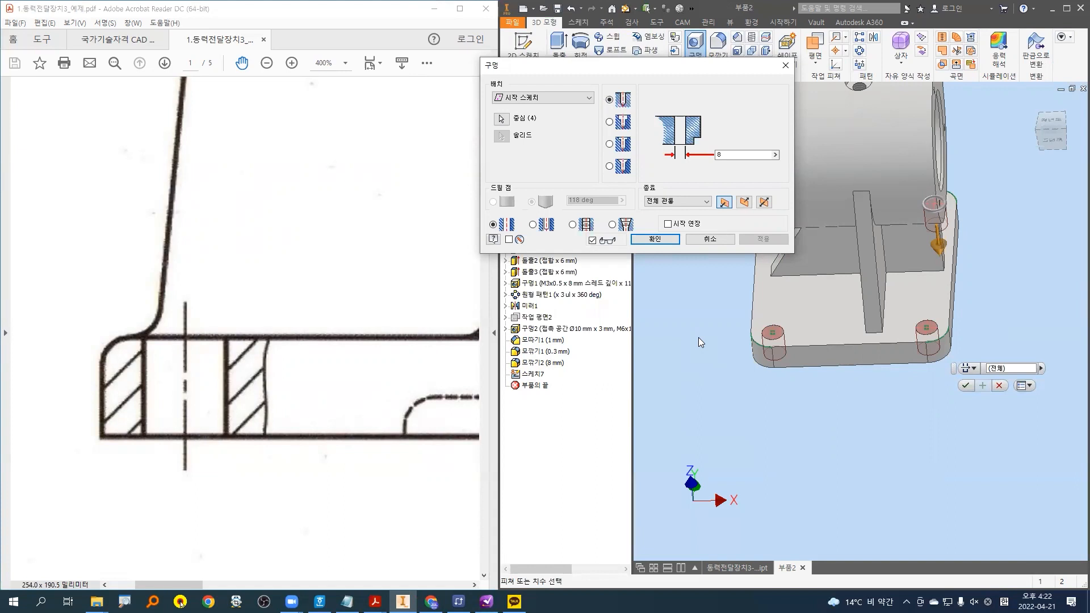
pyautogui.click(655, 239)
pyautogui.keyDown('shift'); pyautogui.moveTo(808, 427); pyautogui.dragTo(831, 425, button='middle'); pyautogui.keyUp('shift')
# - Examine the shallow recess under the base plate in the assembly drawing's side and section views
pyautogui.moveTo(404, 434)
pyautogui.mouseDown()
pyautogui.moveTo(238, 413)
pyautogui.moveTo(239, 400)
pyautogui.moveTo(398, 372)
pyautogui.mouseUp()
pyautogui.press('Escape')
pyautogui.click(323, 421)
pyautogui.keyDown('ctrl'); pyautogui.scroll(-4, 323, 421); pyautogui.keyUp('ctrl')
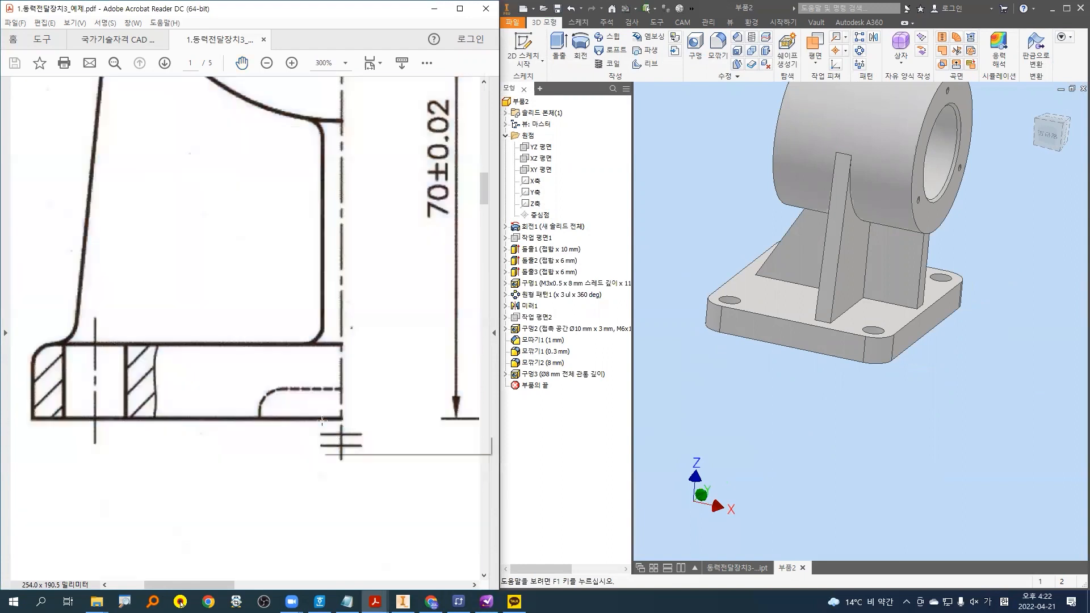
pyautogui.moveTo(240, 414); pyautogui.dragTo(360, 440)
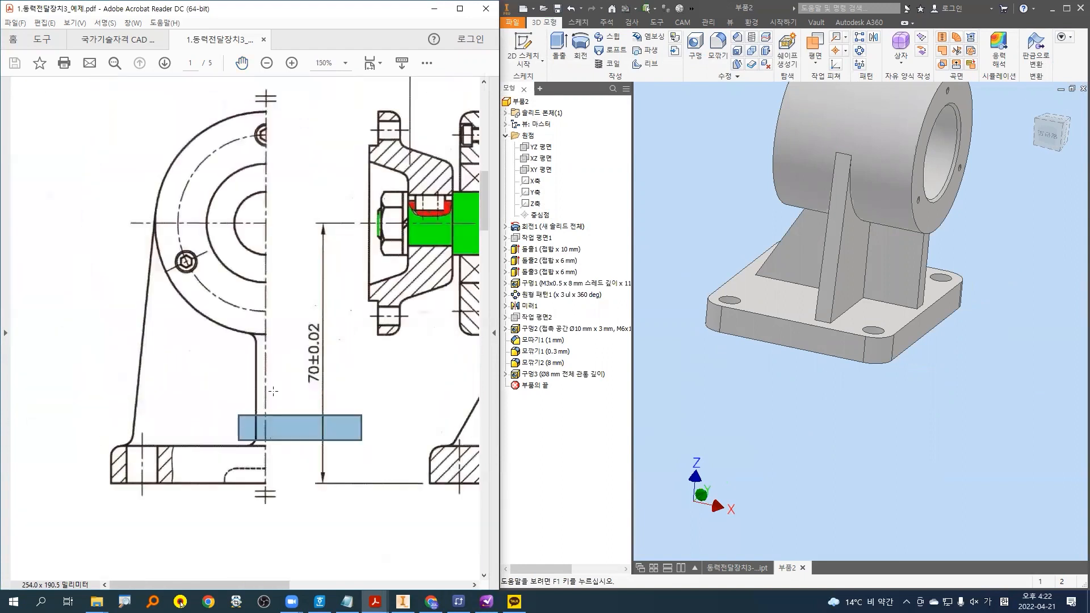
pyautogui.click(270, 392)
pyautogui.click(271, 391)
pyautogui.click(242, 63)
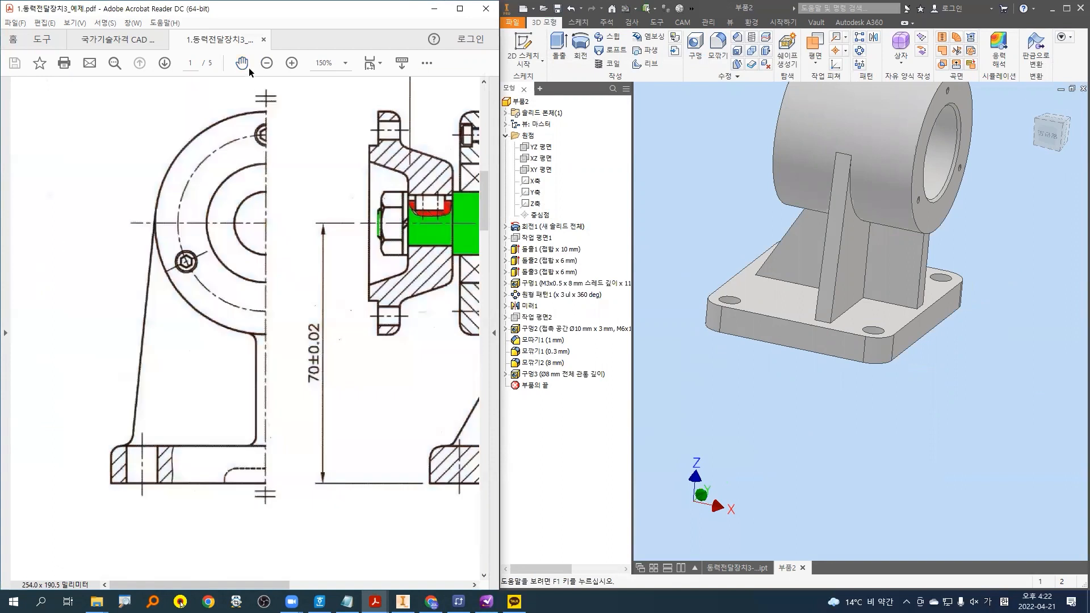
pyautogui.moveTo(400, 242); pyautogui.dragTo(249, 242)
pyautogui.keyDown('ctrl'); pyautogui.scroll(-1, 249, 242); pyautogui.keyUp('ctrl')
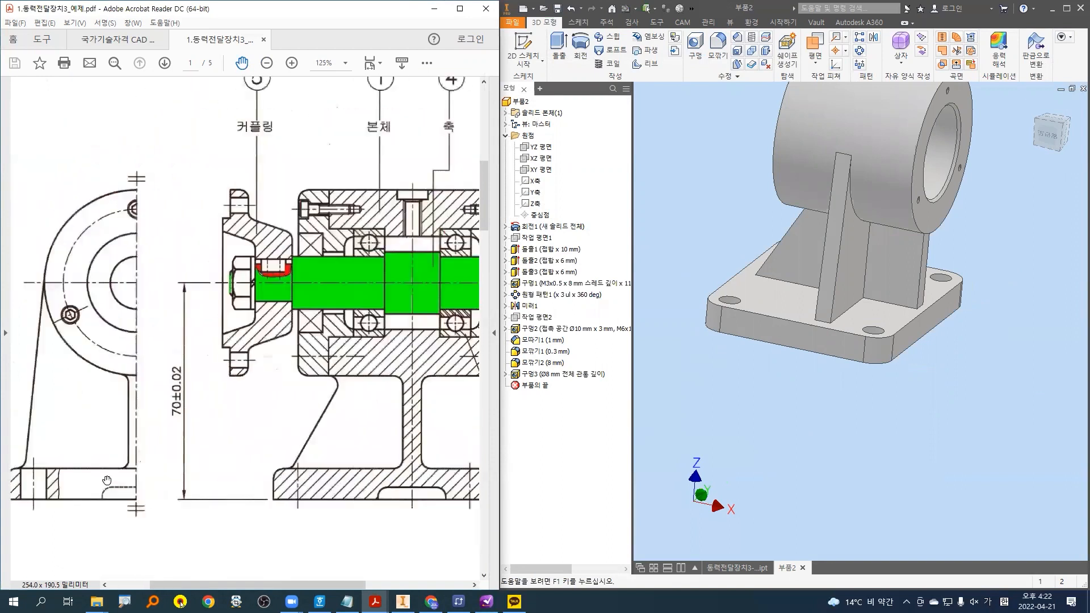
pyautogui.moveTo(105, 486); pyautogui.dragTo(132, 483)
pyautogui.moveTo(380, 489)
pyautogui.mouseDown()
pyautogui.moveTo(446, 488)
pyautogui.moveTo(444, 504)
pyautogui.mouseUp()
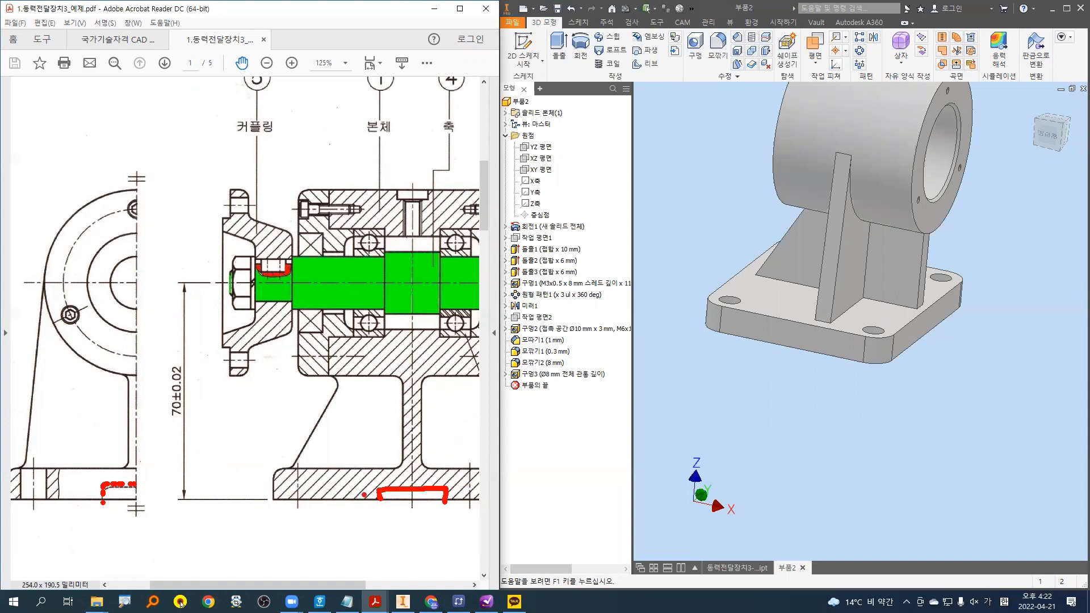
pyautogui.press('Escape')
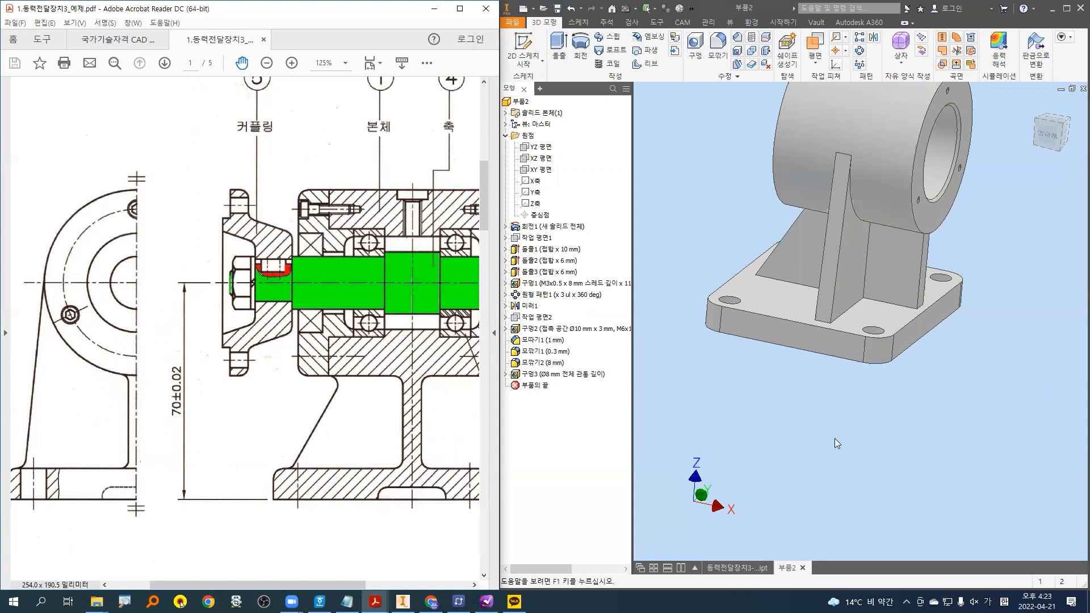
# - Start a new 2D sketch on the underside face of the base plate
pyautogui.scroll(3, 821, 421)
pyautogui.keyDown('shift'); pyautogui.moveTo(840, 426); pyautogui.dragTo(863, 514, button='middle'); pyautogui.keyUp('shift')
pyautogui.click(832, 339)
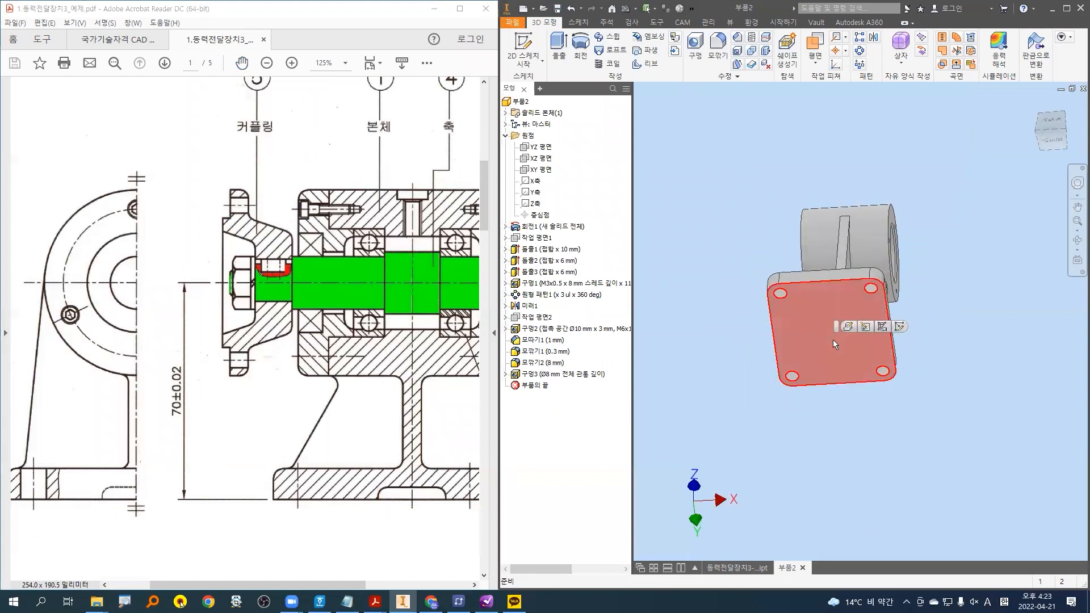
pyautogui.click(528, 45)
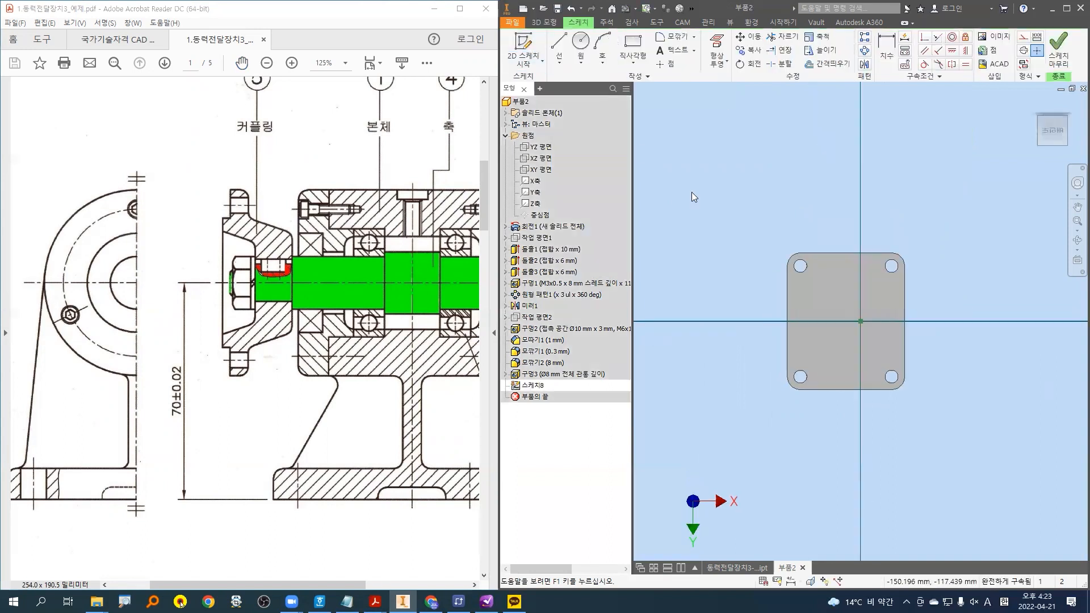
# - Draw a two-point centre rectangle of 22 by 22 mm at the sketch origin on the base underside and finish the sketch
pyautogui.scroll(3, 863, 265)
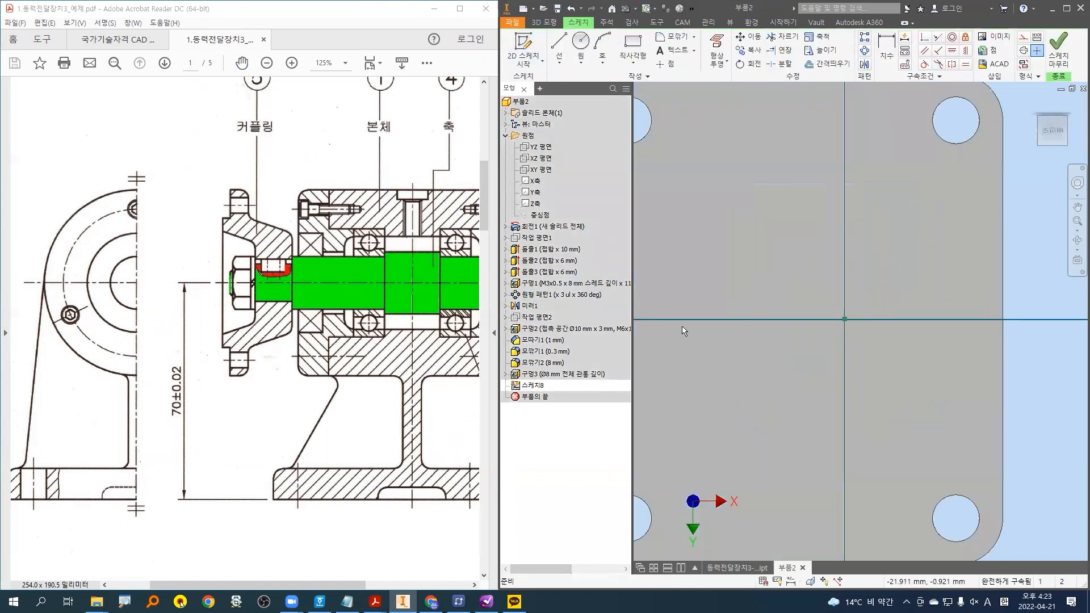
pyautogui.click(639, 60)
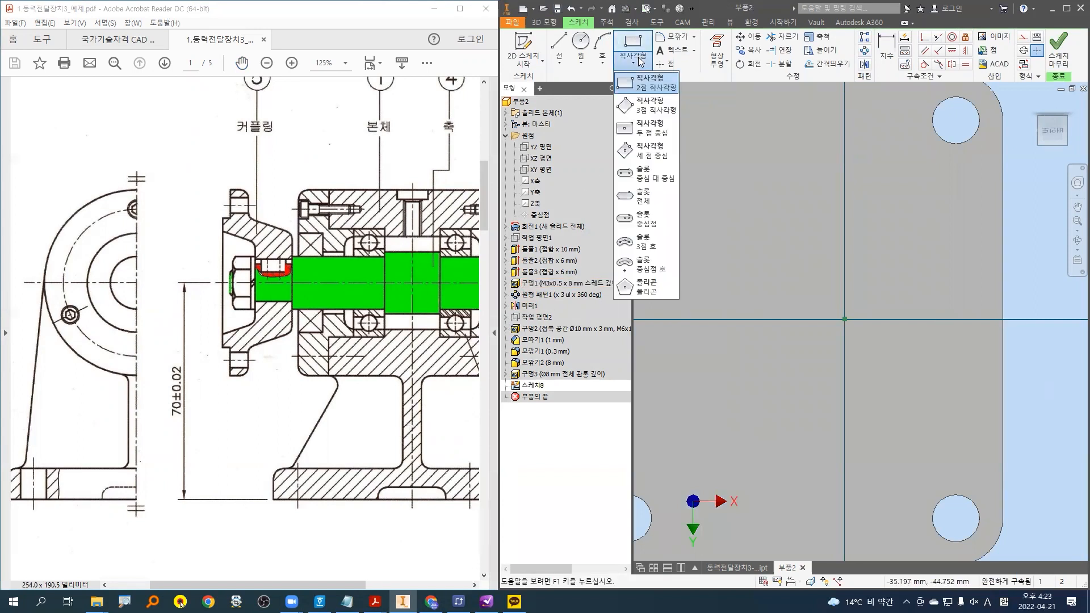
pyautogui.click(650, 133)
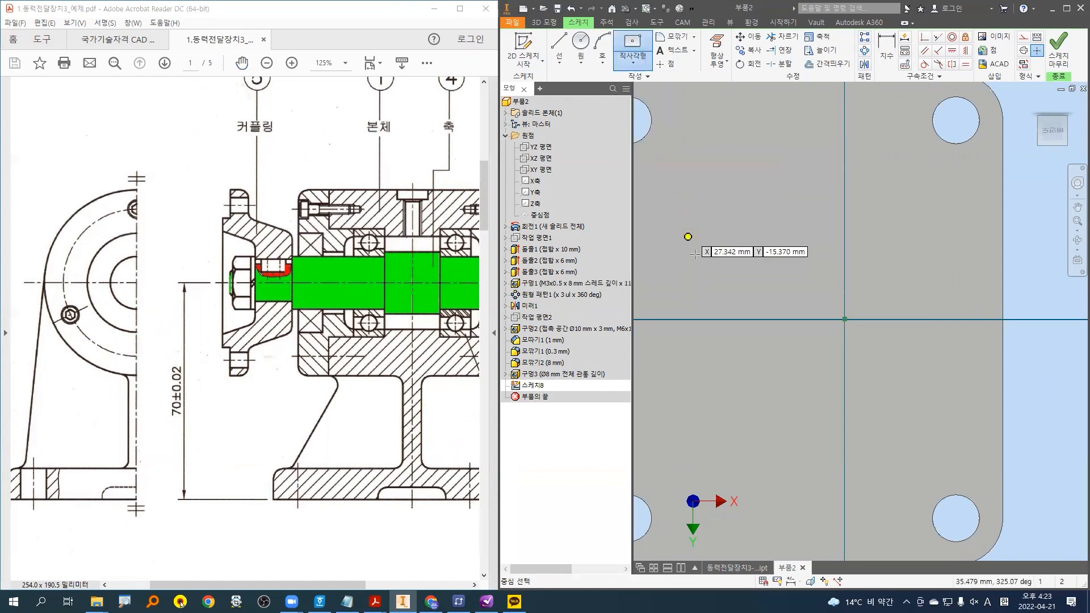
pyautogui.click(844, 318)
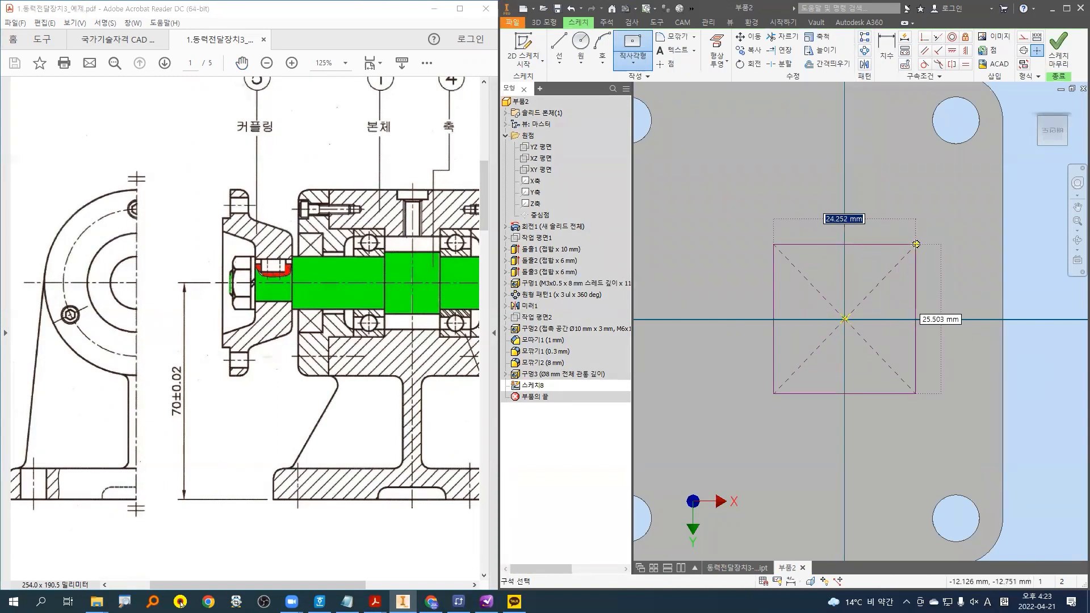
pyautogui.moveTo(379, 495); pyautogui.dragTo(444, 499)
pyautogui.moveTo(105, 493); pyautogui.dragTo(130, 494)
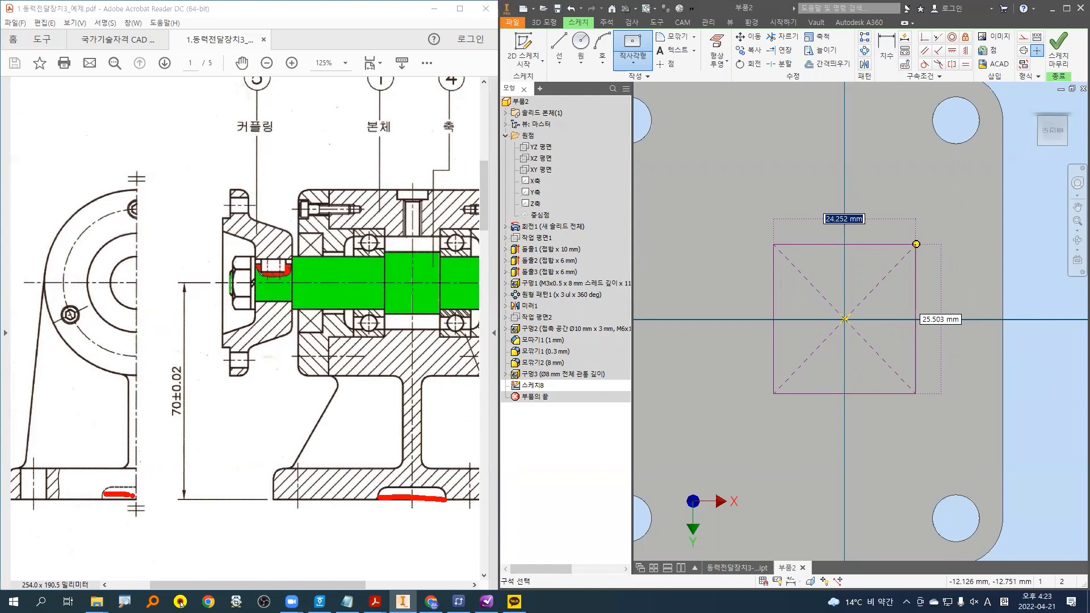
pyautogui.moveTo(128, 454); pyautogui.dragTo(104, 484)
pyautogui.moveTo(133, 465); pyautogui.dragTo(117, 487)
pyautogui.moveTo(400, 513)
pyautogui.mouseDown()
pyautogui.moveTo(426, 537)
pyautogui.moveTo(446, 530)
pyautogui.mouseUp()
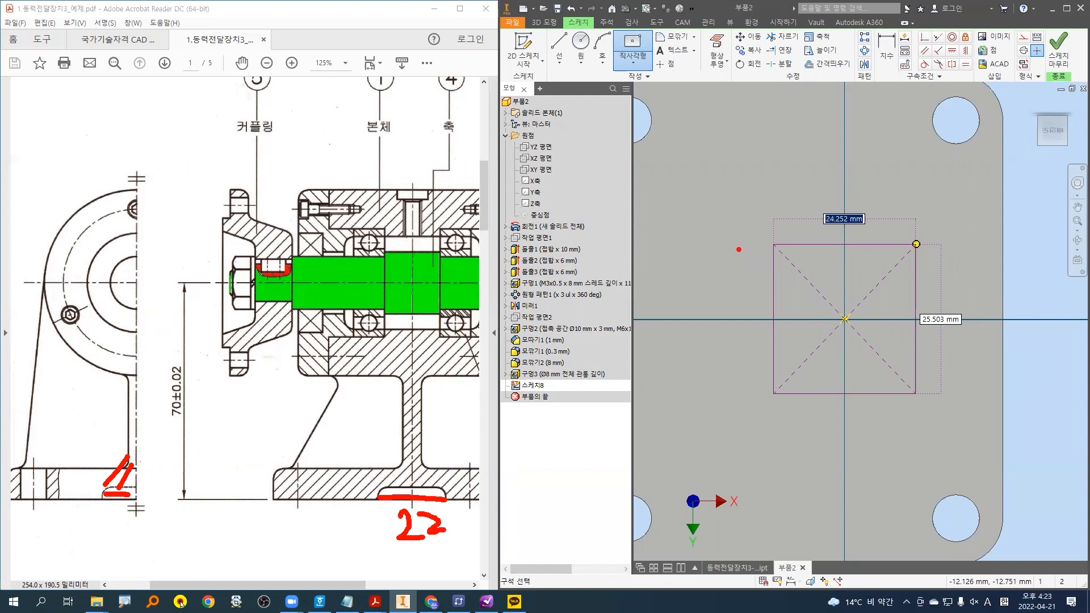
pyautogui.press('Escape')
pyautogui.write('22')
pyautogui.press('Tab')
pyautogui.write('2')
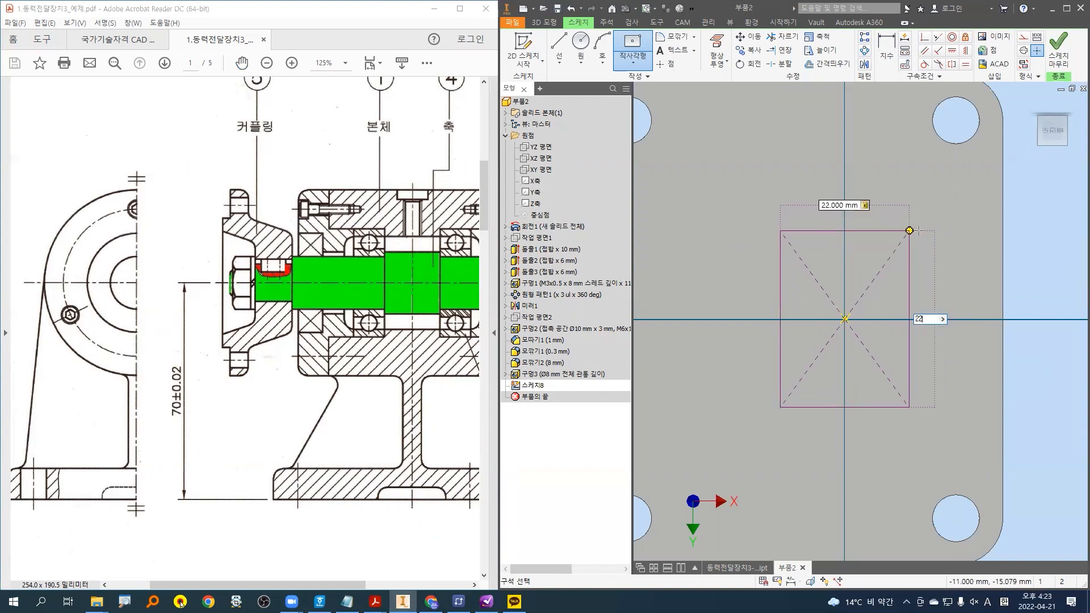
pyautogui.write('2')
pyautogui.press('Return')
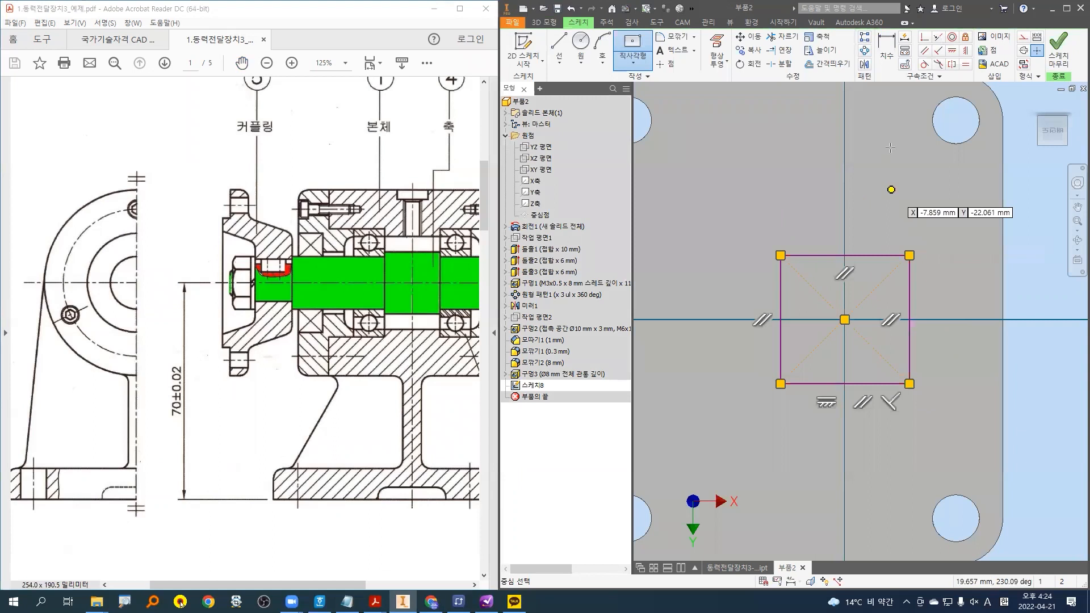
pyautogui.click(1063, 53)
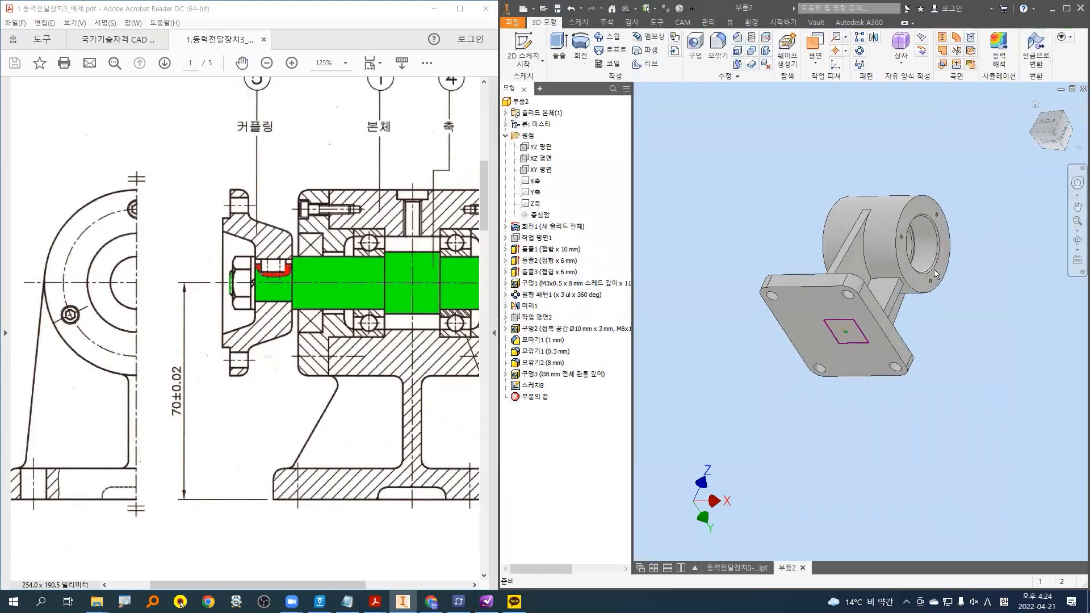
# - Extrude the square profile as a 4 mm deep cut into the underside of the base plate
pyautogui.scroll(-5, 859, 304)
pyautogui.press('e')
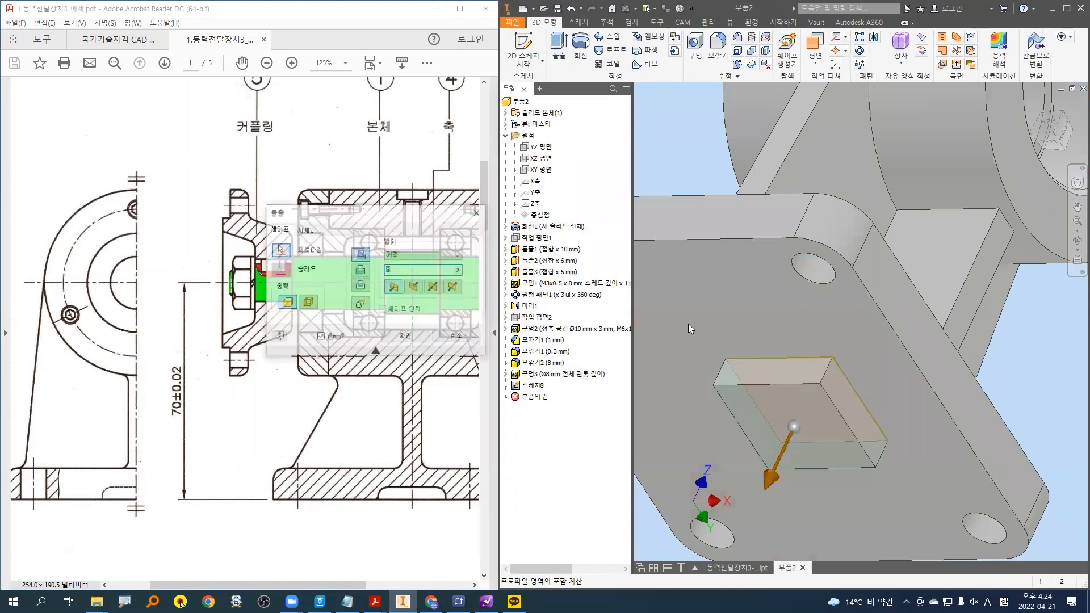
pyautogui.click(361, 269)
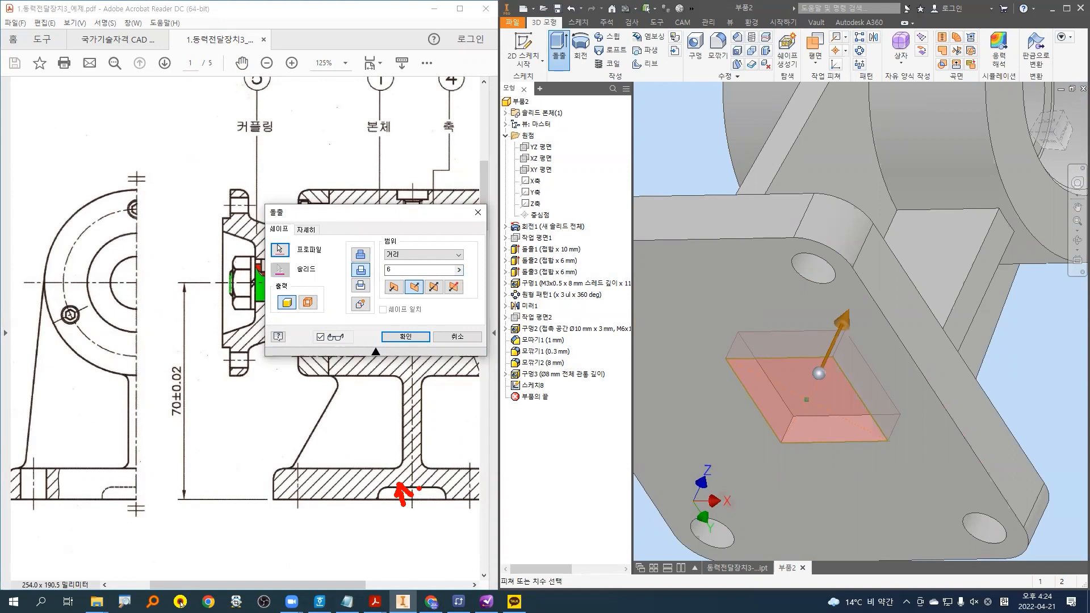
pyautogui.press('Escape')
pyautogui.moveTo(420, 268); pyautogui.dragTo(376, 274)
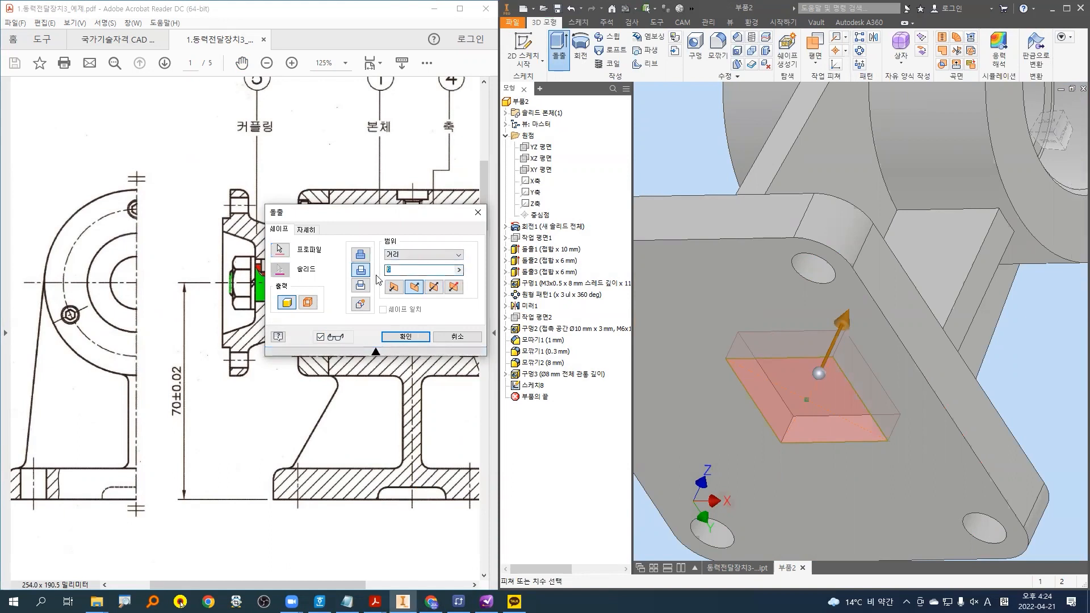
pyautogui.press('Return')
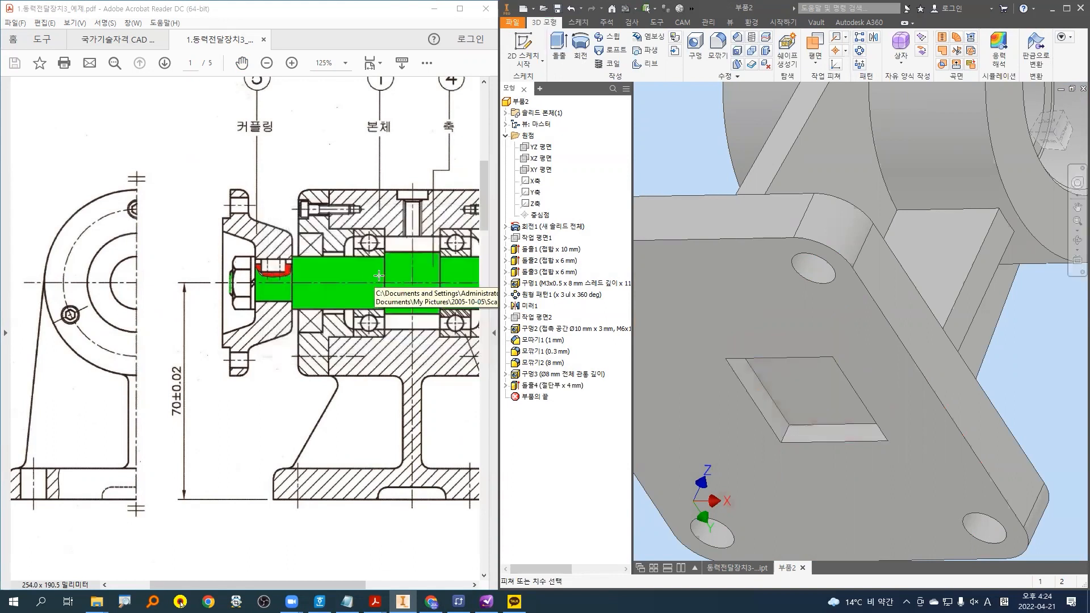
# - Inspect the square recess on the underside of the base plate
pyautogui.scroll(-3, 766, 412)
pyautogui.hotkey('ctrl', '2')
pyautogui.moveTo(794, 435)
pyautogui.mouseDown()
pyautogui.moveTo(736, 412)
pyautogui.moveTo(818, 379)
pyautogui.moveTo(792, 436)
pyautogui.mouseUp()
pyautogui.scroll(1, 775, 420)
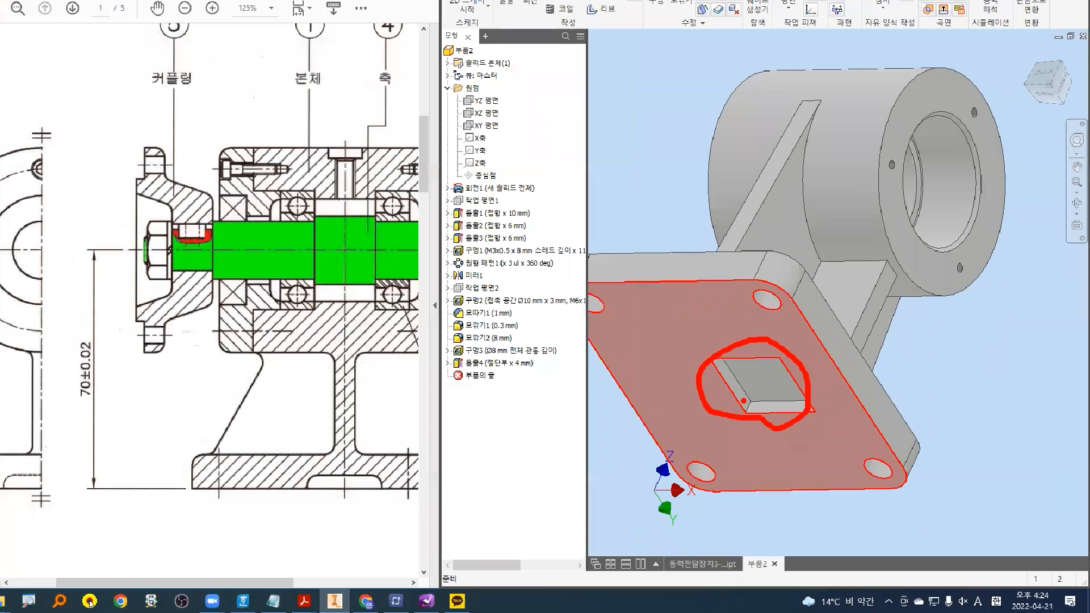
pyautogui.moveTo(447, 212); pyautogui.dragTo(495, 234)
pyautogui.press('Escape')
pyautogui.scroll(-3, 883, 395)
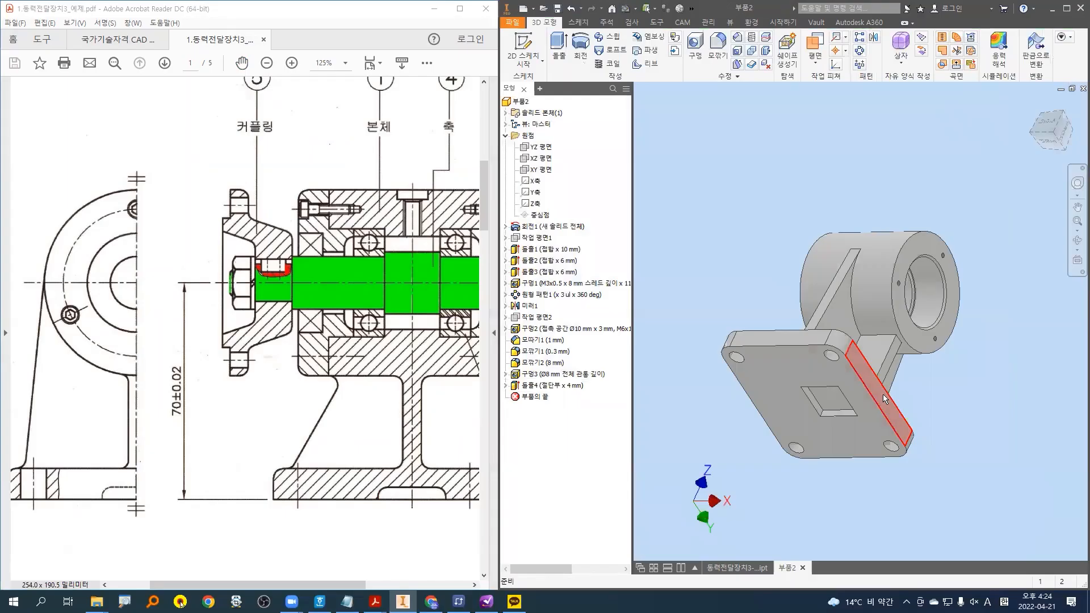
pyautogui.hotkey('ctrl', '2')
pyautogui.moveTo(872, 511)
pyautogui.mouseDown()
pyautogui.moveTo(856, 499)
pyautogui.moveTo(824, 417)
pyautogui.mouseUp()
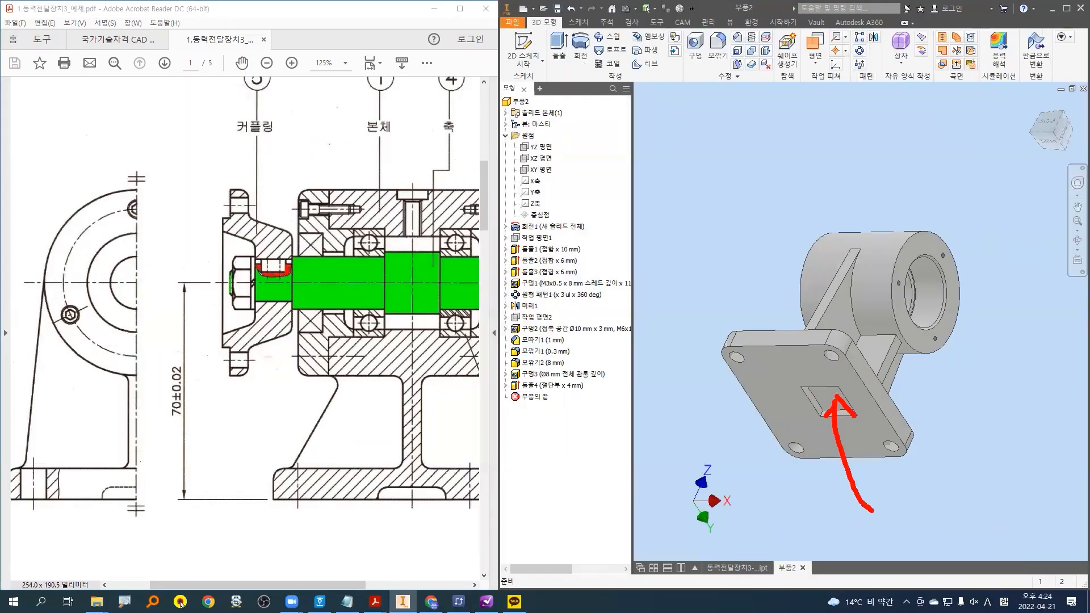
pyautogui.press('Escape')
pyautogui.scroll(-3, 890, 393)
pyautogui.moveTo(892, 382)
pyautogui.keyDown('shift'); pyautogui.mouseDown(button='middle')
pyautogui.moveTo(919, 421)
pyautogui.moveTo(905, 443)
pyautogui.mouseUp(button='middle'); pyautogui.keyUp('shift')
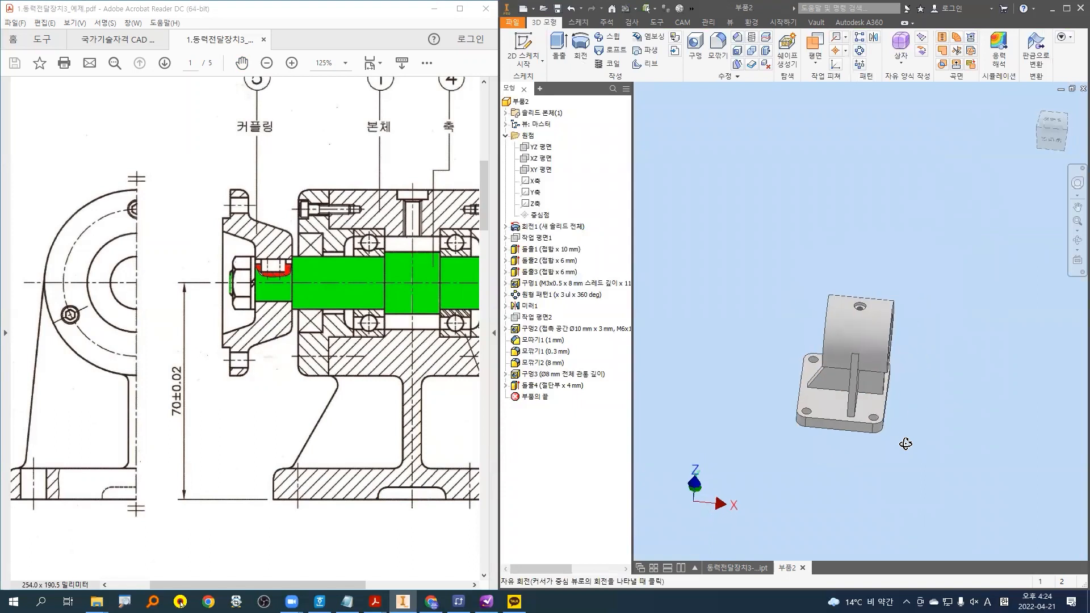
# - Review the whole body in the home view, checking the cylinder, ribs and base bolt holes
pyautogui.press('F6')
pyautogui.hotkey('ctrl', '2')
pyautogui.moveTo(734, 283)
pyautogui.mouseDown()
pyautogui.moveTo(514, 517)
pyautogui.moveTo(1084, 363)
pyautogui.moveTo(817, 261)
pyautogui.moveTo(658, 314)
pyautogui.mouseUp()
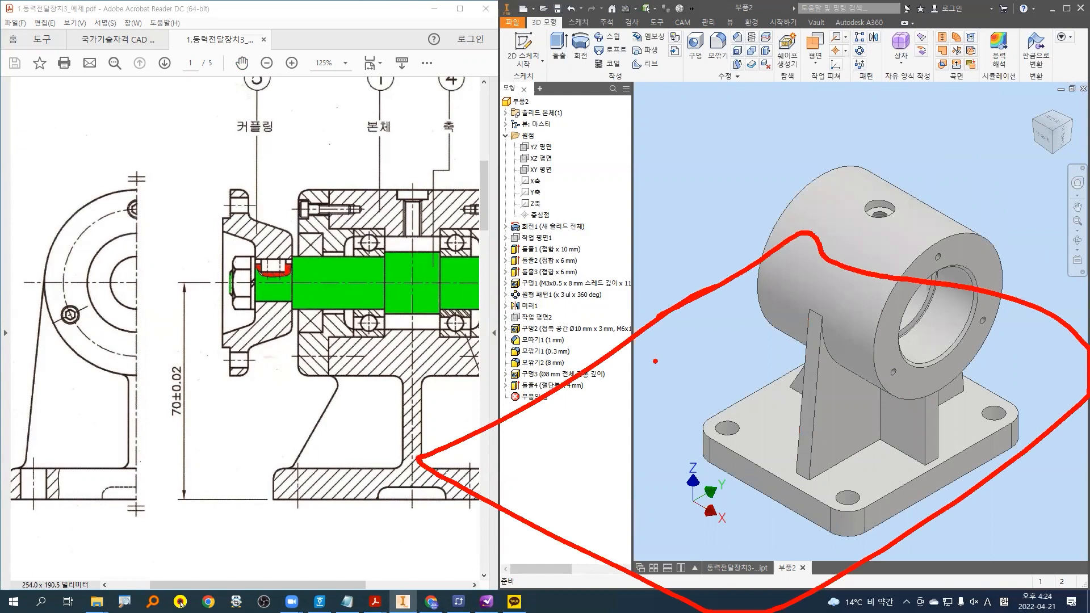
pyautogui.moveTo(780, 215)
pyautogui.mouseDown()
pyautogui.moveTo(806, 315)
pyautogui.moveTo(802, 375)
pyautogui.mouseUp()
pyautogui.moveTo(784, 339)
pyautogui.mouseDown()
pyautogui.moveTo(791, 374)
pyautogui.moveTo(825, 350)
pyautogui.mouseUp()
pyautogui.moveTo(718, 424)
pyautogui.mouseDown()
pyautogui.moveTo(740, 413)
pyautogui.moveTo(720, 475)
pyautogui.mouseUp()
pyautogui.moveTo(851, 476); pyautogui.dragTo(847, 536)
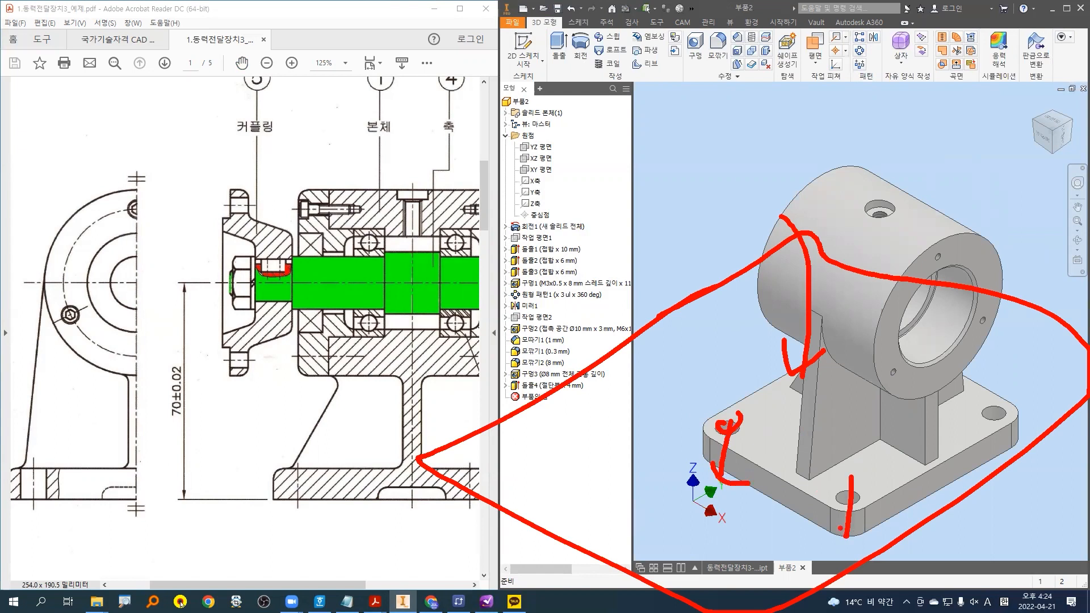
# - Compare the base recess in the drawing's side and section views with the body model from several angles
pyautogui.press('Escape')
pyautogui.moveTo(289, 257)
pyautogui.mouseDown()
pyautogui.moveTo(128, 390)
pyautogui.moveTo(624, 392)
pyautogui.mouseUp()
pyautogui.moveTo(288, 255); pyautogui.dragTo(685, 254)
pyautogui.moveTo(701, 250); pyautogui.dragTo(581, 386)
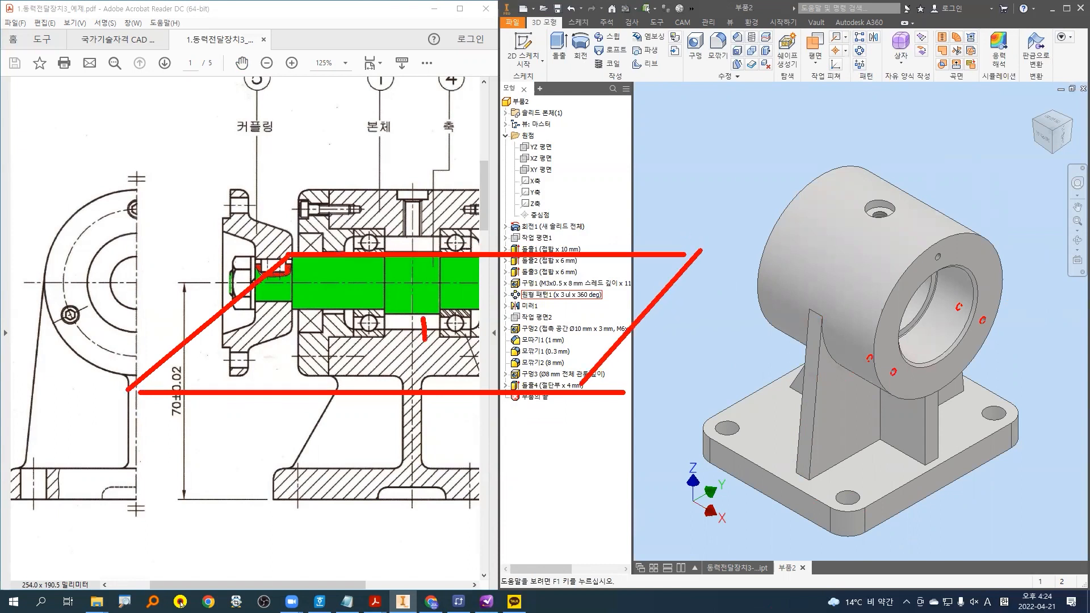
pyautogui.moveTo(424, 321)
pyautogui.mouseDown()
pyautogui.moveTo(480, 290)
pyautogui.moveTo(525, 294)
pyautogui.moveTo(474, 347)
pyautogui.moveTo(424, 341)
pyautogui.mouseUp()
pyautogui.moveTo(892, 434); pyautogui.dragTo(865, 408)
pyautogui.moveTo(487, 103)
pyautogui.mouseDown()
pyautogui.moveTo(438, 250)
pyautogui.moveTo(461, 248)
pyautogui.mouseUp()
pyautogui.moveTo(353, 344)
pyautogui.mouseDown()
pyautogui.moveTo(351, 303)
pyautogui.moveTo(497, 267)
pyautogui.moveTo(592, 368)
pyautogui.moveTo(362, 355)
pyautogui.mouseUp()
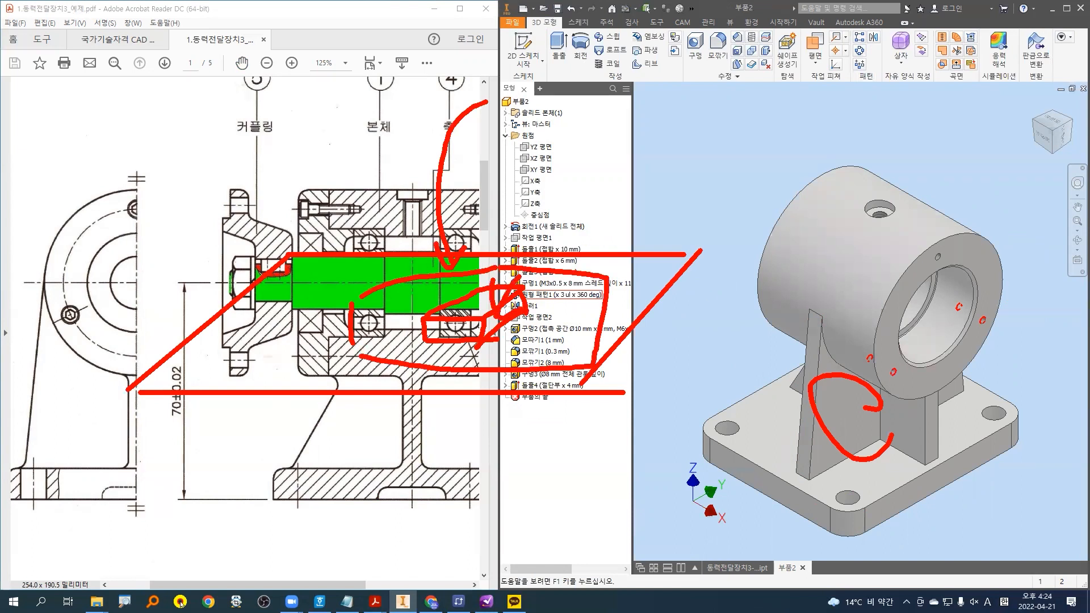
pyautogui.moveTo(379, 492); pyautogui.dragTo(440, 488)
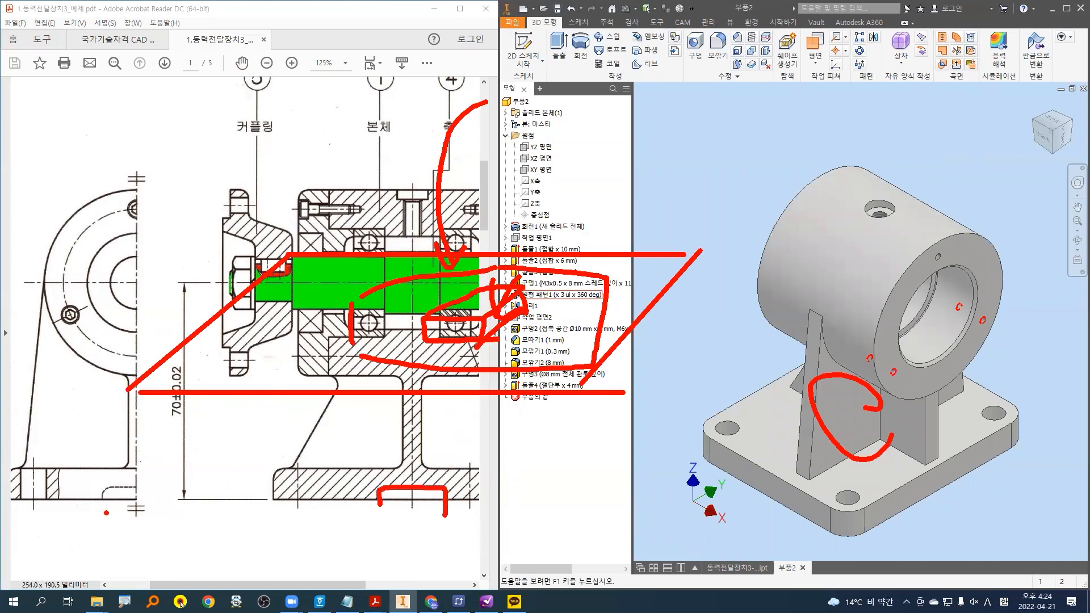
pyautogui.moveTo(104, 489); pyautogui.dragTo(181, 514)
pyautogui.press('Escape')
pyautogui.scroll(-3, 732, 256)
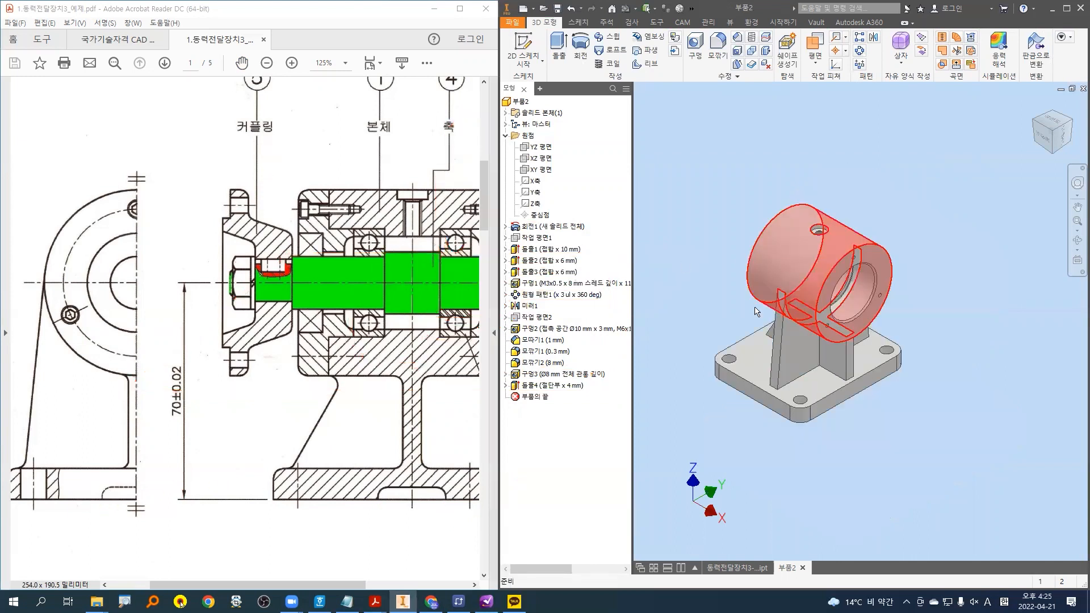
pyautogui.keyDown('shift'); pyautogui.moveTo(827, 392); pyautogui.dragTo(893, 437, button='middle'); pyautogui.keyUp('shift')
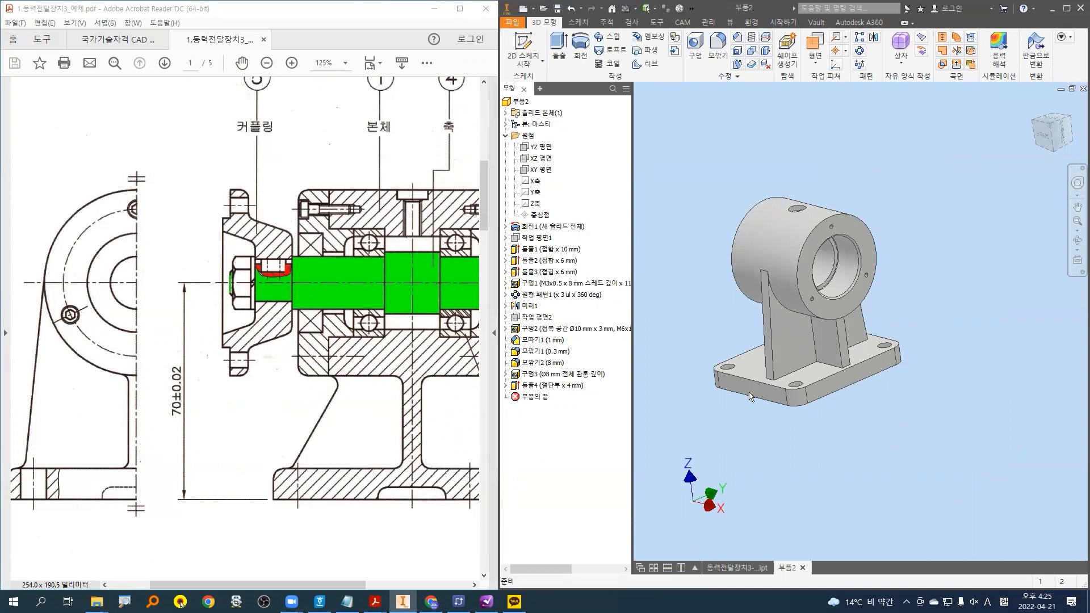
pyautogui.scroll(3, 755, 398)
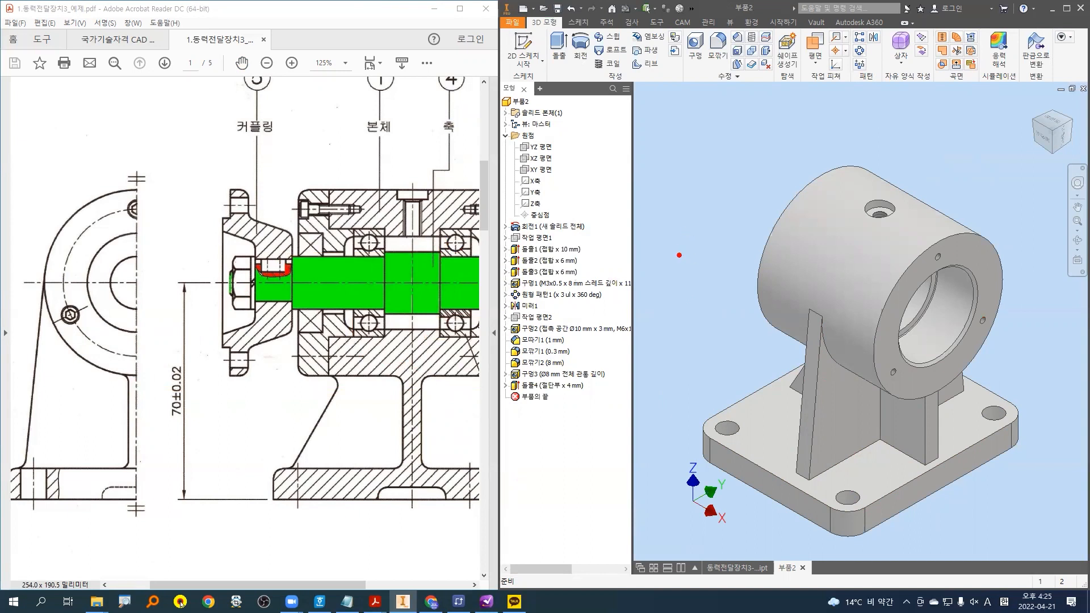
pyautogui.moveTo(692, 145); pyautogui.dragTo(647, 193)
pyautogui.moveTo(647, 143); pyautogui.dragTo(686, 182)
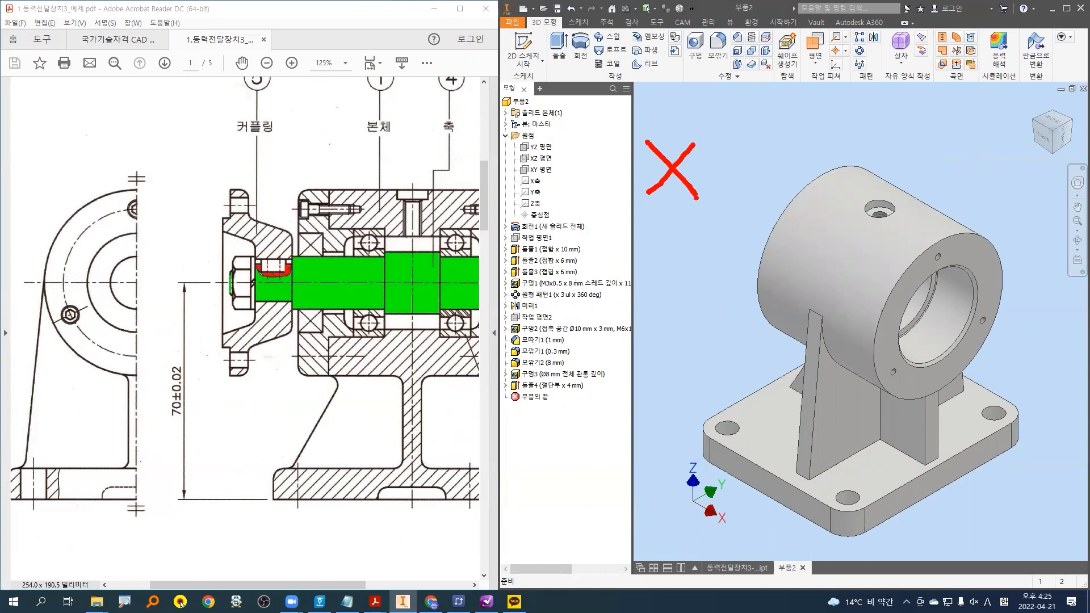
pyautogui.press('Escape')
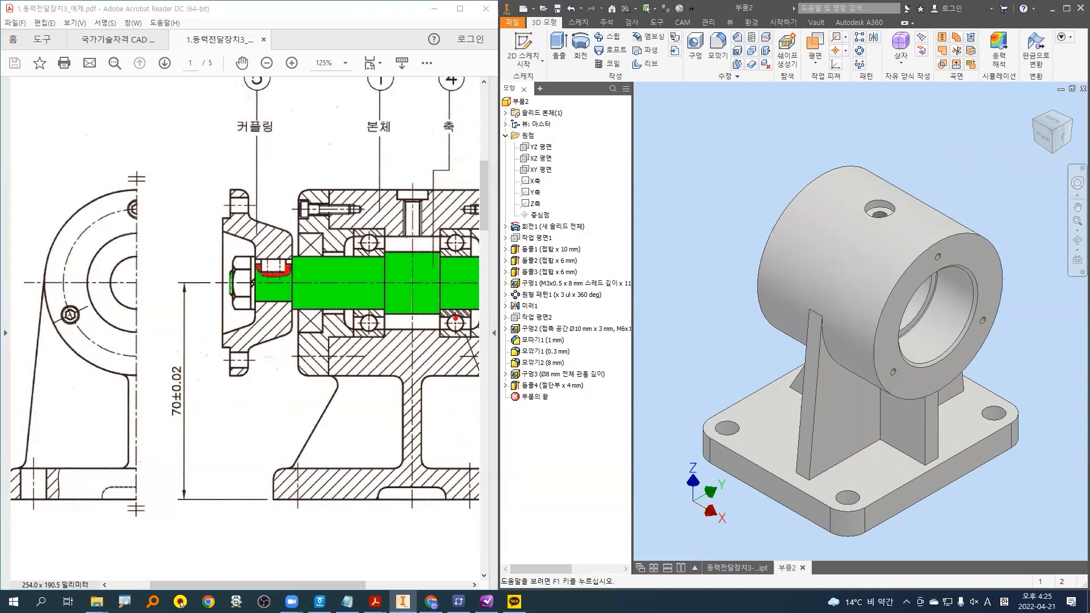
pyautogui.moveTo(561, 154); pyautogui.dragTo(561, 369)
pyautogui.moveTo(599, 153); pyautogui.dragTo(599, 360)
pyautogui.moveTo(59, 188); pyautogui.dragTo(274, 188)
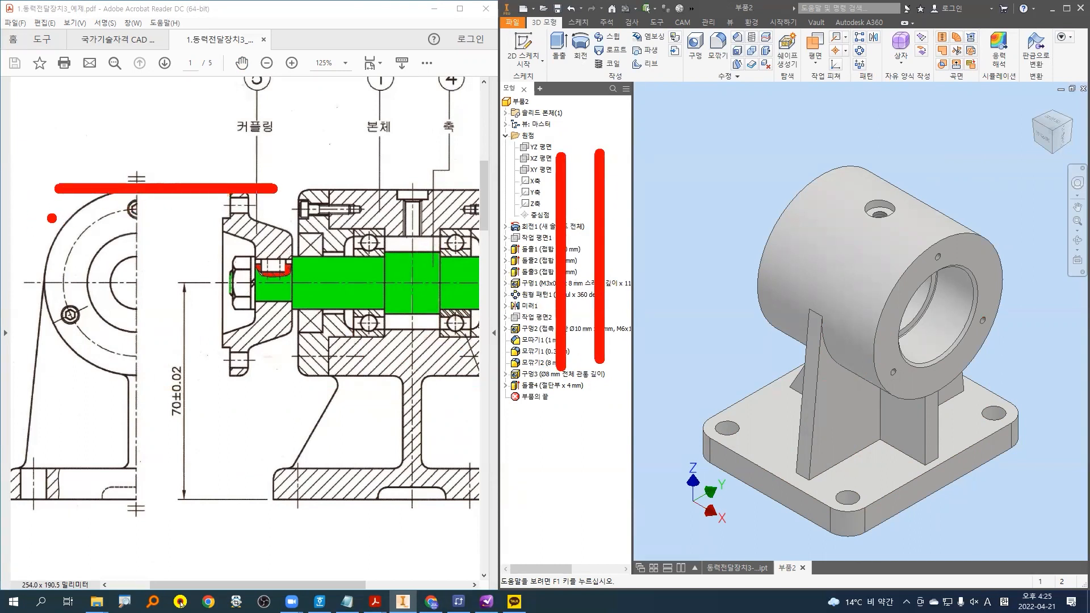
pyautogui.moveTo(50, 218); pyautogui.dragTo(269, 214)
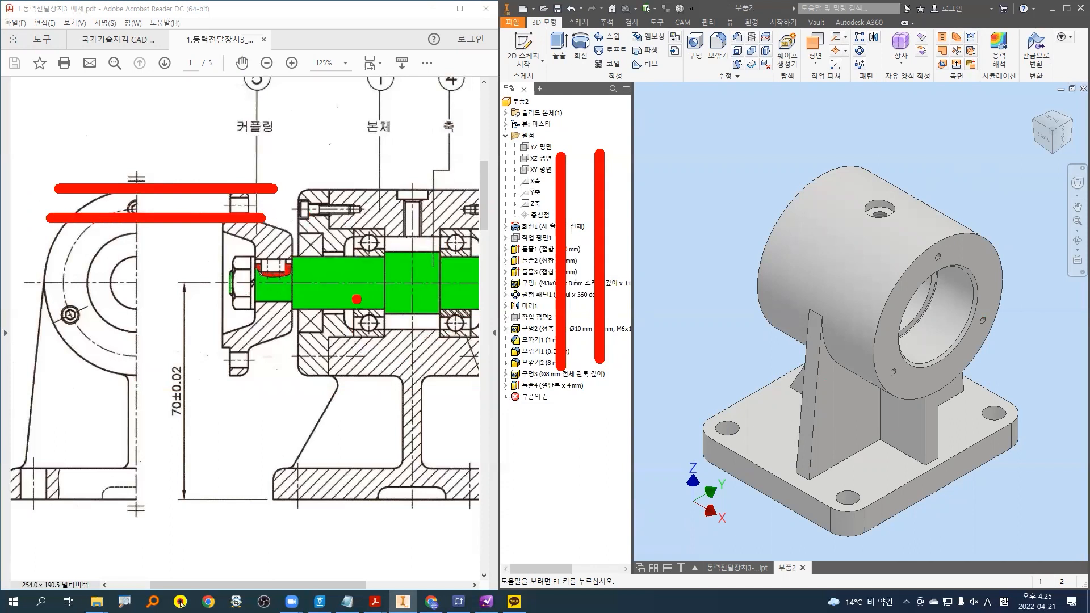
pyautogui.moveTo(647, 99)
pyautogui.mouseDown()
pyautogui.moveTo(766, 188)
pyautogui.moveTo(733, 182)
pyautogui.mouseUp()
pyautogui.moveTo(521, 194)
pyautogui.mouseDown()
pyautogui.moveTo(555, 230)
pyautogui.moveTo(590, 207)
pyautogui.moveTo(624, 206)
pyautogui.mouseUp()
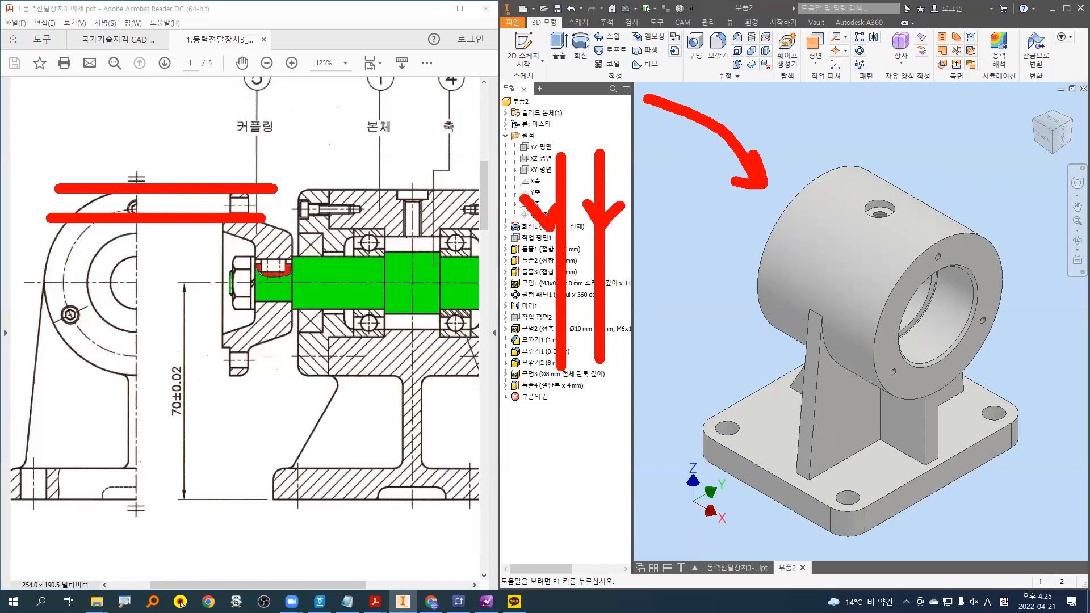
pyautogui.press('Escape')
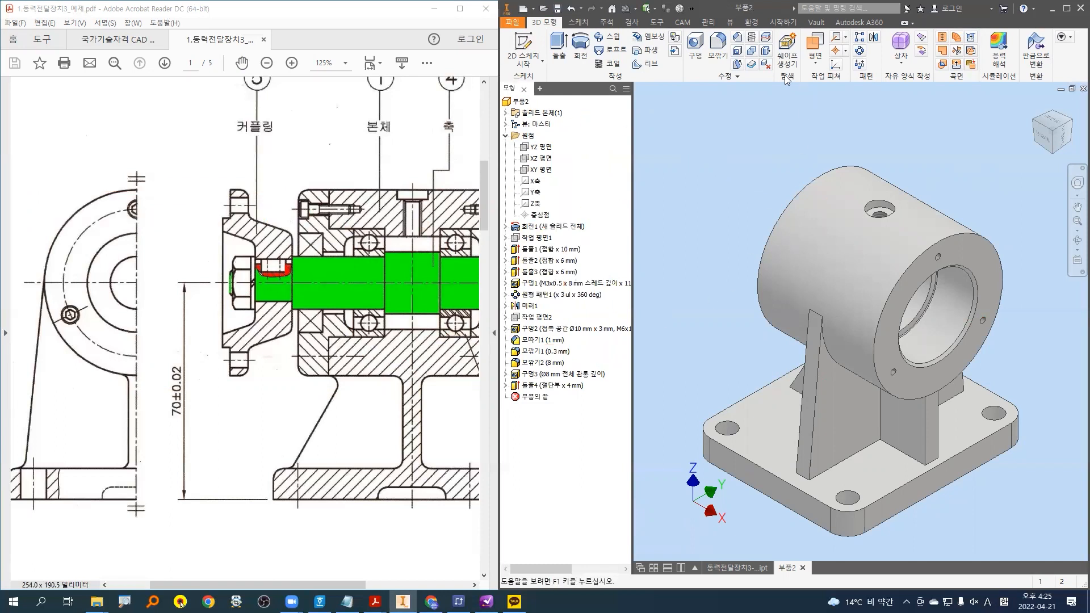
# - Start a constant-radius fillet of 3 mm and select both sloped outer edges of the first support rib
pyautogui.click(718, 45)
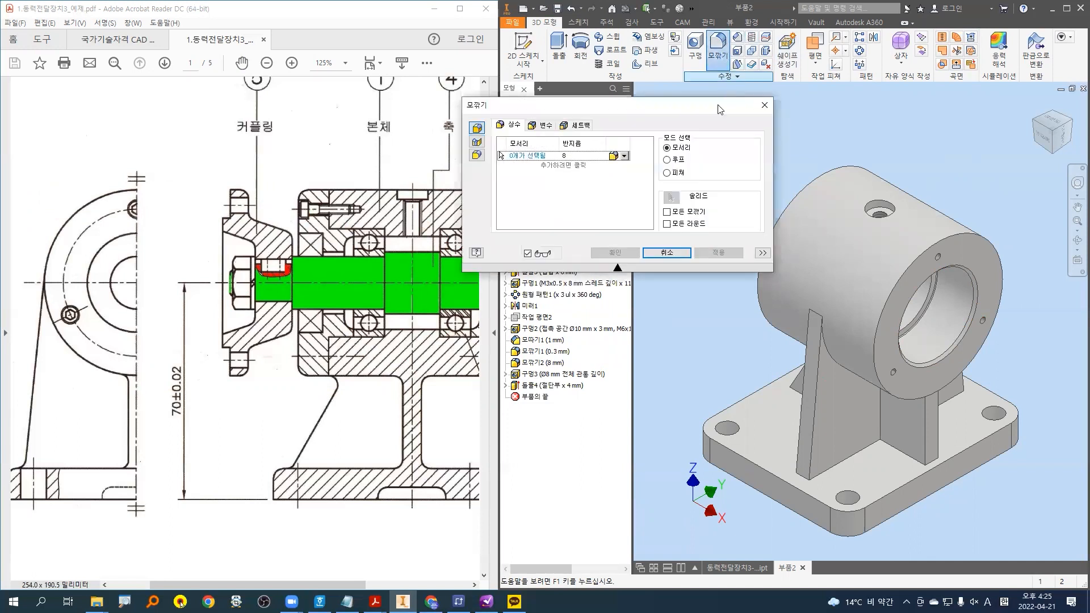
pyautogui.write('3')
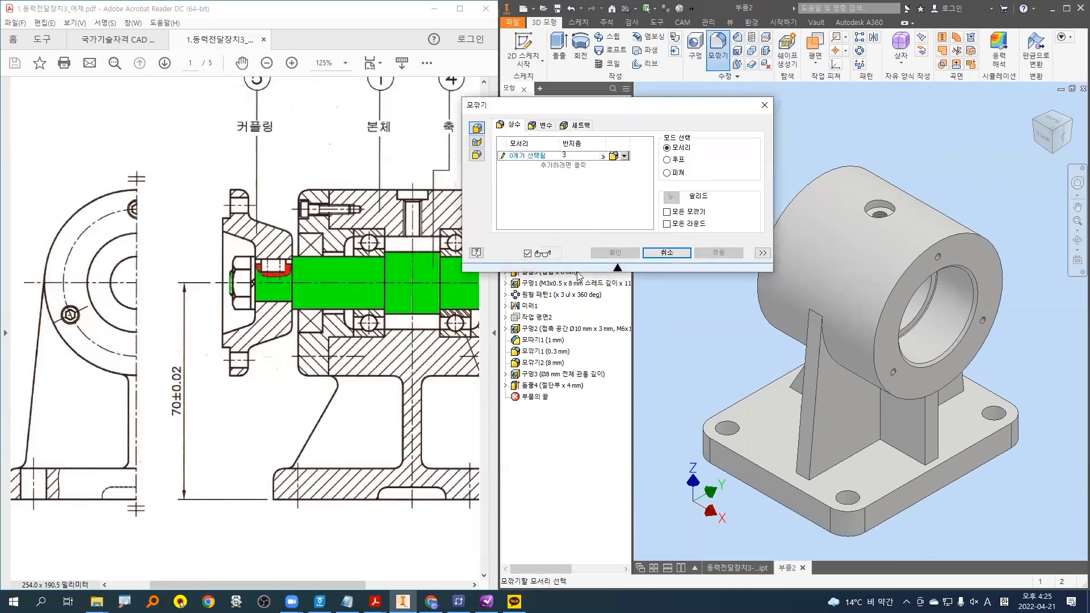
pyautogui.moveTo(697, 363); pyautogui.dragTo(685, 348, button='middle')
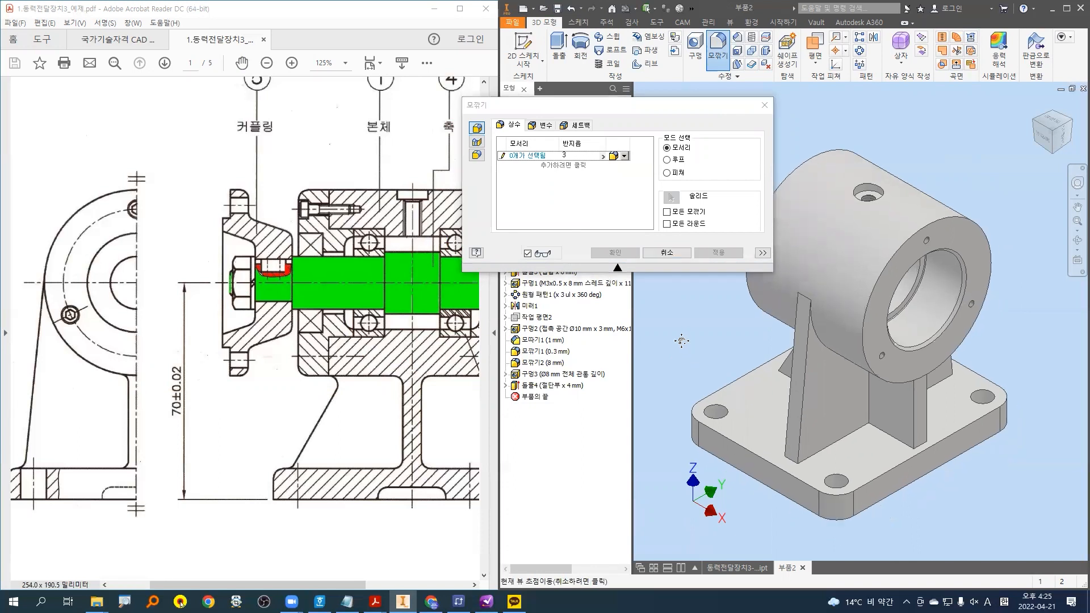
pyautogui.scroll(-3, 770, 427)
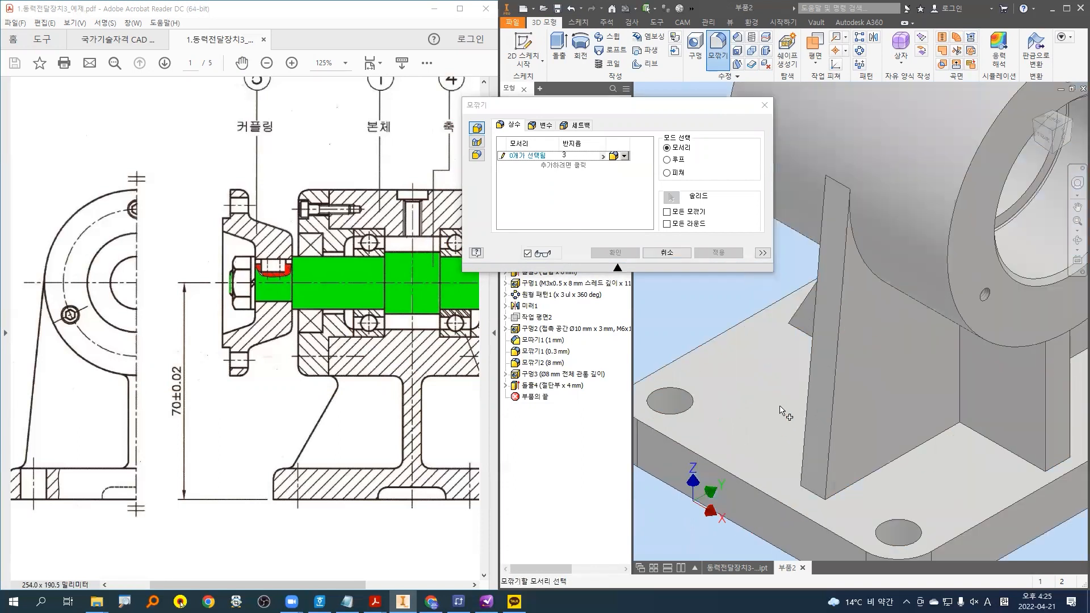
pyautogui.click(810, 369)
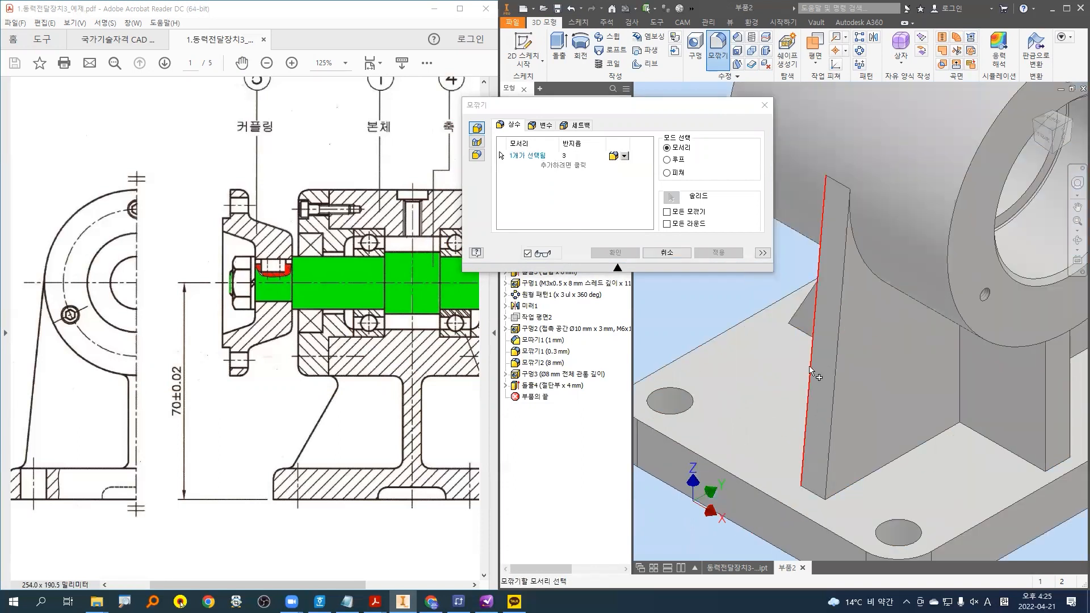
pyautogui.click(833, 379)
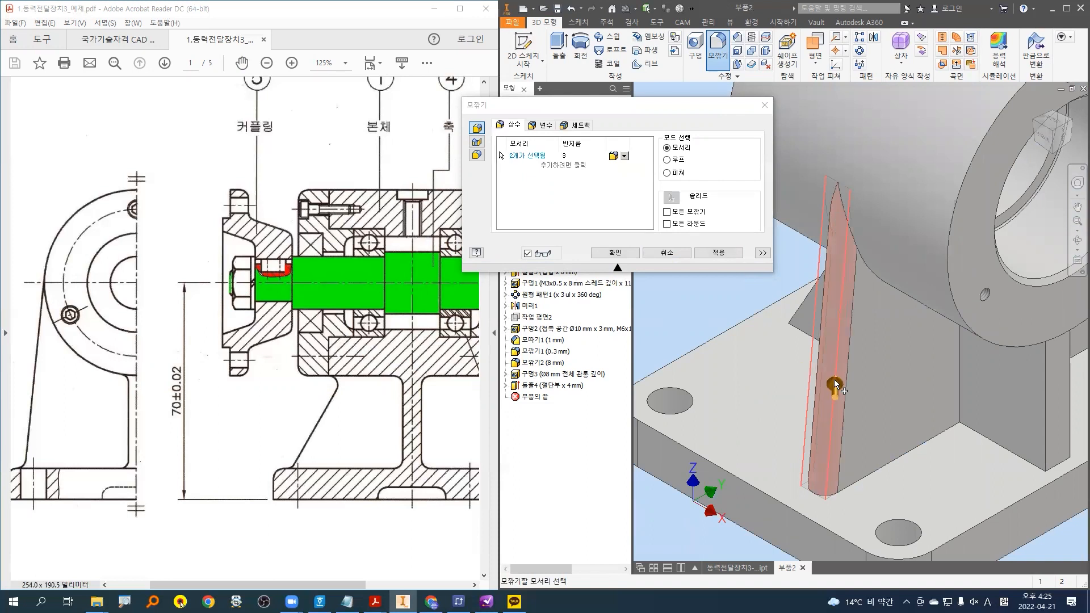
# - Add the sloped outer edges of the three remaining support ribs to the 3 mm fillet selection
pyautogui.moveTo(833, 379); pyautogui.dragTo(754, 416, button='middle')
pyautogui.click(964, 432)
pyautogui.click(990, 431)
pyautogui.keyDown('shift'); pyautogui.moveTo(989, 432); pyautogui.dragTo(929, 454, button='middle'); pyautogui.keyUp('shift')
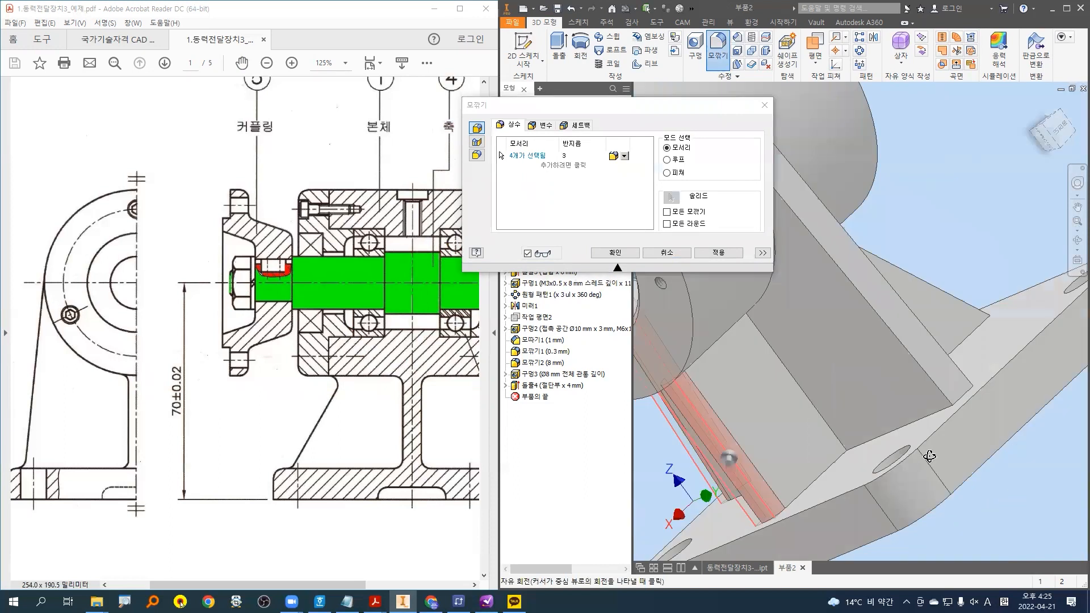
pyautogui.click(874, 401)
pyautogui.click(894, 379)
pyautogui.keyDown('shift'); pyautogui.moveTo(896, 380); pyautogui.dragTo(904, 407, button='middle'); pyautogui.keyUp('shift')
pyautogui.click(903, 408)
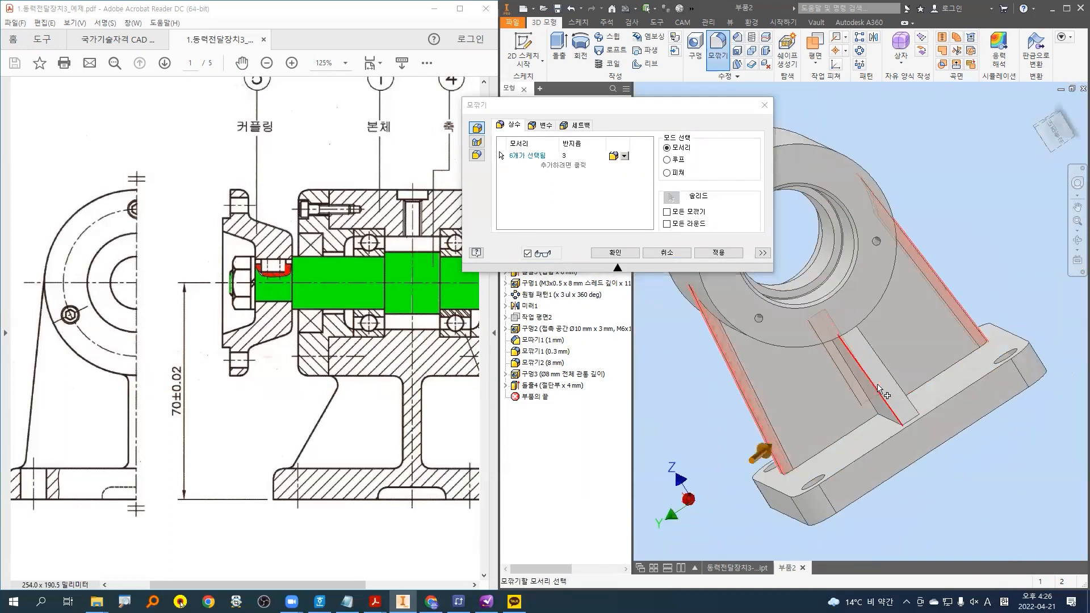
pyautogui.scroll(5, 905, 404)
pyautogui.click(931, 369)
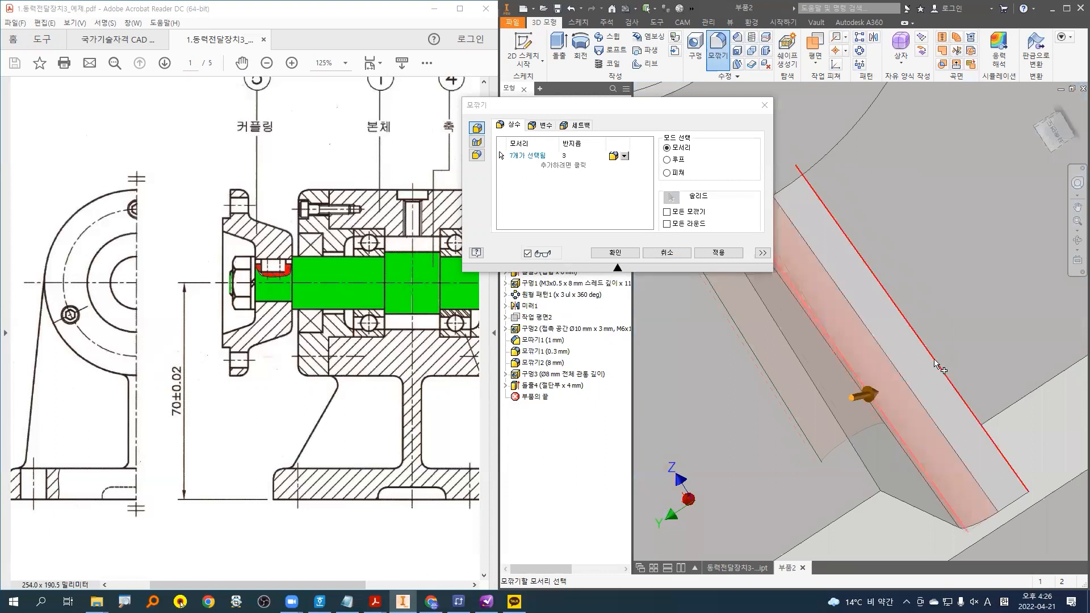
# - Add the four vertical inner corner edges where the ribs meet each other to the 3 mm fillet selection
pyautogui.scroll(-5, 908, 386)
pyautogui.keyDown('shift'); pyautogui.moveTo(885, 397); pyautogui.dragTo(936, 383, button='middle'); pyautogui.keyUp('shift')
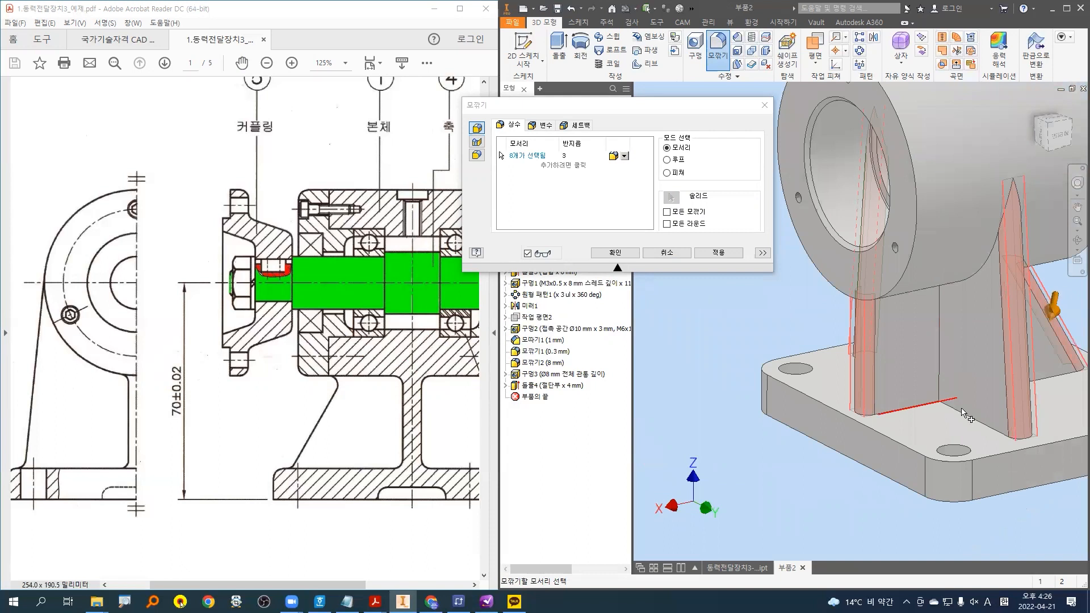
pyautogui.moveTo(942, 290); pyautogui.dragTo(939, 400)
pyautogui.moveTo(927, 337); pyautogui.dragTo(955, 337)
pyautogui.press('Escape')
pyautogui.click(940, 358)
pyautogui.scroll(-3, 941, 360)
pyautogui.keyDown('shift'); pyautogui.moveTo(978, 361); pyautogui.dragTo(946, 360, button='middle'); pyautogui.keyUp('shift')
pyautogui.click(938, 365)
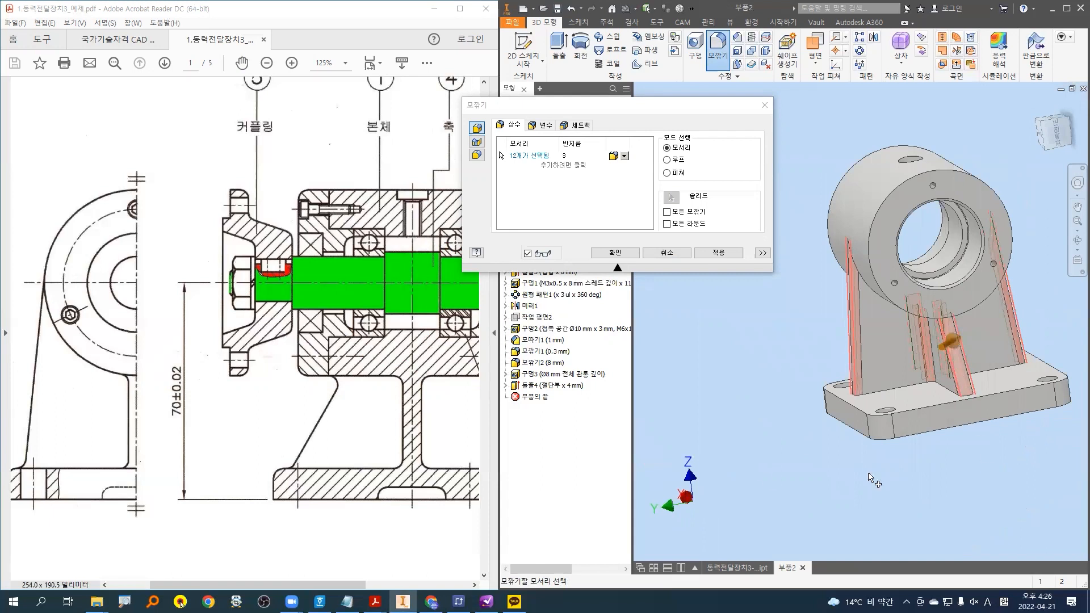
# - Add the four corner edges of the square recess under the base to the selection and apply the 3 mm fillet
pyautogui.keyDown('shift'); pyautogui.moveTo(877, 396); pyautogui.dragTo(954, 388, button='middle'); pyautogui.keyUp('shift')
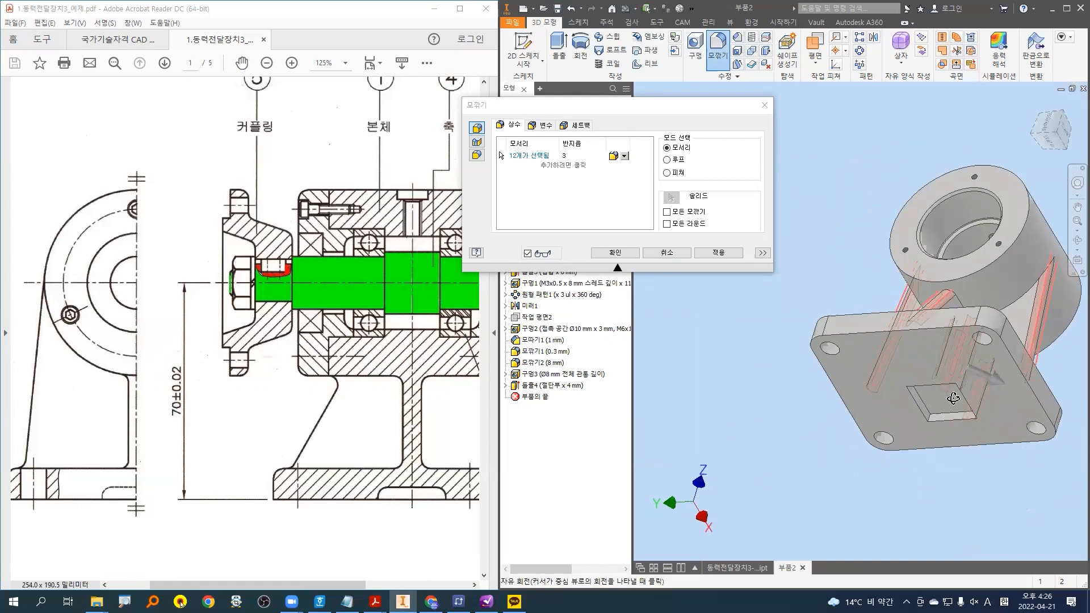
pyautogui.scroll(5, 902, 424)
pyautogui.click(874, 413)
pyautogui.scroll(-5, 885, 411)
pyautogui.keyDown('shift'); pyautogui.moveTo(919, 405); pyautogui.dragTo(957, 404, button='middle'); pyautogui.keyUp('shift')
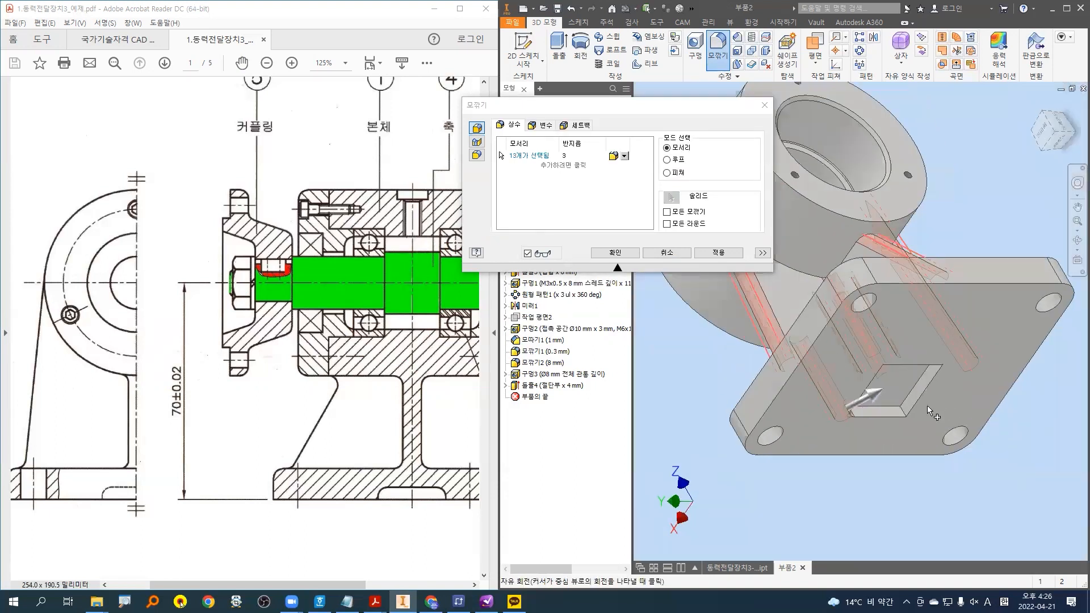
pyautogui.scroll(5, 914, 409)
pyautogui.click(872, 421)
pyautogui.scroll(-5, 873, 424)
pyautogui.keyDown('shift'); pyautogui.moveTo(918, 402); pyautogui.dragTo(959, 388, button='middle'); pyautogui.keyUp('shift')
pyautogui.scroll(4, 886, 392)
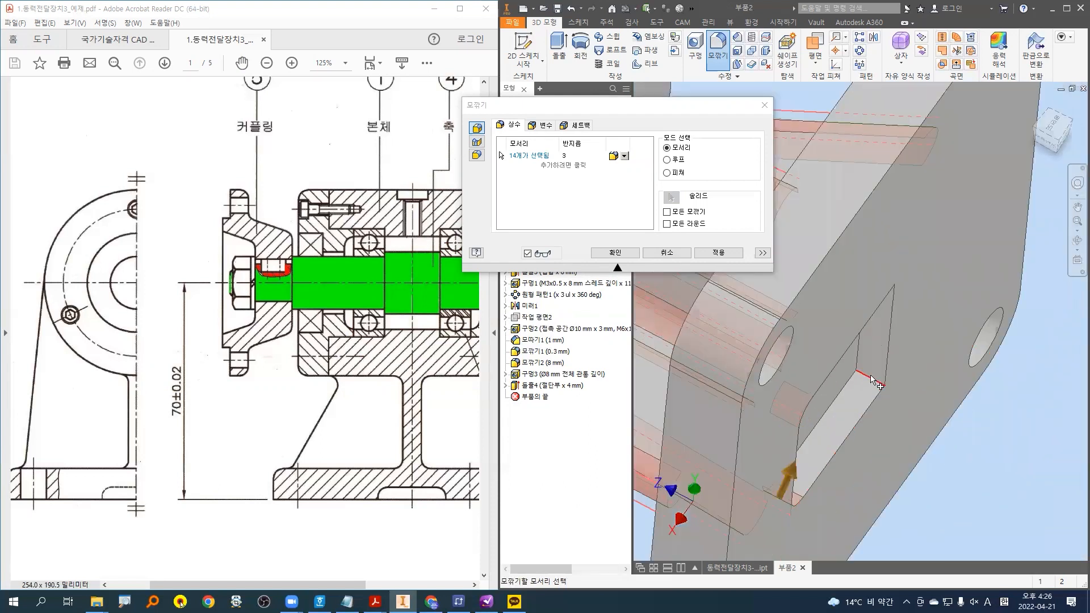
pyautogui.click(874, 381)
pyautogui.keyDown('shift'); pyautogui.moveTo(863, 380); pyautogui.dragTo(785, 365, button='middle'); pyautogui.keyUp('shift')
pyautogui.click(789, 362)
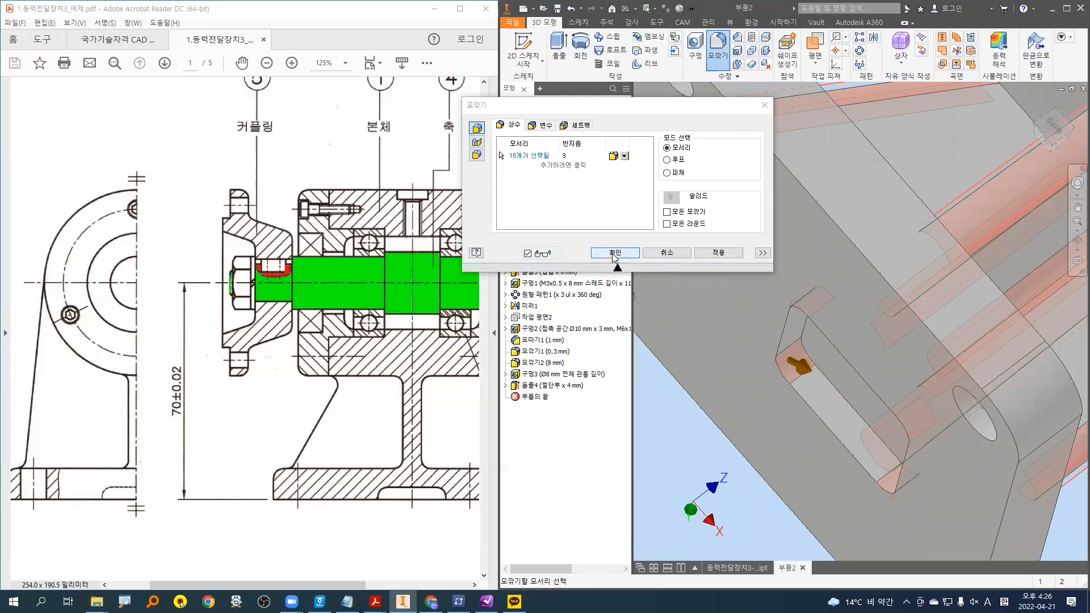
pyautogui.click(614, 253)
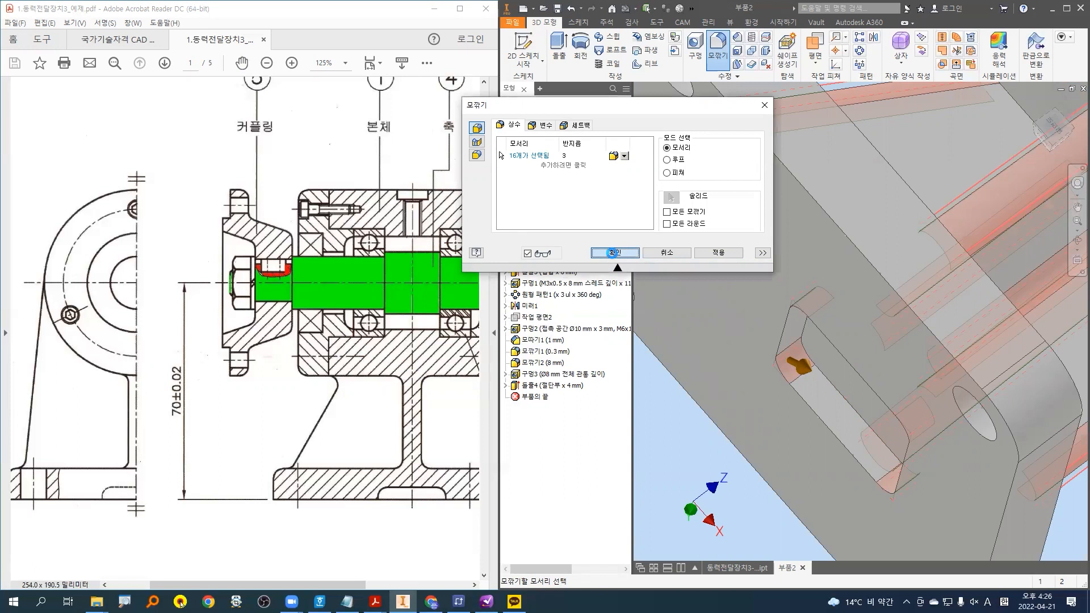
# - Start another 3 mm fillet and select the edges where the ribs join the underside of the cylinder, on both halves
pyautogui.scroll(-5, 731, 307)
pyautogui.keyDown('shift'); pyautogui.moveTo(764, 296); pyautogui.dragTo(779, 341, button='middle'); pyautogui.keyUp('shift')
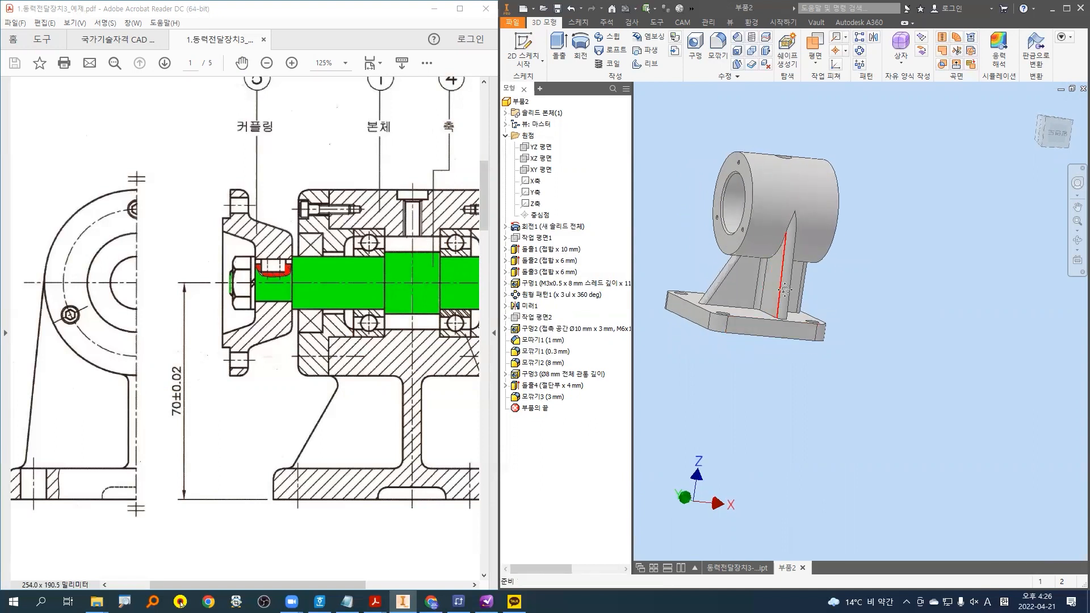
pyautogui.moveTo(781, 283); pyautogui.dragTo(789, 303, button='middle')
pyautogui.scroll(3, 789, 303)
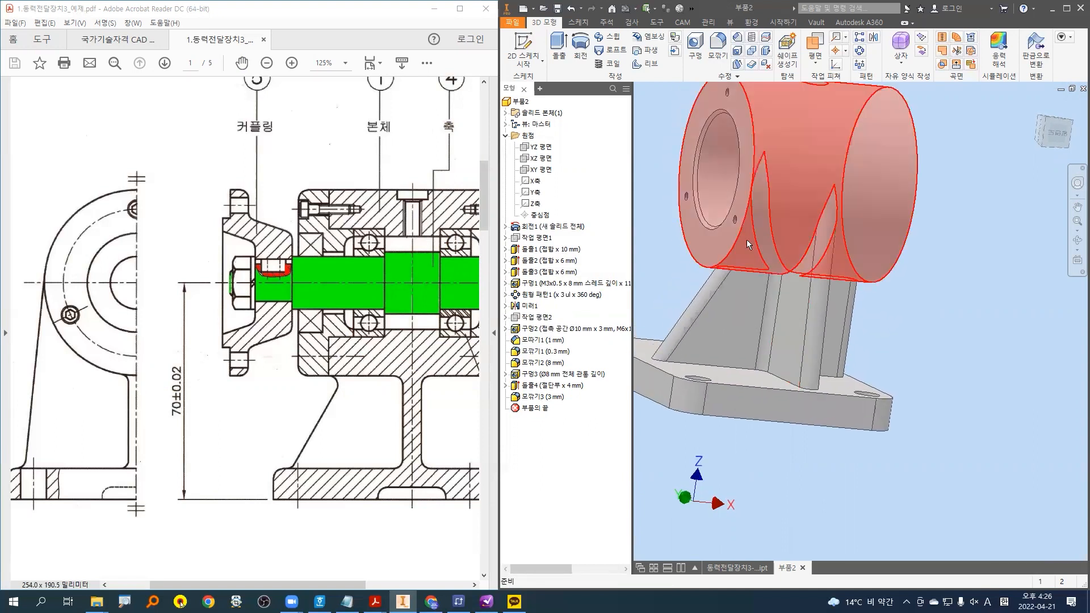
pyautogui.click(713, 63)
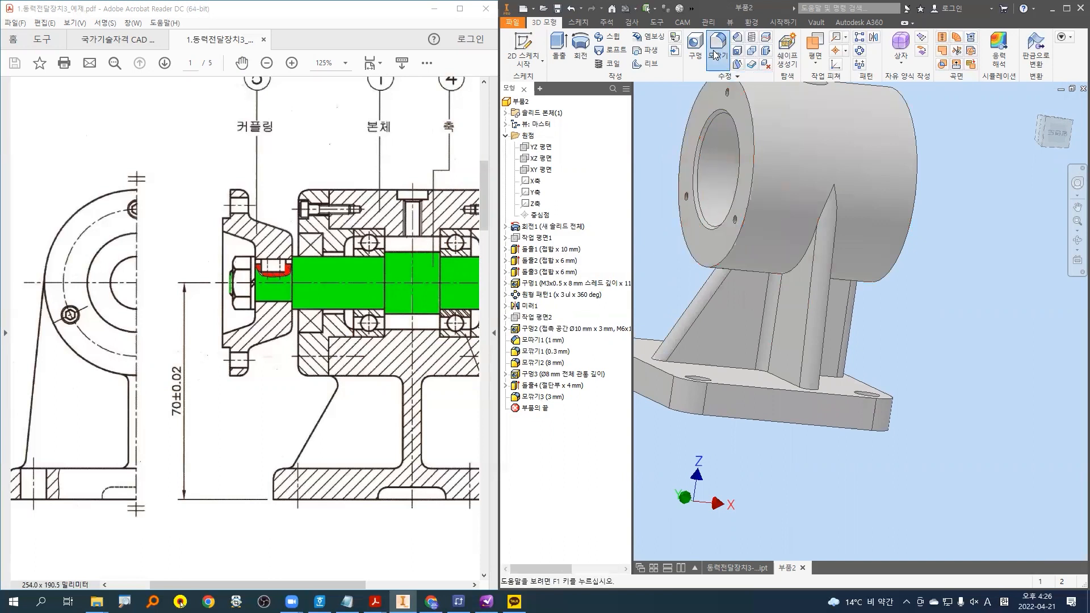
pyautogui.moveTo(801, 220); pyautogui.dragTo(940, 177, button='middle')
pyautogui.scroll(3, 910, 222)
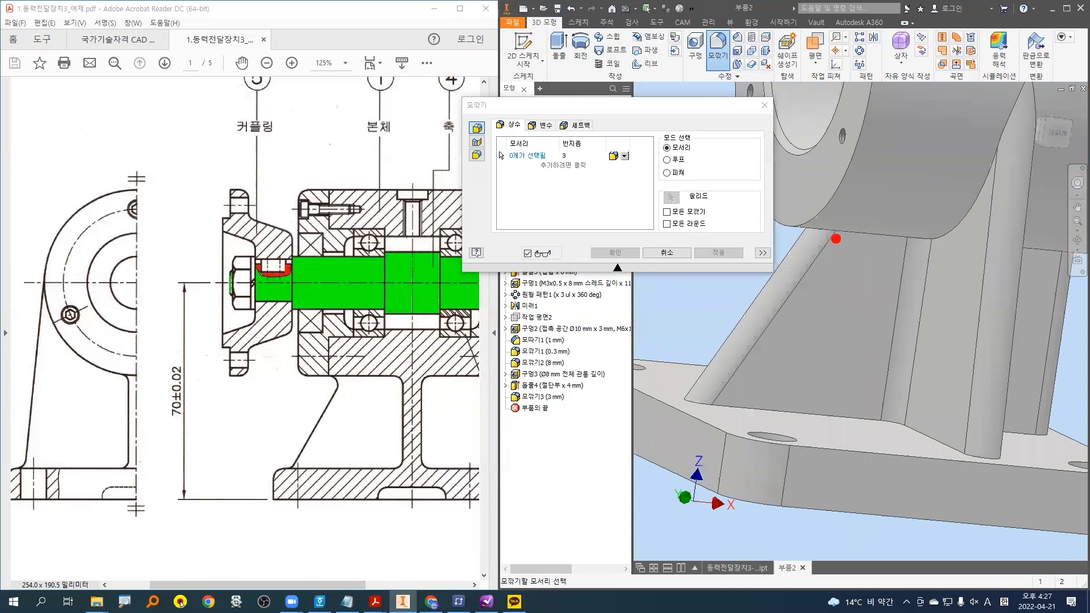
pyautogui.moveTo(804, 231); pyautogui.dragTo(939, 238)
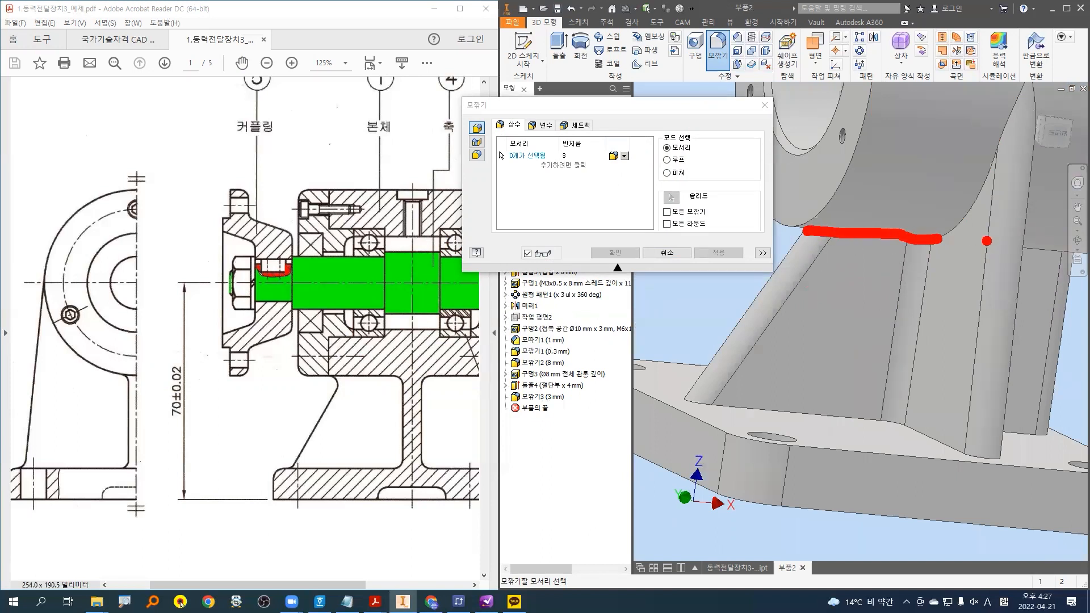
pyautogui.press('Escape')
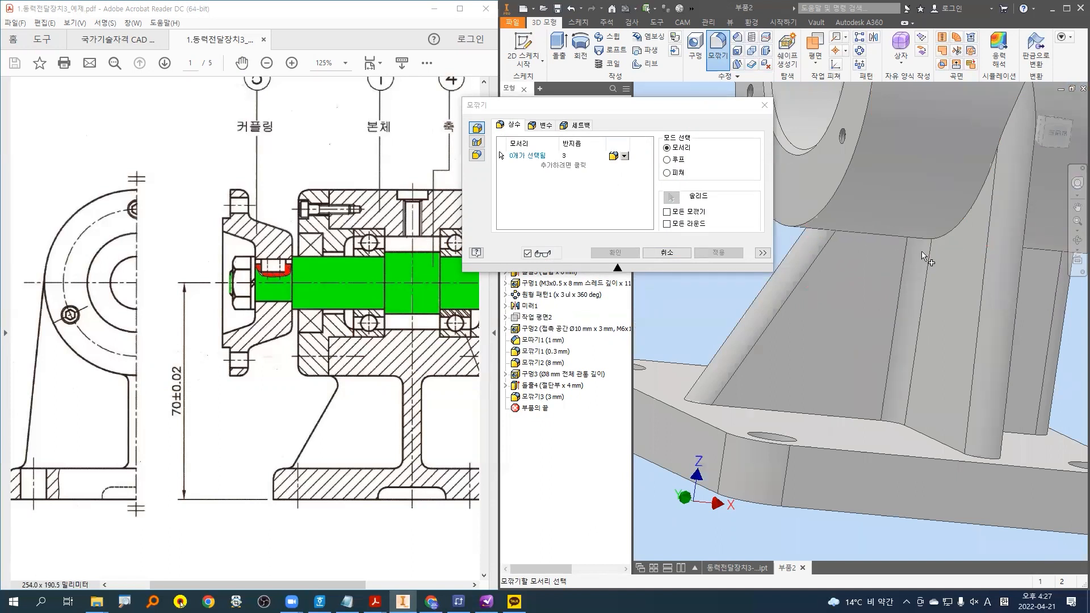
pyautogui.click(871, 235)
pyautogui.keyDown('shift'); pyautogui.moveTo(870, 235); pyautogui.dragTo(846, 251, button='middle'); pyautogui.keyUp('shift')
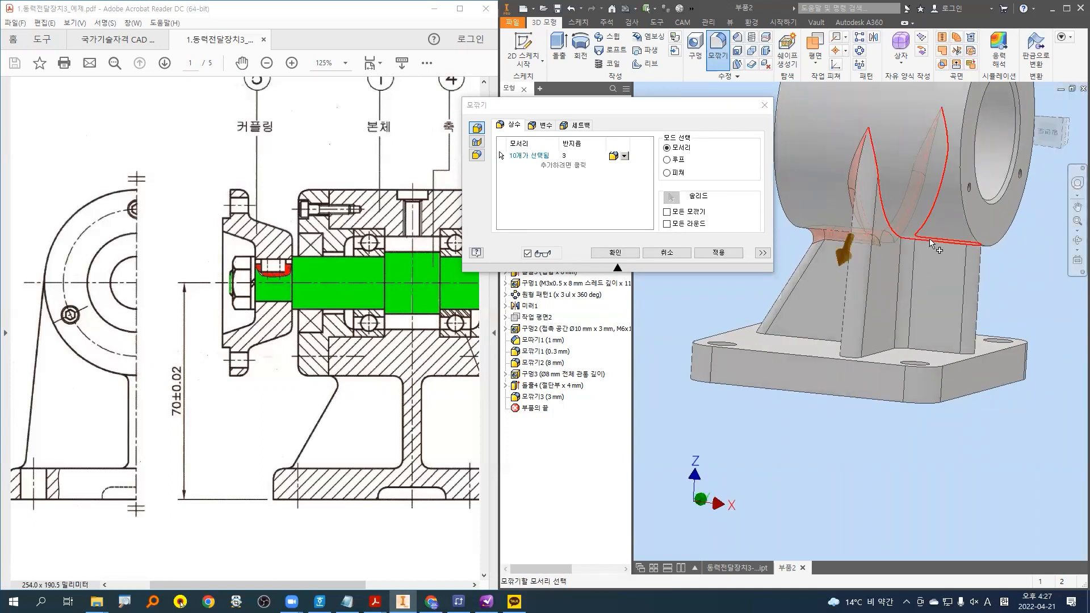
pyautogui.click(931, 243)
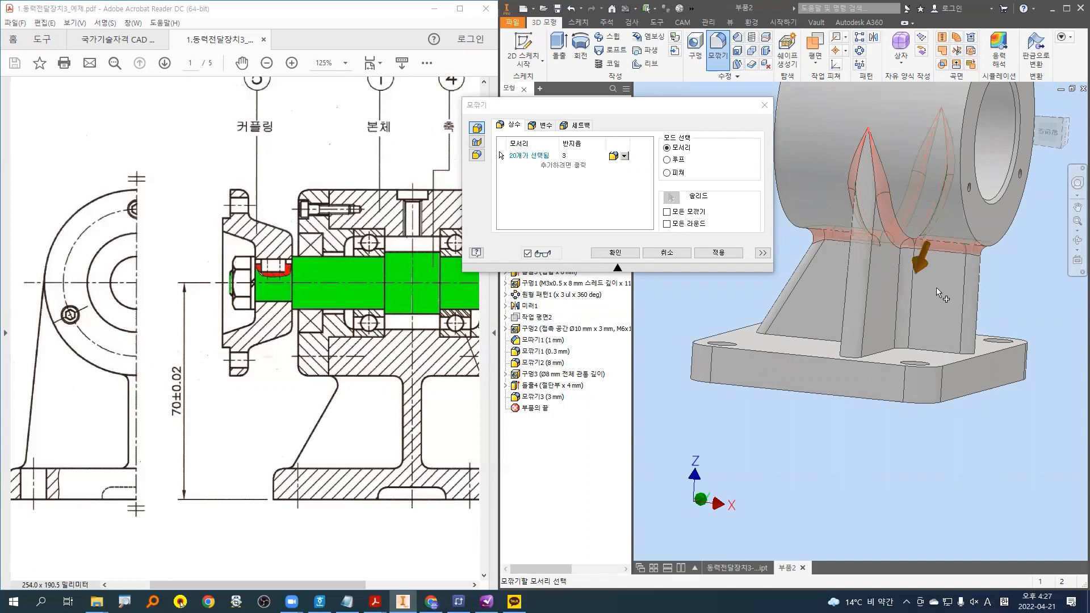
# - Add the base plate's upper outer edge and the edges where the ribs meet the base to the 3 mm fillet selection
pyautogui.keyDown('shift'); pyautogui.moveTo(936, 287); pyautogui.dragTo(897, 301, button='middle'); pyautogui.keyUp('shift')
pyautogui.scroll(-3, 711, 336)
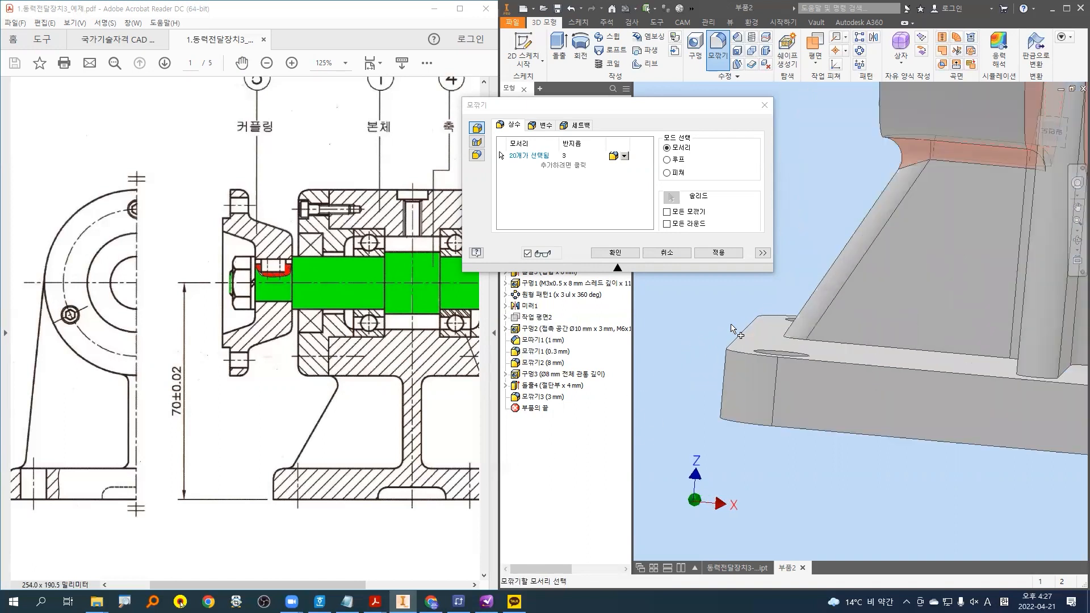
pyautogui.click(771, 352)
pyautogui.scroll(2, 772, 352)
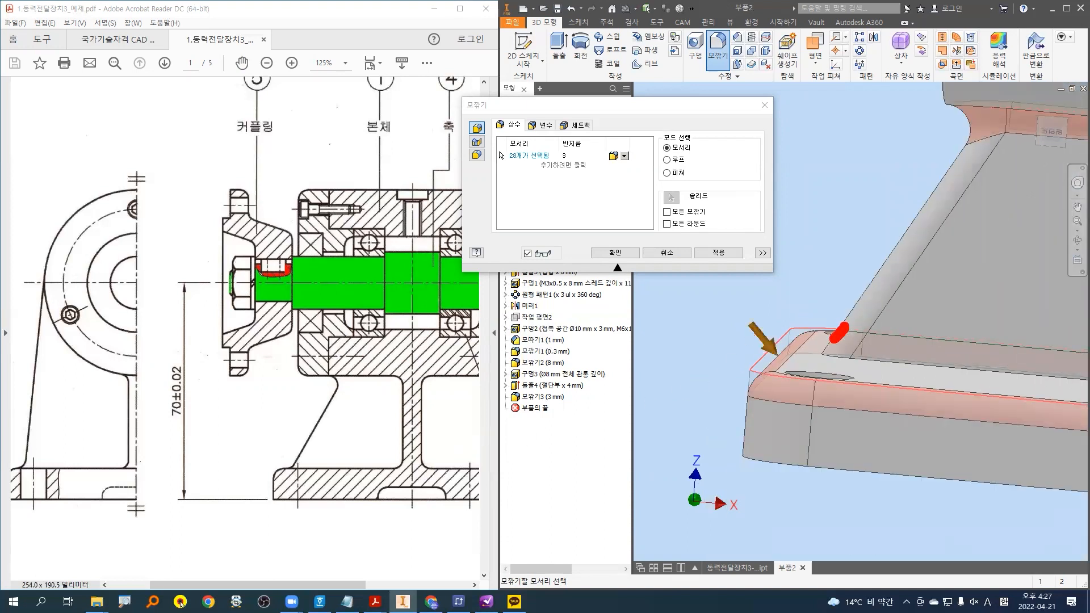
pyautogui.click(897, 362)
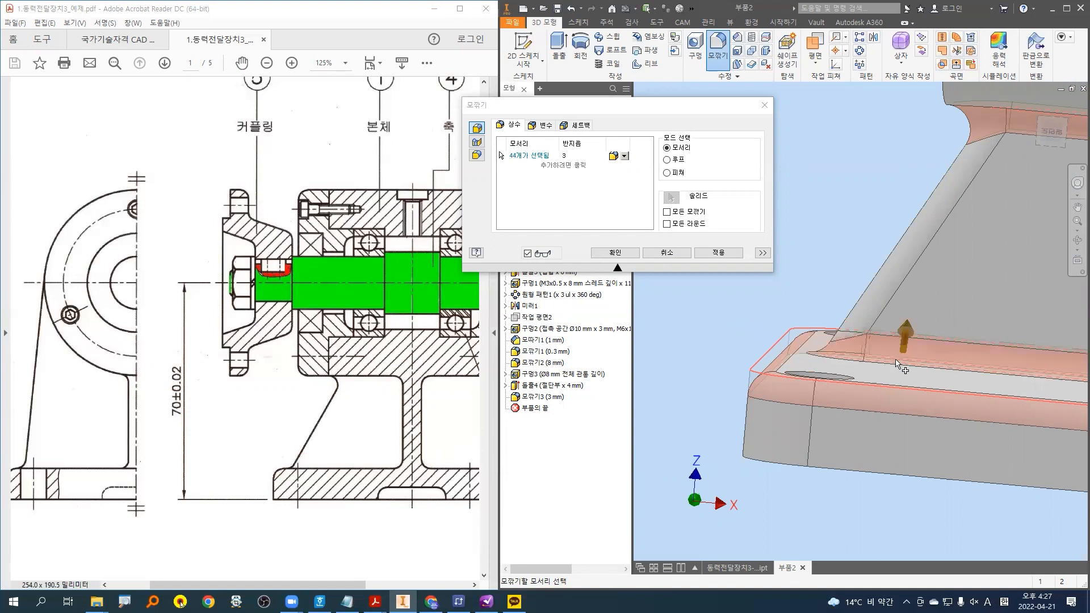
# - Add the floor edge loop of the square recess under the base to the selection and apply the 3 mm fillet
pyautogui.scroll(-4, 895, 363)
pyautogui.moveTo(914, 397); pyautogui.dragTo(884, 397, button='middle')
pyautogui.keyDown('shift'); pyautogui.moveTo(933, 442); pyautogui.dragTo(907, 392, button='middle'); pyautogui.keyUp('shift')
pyautogui.scroll(4, 940, 394)
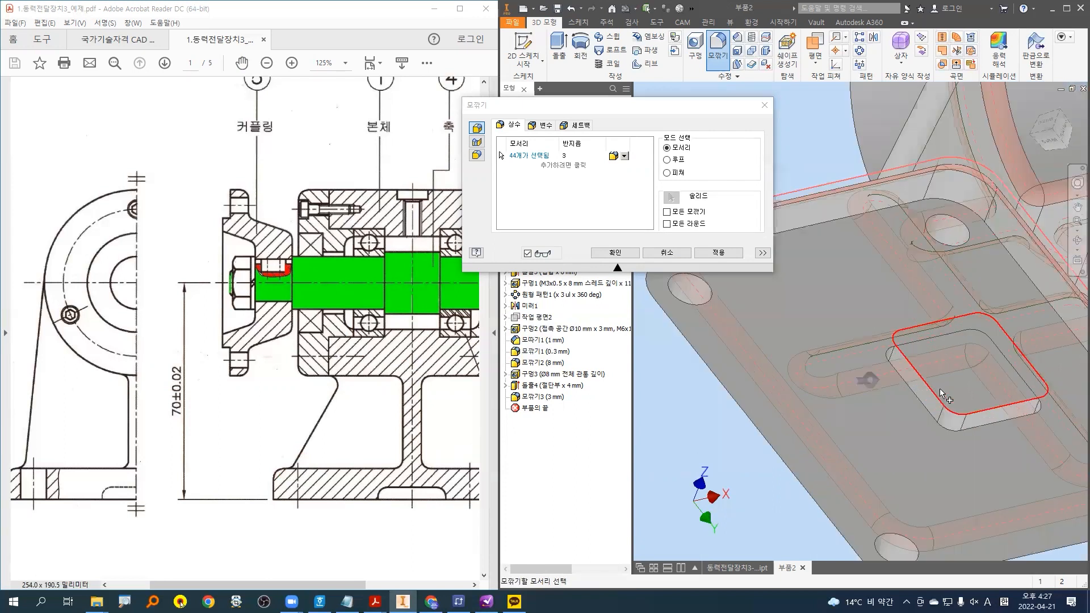
pyautogui.scroll(5, 942, 394)
pyautogui.moveTo(796, 244); pyautogui.dragTo(931, 407)
pyautogui.moveTo(869, 387)
pyautogui.mouseDown()
pyautogui.moveTo(901, 348)
pyautogui.moveTo(974, 358)
pyautogui.mouseUp()
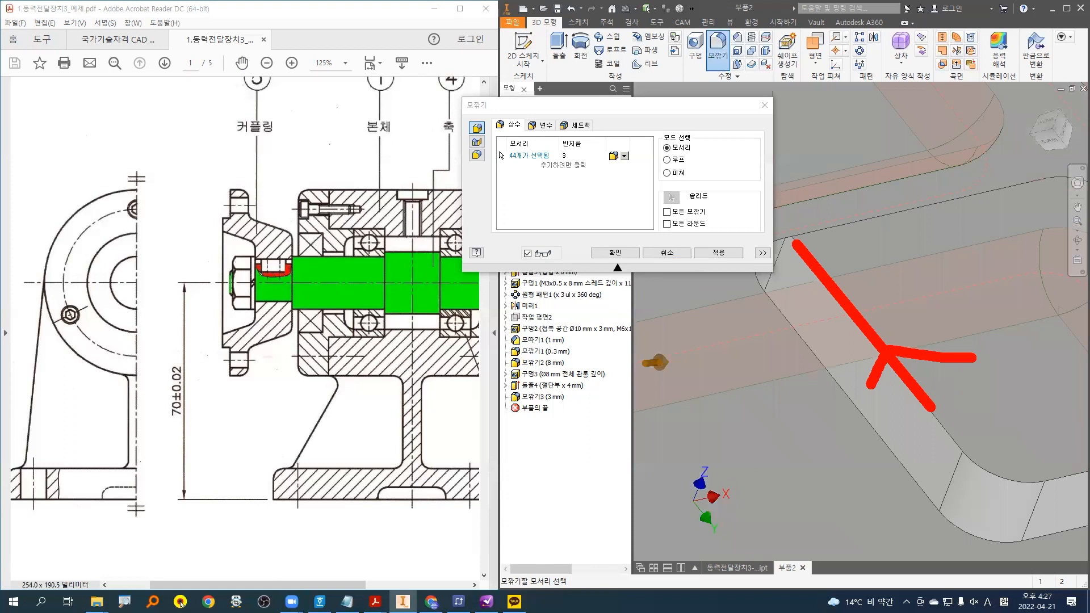
pyautogui.press('Escape')
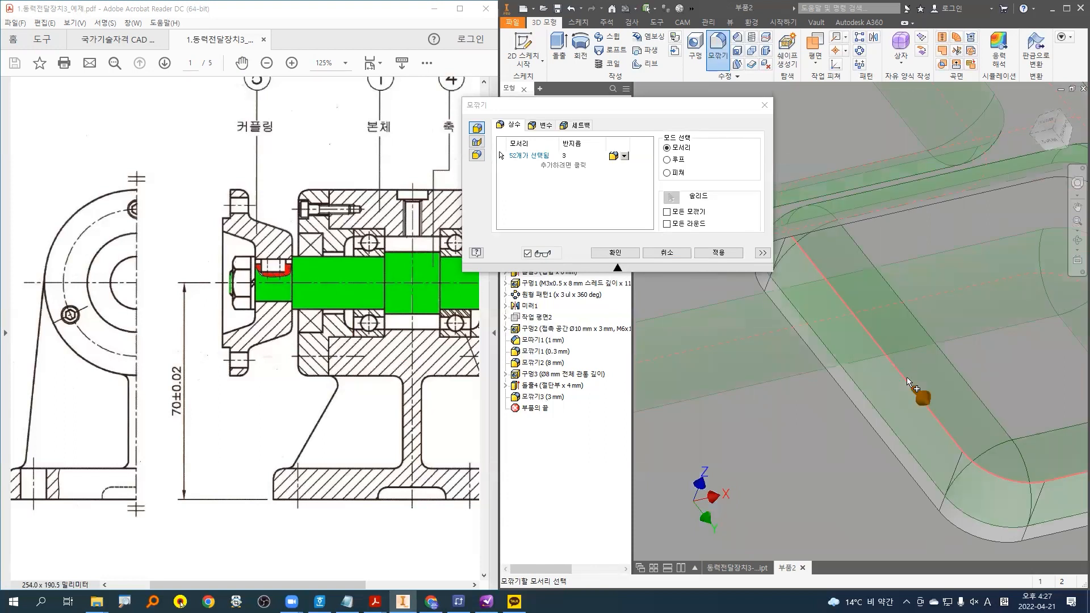
pyautogui.scroll(-5, 911, 386)
pyautogui.keyDown('shift'); pyautogui.moveTo(914, 390); pyautogui.dragTo(998, 440, button='middle'); pyautogui.keyUp('shift')
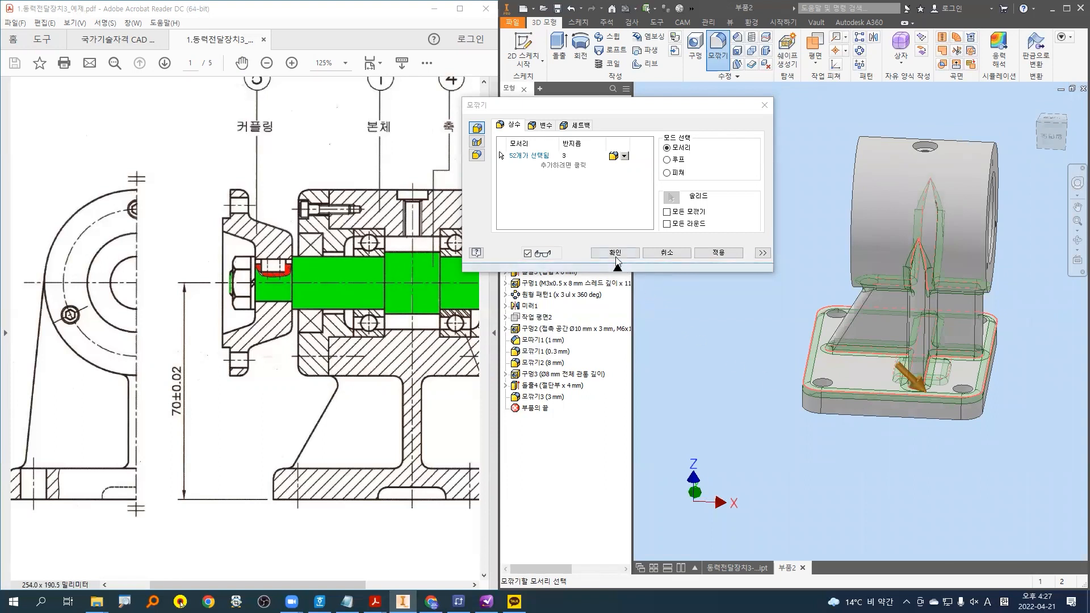
pyautogui.click(615, 253)
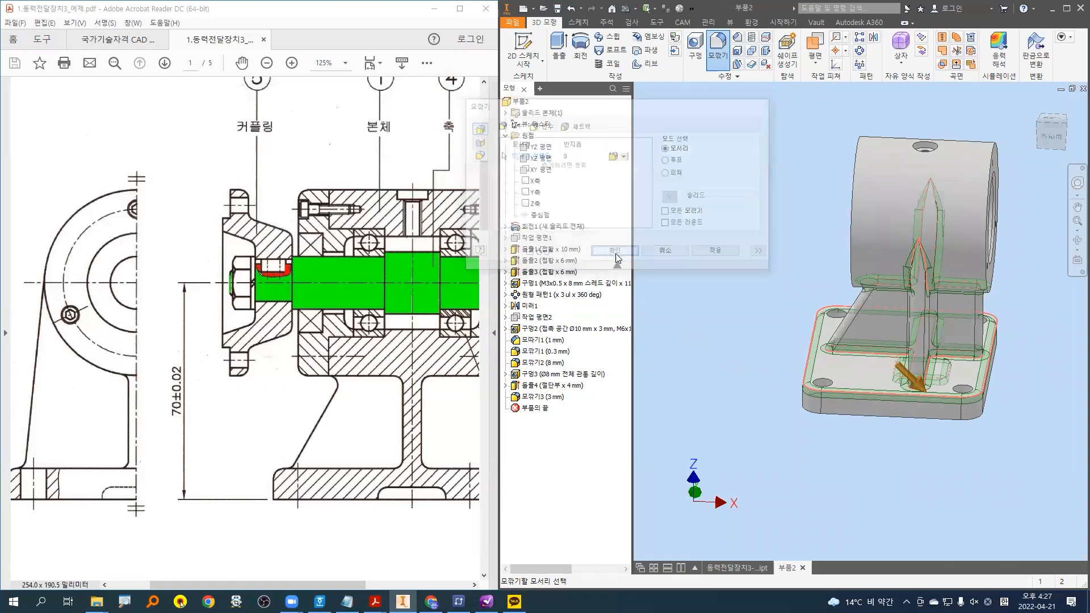
# - Examine the filleted body from several angles and compare its rib and cylinder junctions with the assembly drawing
pyautogui.keyDown('shift'); pyautogui.moveTo(851, 409); pyautogui.dragTo(986, 432, button='middle'); pyautogui.keyUp('shift')
pyautogui.press('F6')
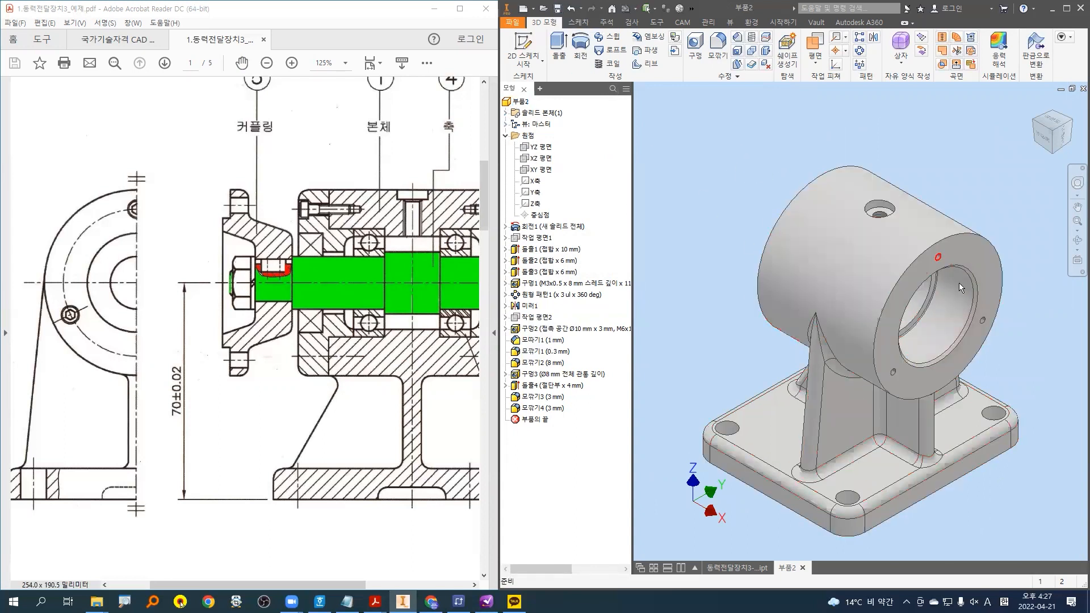
pyautogui.scroll(-3, 982, 432)
pyautogui.keyDown('shift'); pyautogui.moveTo(983, 432); pyautogui.dragTo(1005, 397, button='middle'); pyautogui.keyUp('shift')
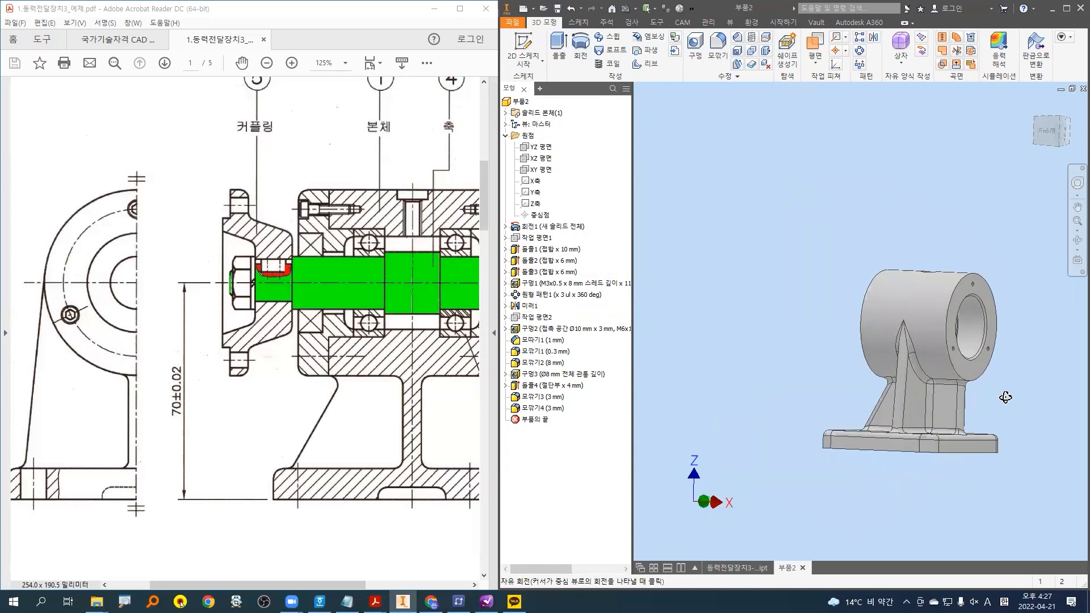
pyautogui.scroll(3, 1005, 400)
pyautogui.moveTo(812, 357)
pyautogui.mouseDown()
pyautogui.moveTo(805, 372)
pyautogui.moveTo(880, 387)
pyautogui.mouseUp()
pyautogui.moveTo(913, 388)
pyautogui.mouseDown()
pyautogui.moveTo(935, 398)
pyautogui.moveTo(929, 381)
pyautogui.mouseUp()
pyautogui.moveTo(769, 389)
pyautogui.mouseDown()
pyautogui.moveTo(759, 406)
pyautogui.moveTo(758, 395)
pyautogui.moveTo(789, 390)
pyautogui.mouseUp()
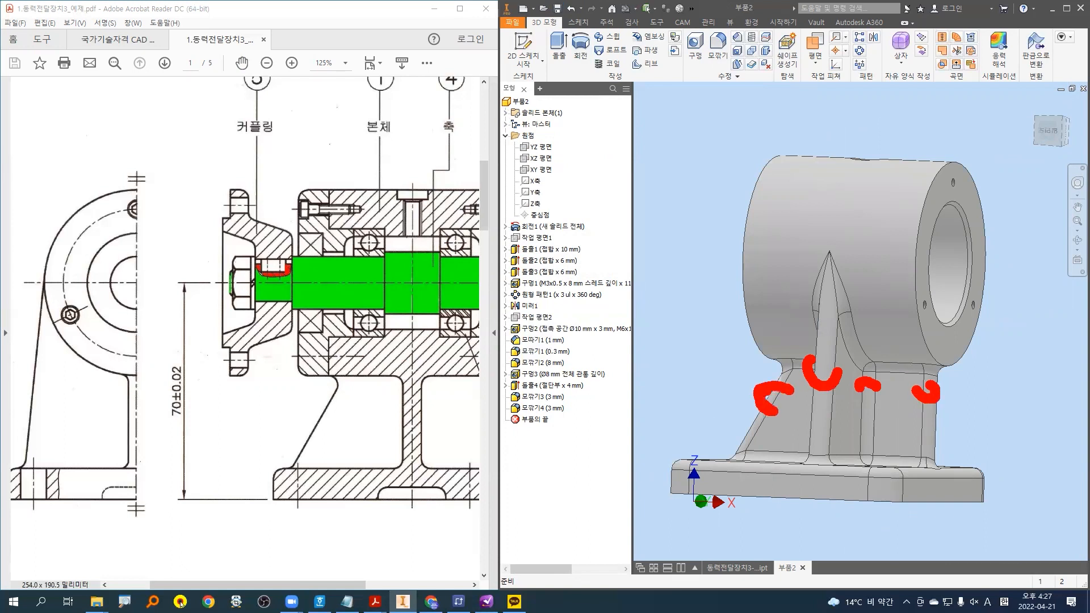
pyautogui.moveTo(74, 153)
pyautogui.mouseDown()
pyautogui.moveTo(99, 144)
pyautogui.moveTo(103, 196)
pyautogui.mouseUp()
pyautogui.moveTo(129, 167); pyautogui.dragTo(170, 154)
pyautogui.moveTo(105, 215)
pyautogui.mouseDown()
pyautogui.moveTo(186, 174)
pyautogui.moveTo(152, 233)
pyautogui.mouseUp()
pyautogui.moveTo(173, 141)
pyautogui.mouseDown()
pyautogui.moveTo(187, 168)
pyautogui.moveTo(209, 149)
pyautogui.moveTo(230, 165)
pyautogui.mouseUp()
pyautogui.moveTo(177, 184)
pyautogui.mouseDown()
pyautogui.moveTo(232, 169)
pyautogui.moveTo(230, 195)
pyautogui.mouseUp()
pyautogui.moveTo(212, 188)
pyautogui.mouseDown()
pyautogui.moveTo(238, 207)
pyautogui.moveTo(261, 200)
pyautogui.mouseUp()
pyautogui.moveTo(794, 526)
pyautogui.mouseDown()
pyautogui.moveTo(710, 520)
pyautogui.moveTo(972, 131)
pyautogui.moveTo(754, 499)
pyautogui.mouseUp()
pyautogui.press('Escape')
pyautogui.scroll(-3, 1040, 308)
pyautogui.moveTo(1030, 309); pyautogui.dragTo(968, 320, button='middle')
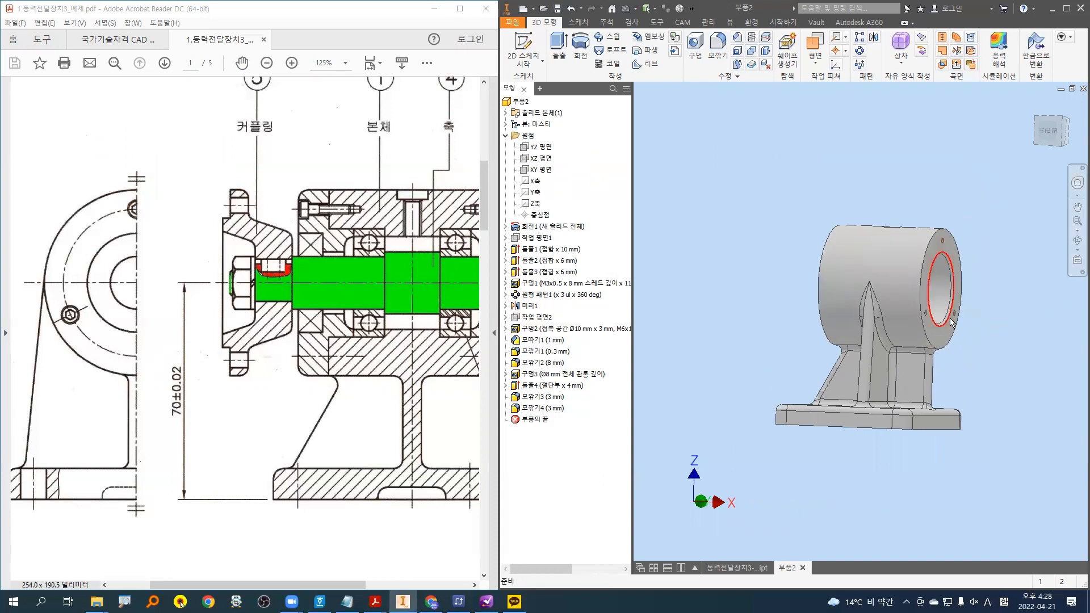
pyautogui.hotkey('ctrl', '2')
pyautogui.moveTo(817, 204)
pyautogui.mouseDown()
pyautogui.moveTo(773, 317)
pyautogui.moveTo(826, 458)
pyautogui.moveTo(982, 369)
pyautogui.moveTo(959, 199)
pyautogui.moveTo(854, 214)
pyautogui.mouseUp()
pyautogui.moveTo(824, 64)
pyautogui.mouseDown()
pyautogui.moveTo(877, 264)
pyautogui.moveTo(898, 239)
pyautogui.mouseUp()
pyautogui.moveTo(776, 307); pyautogui.dragTo(590, 386)
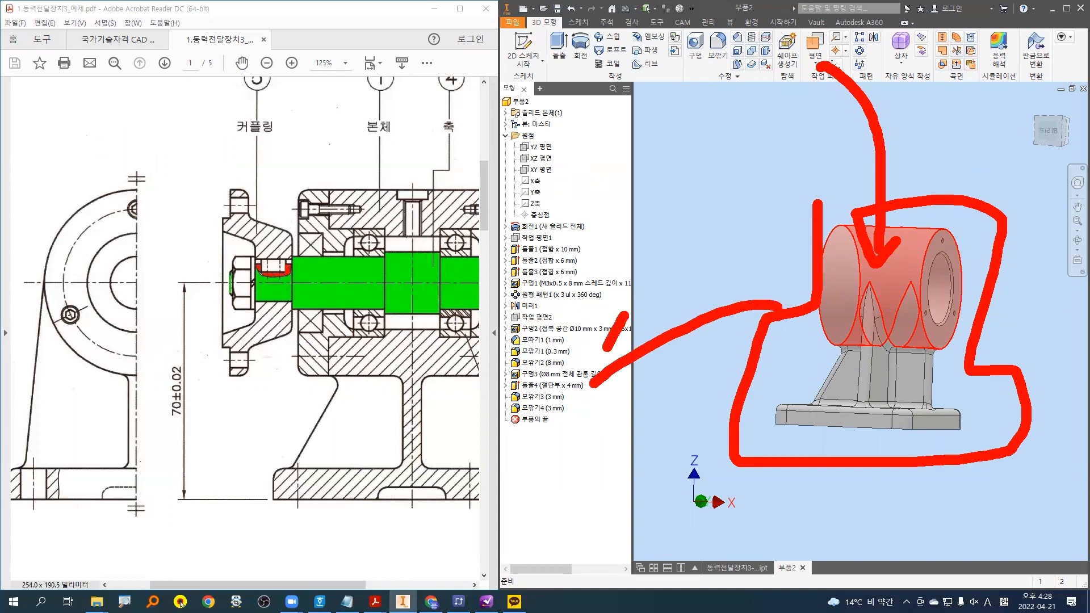
pyautogui.moveTo(610, 347); pyautogui.dragTo(619, 397)
pyautogui.press('Escape')
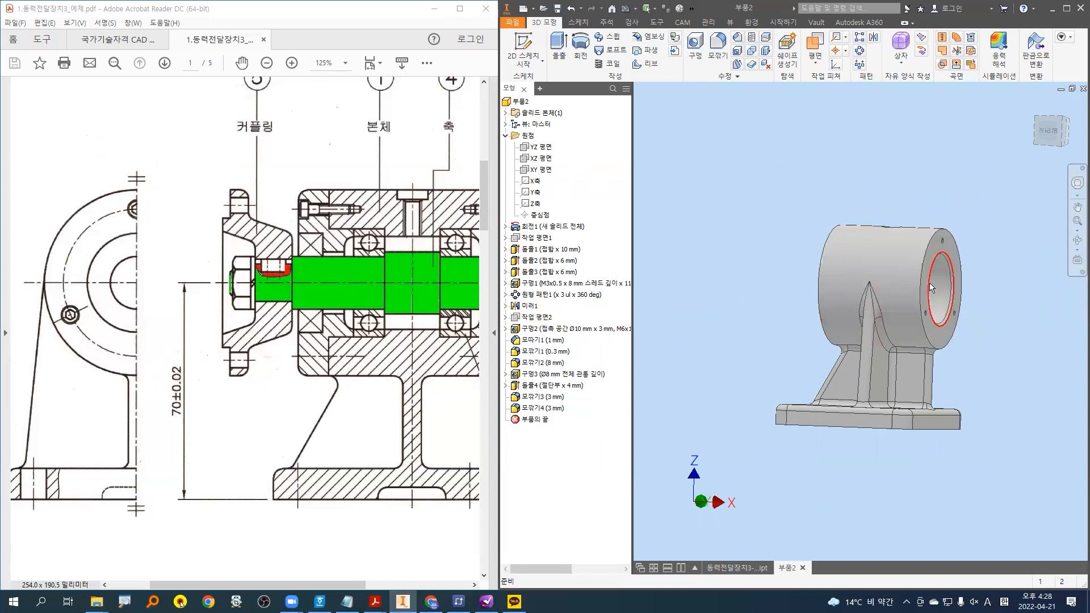
pyautogui.moveTo(936, 306); pyautogui.dragTo(914, 310, button='middle')
pyautogui.moveTo(738, 421)
pyautogui.mouseDown()
pyautogui.moveTo(799, 343)
pyautogui.moveTo(812, 218)
pyautogui.mouseUp()
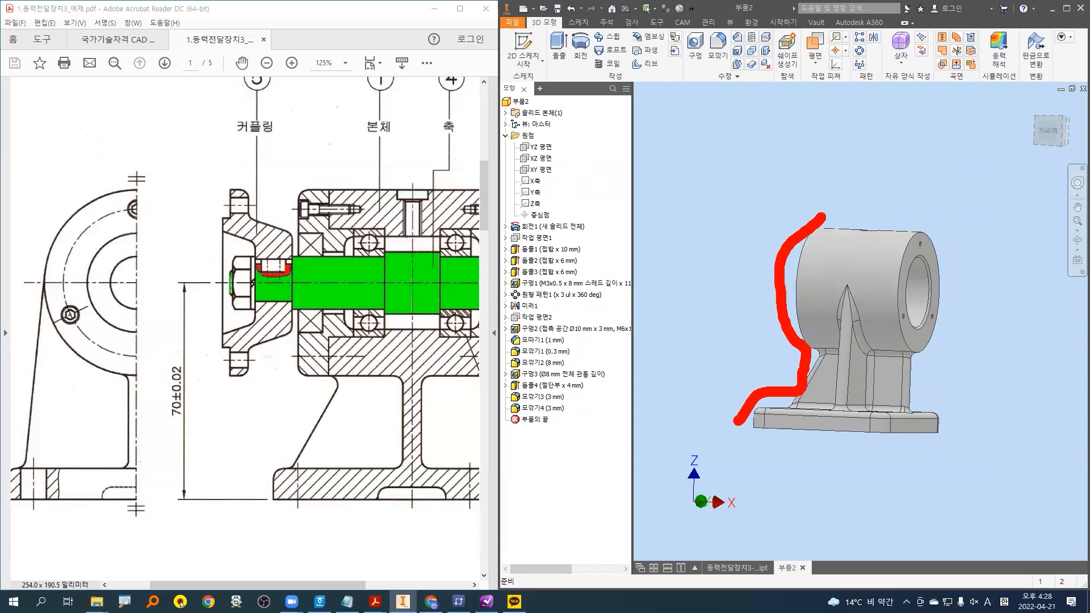
pyautogui.press('Escape')
pyautogui.moveTo(145, 166)
pyautogui.keyDown('ctrl'); pyautogui.mouseDown()
pyautogui.moveTo(276, 276)
pyautogui.moveTo(594, 442)
pyautogui.moveTo(792, 442)
pyautogui.mouseUp(); pyautogui.keyUp('ctrl')
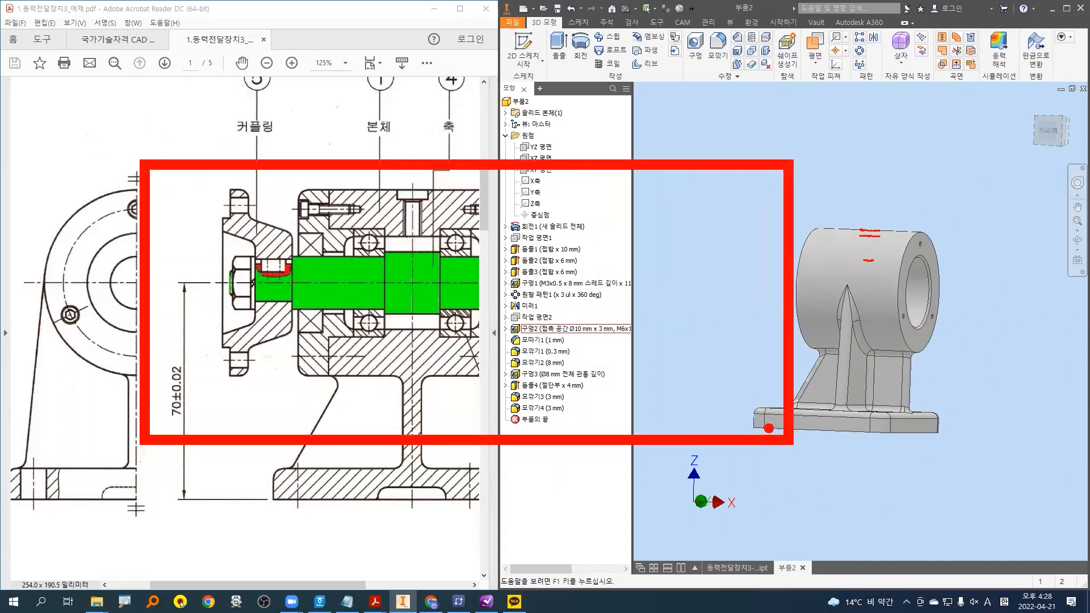
pyautogui.moveTo(399, 170)
pyautogui.mouseDown()
pyautogui.moveTo(404, 278)
pyautogui.moveTo(278, 278)
pyautogui.moveTo(277, 389)
pyautogui.moveTo(619, 392)
pyautogui.moveTo(613, 289)
pyautogui.moveTo(514, 271)
pyautogui.moveTo(509, 145)
pyautogui.mouseUp()
pyautogui.moveTo(349, 17)
pyautogui.mouseDown()
pyautogui.moveTo(424, 92)
pyautogui.moveTo(423, 120)
pyautogui.mouseUp()
pyautogui.moveTo(397, 88)
pyautogui.mouseDown()
pyautogui.moveTo(422, 124)
pyautogui.moveTo(444, 110)
pyautogui.mouseUp()
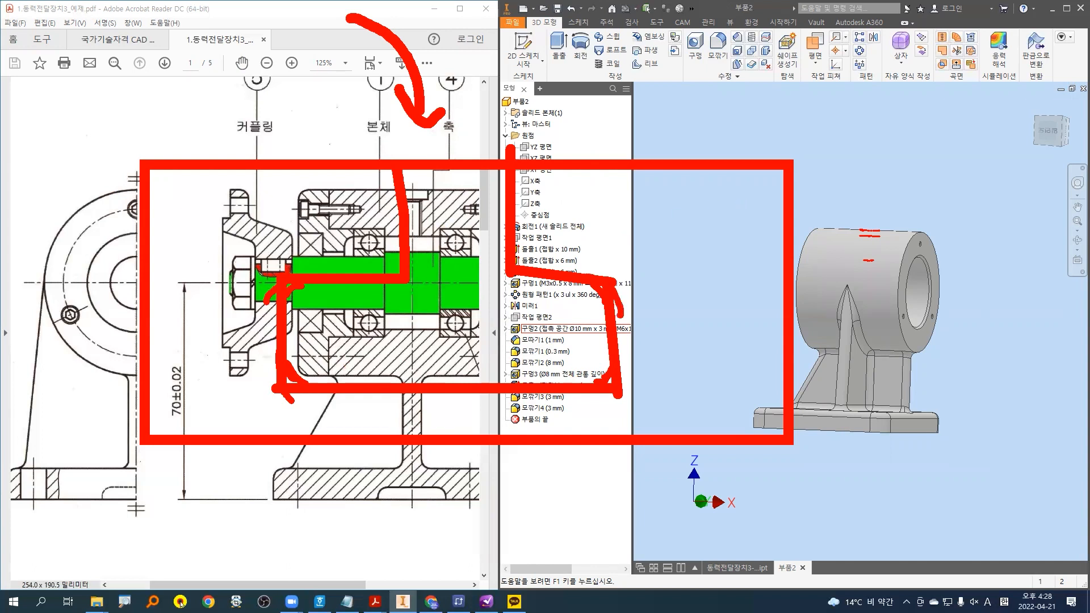
pyautogui.moveTo(424, 90)
pyautogui.mouseDown()
pyautogui.moveTo(447, 160)
pyautogui.moveTo(455, 289)
pyautogui.moveTo(466, 266)
pyautogui.mouseUp()
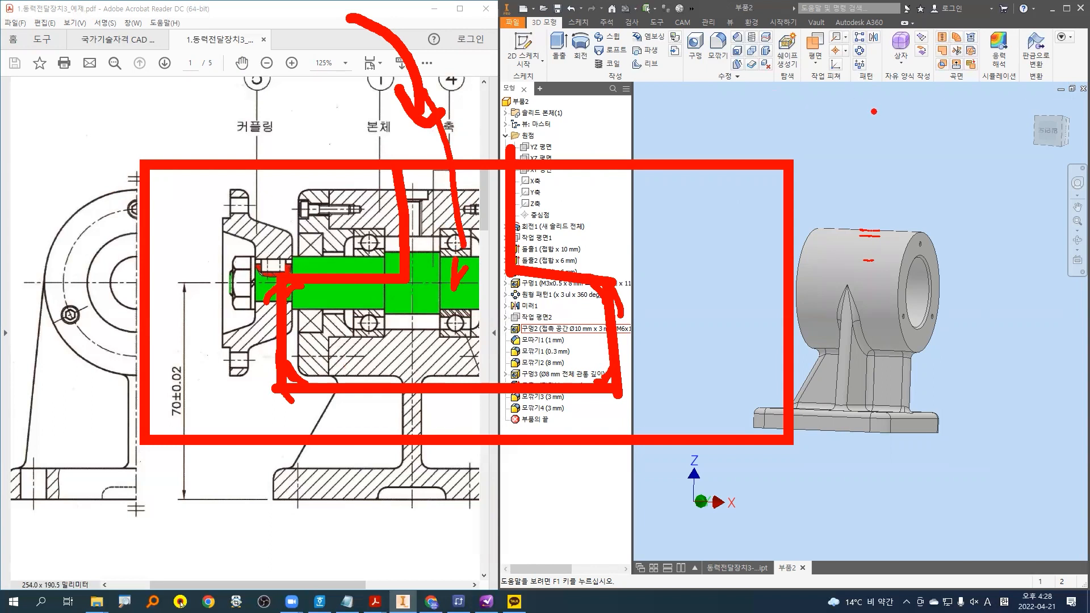
pyautogui.moveTo(817, 90)
pyautogui.mouseDown()
pyautogui.moveTo(816, 139)
pyautogui.moveTo(873, 186)
pyautogui.mouseUp()
pyautogui.moveTo(854, 83); pyautogui.dragTo(843, 114)
pyautogui.moveTo(840, 118); pyautogui.dragTo(836, 126)
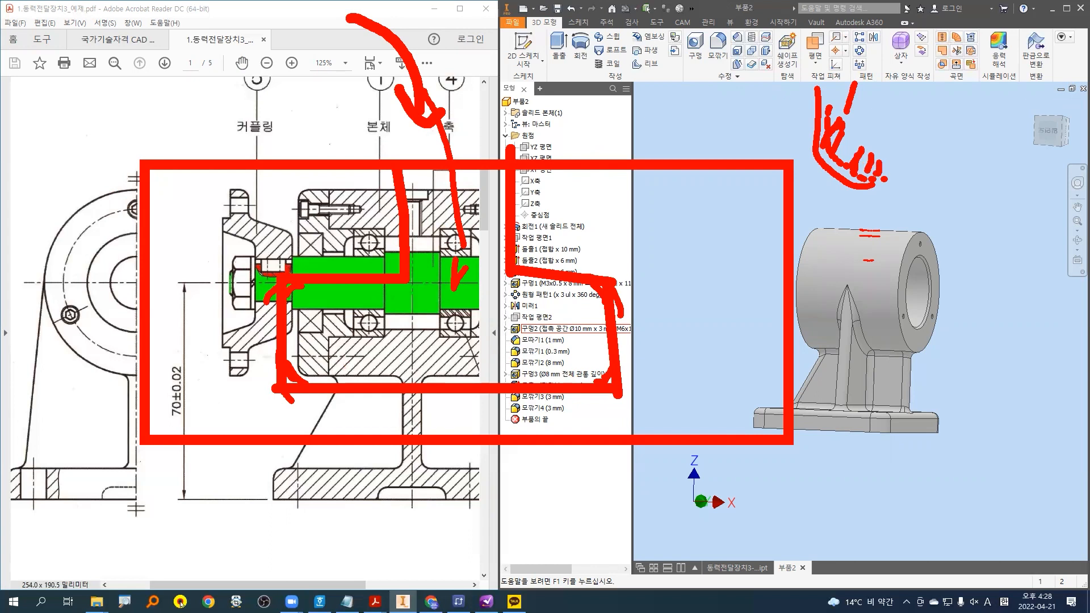
pyautogui.press('Escape')
# - Inspect the ribs between the cylinder and the base, including their rounded vertical edges
pyautogui.scroll(-6, 835, 377)
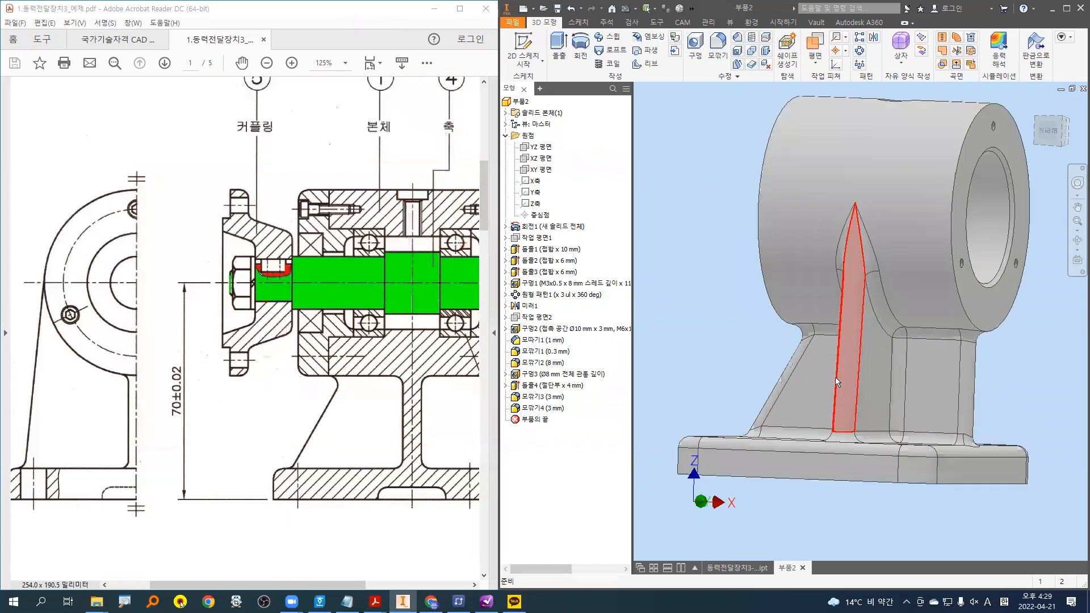
pyautogui.moveTo(757, 274)
pyautogui.mouseDown()
pyautogui.moveTo(769, 327)
pyautogui.moveTo(720, 421)
pyautogui.mouseUp()
pyautogui.moveTo(845, 202); pyautogui.dragTo(821, 391)
pyautogui.moveTo(870, 230); pyautogui.dragTo(878, 376)
pyautogui.press('Escape')
pyautogui.scroll(5, 789, 316)
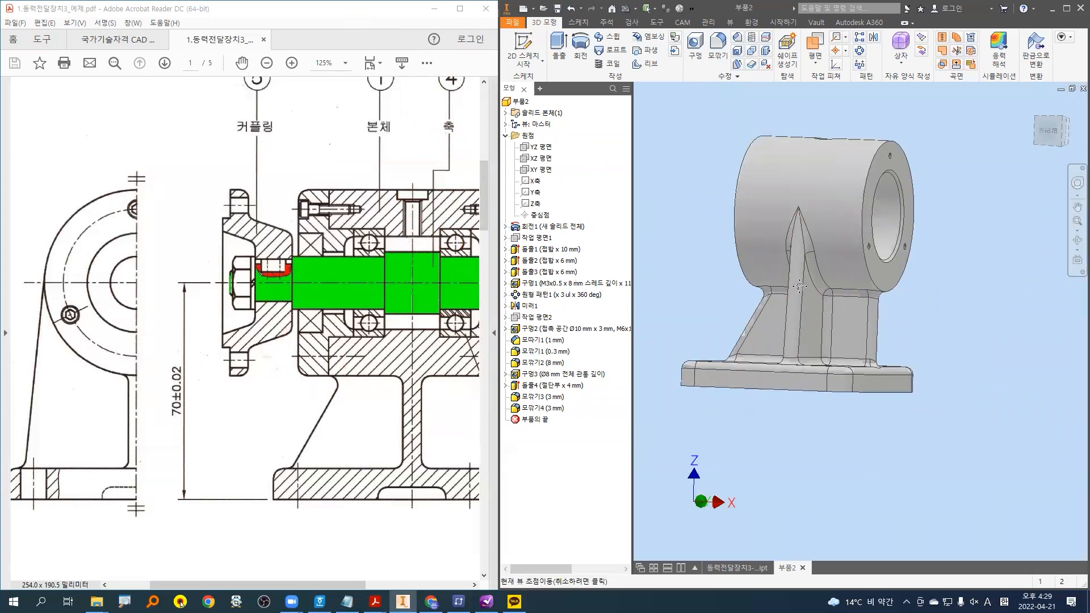
pyautogui.scroll(-3, 869, 341)
pyautogui.hotkey('ctrl', '2')
pyautogui.moveTo(807, 264); pyautogui.dragTo(813, 373)
pyautogui.moveTo(902, 282); pyautogui.dragTo(895, 379)
pyautogui.moveTo(920, 266); pyautogui.dragTo(903, 283)
pyautogui.moveTo(900, 386); pyautogui.dragTo(905, 429)
pyautogui.press('Escape')
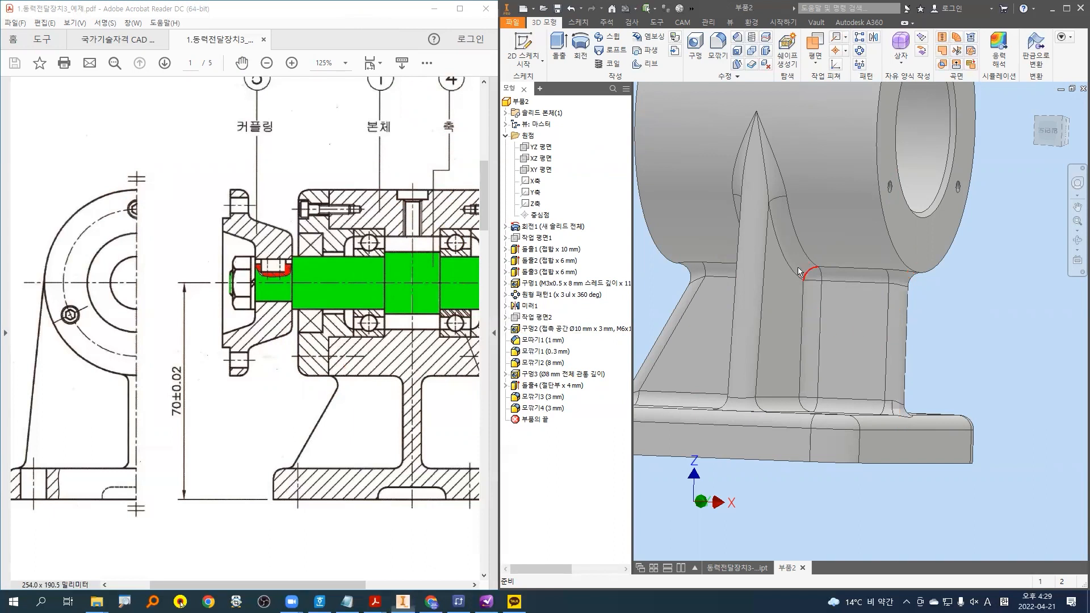
pyautogui.scroll(5, 795, 271)
pyautogui.scroll(-3, 795, 282)
pyautogui.moveTo(795, 282)
pyautogui.keyDown('shift'); pyautogui.mouseDown(button='middle')
pyautogui.moveTo(820, 285)
pyautogui.moveTo(811, 291)
pyautogui.mouseUp(button='middle'); pyautogui.keyUp('shift')
pyautogui.scroll(3, 833, 280)
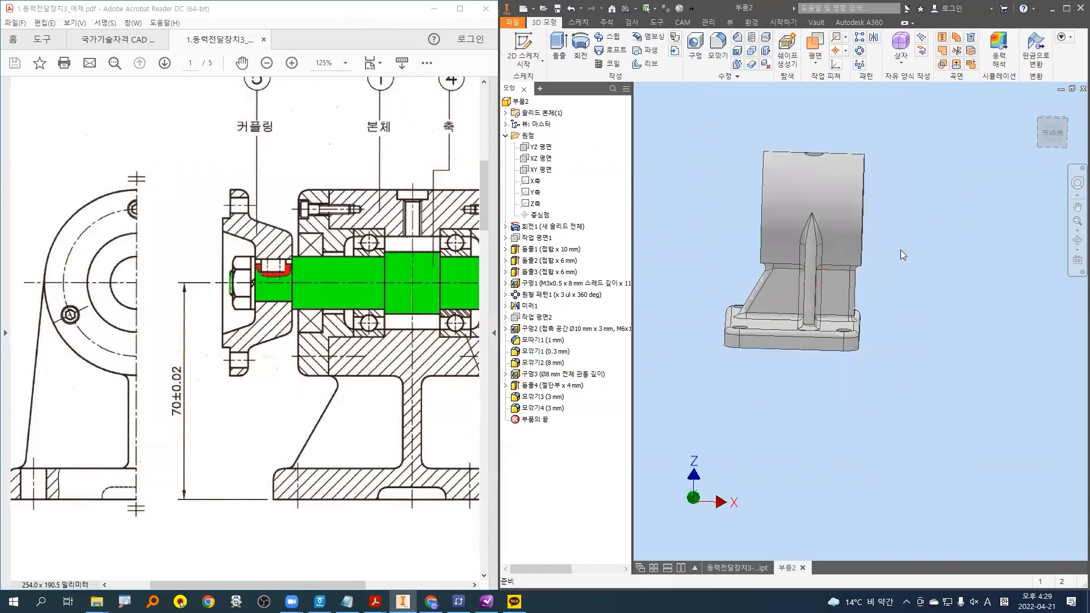
# - Review the cylinder's end faces and bore together with the base plate's underside and corner holes
pyautogui.moveTo(873, 124); pyautogui.dragTo(872, 302)
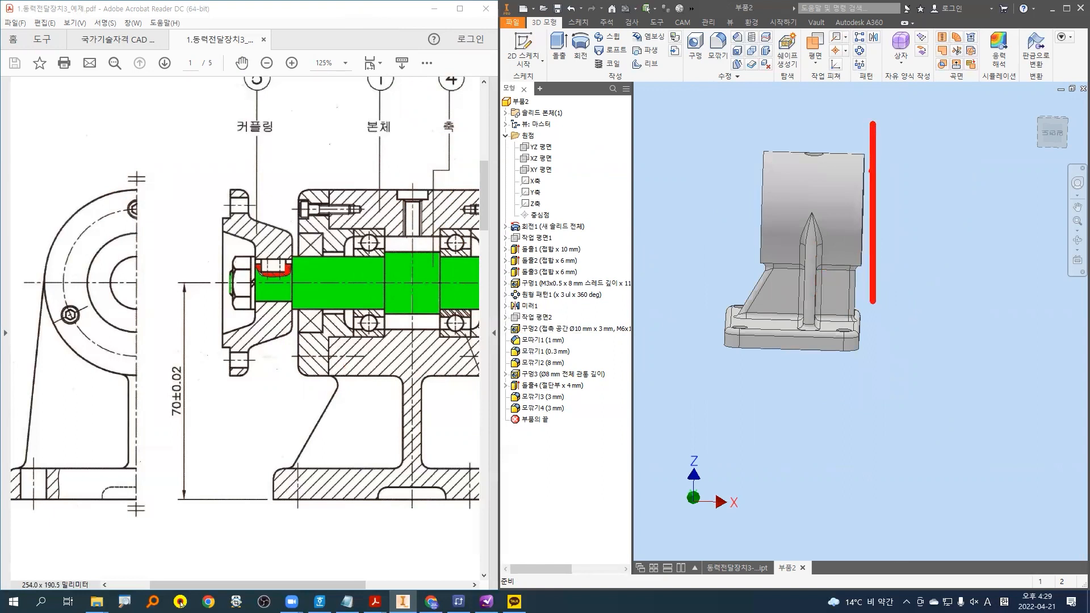
pyautogui.moveTo(882, 136); pyautogui.dragTo(871, 298)
pyautogui.moveTo(754, 126); pyautogui.dragTo(755, 281)
pyautogui.moveTo(755, 145)
pyautogui.mouseDown()
pyautogui.moveTo(740, 169)
pyautogui.moveTo(749, 220)
pyautogui.mouseUp()
pyautogui.moveTo(691, 352); pyautogui.dragTo(911, 351)
pyautogui.moveTo(743, 360); pyautogui.dragTo(718, 374)
pyautogui.moveTo(761, 359)
pyautogui.mouseDown()
pyautogui.moveTo(740, 376)
pyautogui.moveTo(756, 372)
pyautogui.mouseUp()
pyautogui.moveTo(800, 363); pyautogui.dragTo(788, 375)
pyautogui.moveTo(849, 366); pyautogui.dragTo(841, 379)
pyautogui.press('Escape')
pyautogui.keyDown('shift'); pyautogui.moveTo(914, 233); pyautogui.dragTo(906, 278, button='middle'); pyautogui.keyUp('shift')
pyautogui.moveTo(793, 335); pyautogui.dragTo(801, 340)
pyautogui.moveTo(732, 312); pyautogui.dragTo(733, 374)
pyautogui.moveTo(834, 319); pyautogui.dragTo(839, 355)
pyautogui.moveTo(873, 257); pyautogui.dragTo(871, 308)
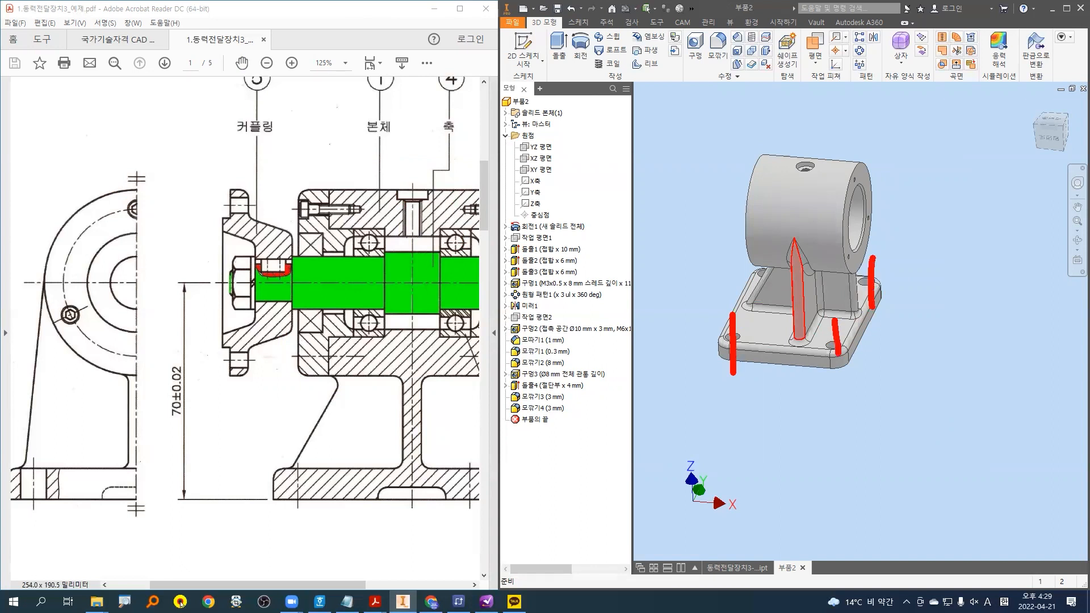
pyautogui.press('Escape')
pyautogui.keyDown('shift'); pyautogui.moveTo(904, 244); pyautogui.dragTo(901, 208, button='middle'); pyautogui.keyUp('shift')
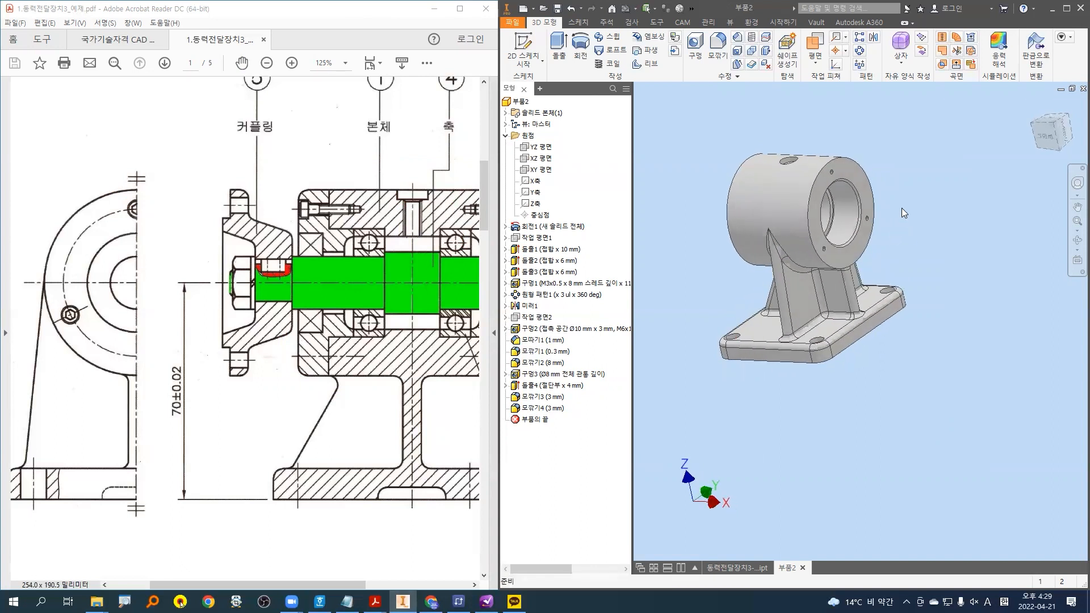
pyautogui.moveTo(876, 216); pyautogui.dragTo(832, 211)
pyautogui.moveTo(821, 217); pyautogui.dragTo(738, 211)
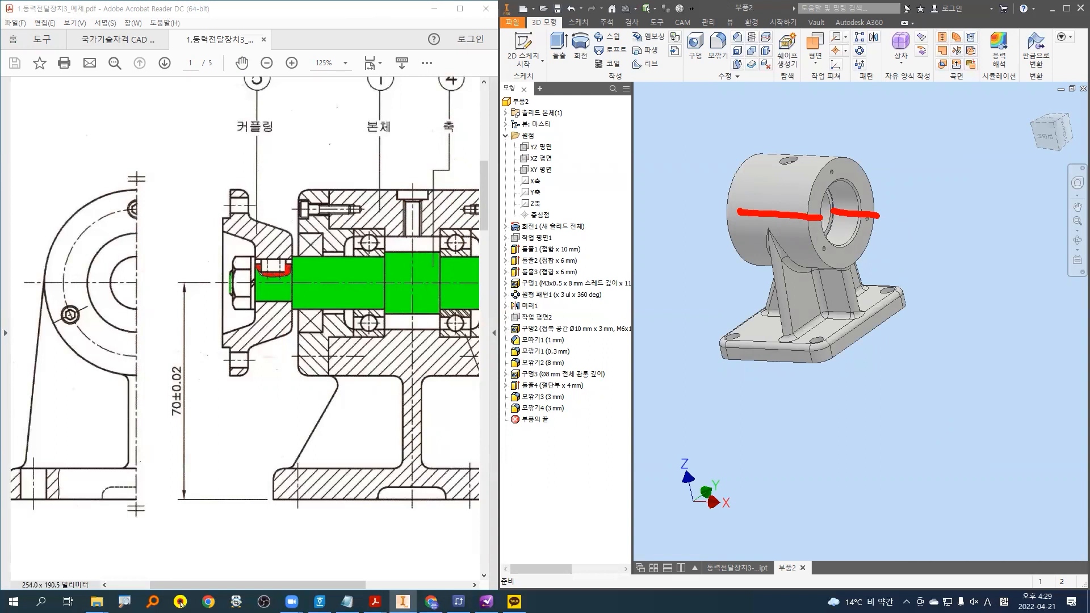
pyautogui.press('Escape')
# - Inspect the three threaded holes on each end face of the cylinder
pyautogui.keyDown('shift'); pyautogui.moveTo(673, 211); pyautogui.dragTo(917, 256, button='middle'); pyautogui.keyUp('shift')
pyautogui.hotkey('ctrl', '2')
pyautogui.moveTo(759, 216); pyautogui.dragTo(786, 215)
pyautogui.press('Escape')
pyautogui.scroll(-5, 811, 164)
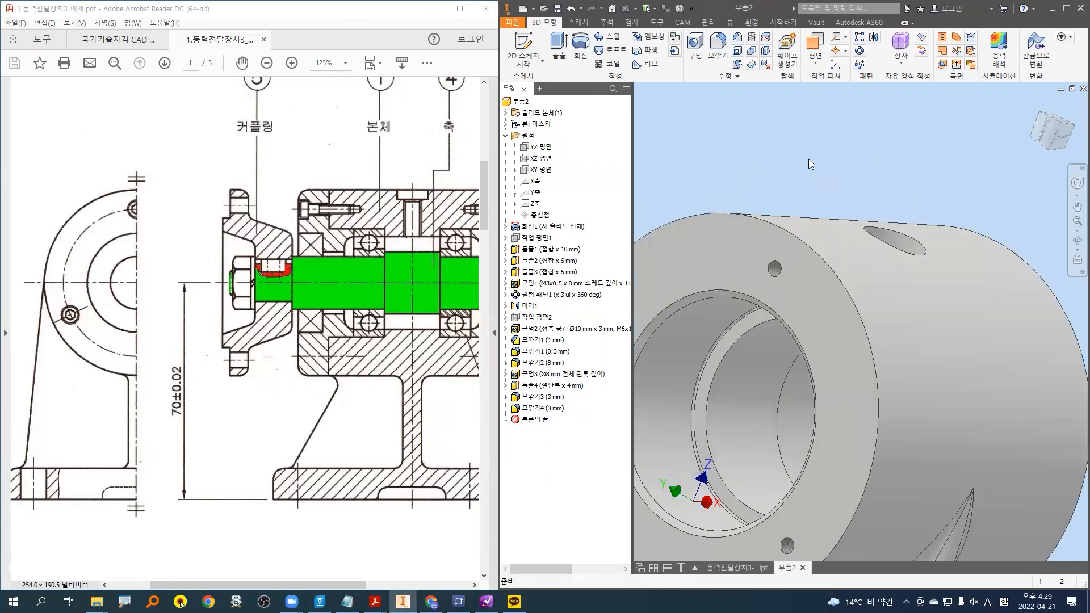
pyautogui.moveTo(774, 271); pyautogui.dragTo(781, 273)
pyautogui.moveTo(830, 516); pyautogui.dragTo(763, 501)
pyautogui.moveTo(517, 395); pyautogui.dragTo(548, 393)
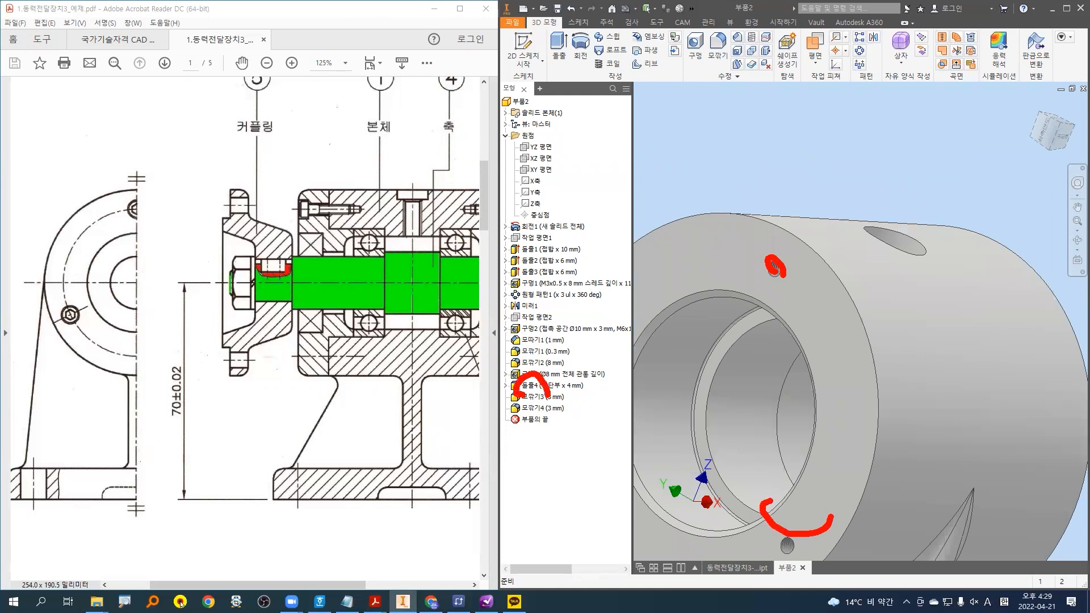
pyautogui.press('Escape')
pyautogui.scroll(5, 973, 188)
pyautogui.keyDown('shift'); pyautogui.moveTo(992, 250); pyautogui.dragTo(862, 245, button='middle'); pyautogui.keyUp('shift')
pyautogui.hotkey('ctrl', '2')
pyautogui.moveTo(917, 214); pyautogui.dragTo(923, 227)
pyautogui.moveTo(910, 295)
pyautogui.mouseDown()
pyautogui.moveTo(915, 310)
pyautogui.moveTo(923, 293)
pyautogui.mouseUp()
pyautogui.moveTo(974, 287); pyautogui.dragTo(993, 264)
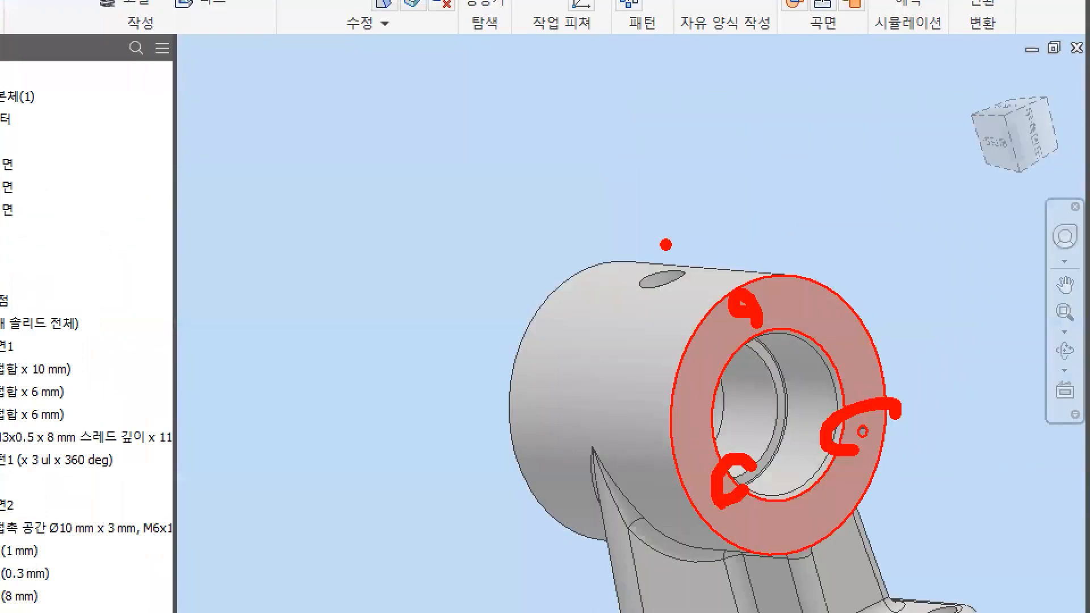
pyautogui.moveTo(845, 189)
pyautogui.mouseDown()
pyautogui.moveTo(861, 280)
pyautogui.moveTo(874, 250)
pyautogui.mouseUp()
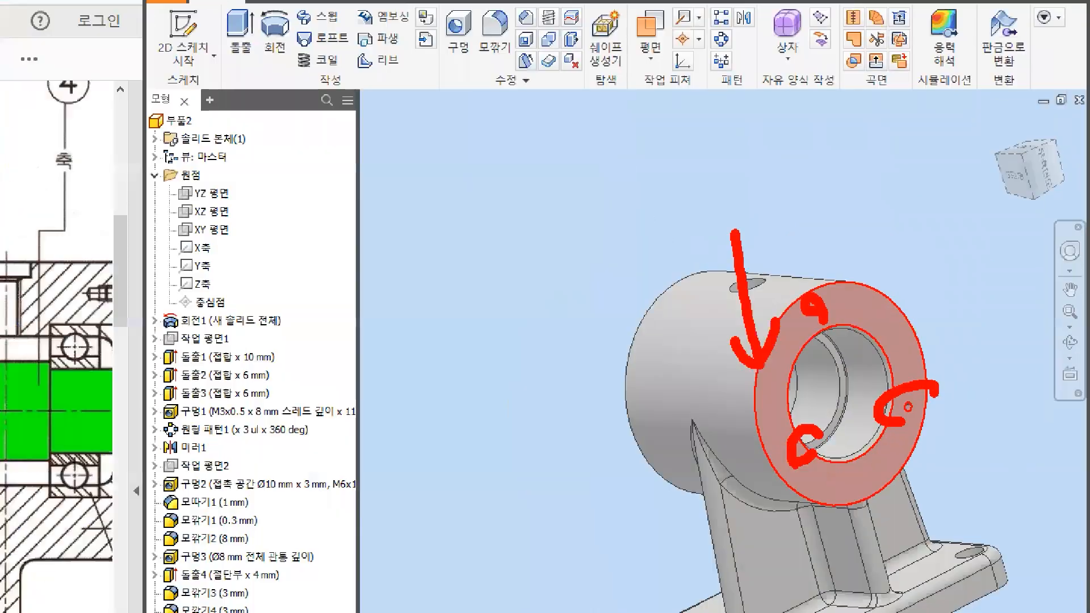
pyautogui.press('Escape')
pyautogui.keyDown('shift'); pyautogui.moveTo(819, 231); pyautogui.dragTo(855, 229, button='middle'); pyautogui.keyUp('shift')
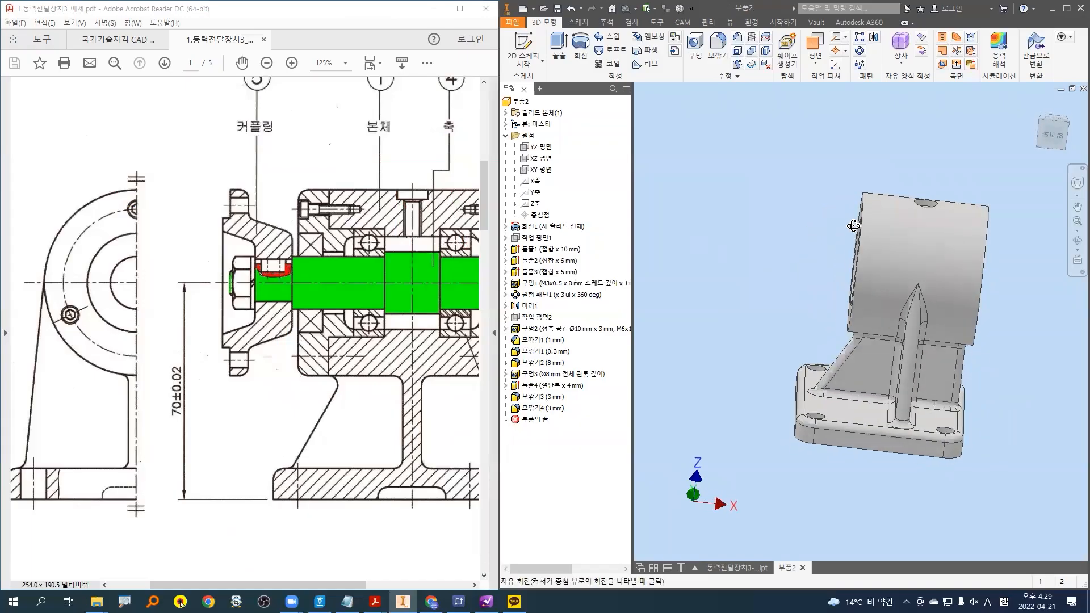
# - Inspect the fillets where the ribs meet the underside of the cylinder and each other
pyautogui.hotkey('ctrl', '2')
pyautogui.moveTo(866, 447)
pyautogui.mouseDown()
pyautogui.moveTo(806, 434)
pyautogui.moveTo(1024, 250)
pyautogui.moveTo(904, 425)
pyautogui.mouseUp()
pyautogui.moveTo(664, 141); pyautogui.dragTo(760, 149)
pyautogui.press('Escape')
pyautogui.keyDown('shift'); pyautogui.moveTo(959, 352); pyautogui.dragTo(1030, 372, button='middle'); pyautogui.keyUp('shift')
pyautogui.hotkey('ctrl', '2')
pyautogui.moveTo(883, 390); pyautogui.dragTo(885, 452)
pyautogui.moveTo(766, 377); pyautogui.dragTo(759, 453)
pyautogui.press('Escape')
pyautogui.scroll(5, 957, 331)
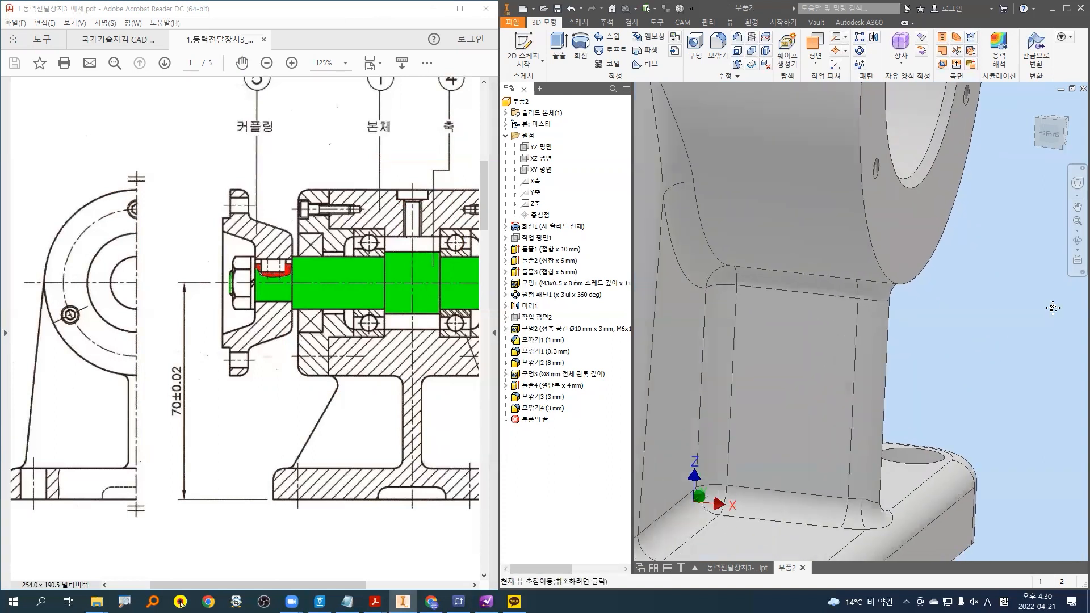
pyautogui.hotkey('ctrl', '2')
pyautogui.moveTo(908, 327); pyautogui.dragTo(942, 307)
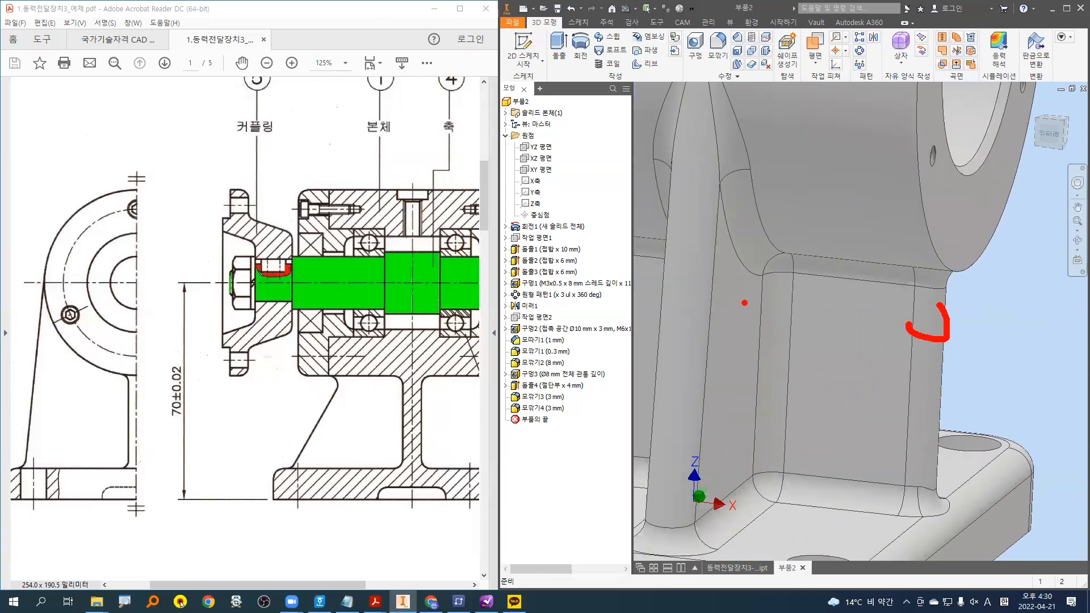
pyautogui.moveTo(810, 297); pyautogui.dragTo(744, 306)
pyautogui.moveTo(778, 200)
pyautogui.mouseDown()
pyautogui.moveTo(741, 206)
pyautogui.moveTo(730, 234)
pyautogui.mouseUp()
pyautogui.moveTo(829, 253); pyautogui.dragTo(852, 292)
pyautogui.moveTo(955, 269); pyautogui.dragTo(940, 288)
pyautogui.moveTo(666, 226); pyautogui.dragTo(716, 250)
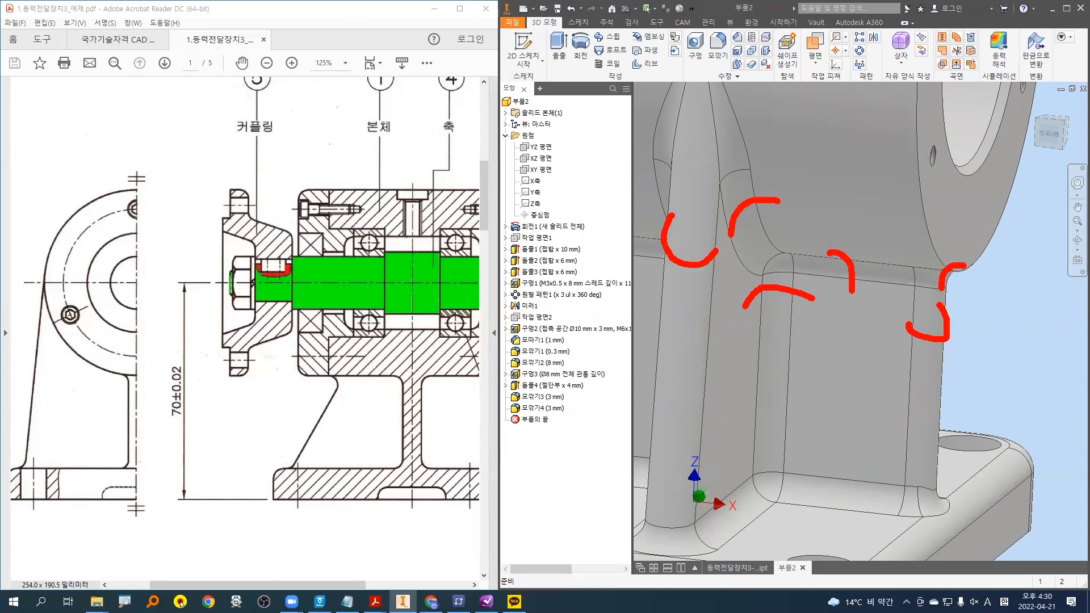
pyautogui.press('Escape')
# - Inspect the base plate's corner holes and the counterbored hole on top of the cylinder
pyautogui.scroll(-6, 1042, 354)
pyautogui.keyDown('shift'); pyautogui.moveTo(1042, 354); pyautogui.dragTo(1010, 425, button='middle'); pyautogui.keyUp('shift')
pyautogui.scroll(3, 1010, 425)
pyautogui.scroll(5, 1010, 425)
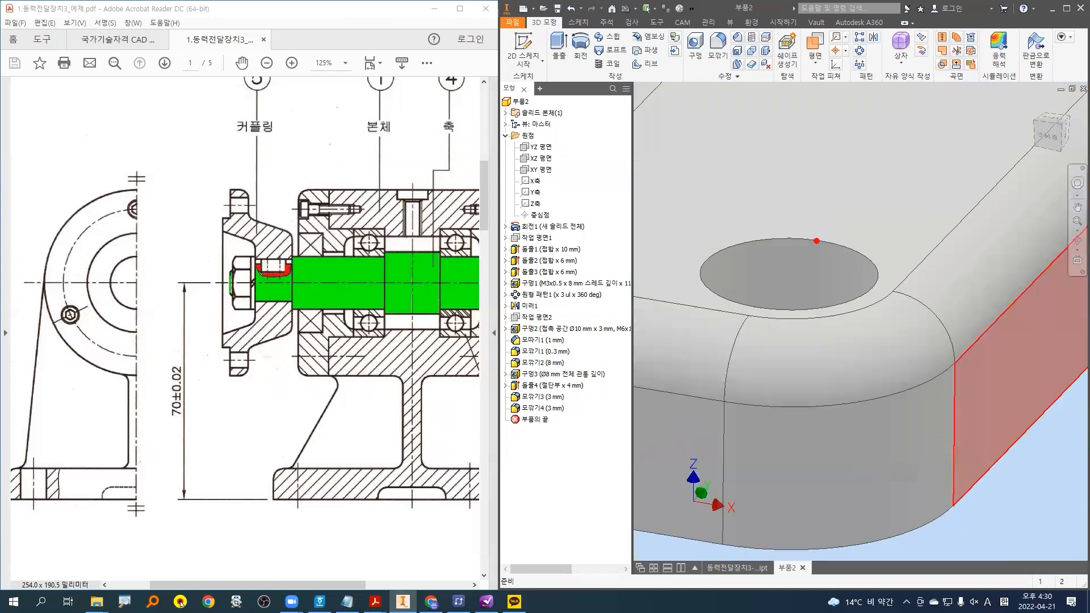
pyautogui.moveTo(824, 235); pyautogui.dragTo(700, 290)
pyautogui.moveTo(804, 213); pyautogui.dragTo(799, 290)
pyautogui.press('Escape')
pyautogui.scroll(-6, 996, 374)
pyautogui.moveTo(969, 334); pyautogui.dragTo(866, 428, button='middle')
pyautogui.scroll(6, 952, 237)
pyautogui.moveTo(945, 259)
pyautogui.mouseDown()
pyautogui.moveTo(856, 245)
pyautogui.moveTo(870, 267)
pyautogui.mouseUp()
pyautogui.press('Escape')
pyautogui.scroll(-3, 963, 235)
pyautogui.moveTo(964, 301)
pyautogui.mouseDown()
pyautogui.moveTo(930, 302)
pyautogui.moveTo(935, 313)
pyautogui.mouseUp()
pyautogui.moveTo(783, 207); pyautogui.dragTo(783, 240)
pyautogui.moveTo(777, 228); pyautogui.dragTo(796, 234)
pyautogui.press('Escape')
pyautogui.scroll(5, 709, 238)
pyautogui.hotkey('ctrl', '2')
pyautogui.moveTo(923, 256)
pyautogui.mouseDown()
pyautogui.moveTo(936, 285)
pyautogui.moveTo(935, 250)
pyautogui.mouseUp()
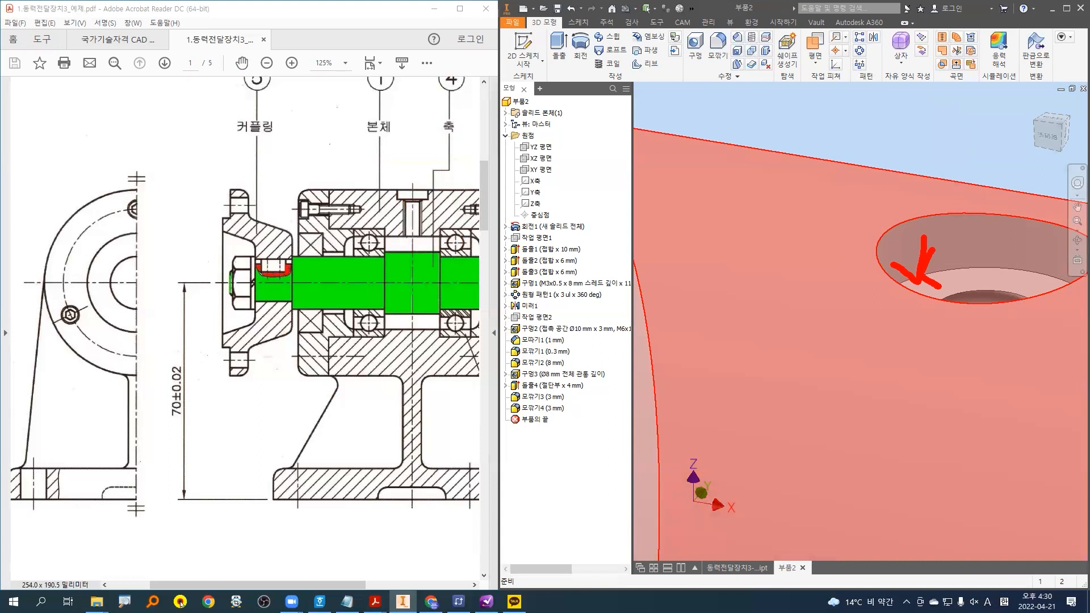
pyautogui.press('Escape')
# - Examine the cross-shaped rib section between the cylinder and the base plate
pyautogui.scroll(-6, 866, 230)
pyautogui.moveTo(891, 317); pyautogui.dragTo(873, 259, button='middle')
pyautogui.scroll(6, 909, 281)
pyautogui.moveTo(906, 293); pyautogui.dragTo(1048, 325, button='middle')
pyautogui.hotkey('ctrl', '2')
pyautogui.moveTo(981, 320)
pyautogui.mouseDown()
pyautogui.moveTo(951, 350)
pyautogui.moveTo(854, 343)
pyautogui.moveTo(800, 402)
pyautogui.moveTo(748, 381)
pyautogui.moveTo(797, 324)
pyautogui.moveTo(647, 284)
pyautogui.moveTo(851, 229)
pyautogui.moveTo(893, 297)
pyautogui.mouseUp()
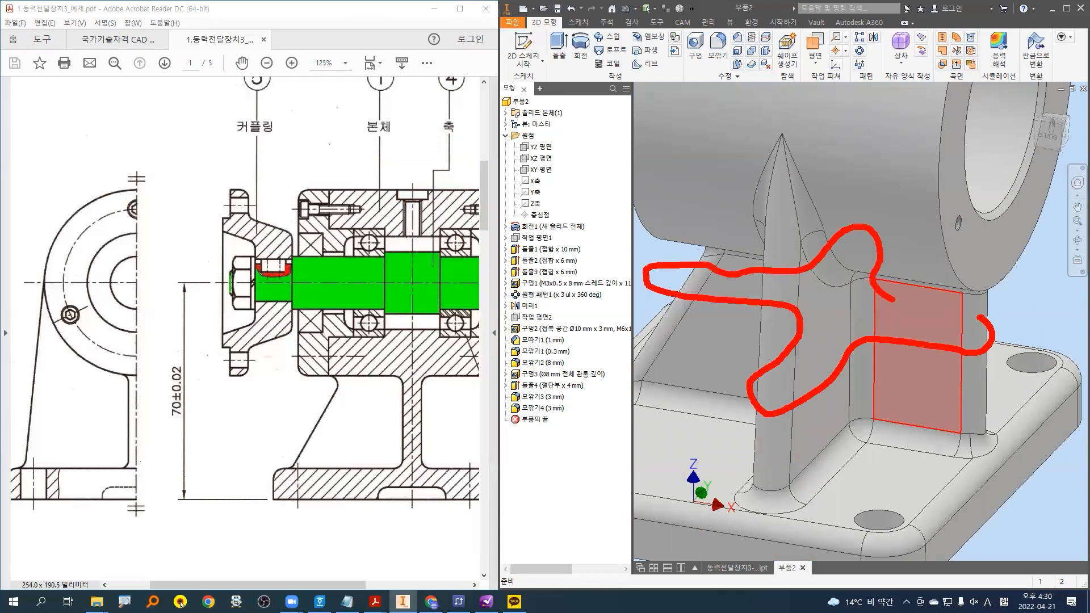
# - Save the finished part as 동력전달장치3-본체.ipt in the 동력전달장치3 folder
pyautogui.press('Escape')
pyautogui.scroll(-6, 921, 384)
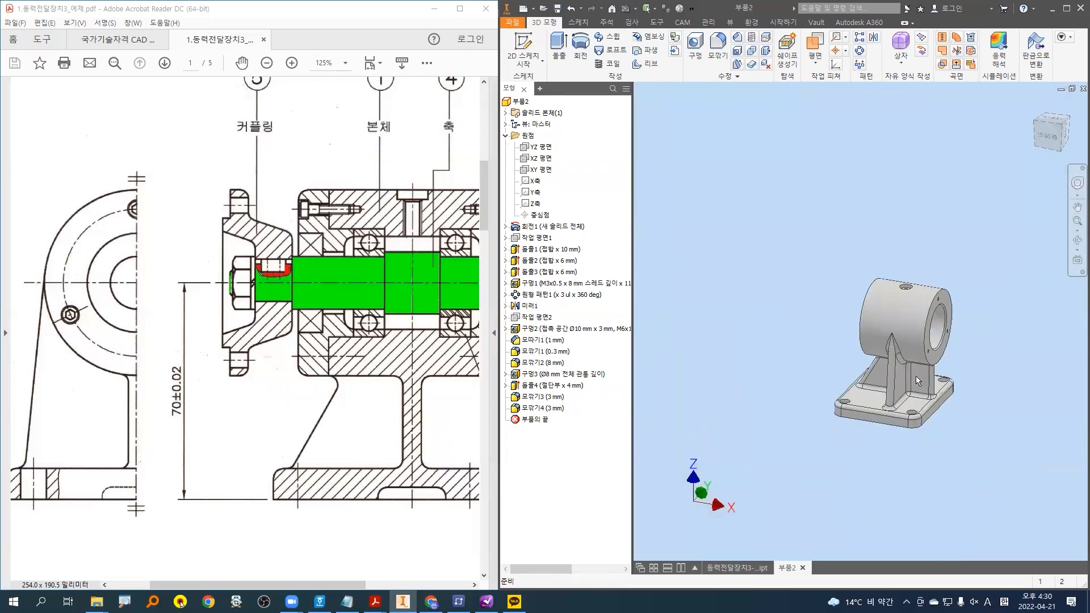
pyautogui.scroll(5, 915, 375)
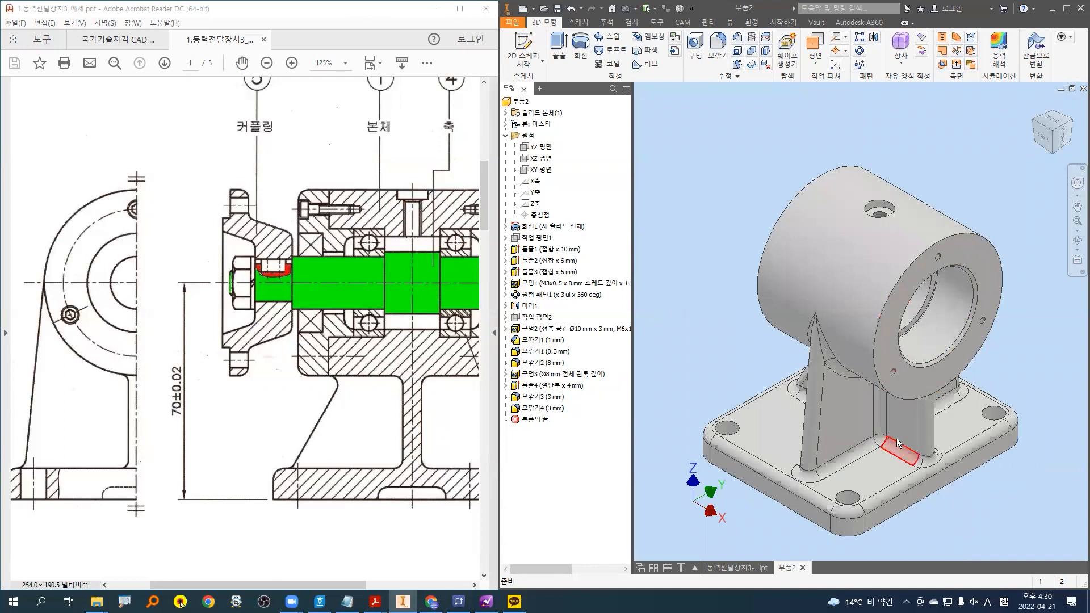
pyautogui.click(558, 8)
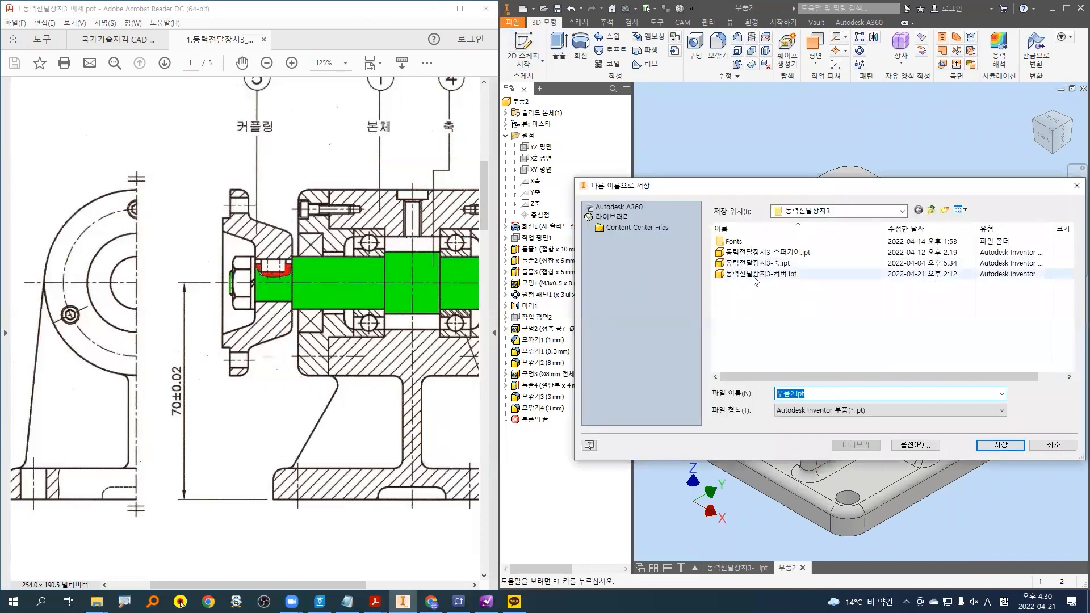
pyautogui.click(753, 276)
pyautogui.click(834, 393)
pyautogui.moveTo(824, 394); pyautogui.dragTo(835, 393)
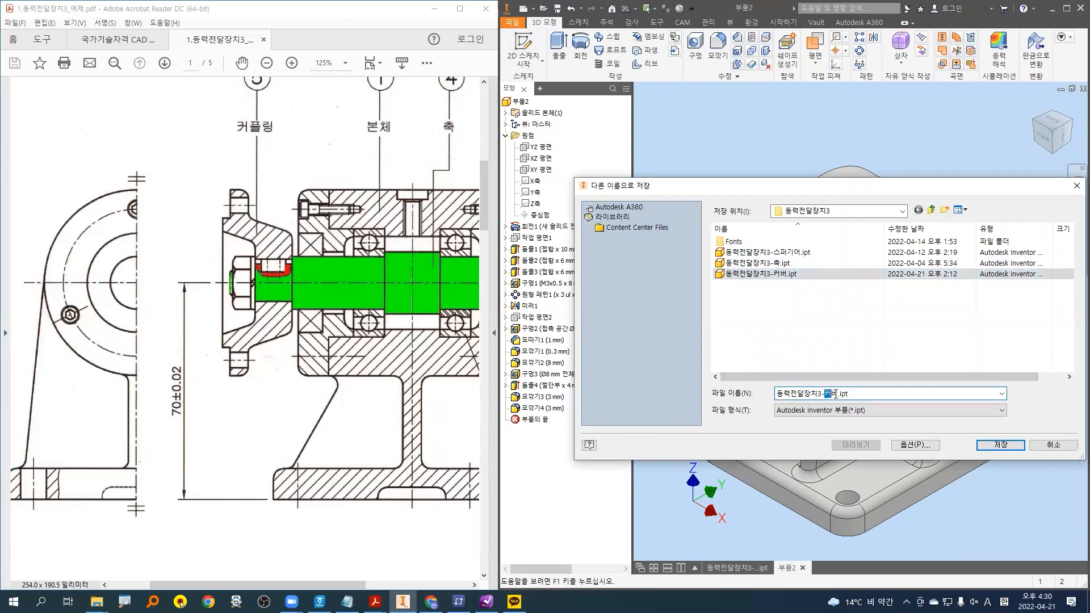
pyautogui.write('qh')
pyautogui.write('본체')
pyautogui.click(1007, 450)
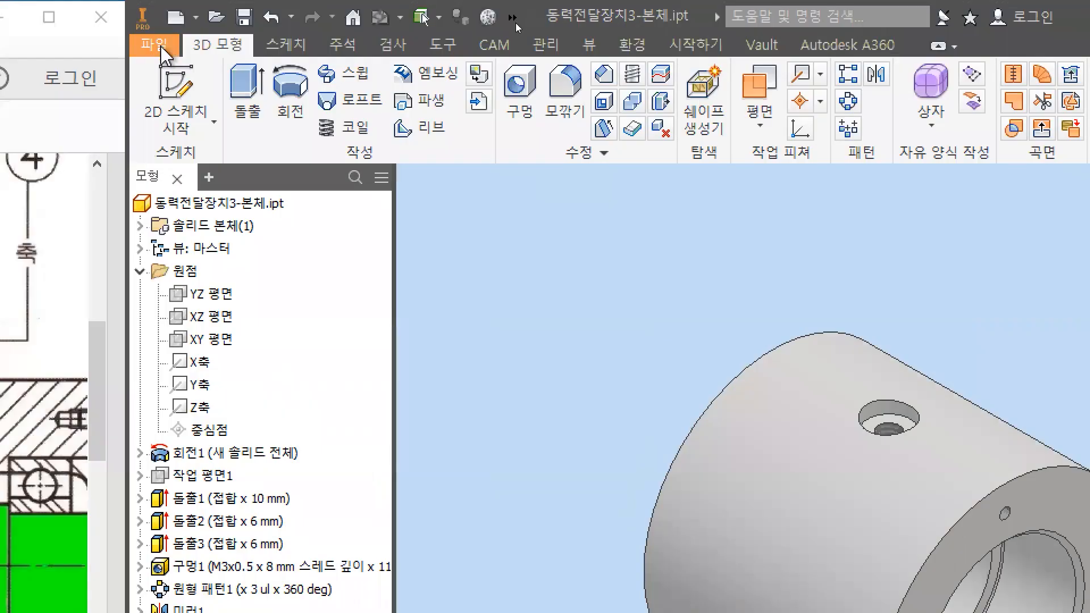
# - Export the body part to AutoCAD DWG format as 동력전달장치3-본체 (3D).dwg in the 동력전달장치3 folder
pyautogui.click(159, 48)
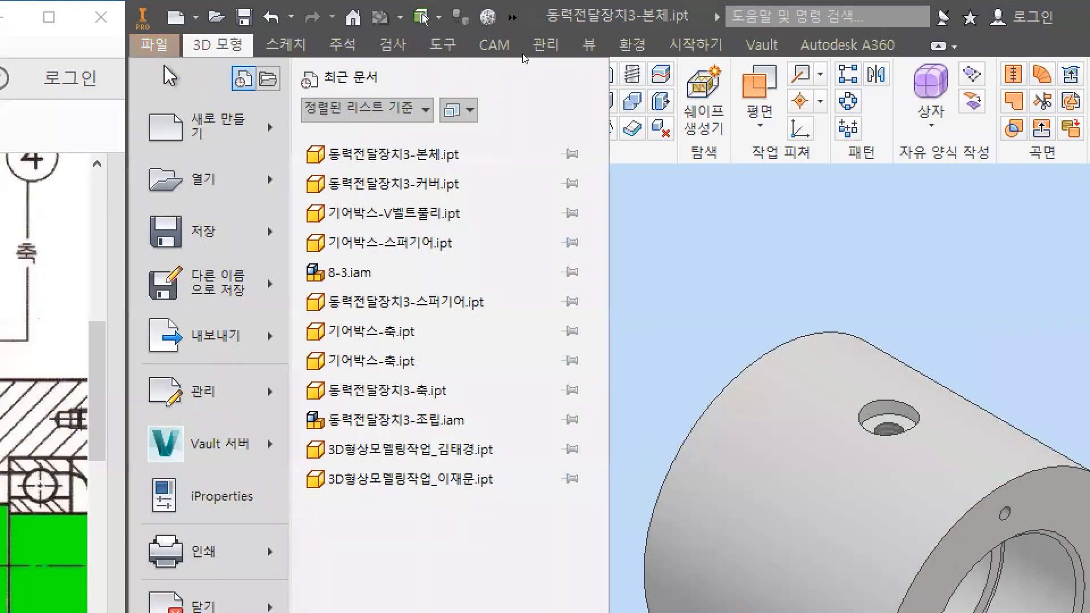
pyautogui.moveTo(210, 341)
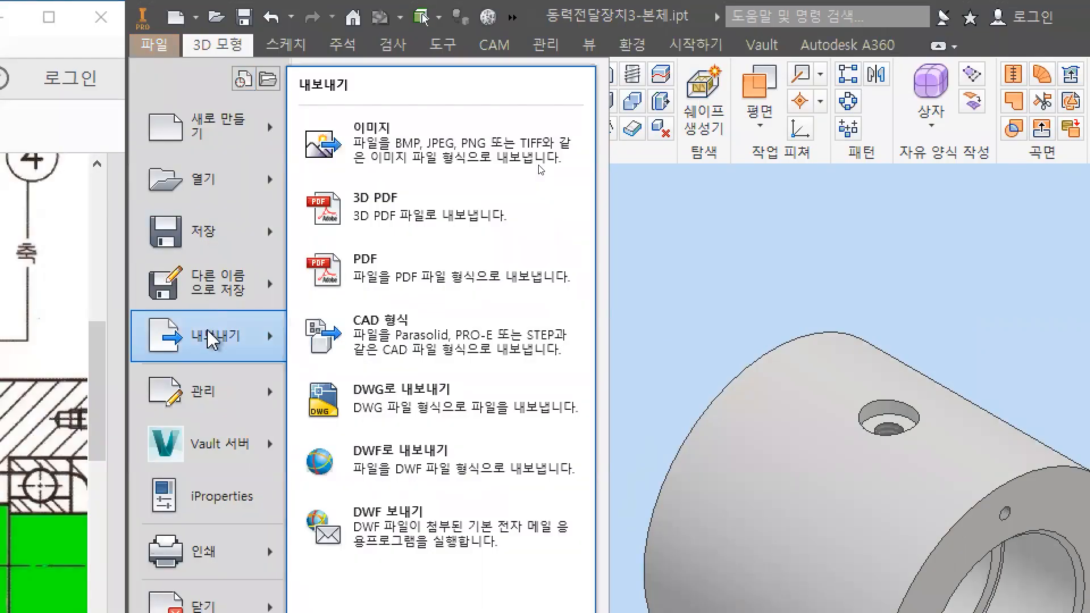
pyautogui.click(437, 417)
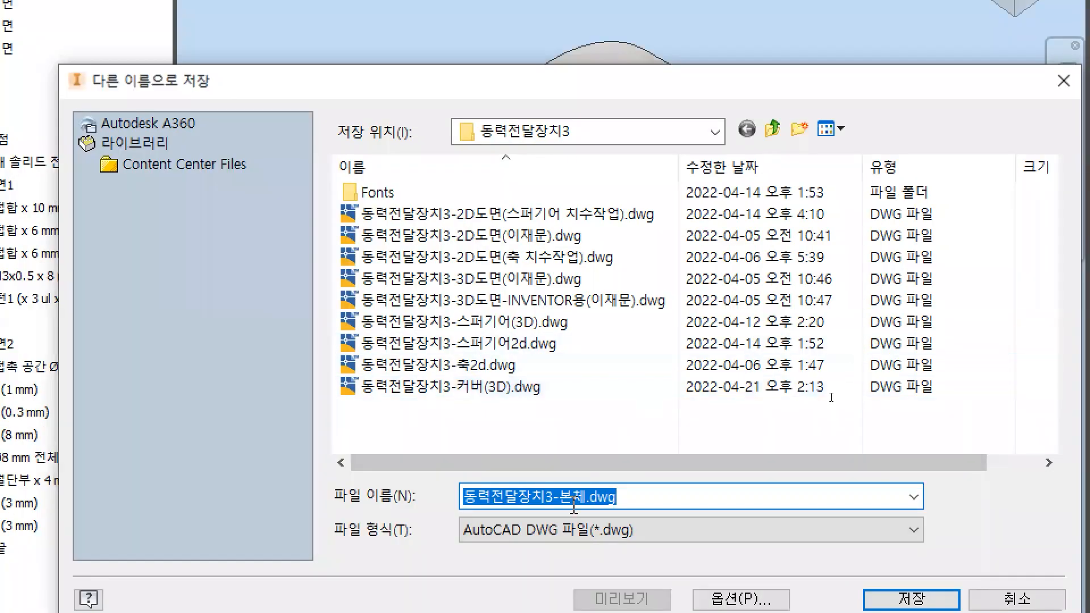
pyautogui.click(586, 497)
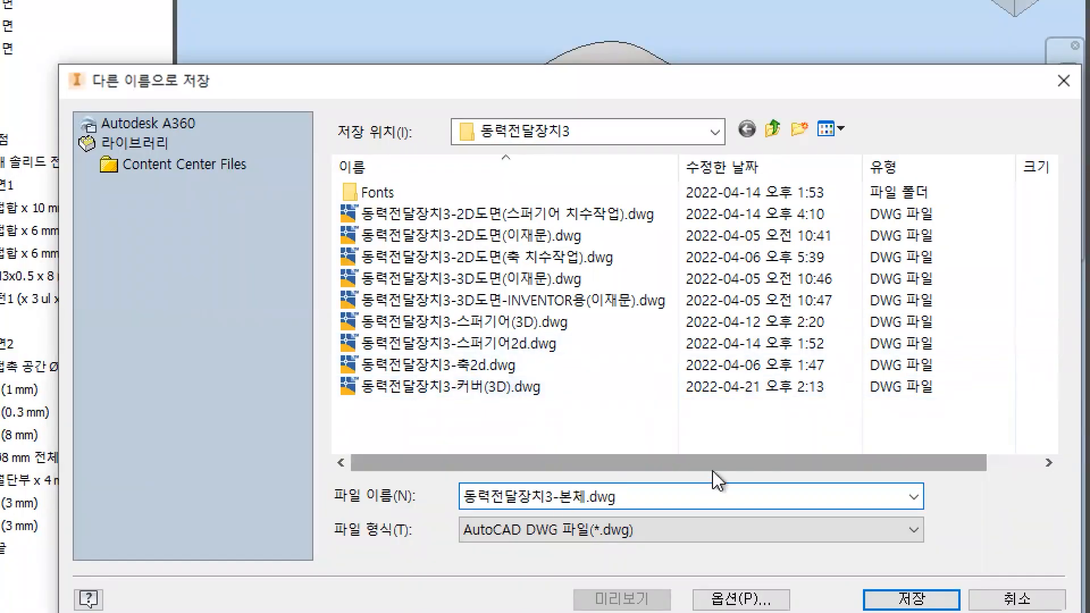
pyautogui.write('(3d')
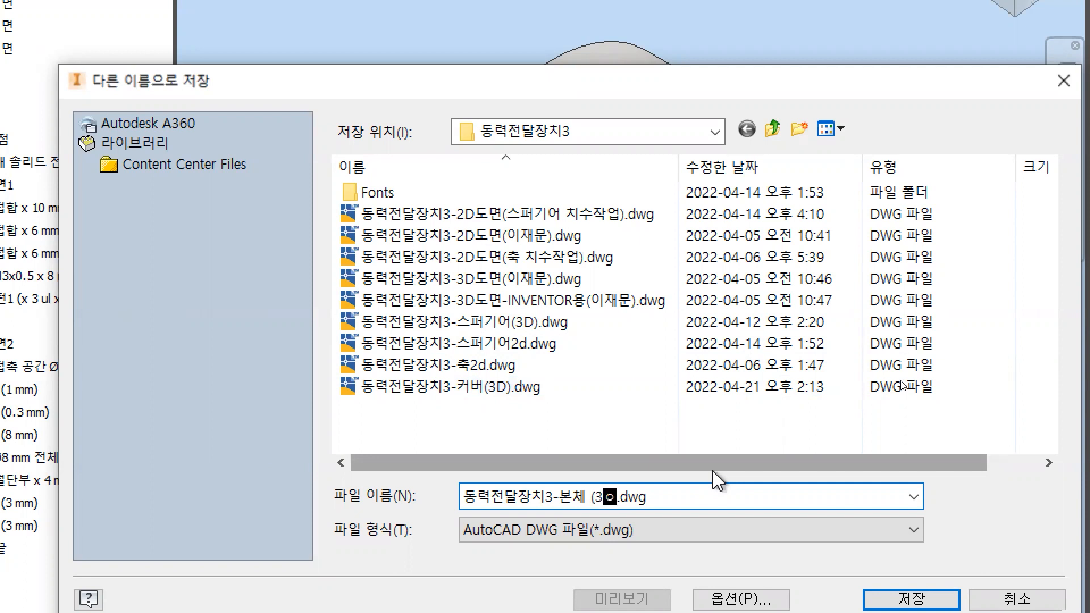
pyautogui.press('BackSpace')
pyautogui.write('D)')
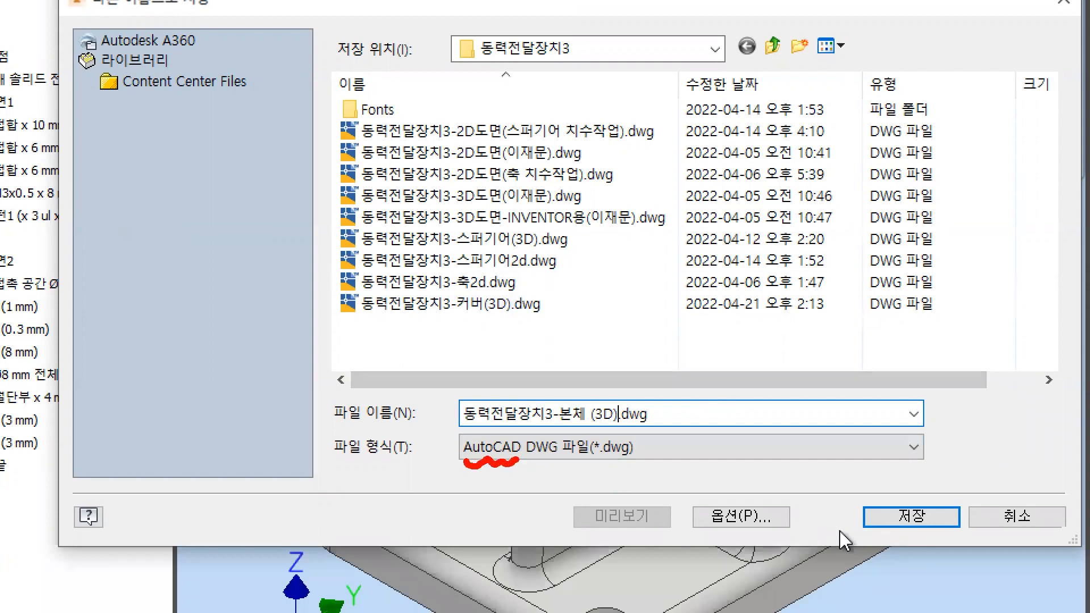
pyautogui.moveTo(627, 465); pyautogui.dragTo(646, 463)
pyautogui.press('Escape')
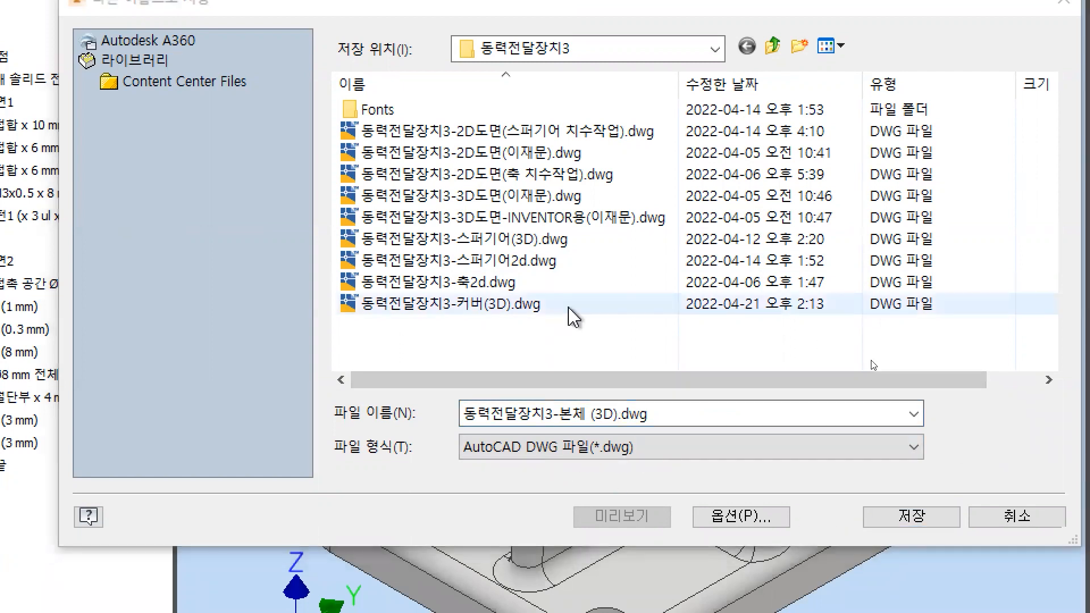
pyautogui.click(890, 515)
pyautogui.click(892, 515)
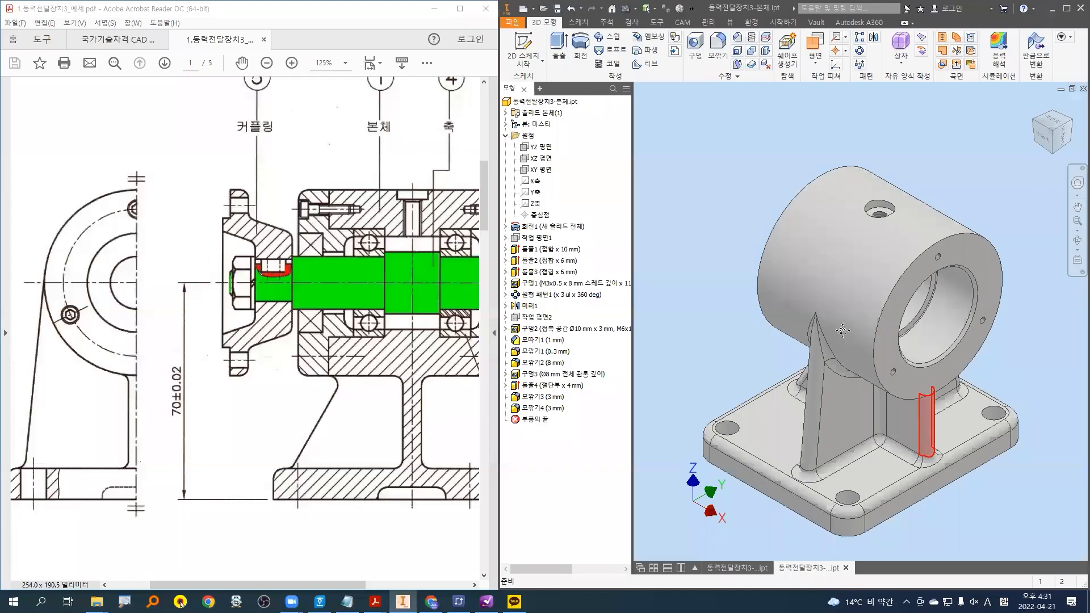
pyautogui.moveTo(843, 330); pyautogui.dragTo(842, 297, button='middle')
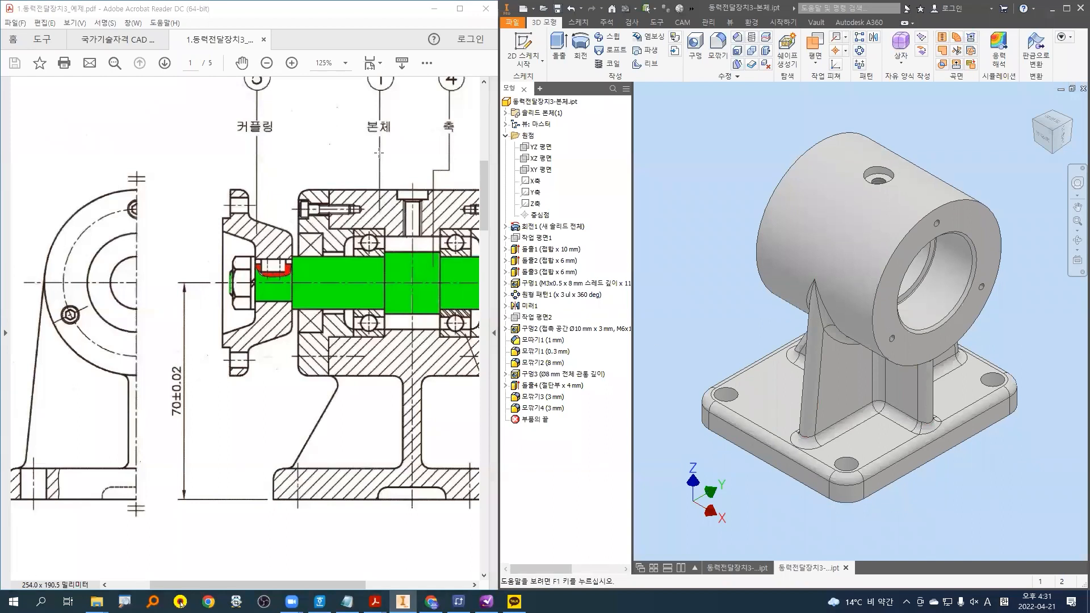